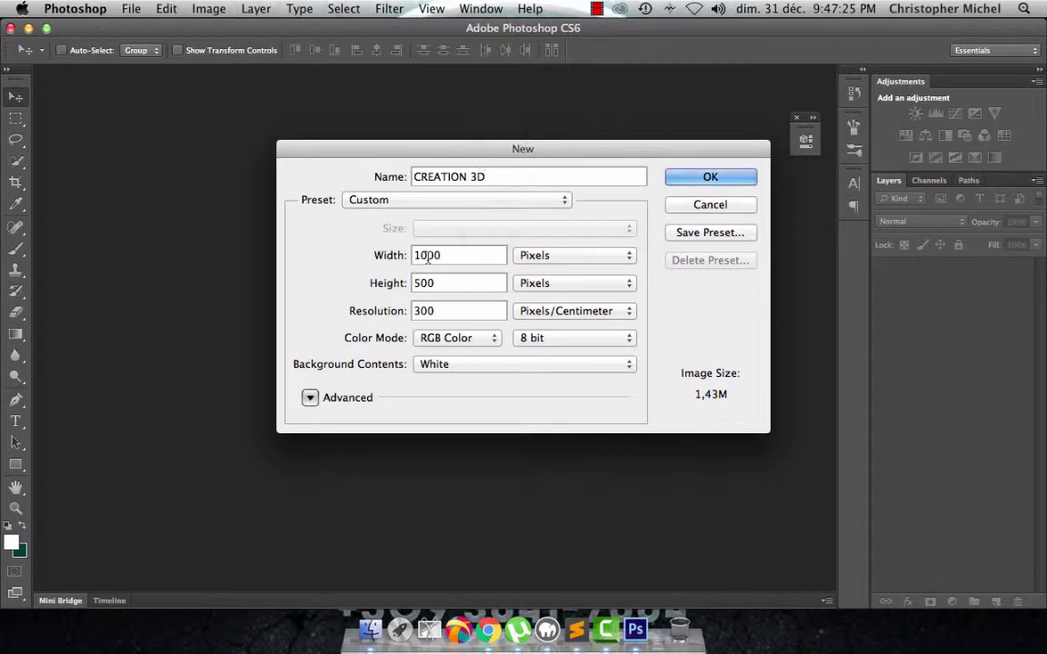
Create the CREATION 3D document at 1000 × 500 pixels, 300 pixels/centimeter, 8-bit RGB, with a white background
click(403, 199)
click(402, 199)
click(537, 255)
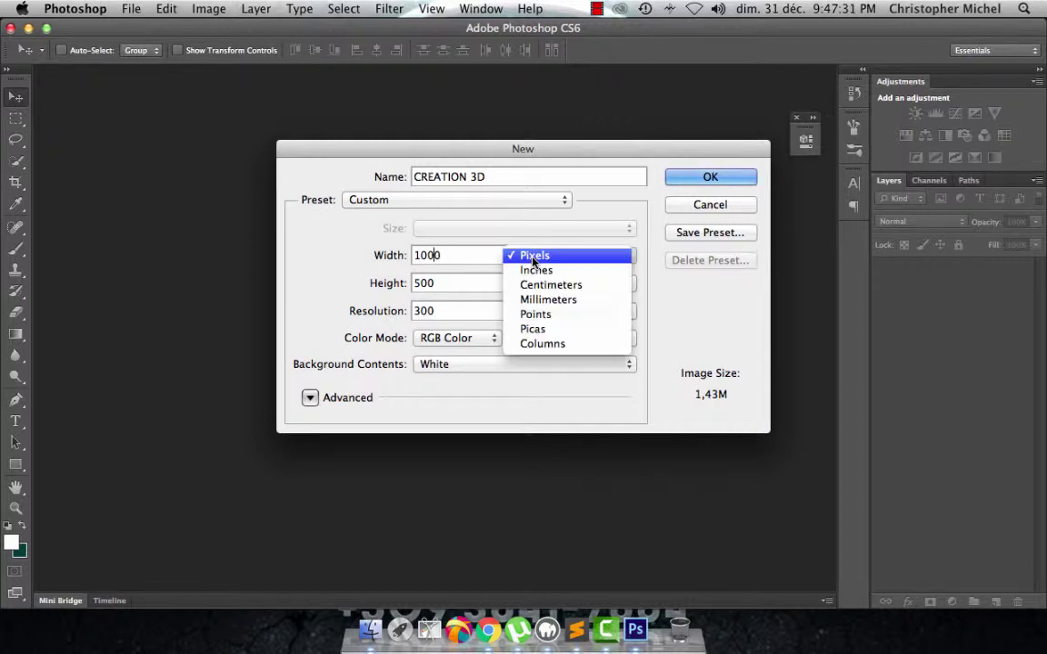
click(536, 258)
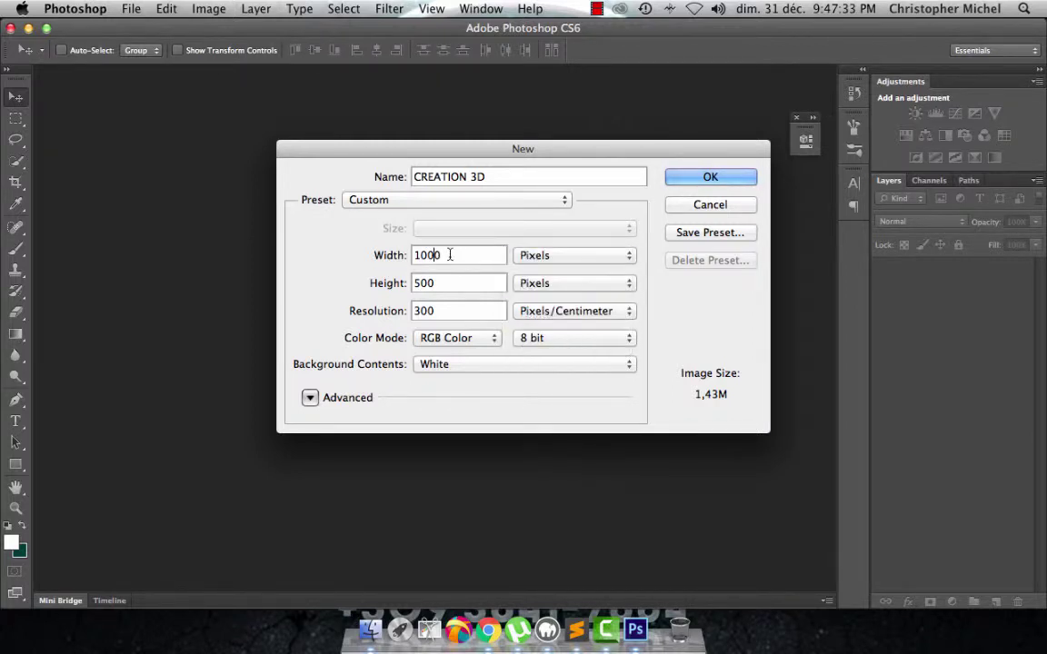
double_click(450, 255)
text(1000)
click(444, 282)
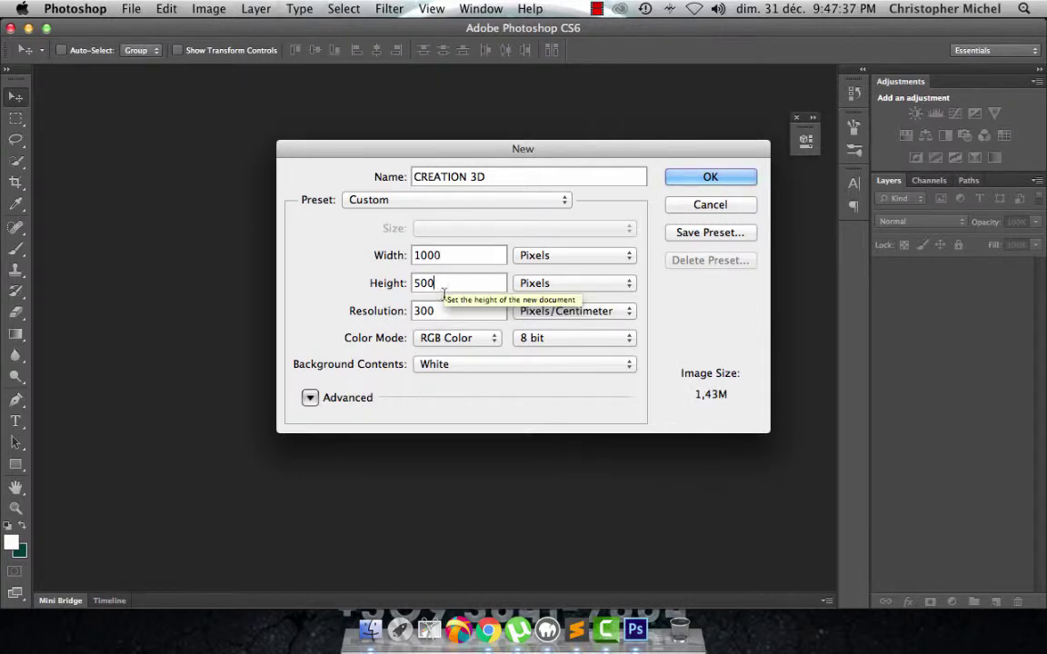
click(442, 311)
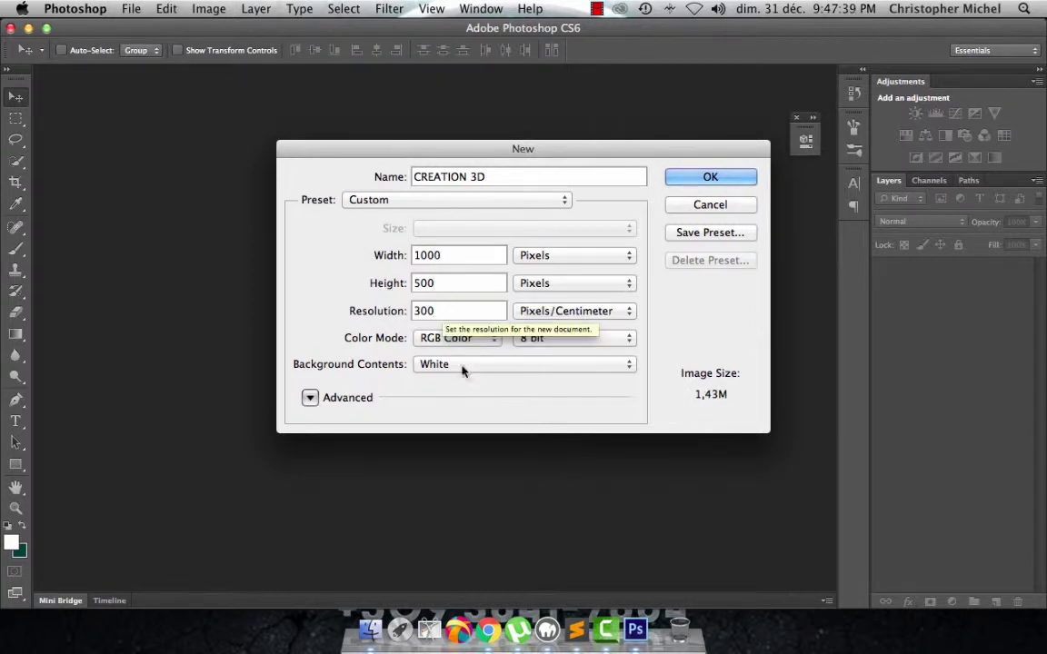
click(709, 177)
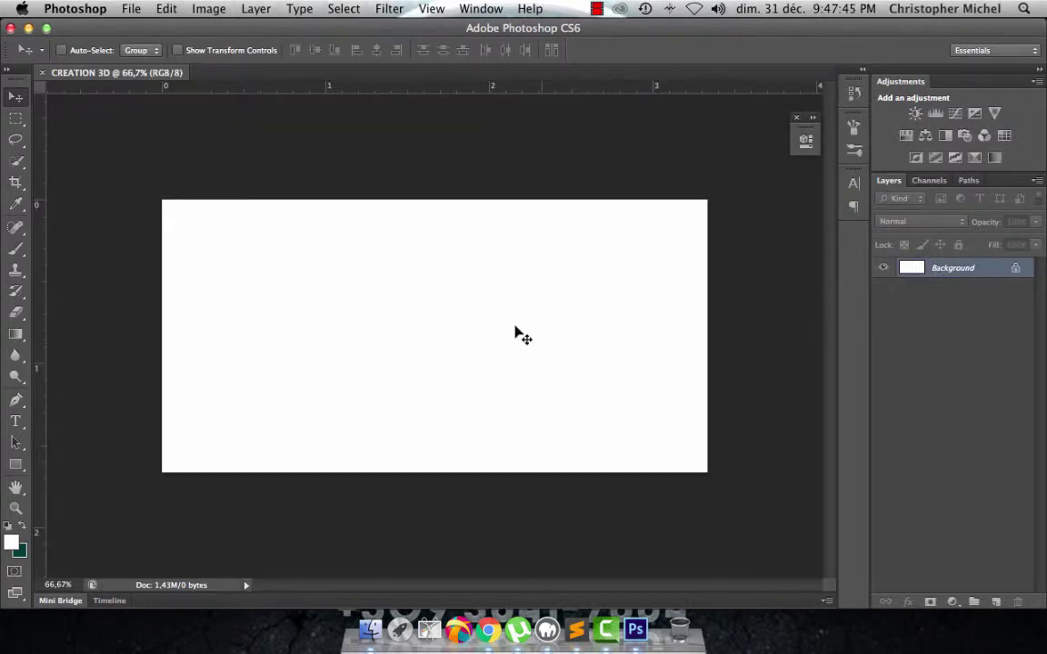
Add a Gradient fill layer above the background and open its gradient for editing
click(952, 603)
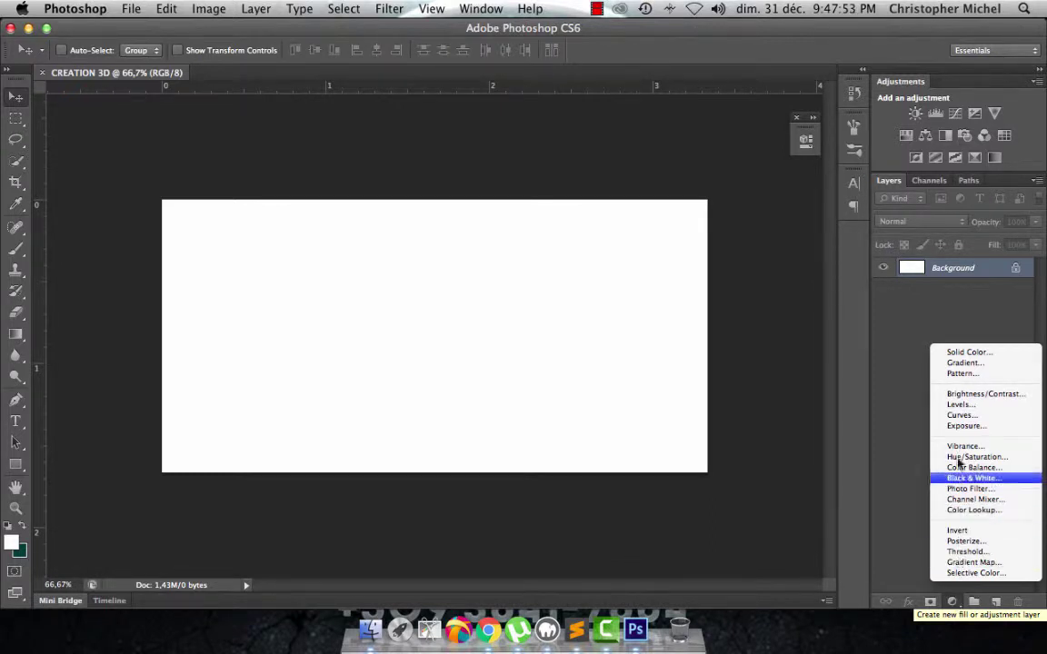
click(958, 365)
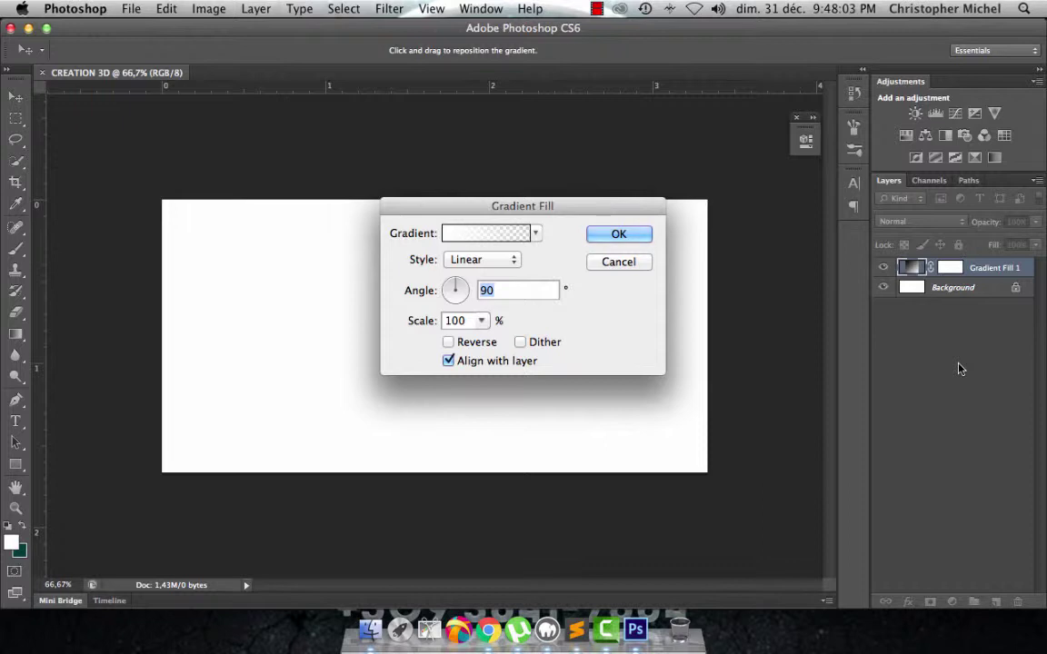
click(471, 235)
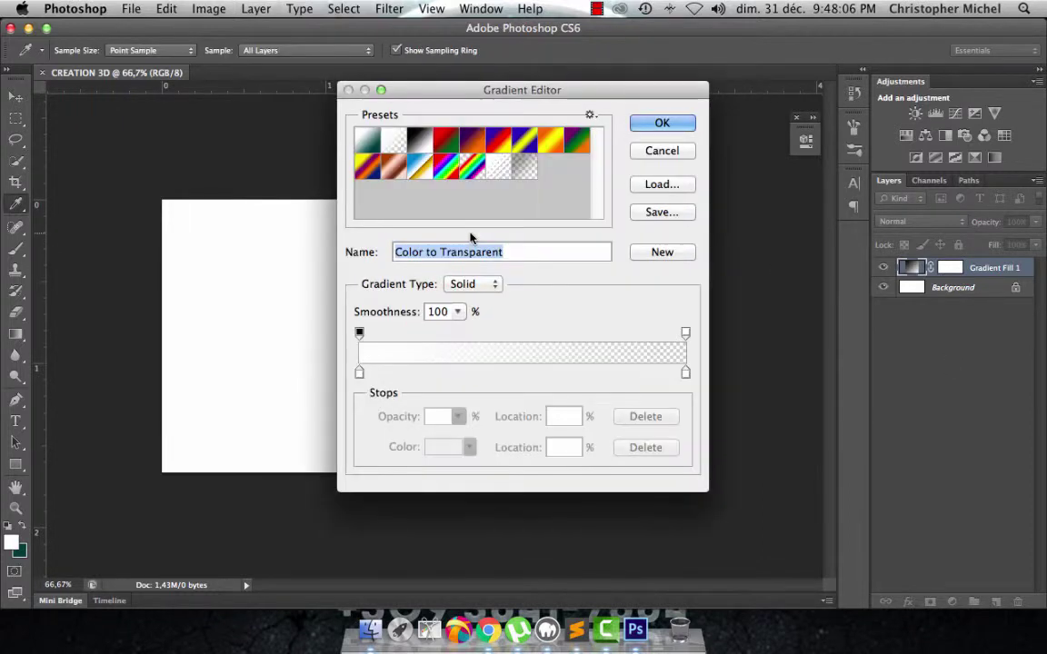
Set the gradient's starting color stop, at location 0%, to gray 6a6a6a
click(359, 373)
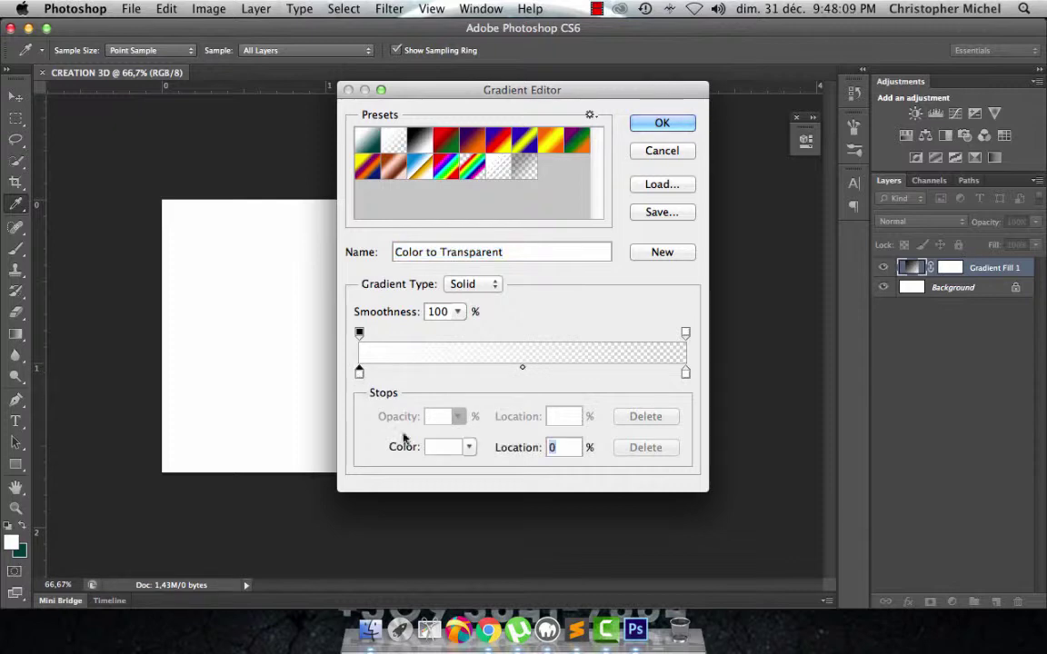
click(439, 444)
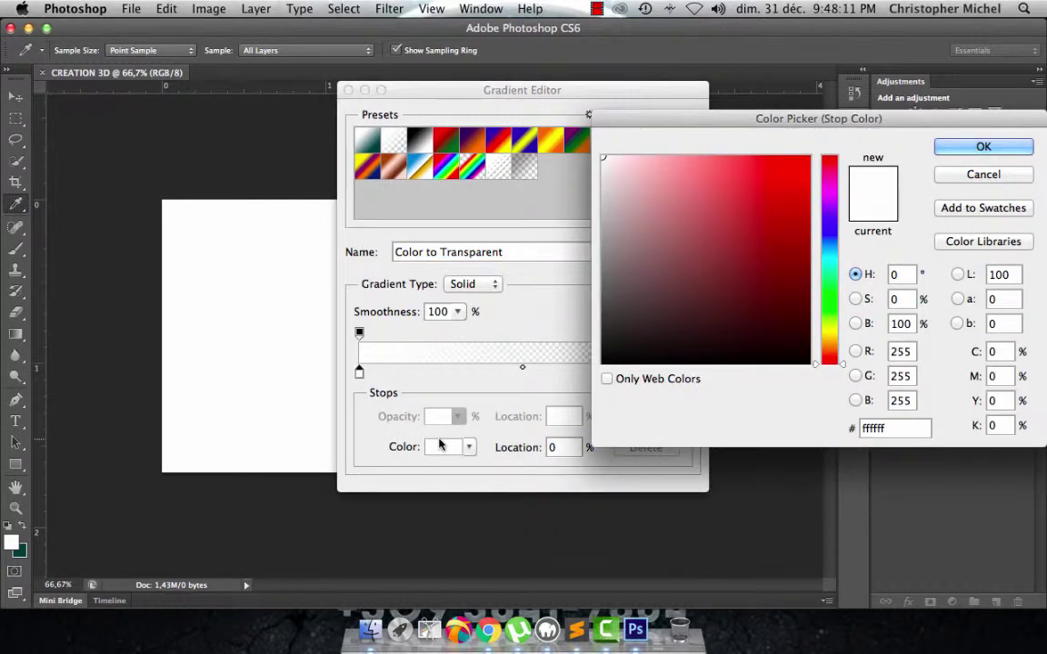
double_click(891, 428)
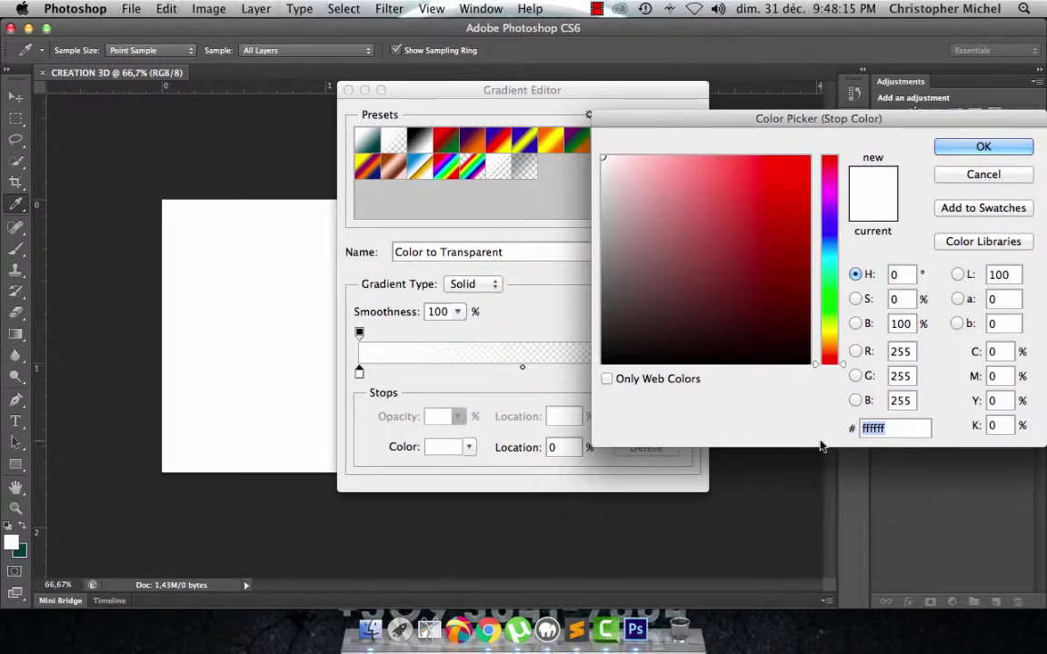
text(6)
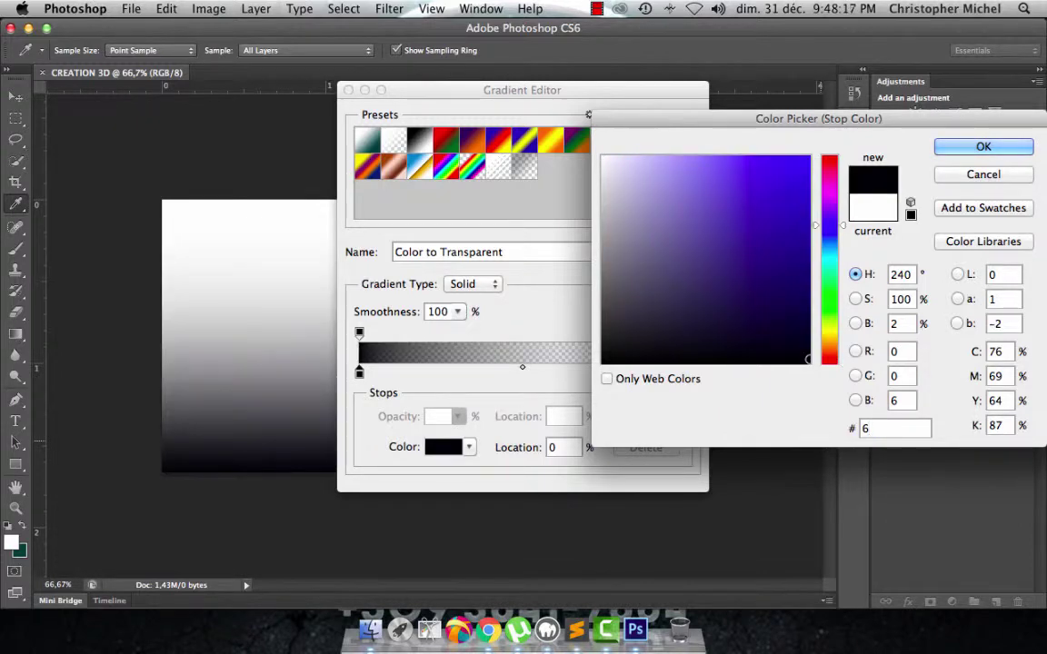
text(a7)
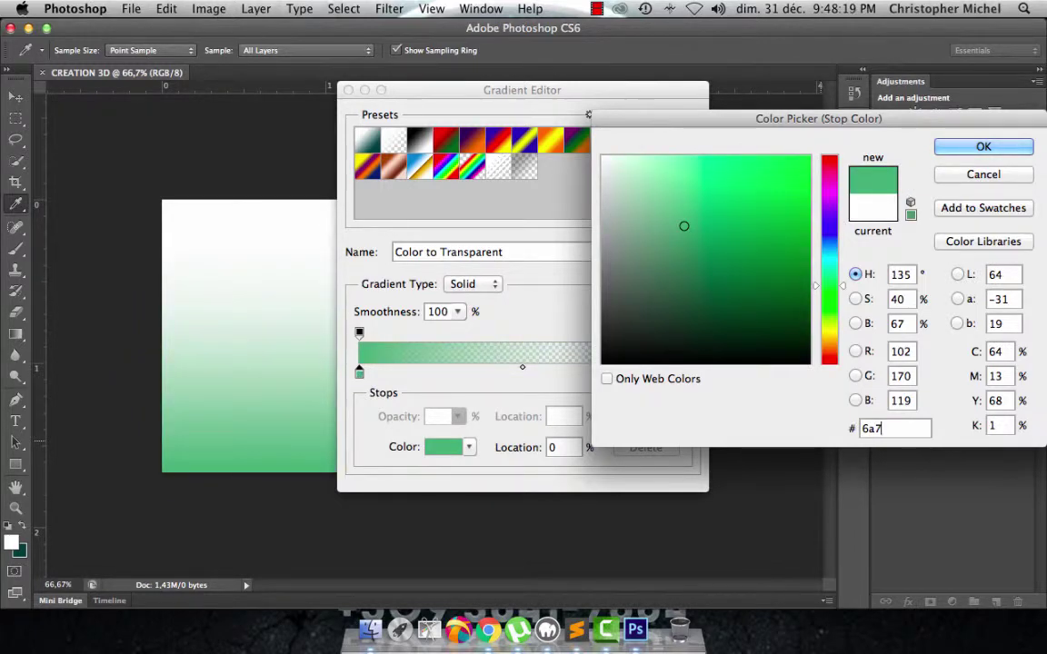
key(BackSpace)
text(6a6a)
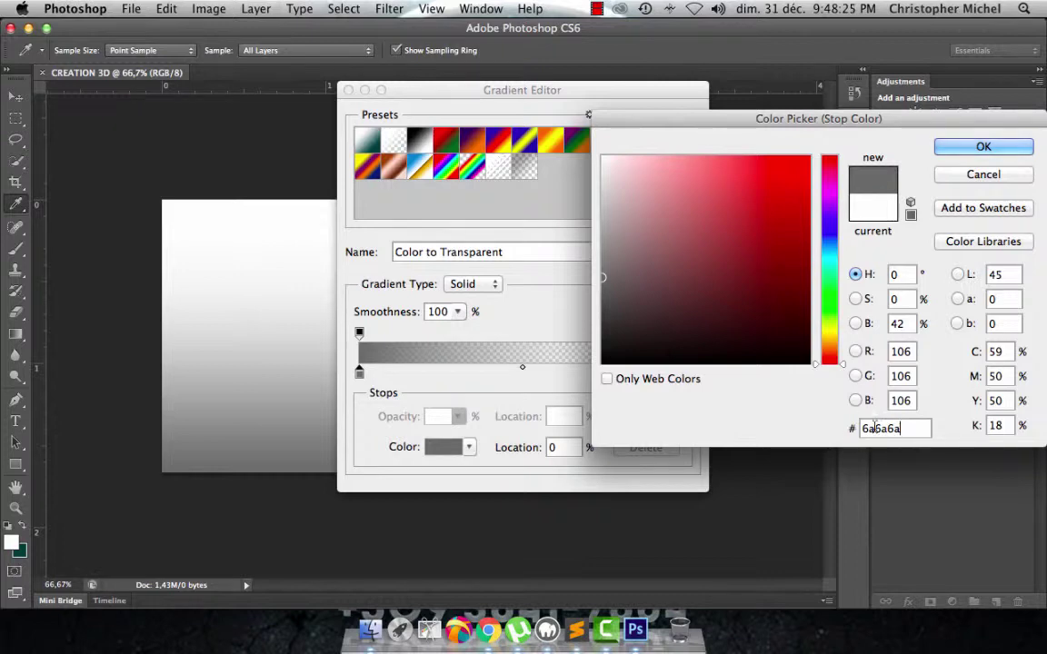
double_click(861, 429)
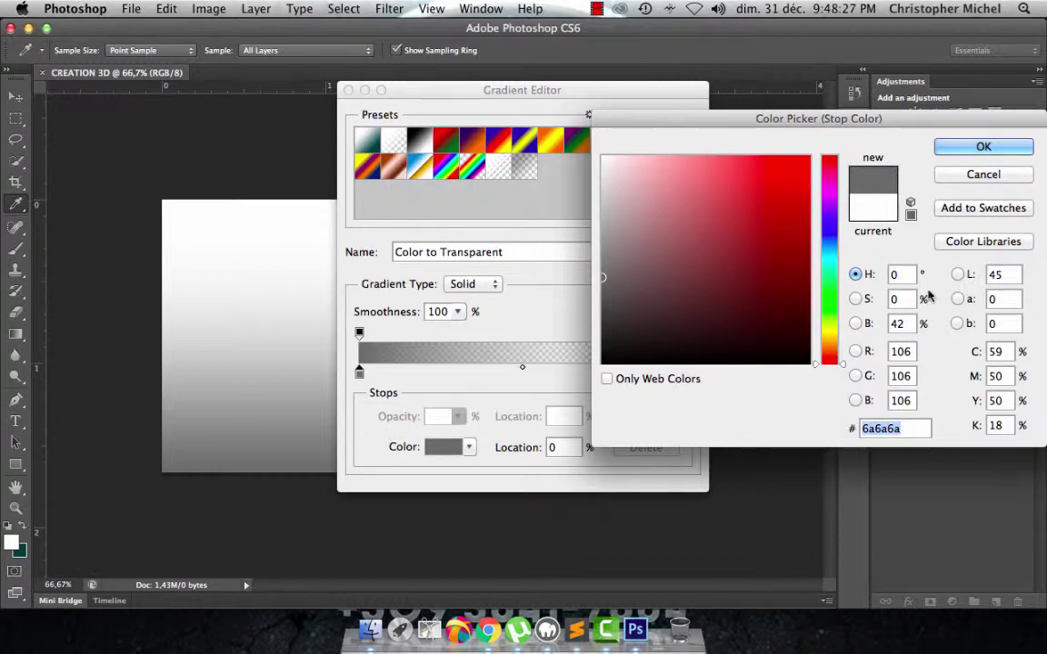
click(983, 146)
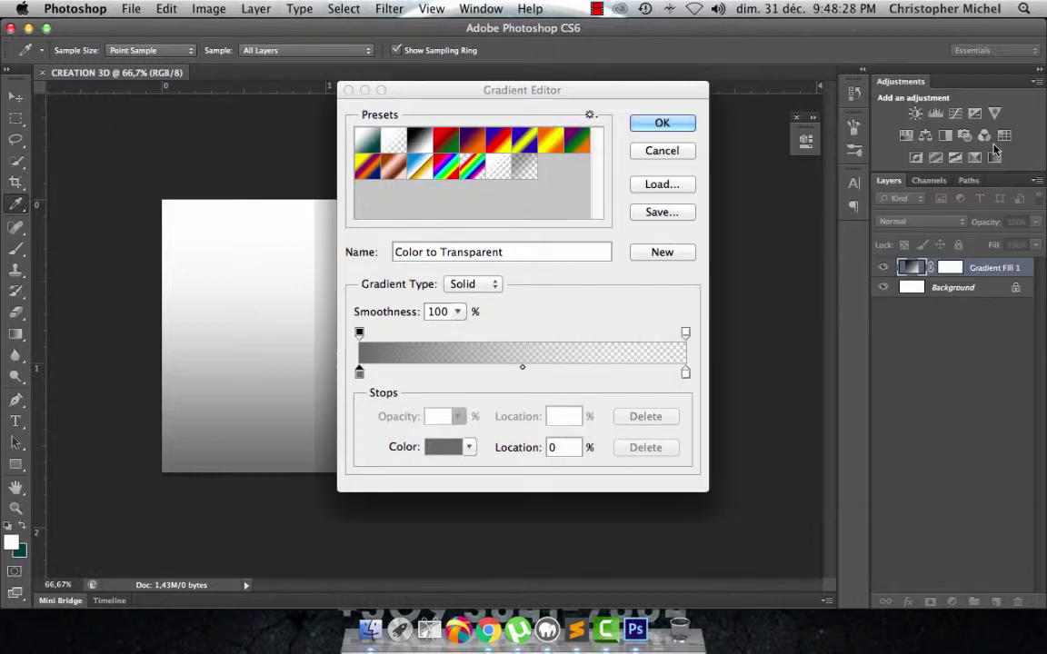
Raise the gradient's end opacity stop, at location 100%, to 100% opacity
click(685, 333)
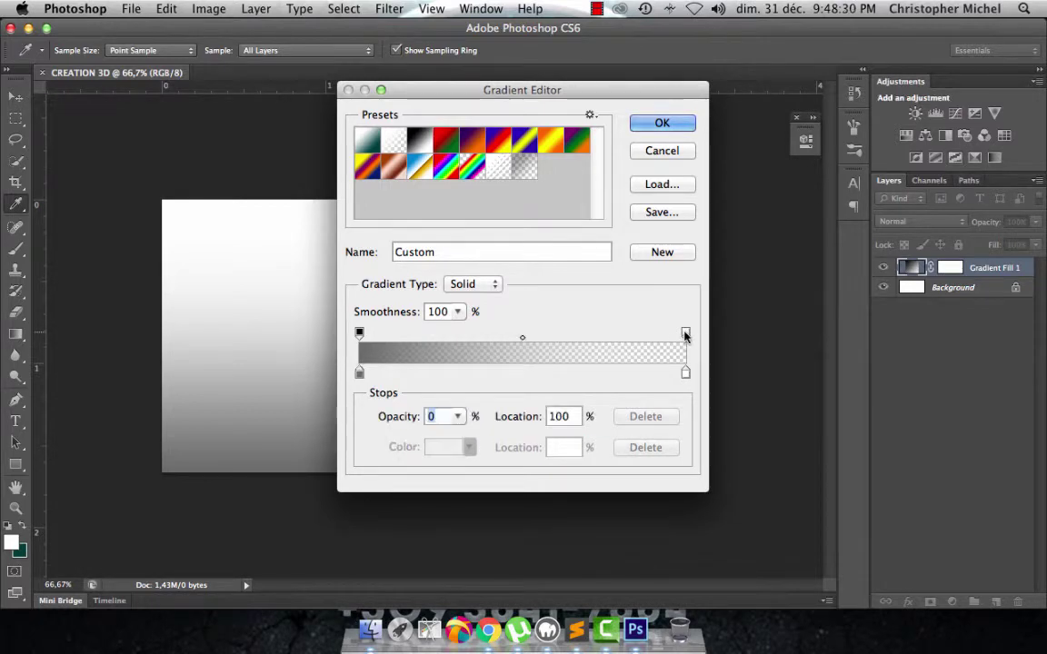
click(457, 416)
drag(465, 436, 548, 445)
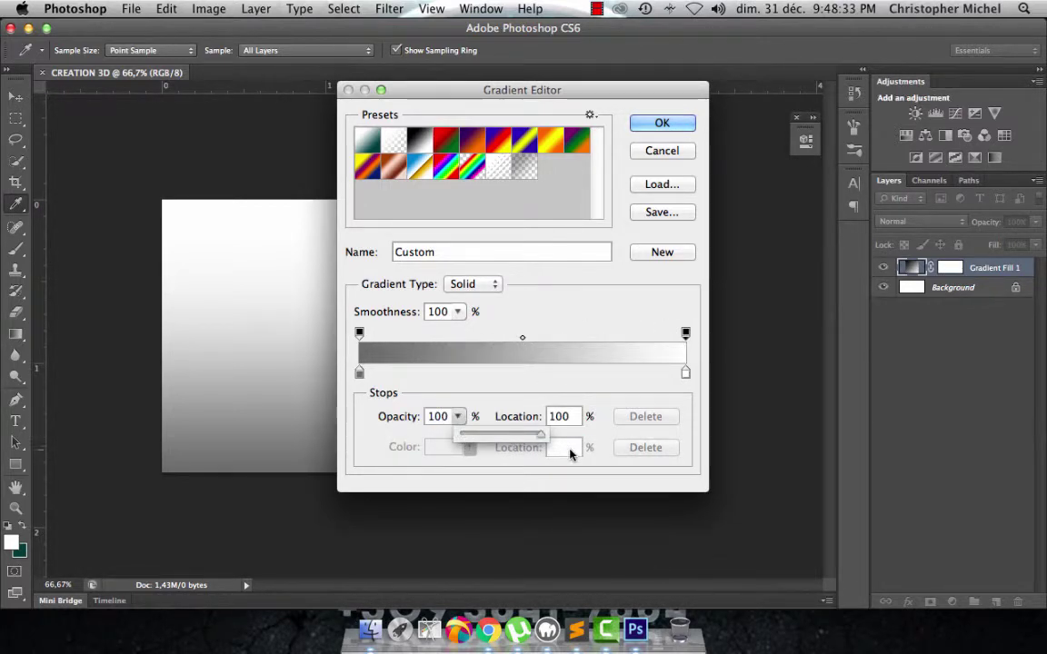
Set the gradient's end color stop, at location 100%, to b1b3b2 and accept the edited gradient
double_click(684, 373)
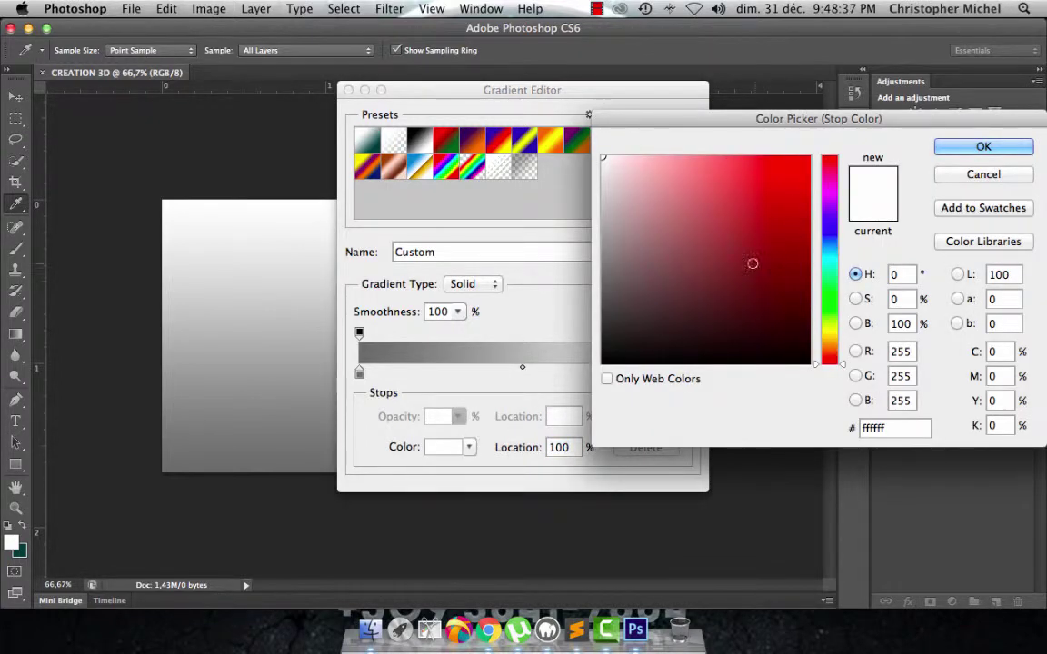
double_click(877, 427)
text(b1b3)
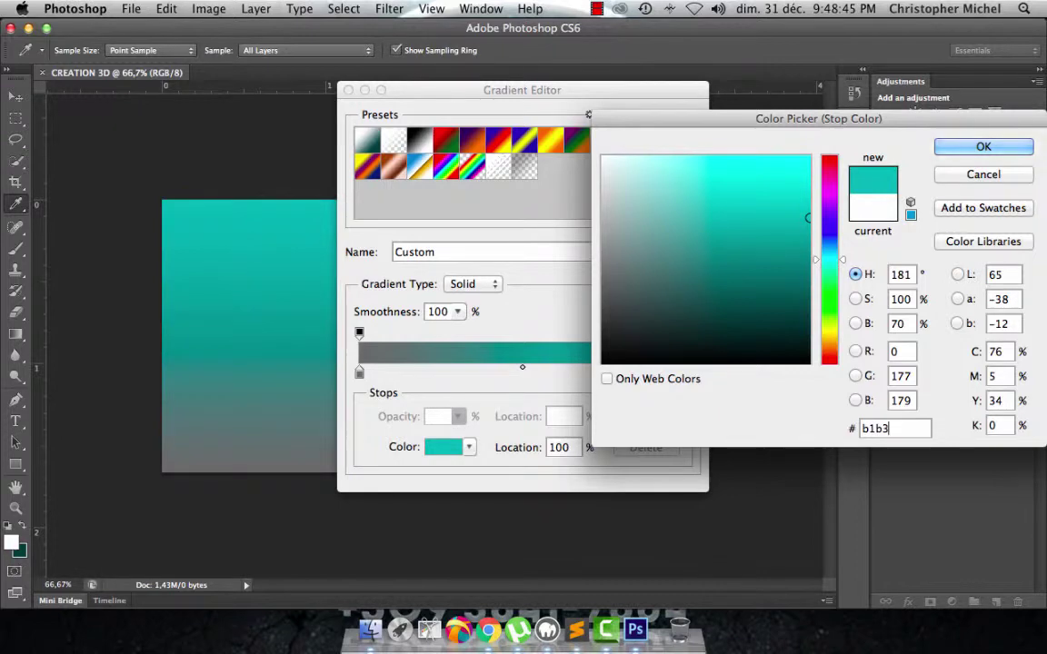
text(B)
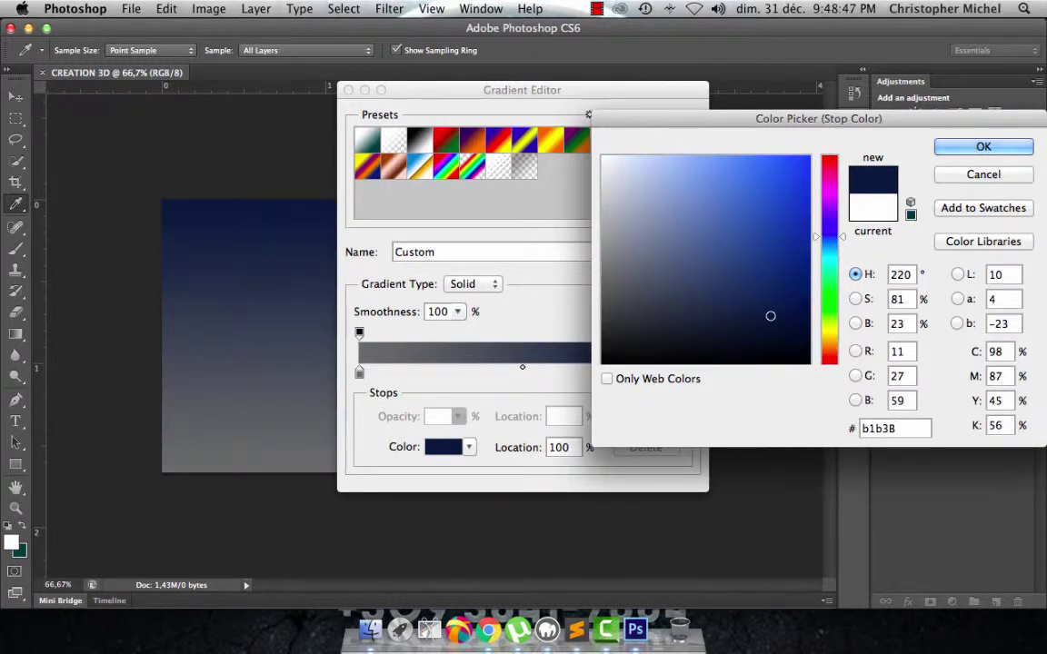
text(2)
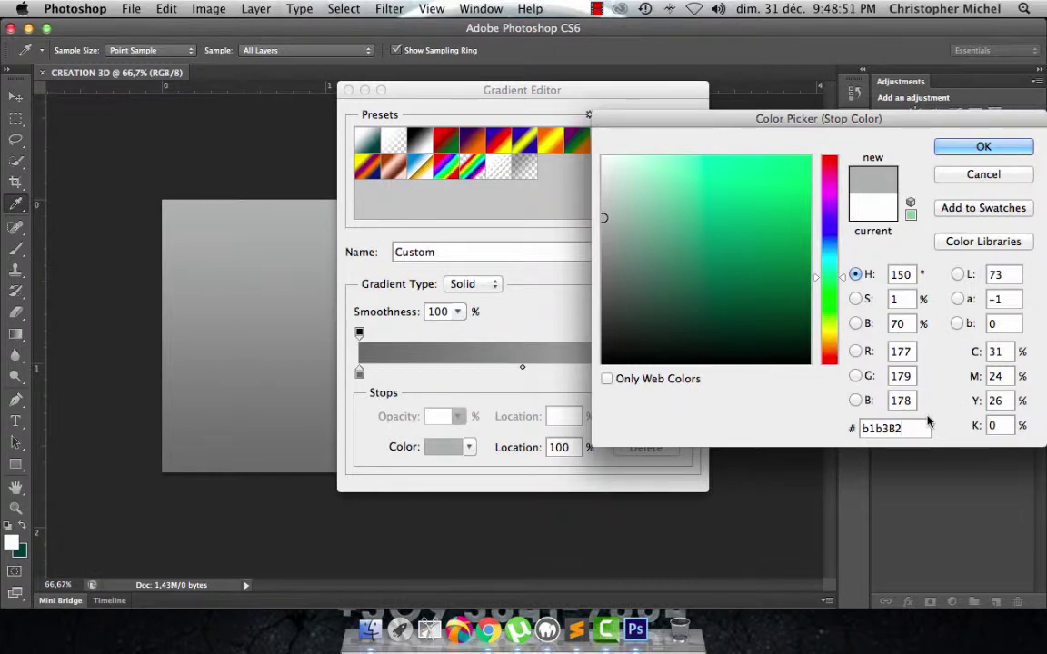
key(BackSpace)
key(BackSpace)
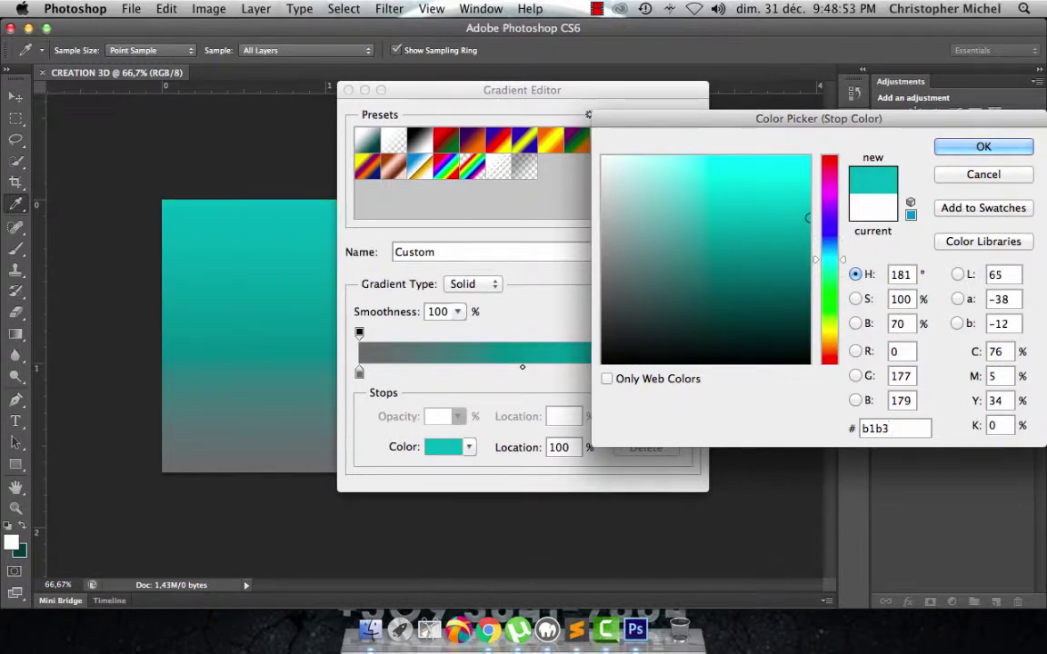
text(b)
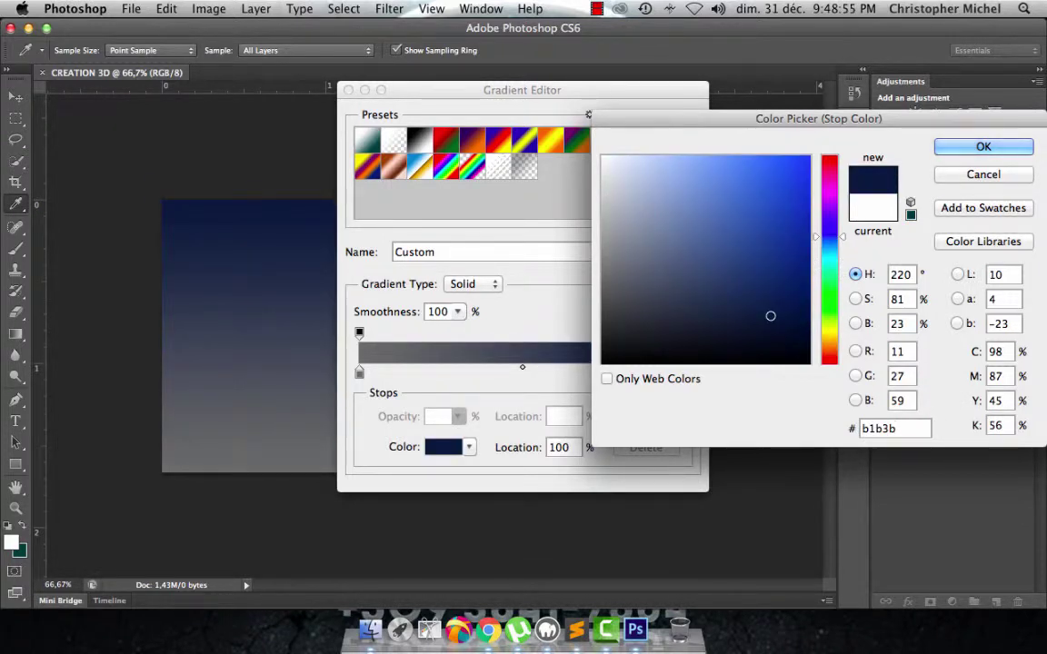
text(2)
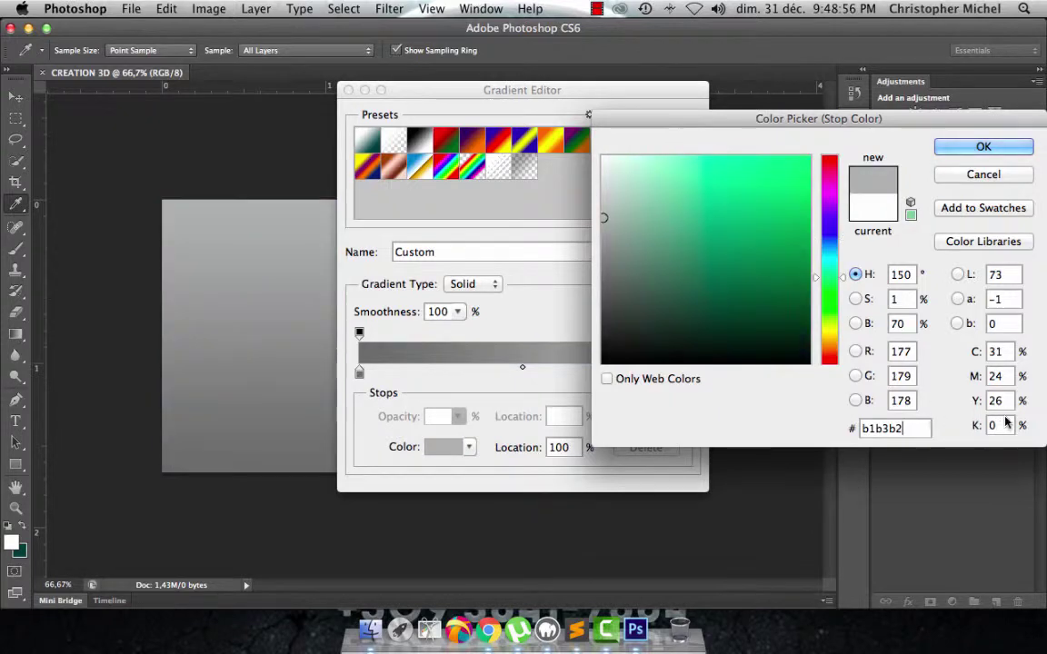
click(984, 147)
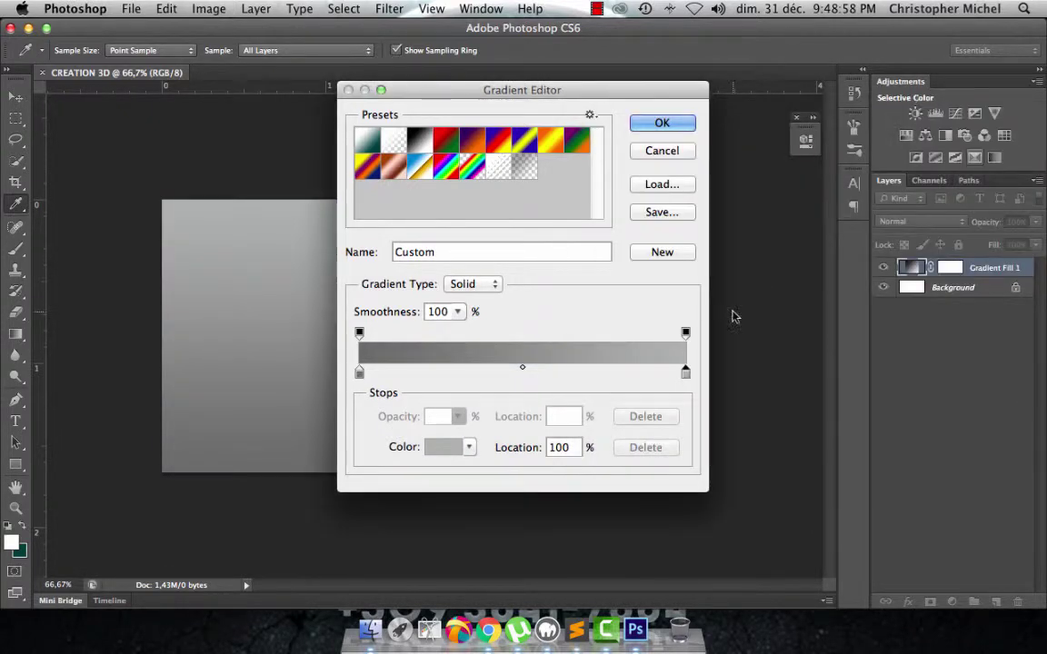
click(685, 334)
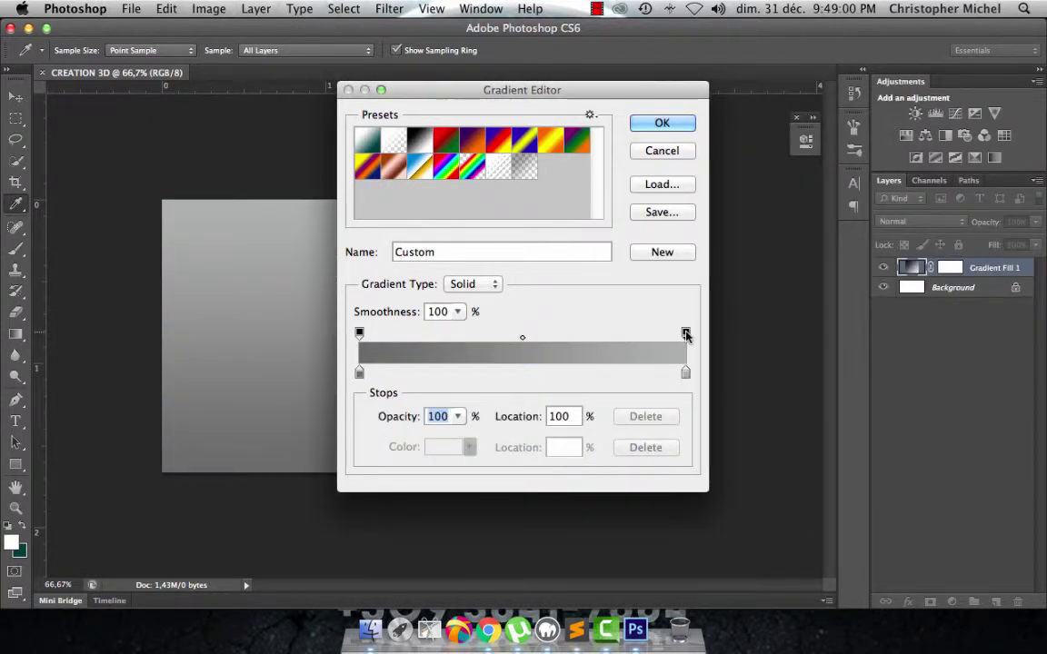
click(359, 333)
click(650, 129)
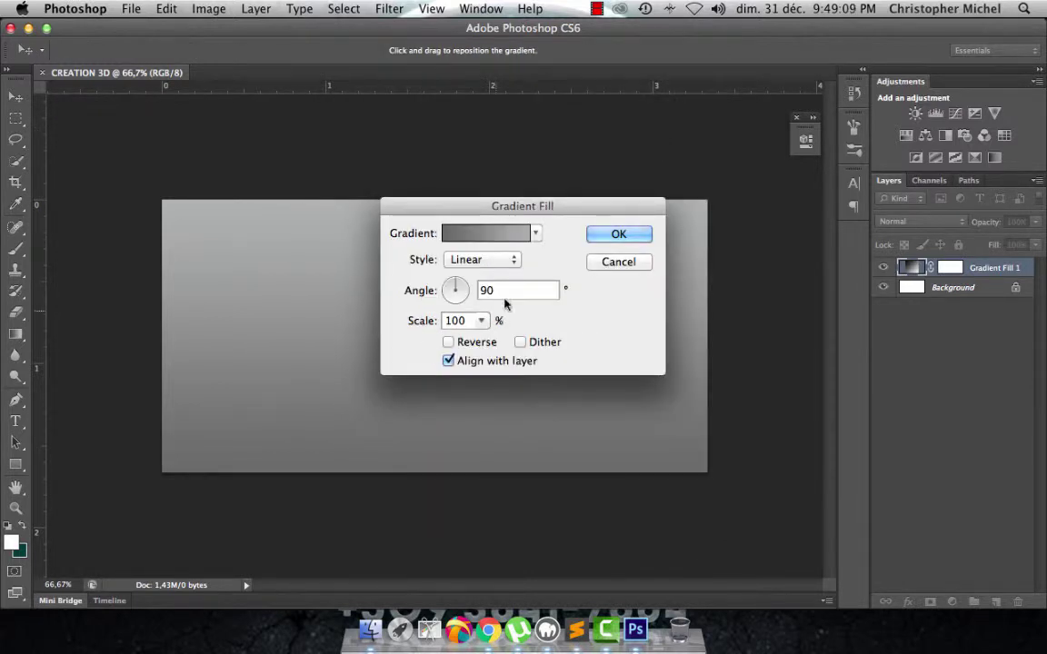
Enable Dither for the gradient fill, keeping the Linear style, and apply it to the layer
click(479, 264)
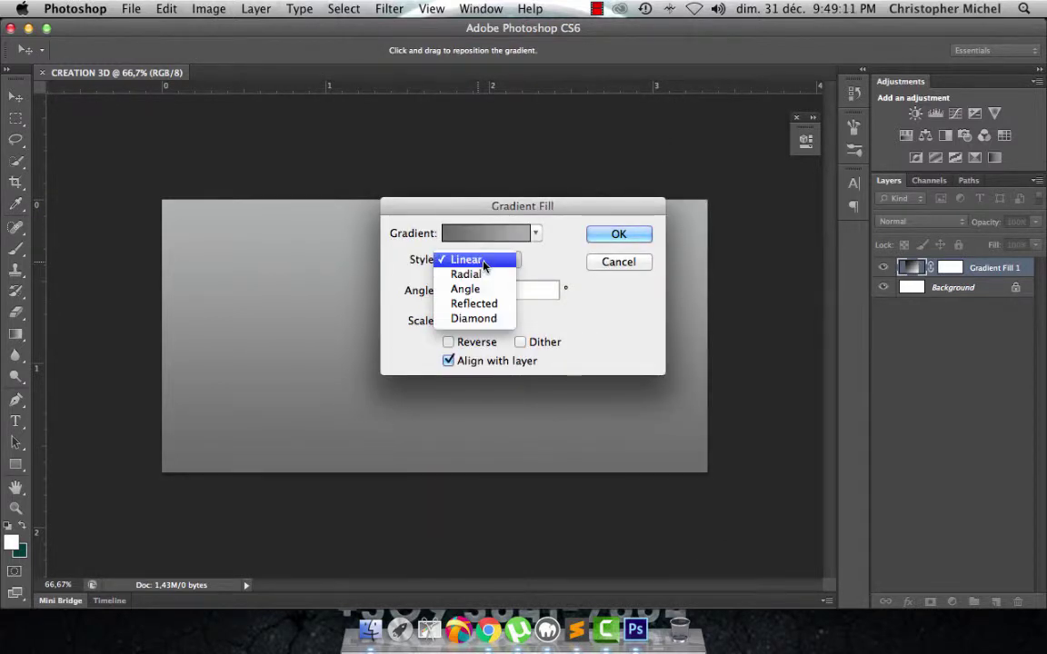
click(434, 234)
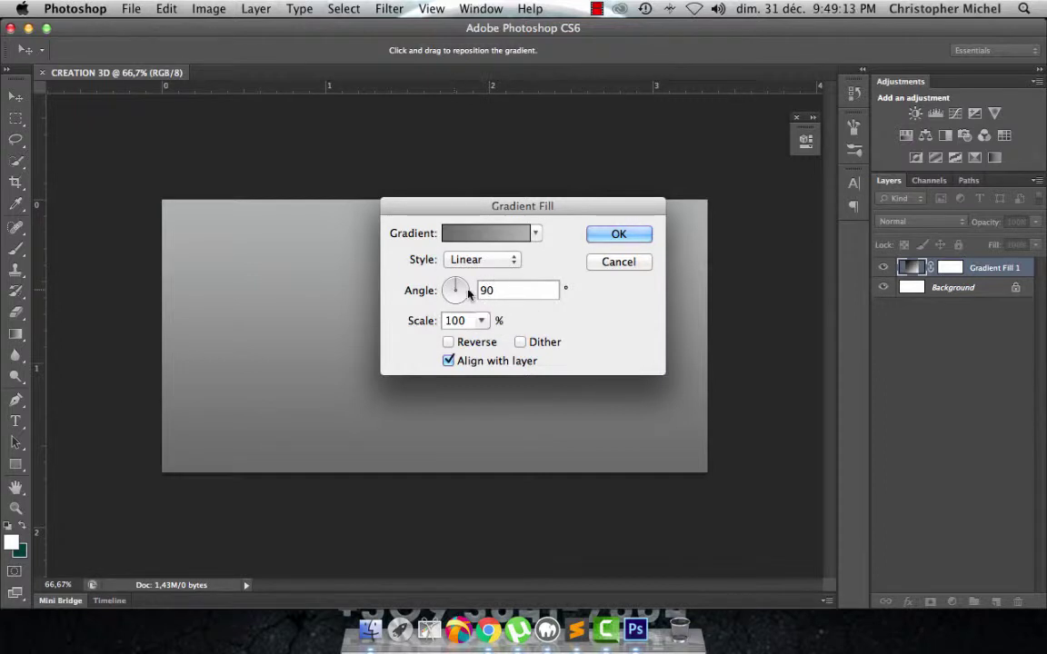
click(521, 342)
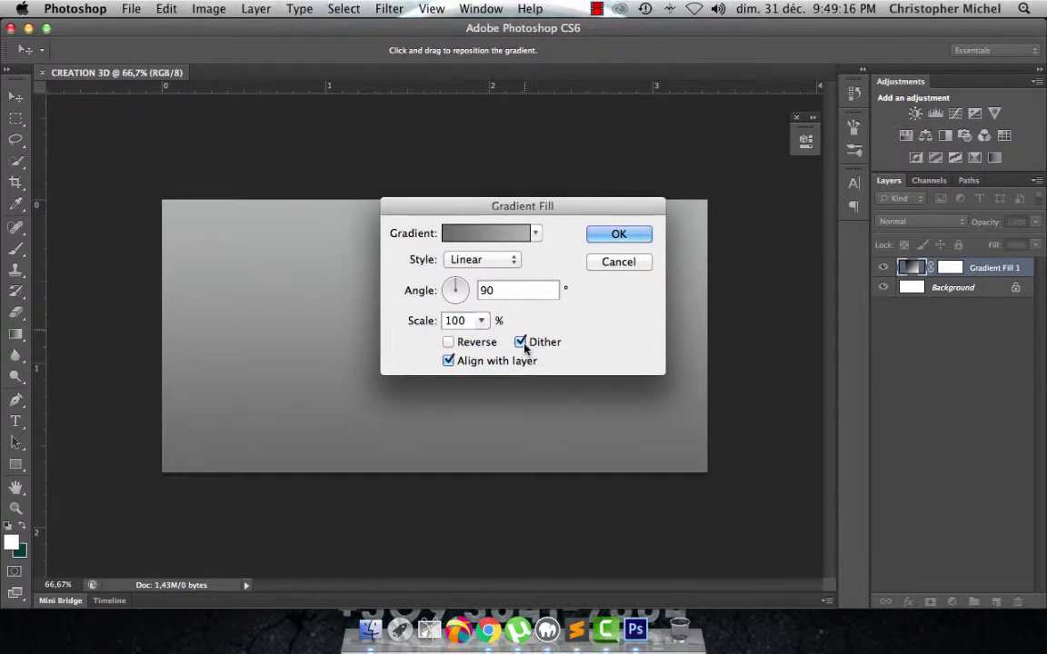
click(605, 236)
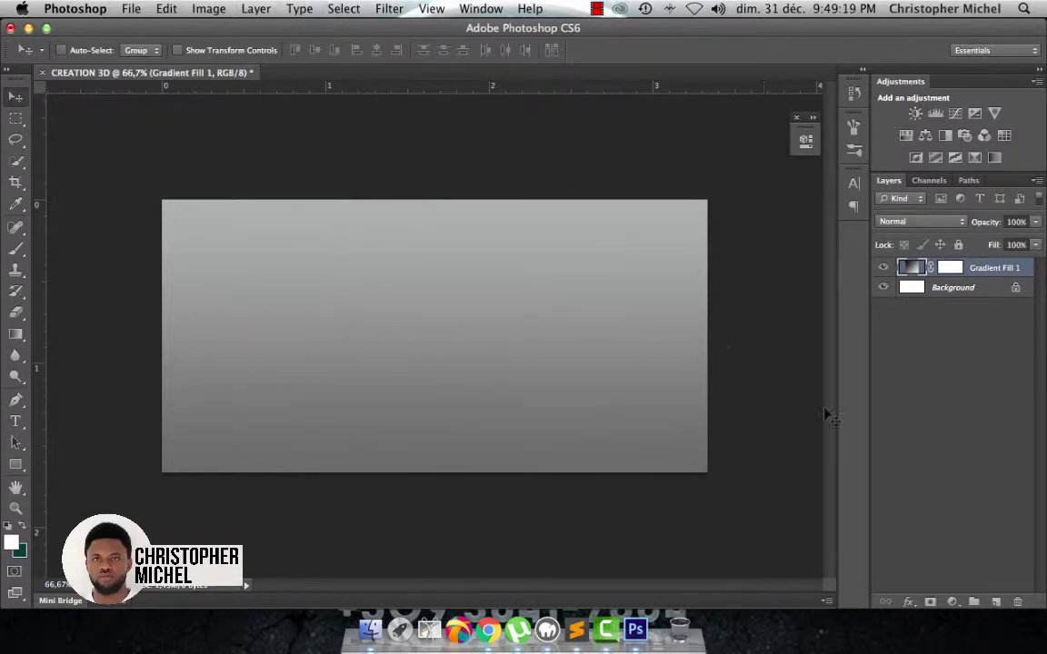
click(881, 266)
click(881, 266)
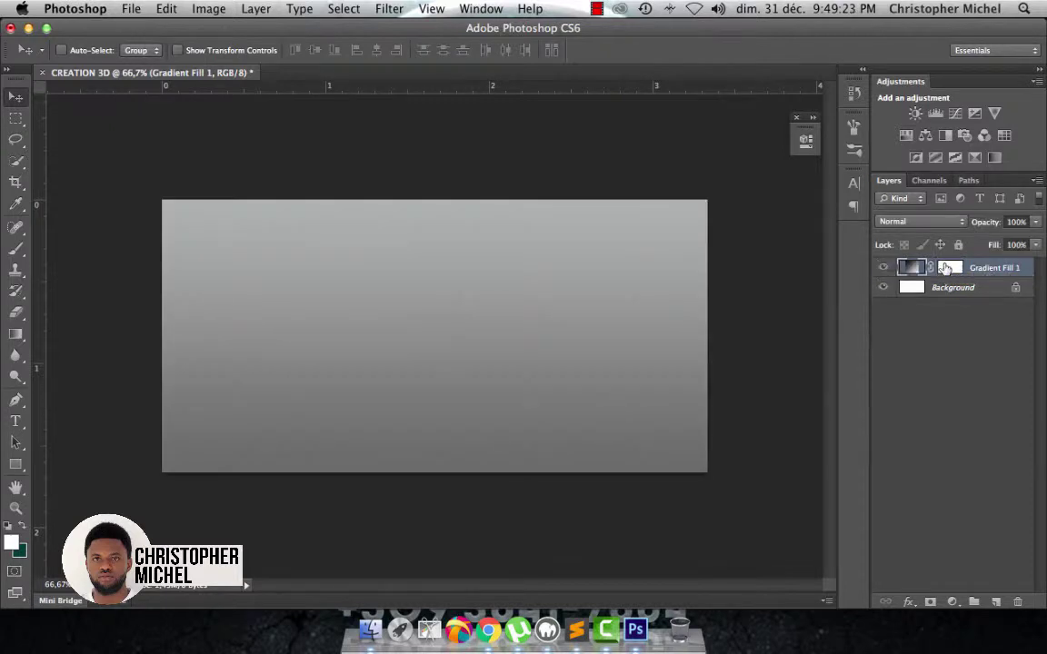
Add a pattern fill layer above the gradient using the light gray paper-like texture at 100% scale, linked with the layer
click(951, 601)
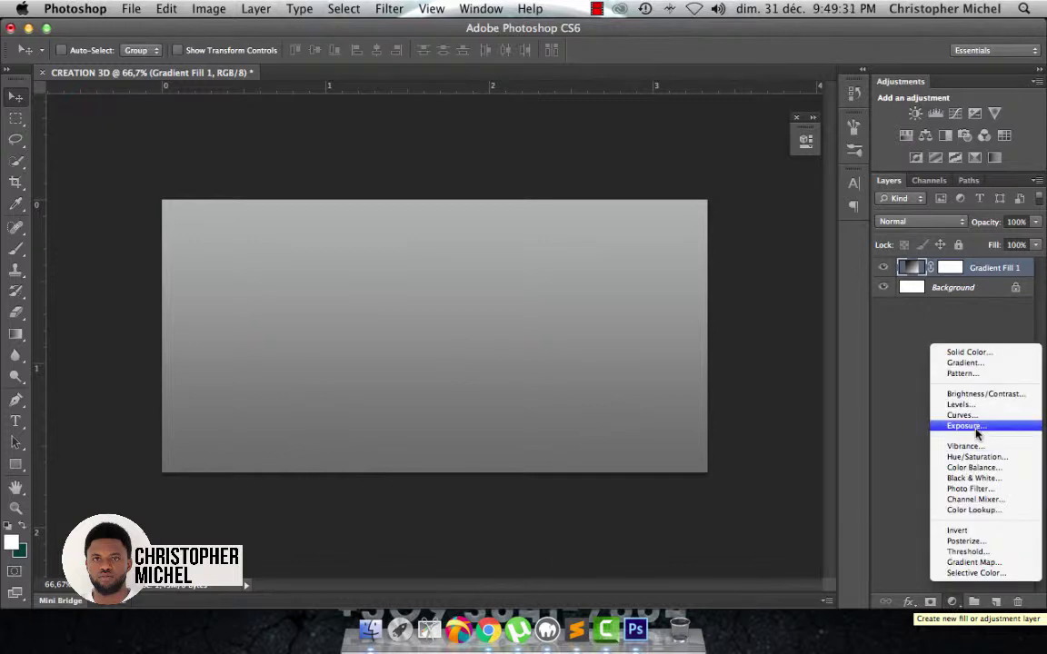
click(970, 374)
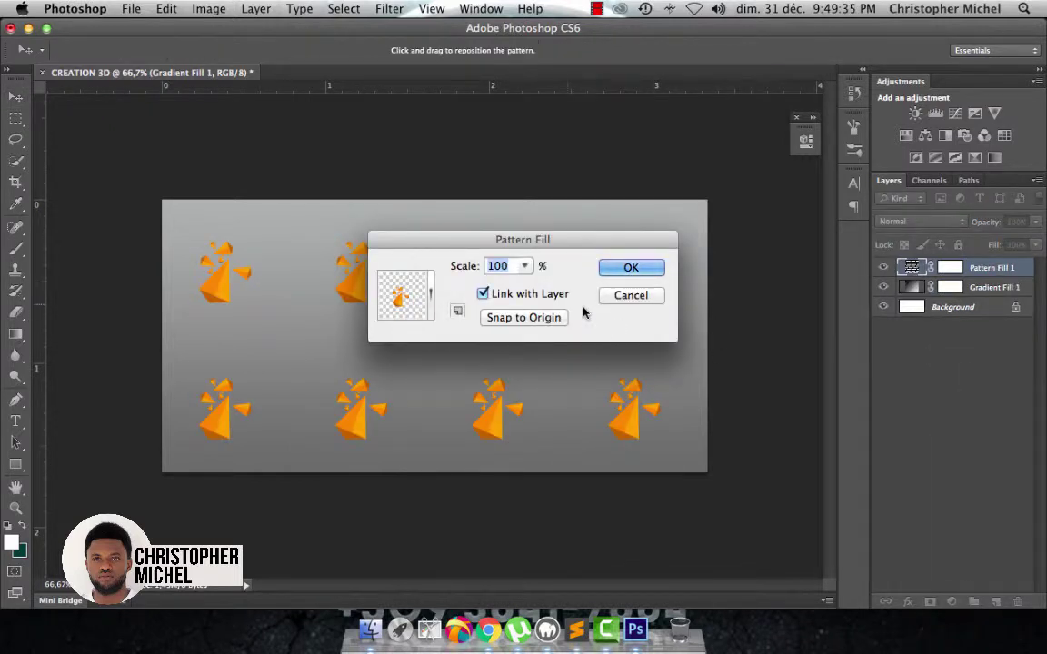
click(430, 295)
click(429, 347)
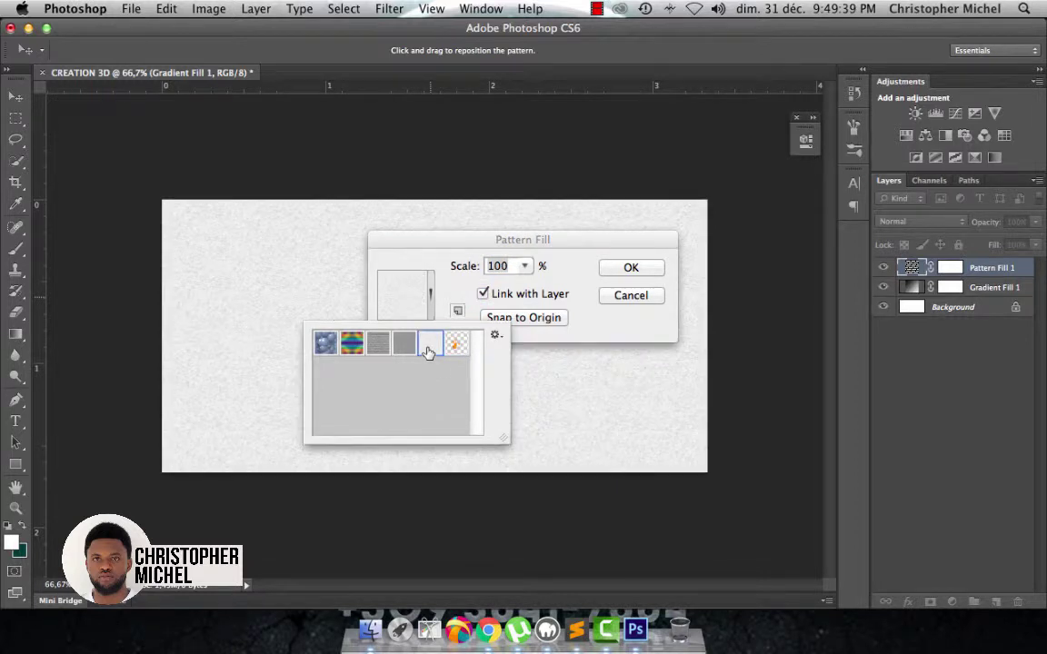
click(557, 286)
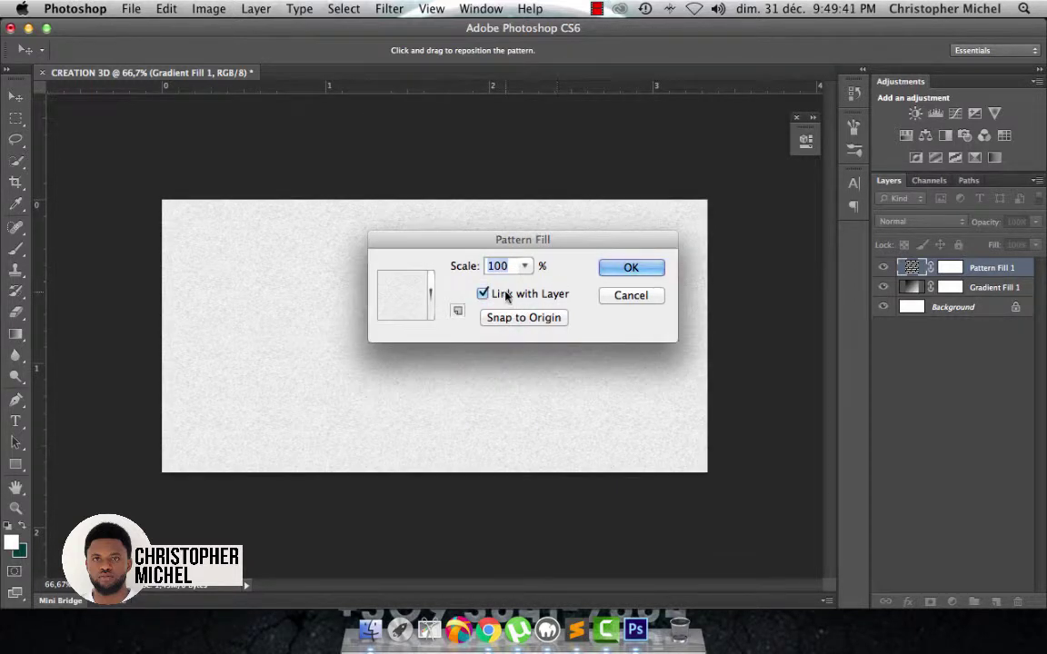
click(610, 272)
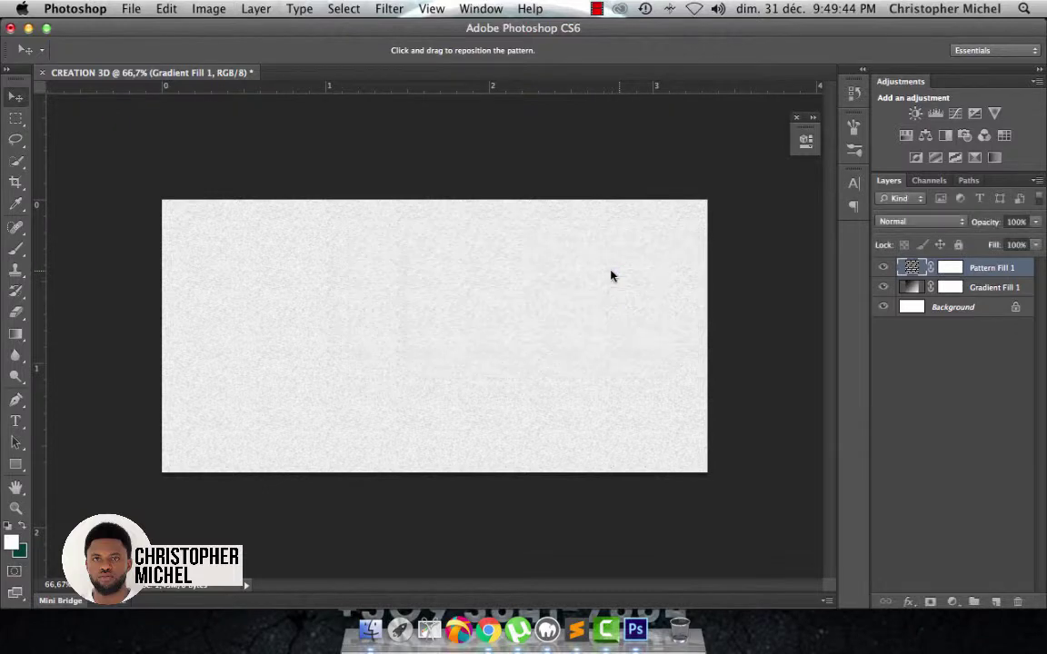
Change the pattern fill layer's blend mode to Color Burn
click(943, 221)
click(981, 225)
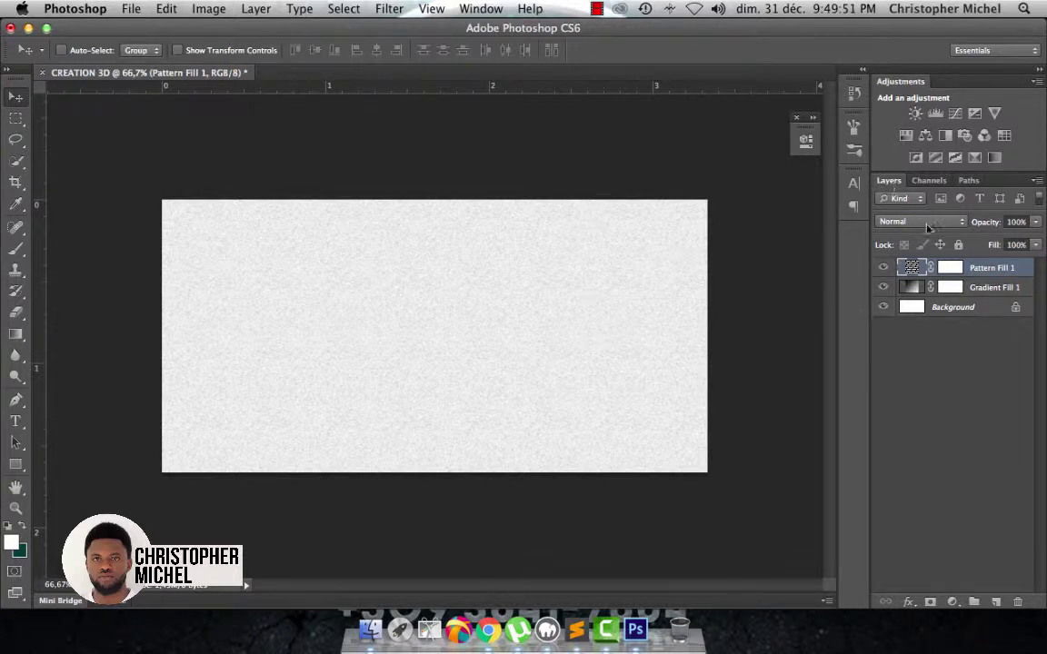
click(914, 223)
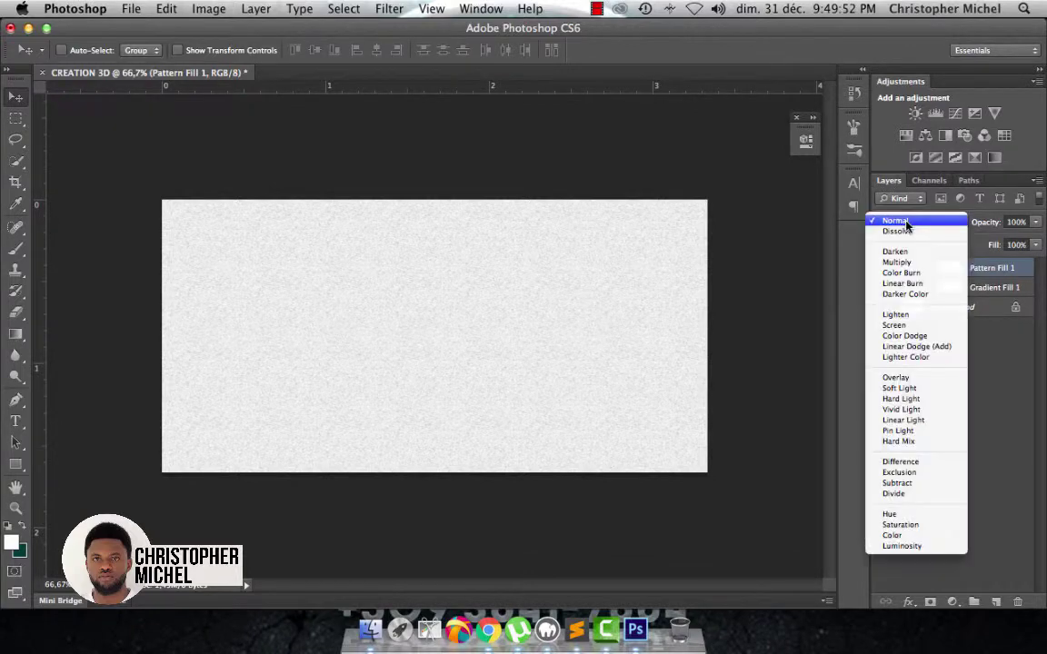
click(914, 275)
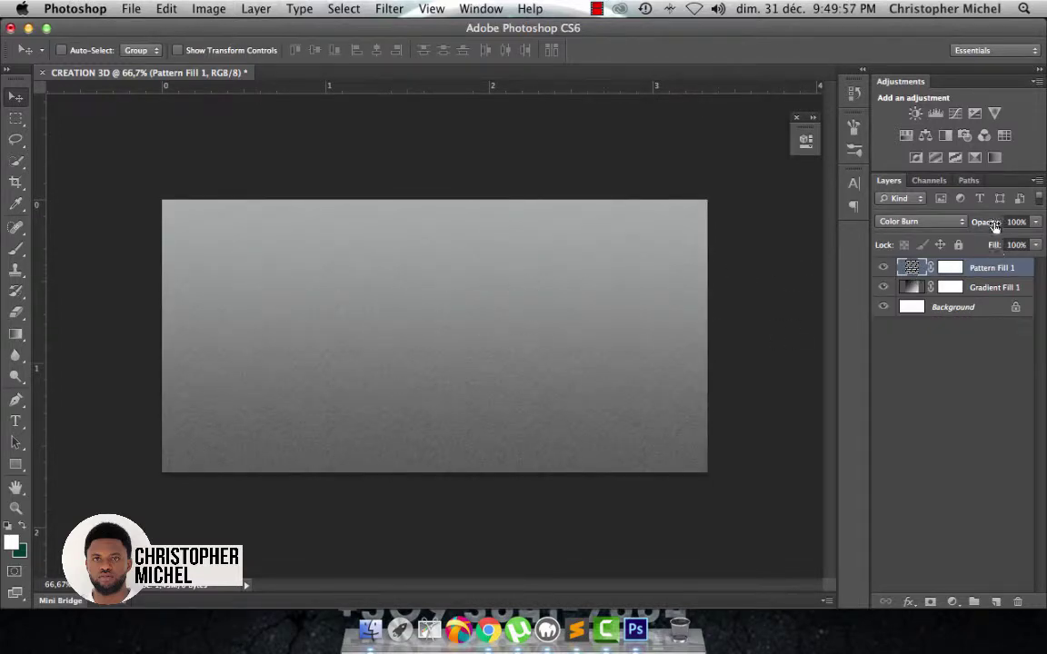
Lower the pattern fill layer's opacity to 50%
drag(994, 226, 974, 228)
click(1016, 222)
double_click(1017, 222)
text(6)
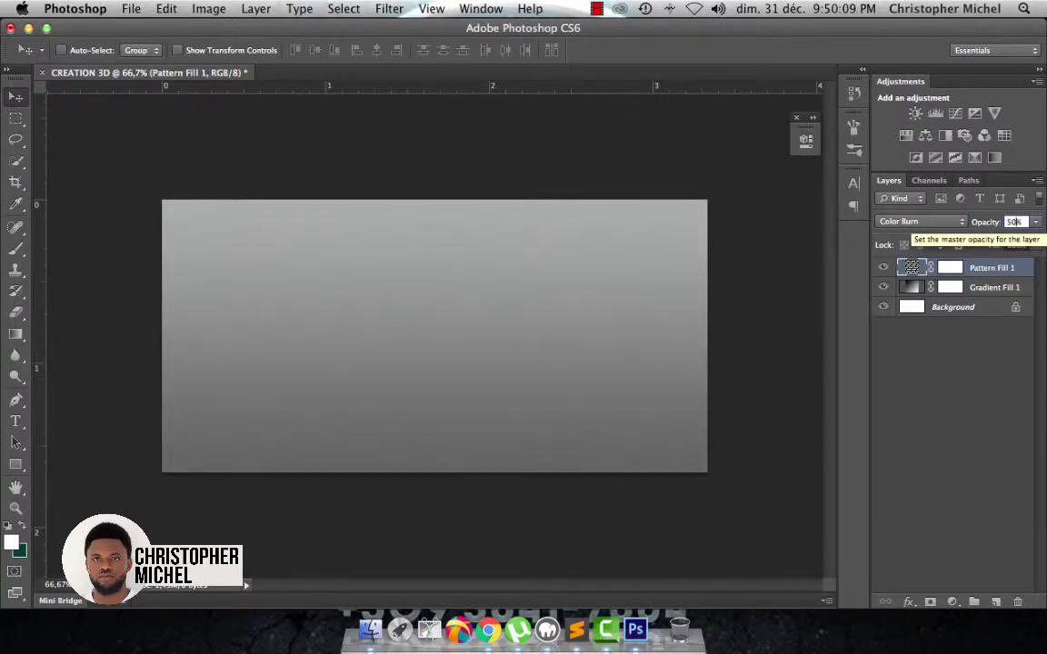
click(1010, 273)
click(1010, 269)
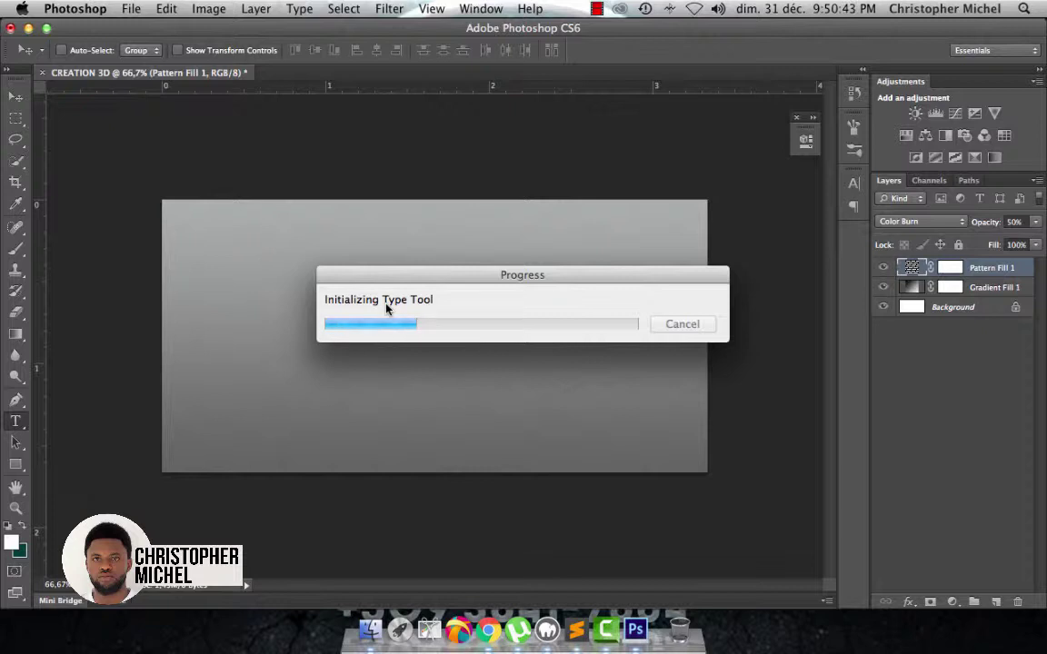
Activate the Type tool and set its character tracking to 10
key(t)
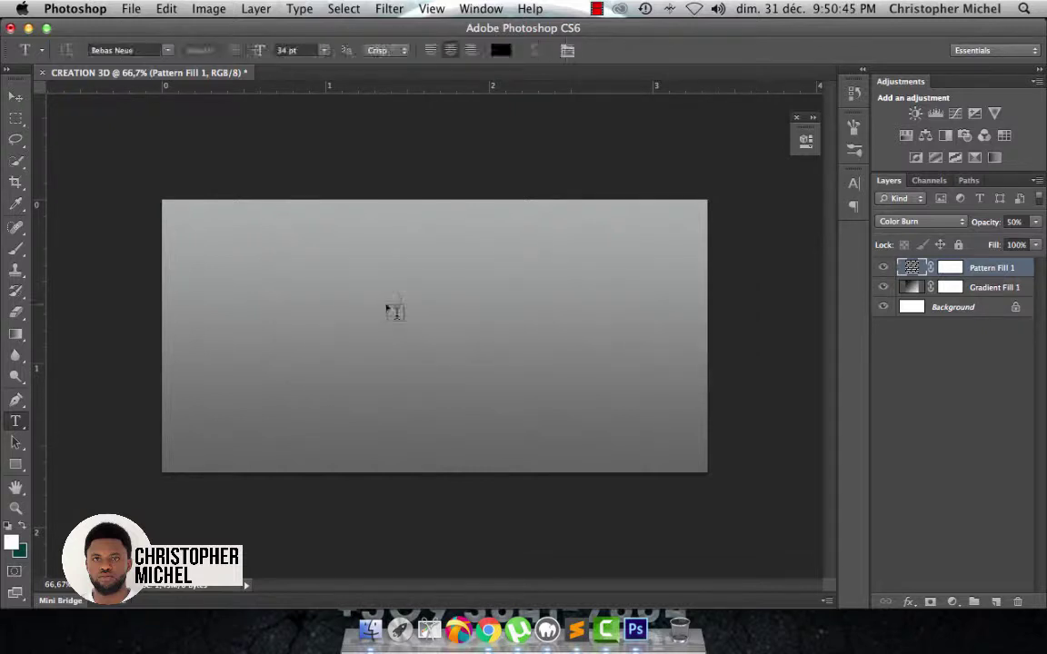
click(286, 50)
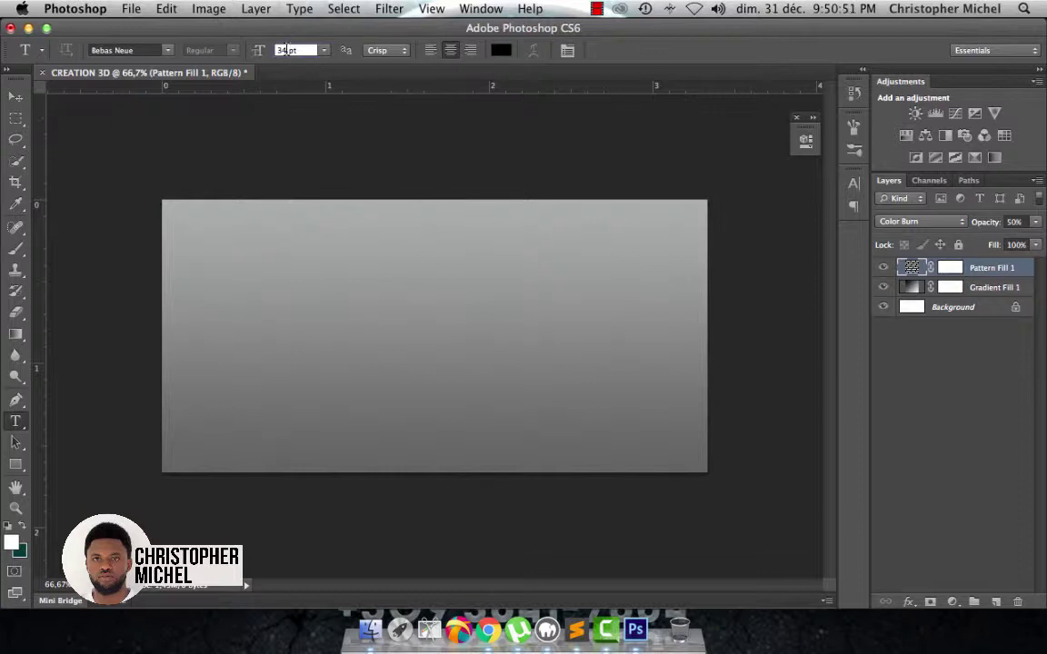
key(BackSpace)
text(00)
click(567, 51)
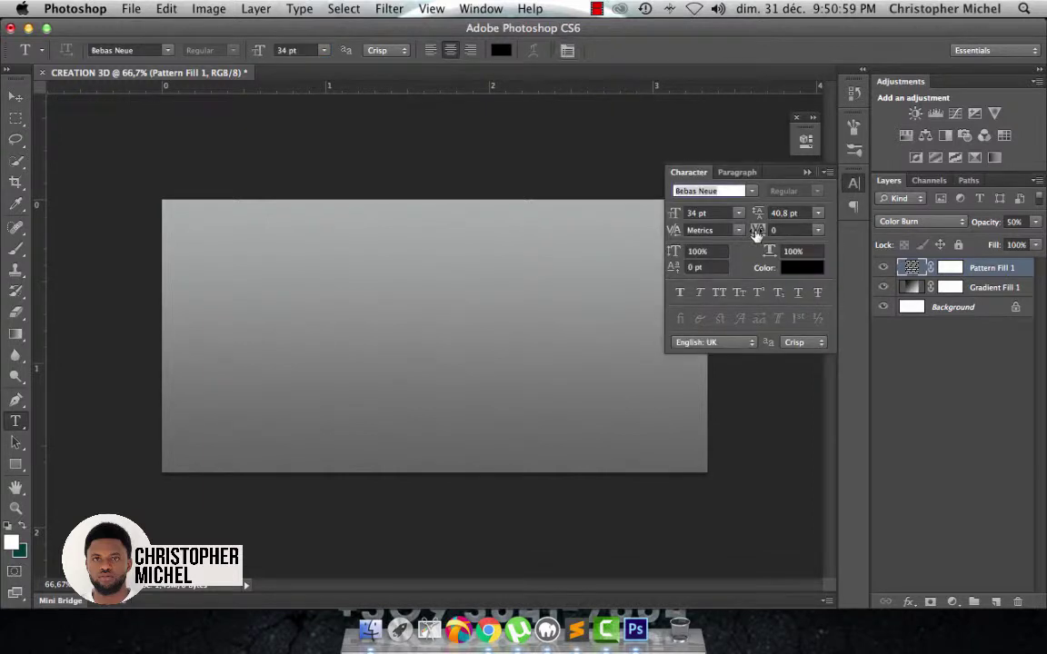
click(781, 229)
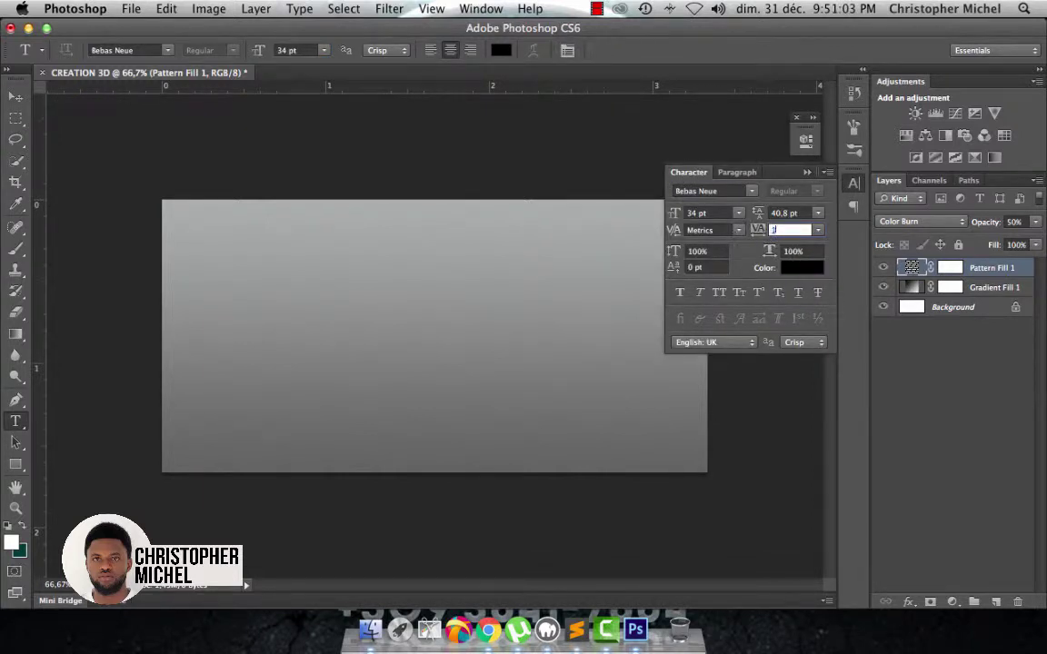
Set the text color to light gray d9d9d9
click(803, 268)
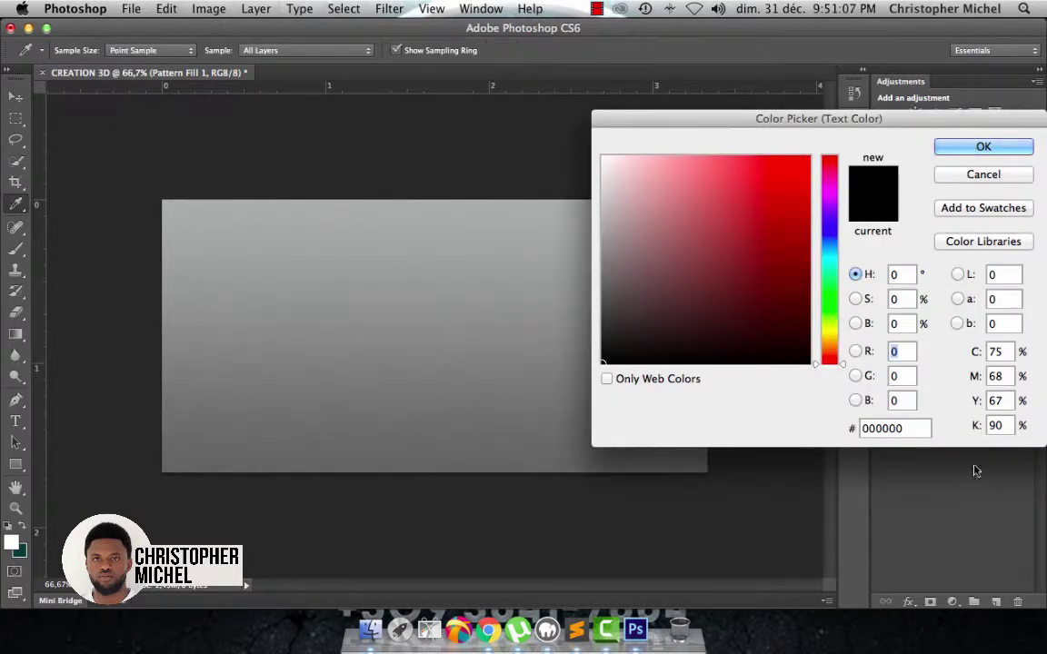
click(888, 427)
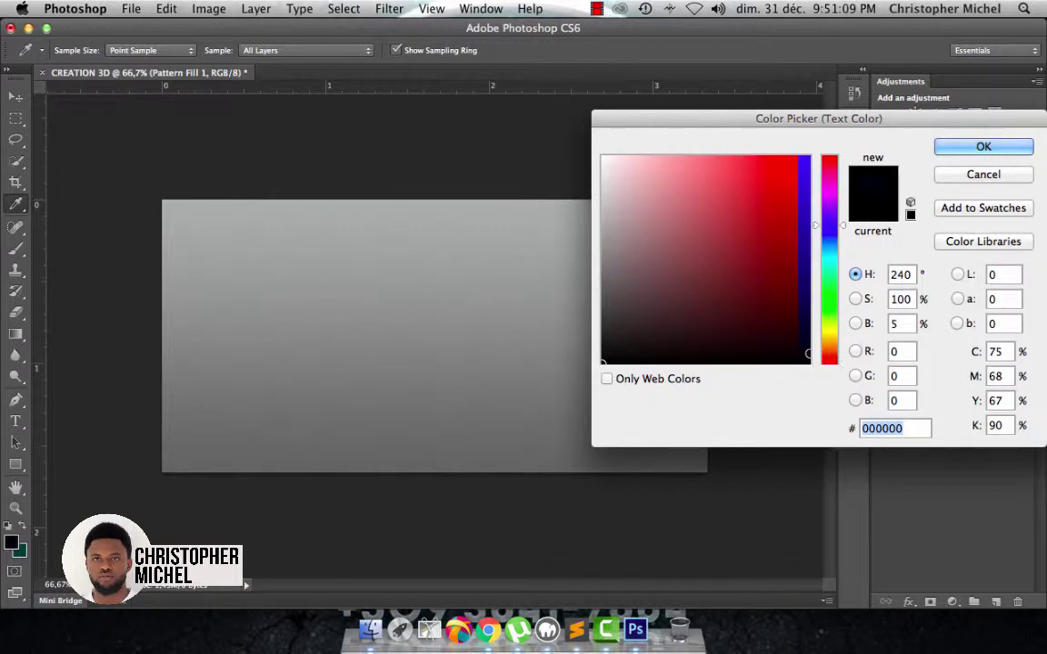
text(d9d)
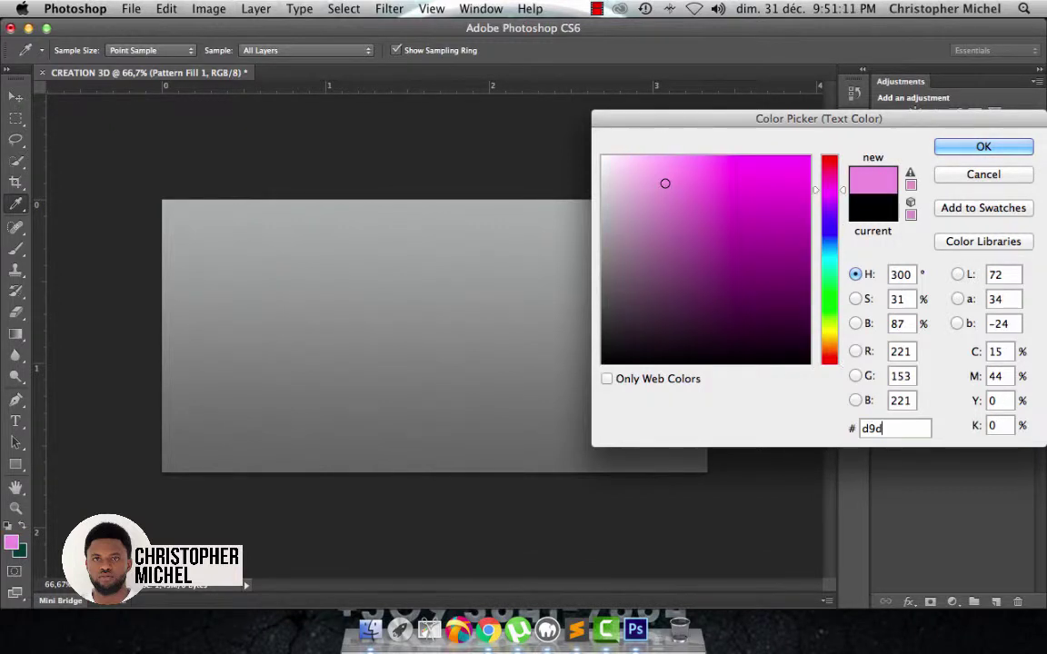
text(9d9)
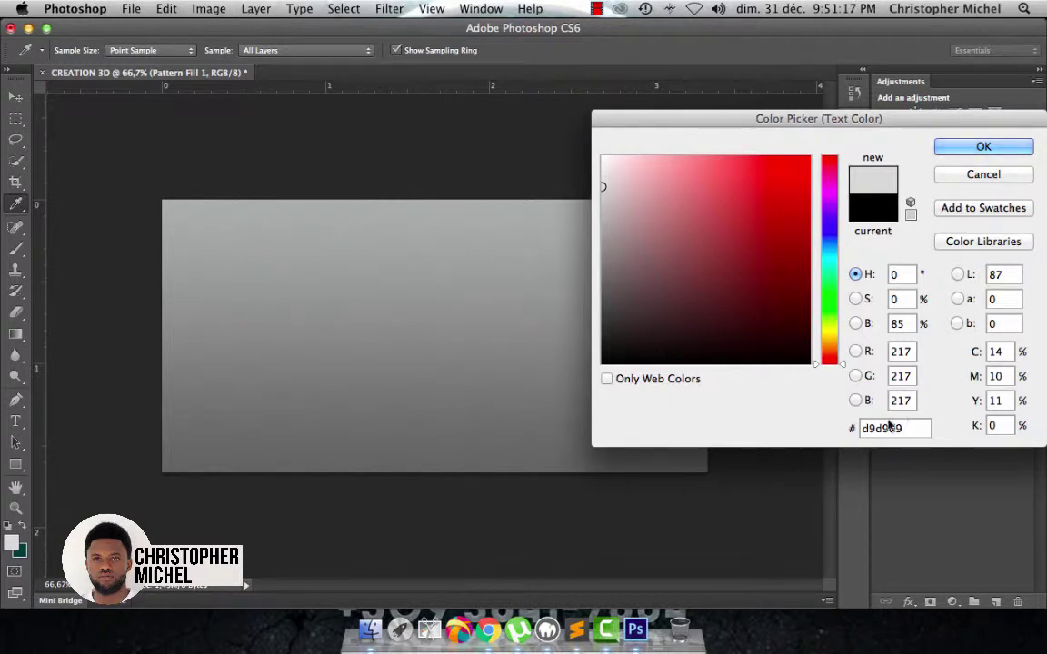
click(979, 146)
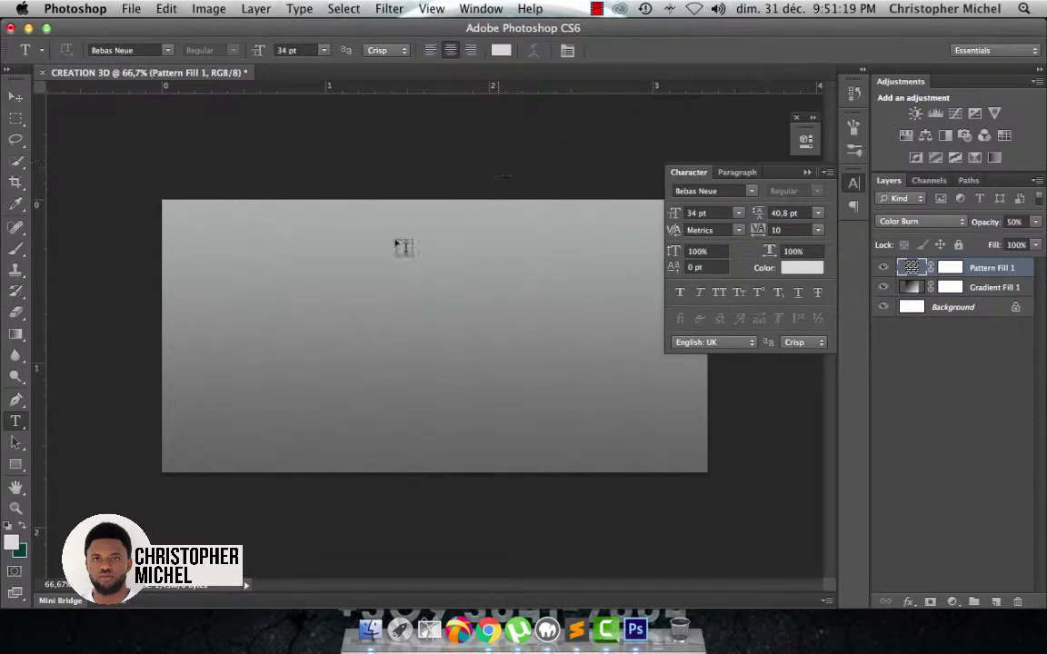
Add the text "CREATION 3D" on the canvas and shift it down toward the vertical middle
click(353, 338)
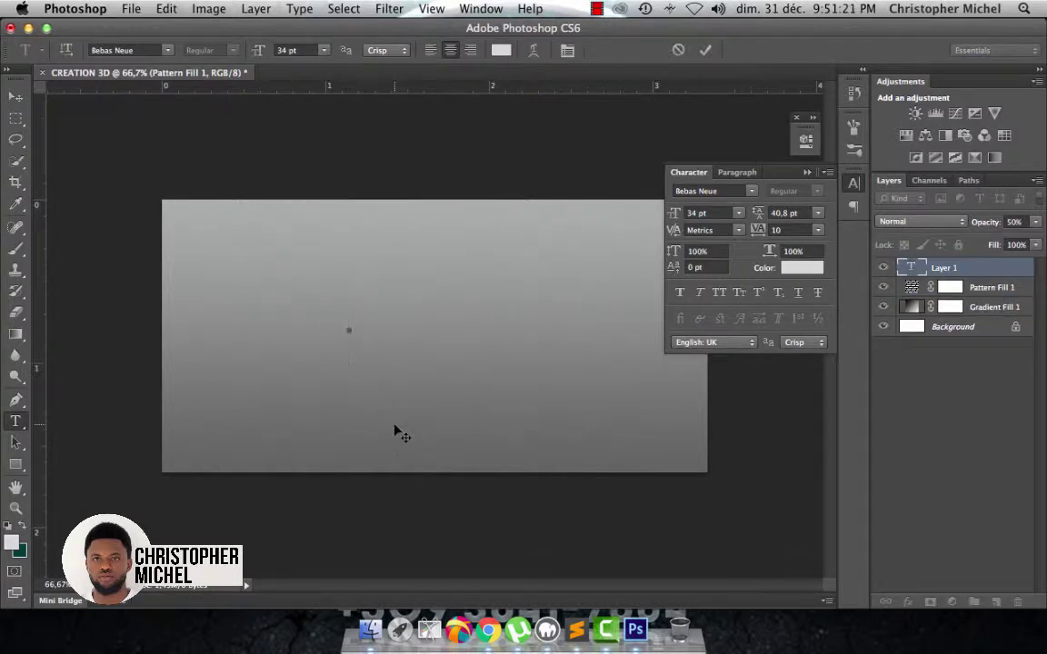
text(CR)
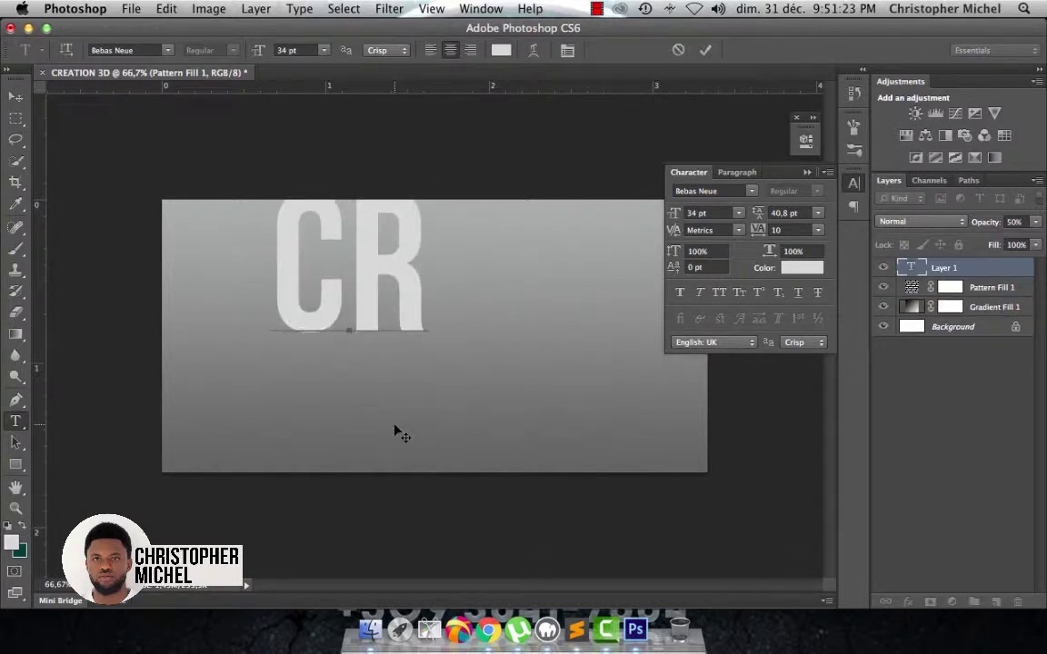
text(EA)
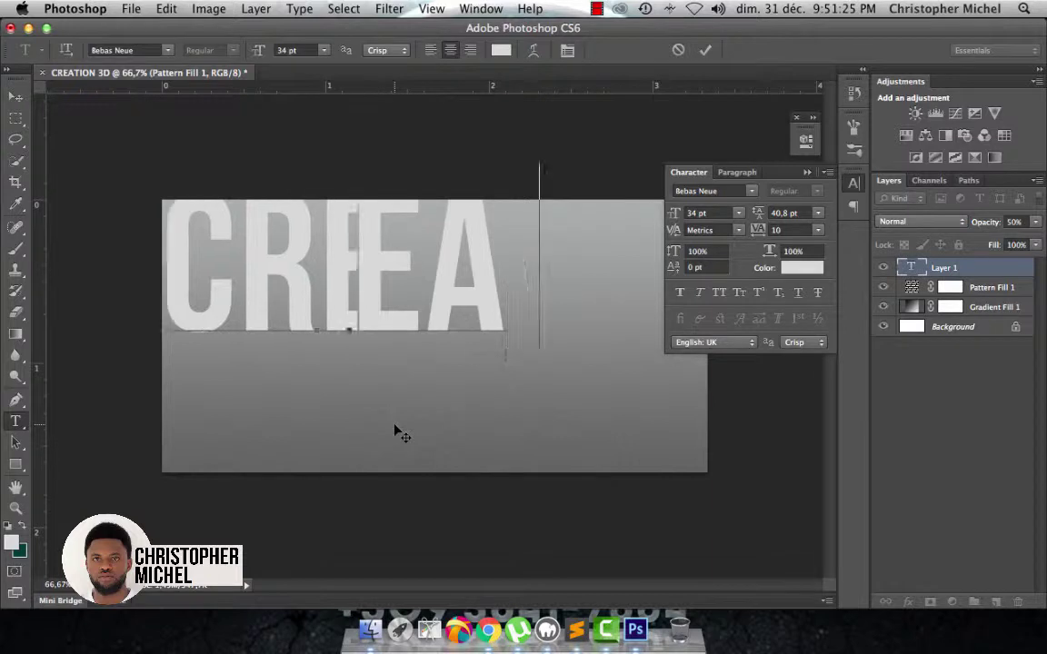
text(TION)
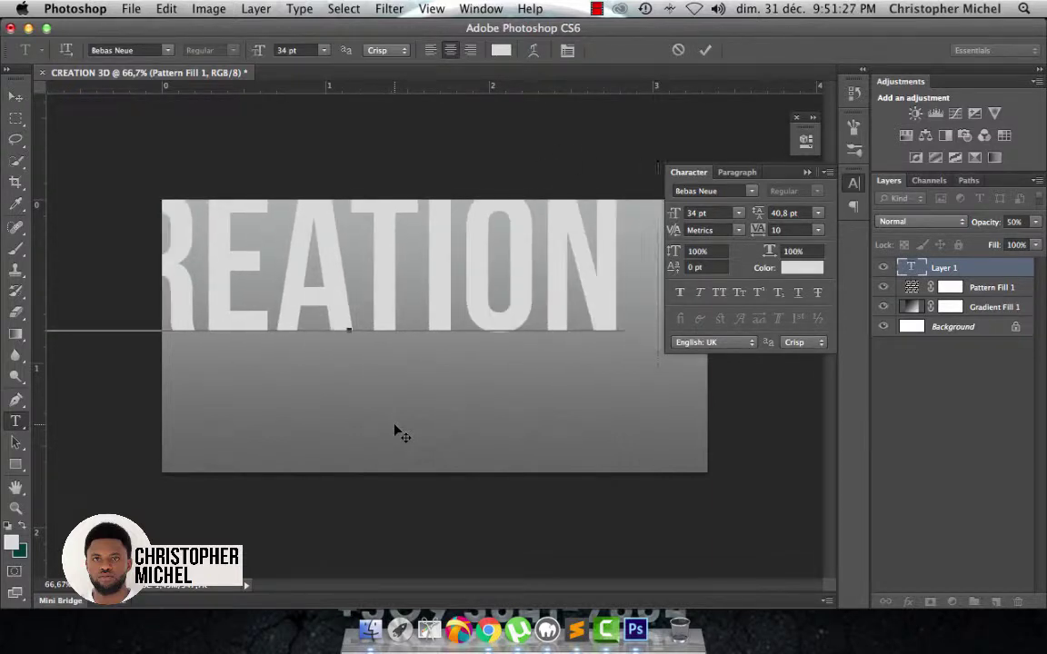
text( 3D)
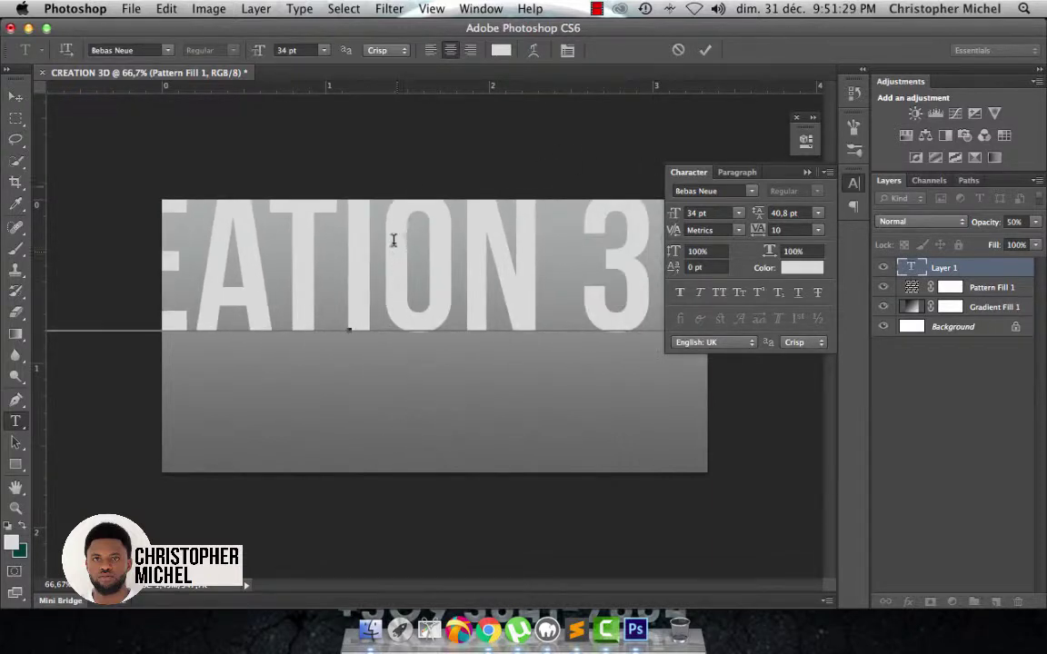
drag(415, 161, 421, 230)
Reduce the whole text's font size to 20 pt, shift it to fit inside the canvas, and commit the text
key(ctrl+a)
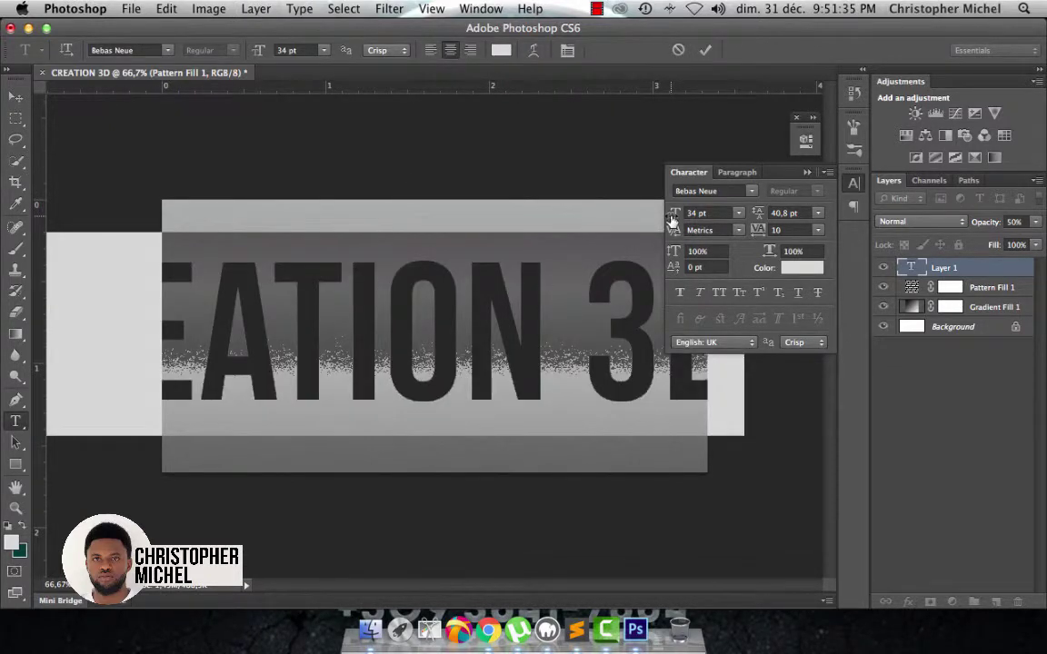
drag(672, 221, 661, 219)
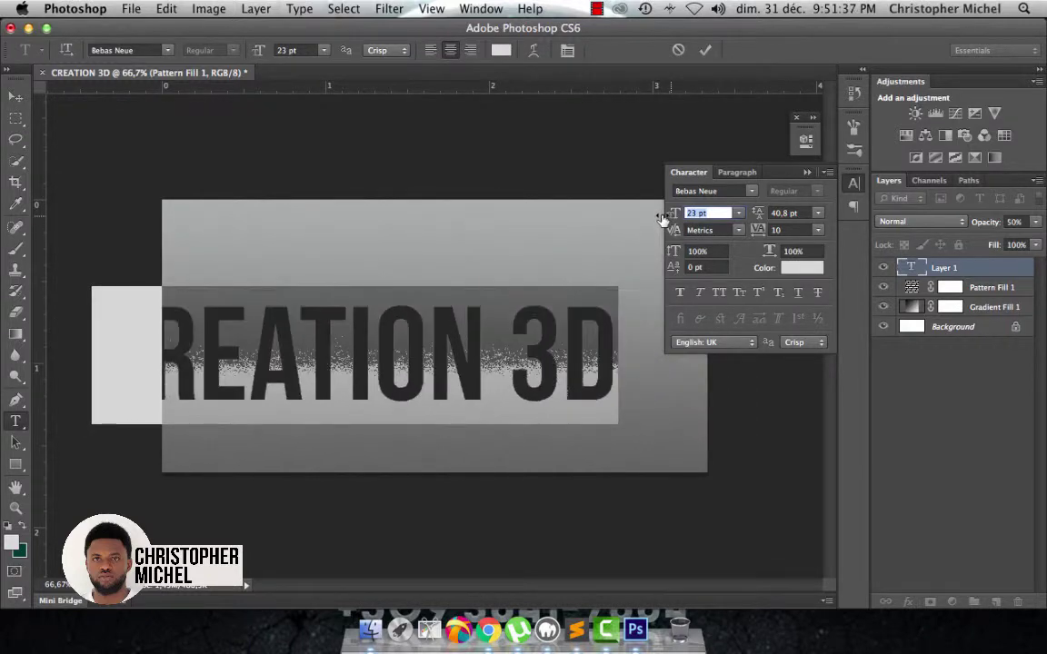
drag(570, 229, 651, 218)
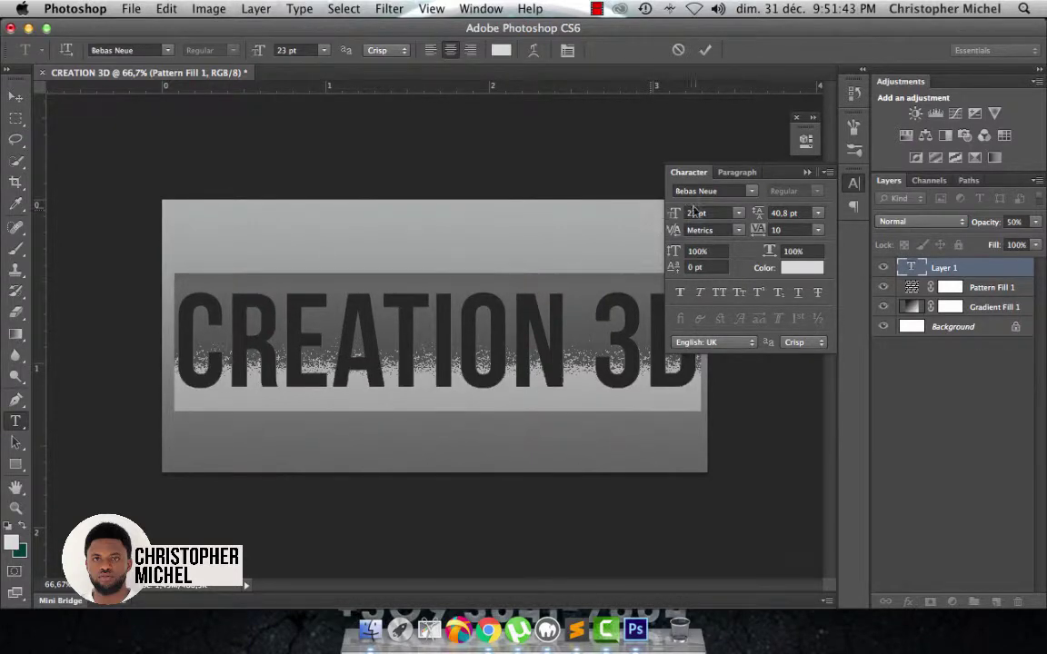
click(680, 219)
key(Down)
key(Down)
key(Down)
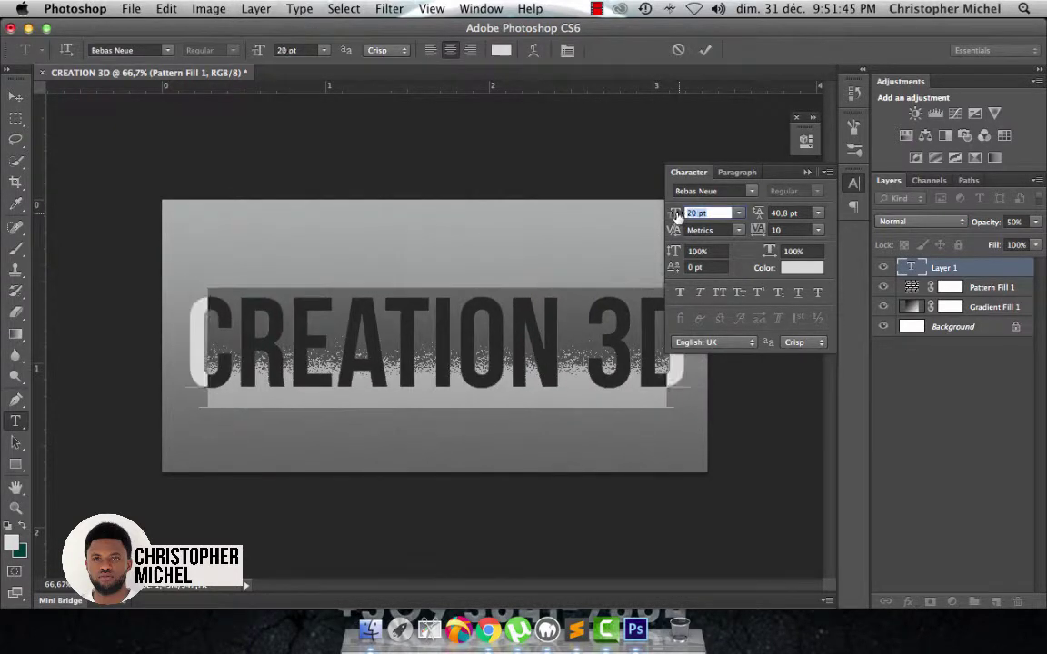
key(Return)
key(ctrl+Return)
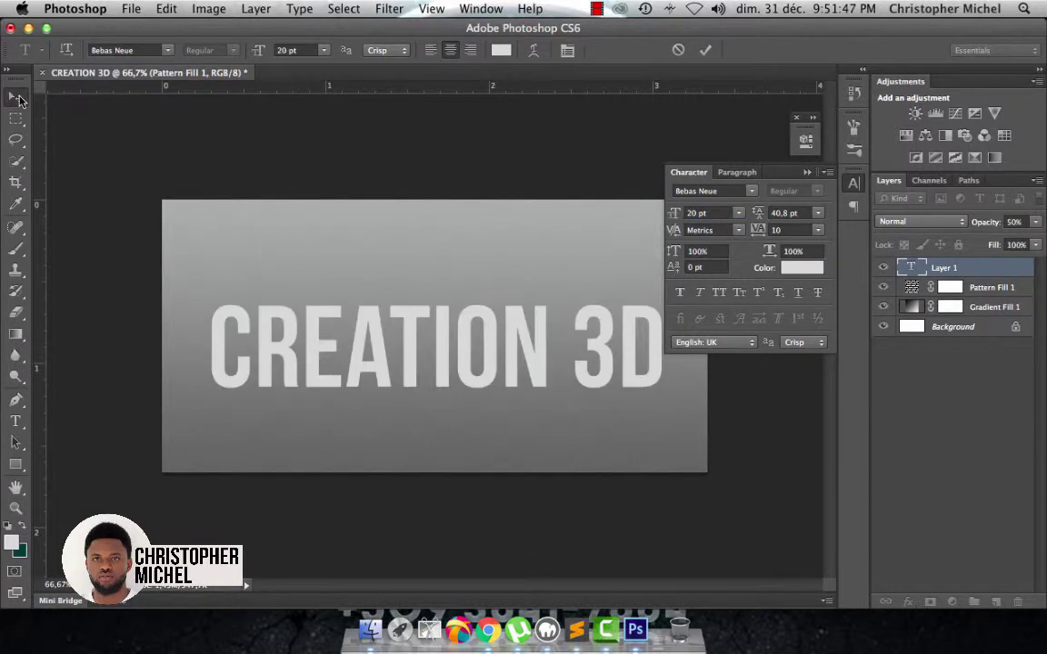
Move the "CREATION 3D" text slightly up toward the canvas center and collapse the character settings
key(v)
drag(444, 354, 440, 340)
click(806, 172)
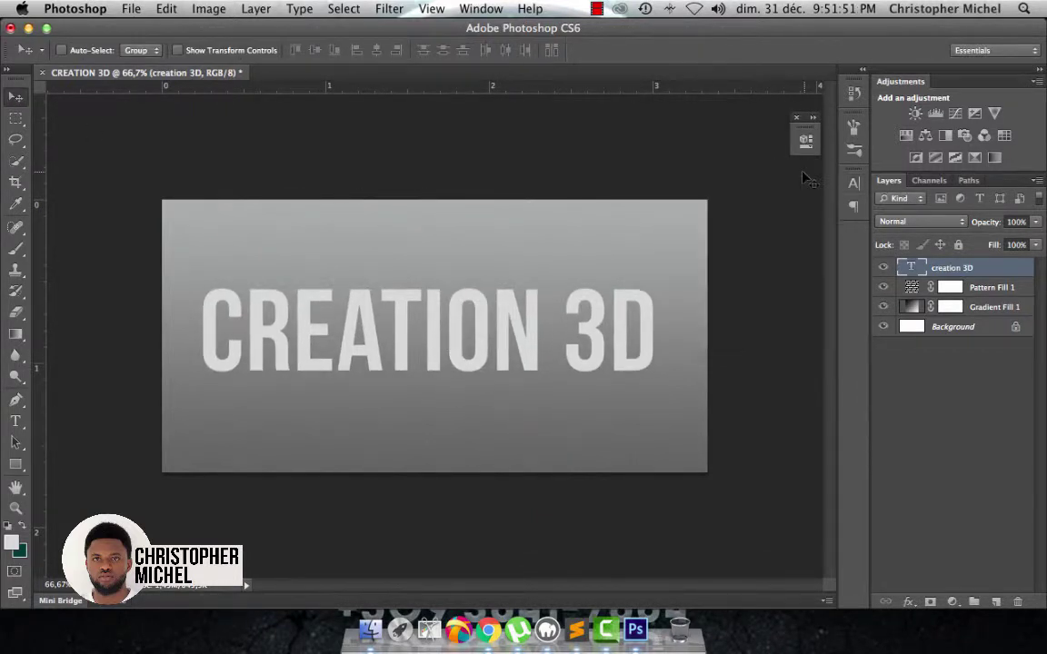
Place a vertical and a horizontal guide near the canvas middle, plus guides along all four canvas edges
drag(40, 165, 427, 164)
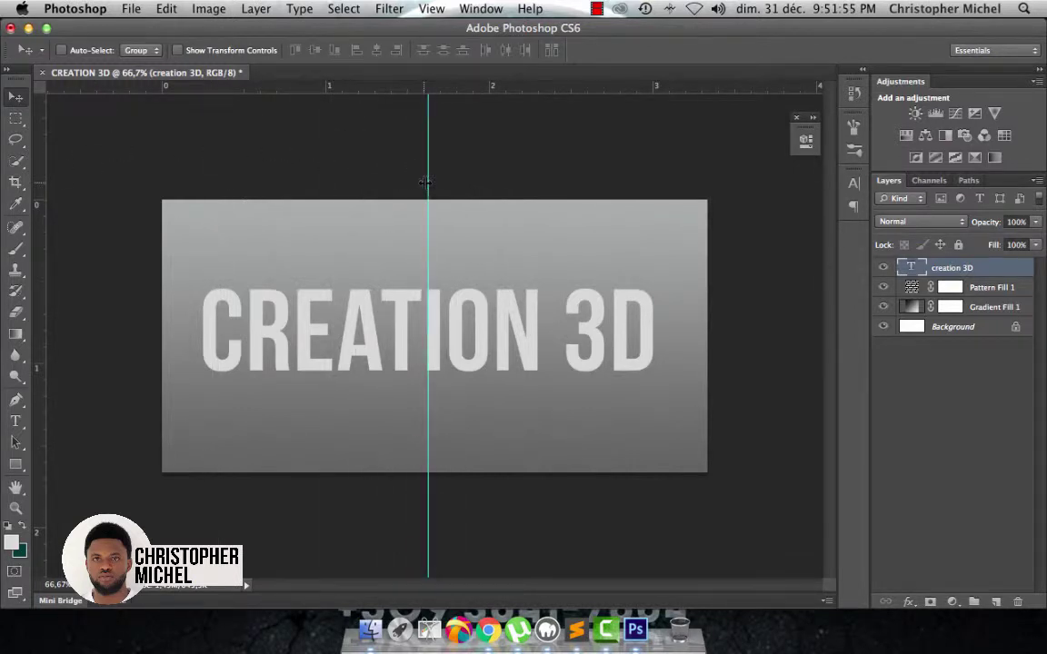
drag(432, 90, 431, 335)
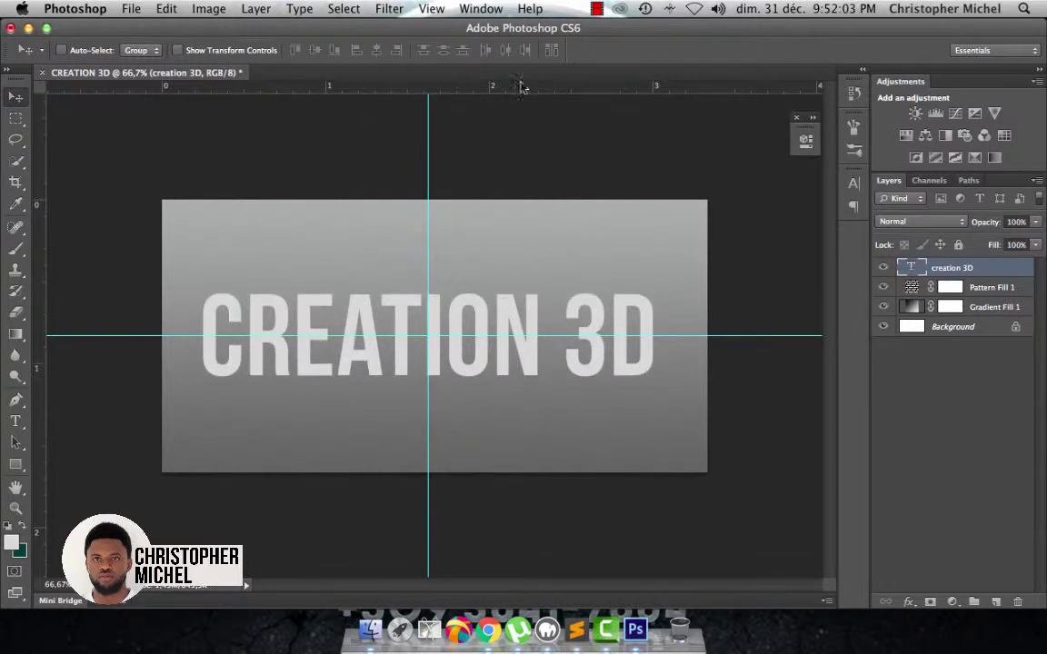
drag(489, 93, 489, 198)
drag(412, 89, 436, 471)
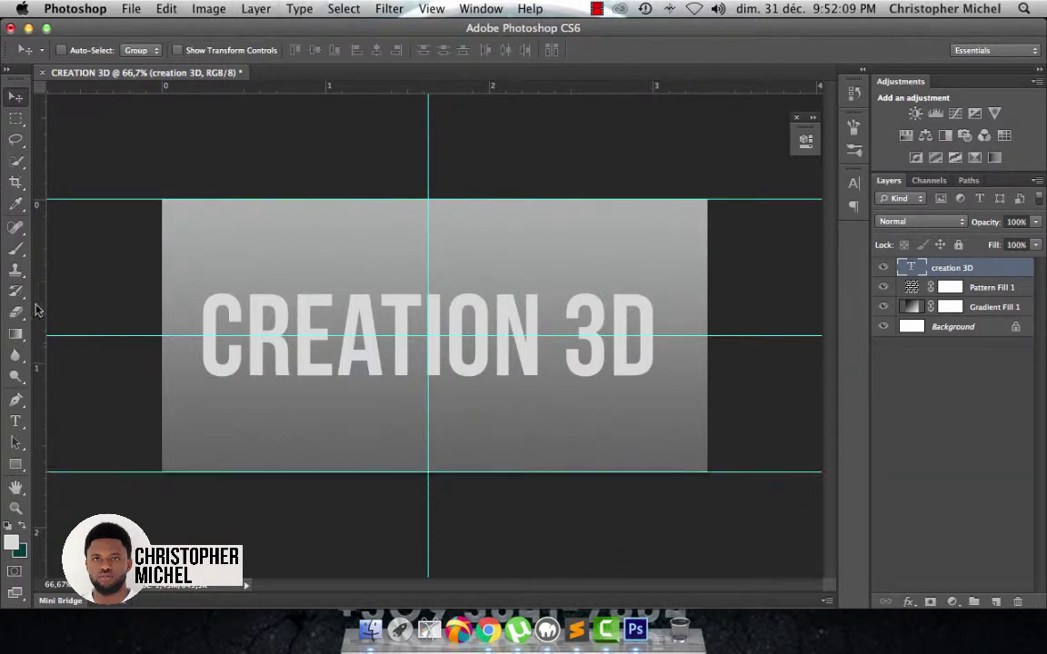
drag(36, 298, 162, 304)
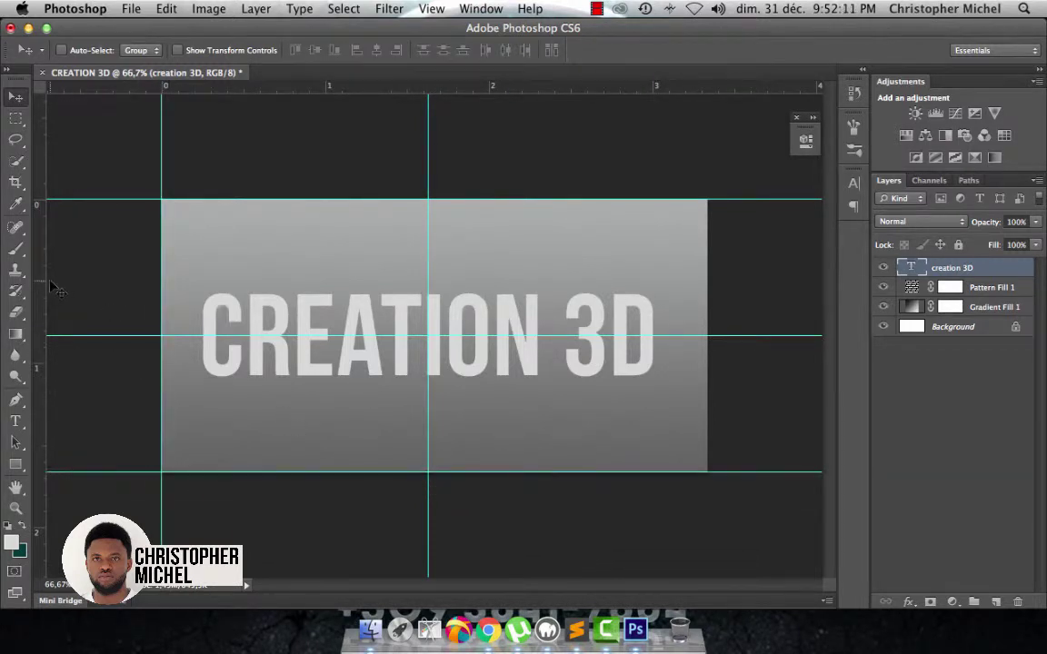
drag(41, 279, 706, 436)
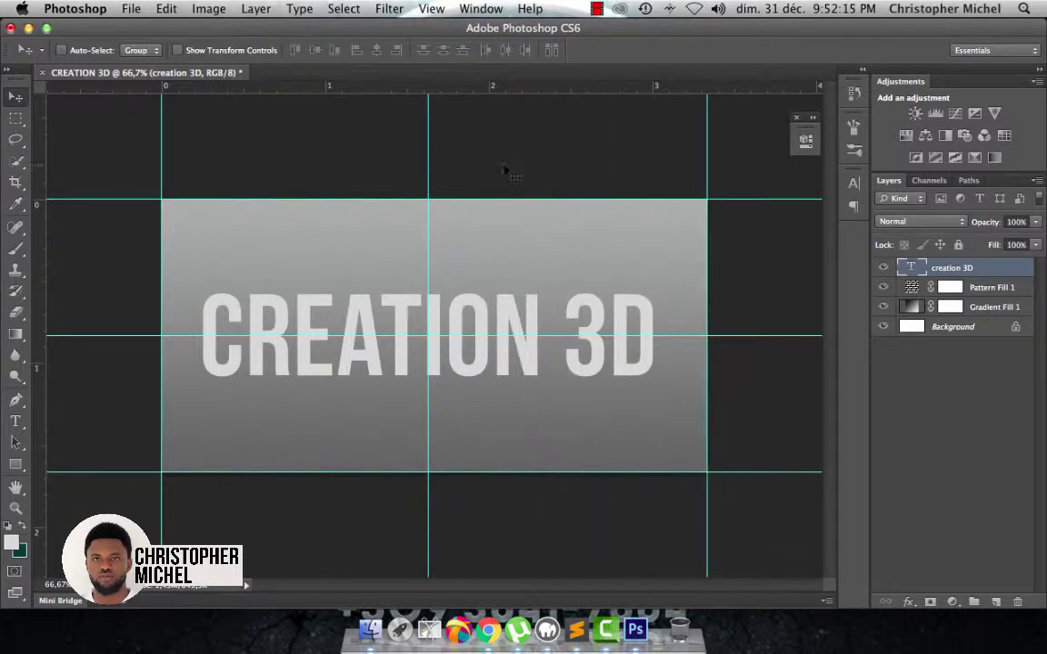
Add two horizontal and two vertical guides midway between the canvas edges and the existing center guides
drag(436, 90, 439, 264)
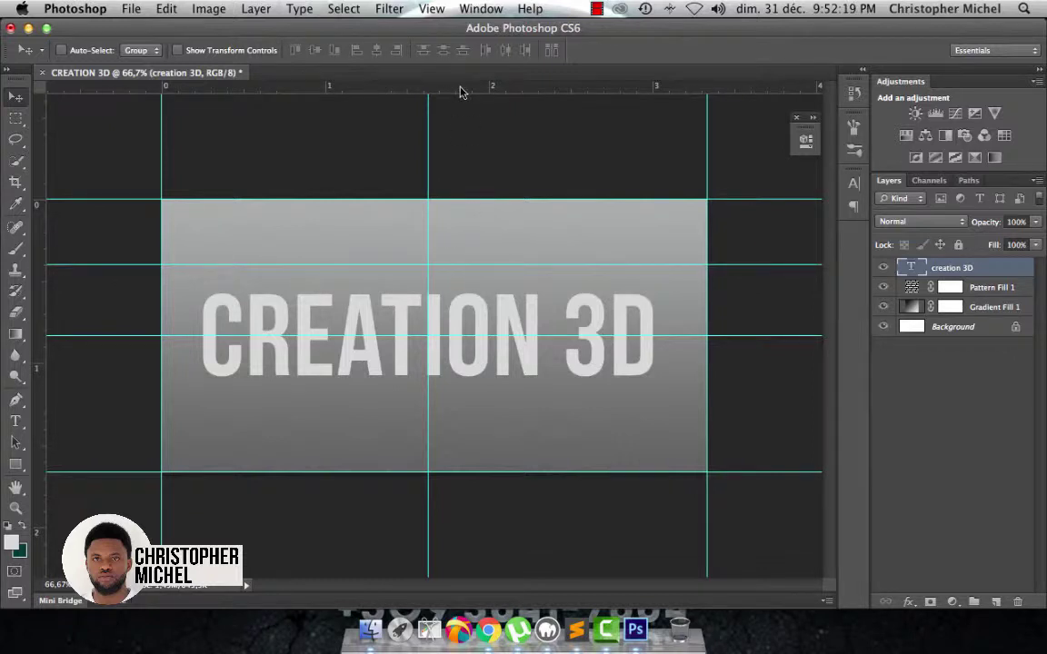
drag(460, 89, 452, 405)
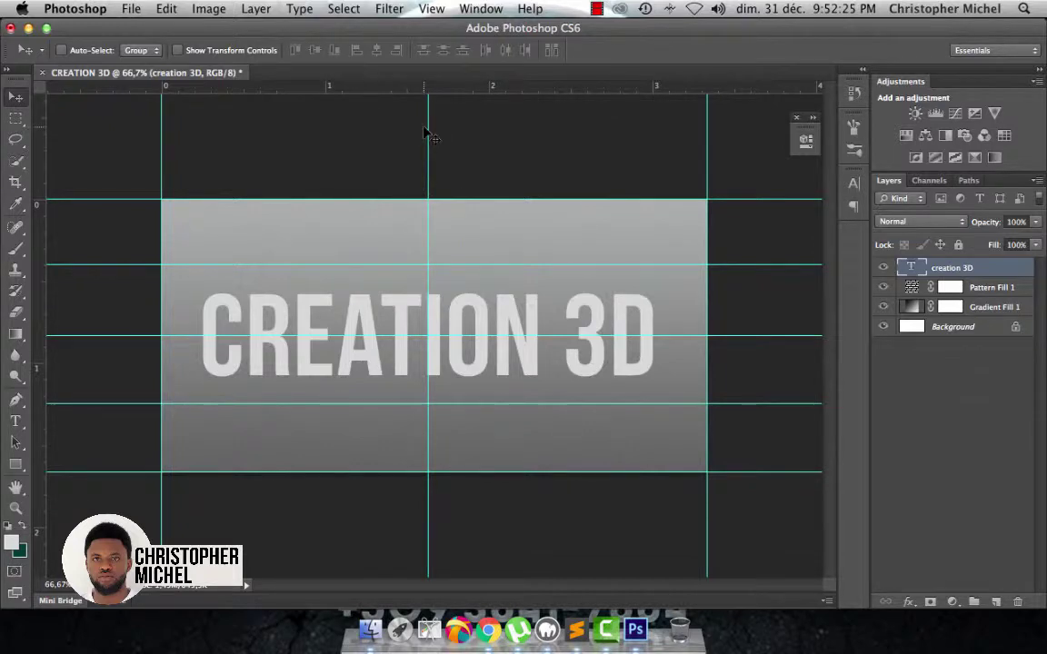
drag(39, 175, 291, 253)
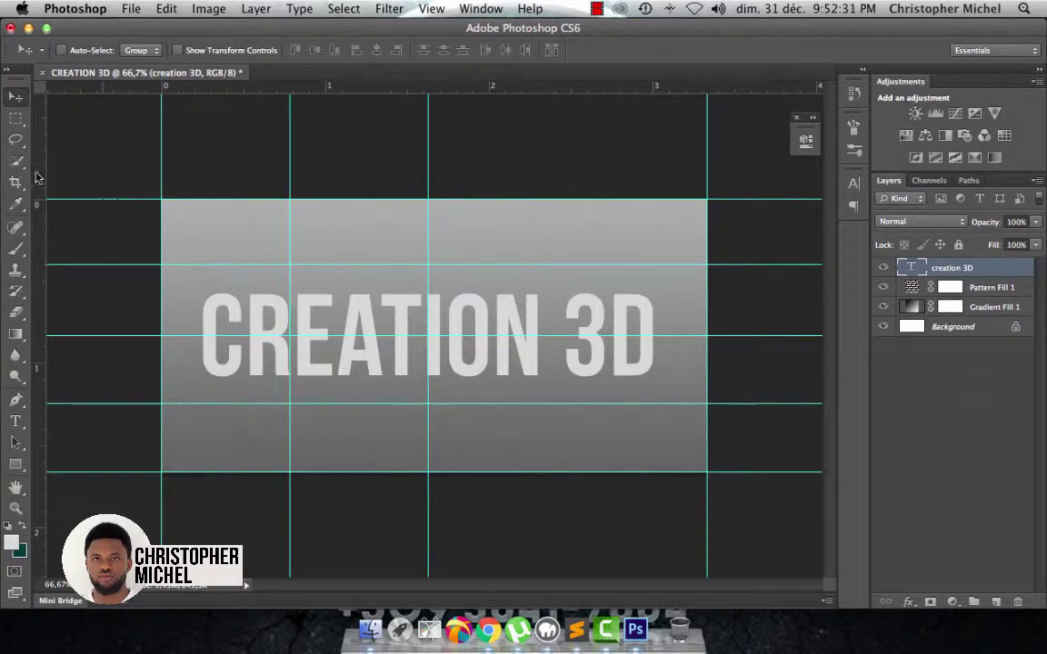
drag(38, 175, 567, 347)
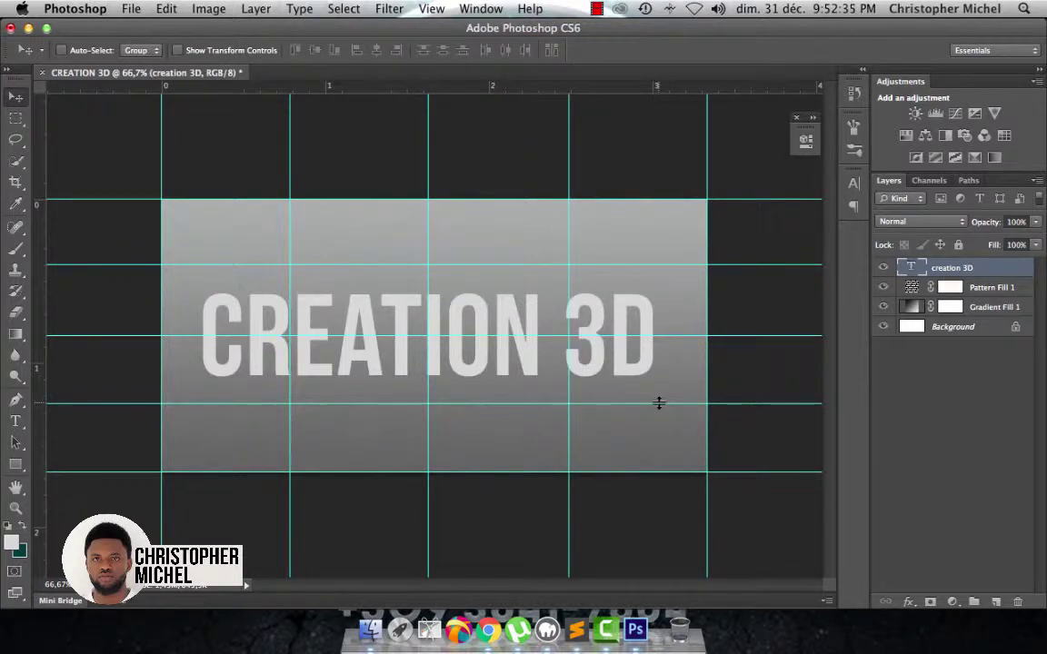
Nudge the "CREATION 3D" text slightly right and down to center it between the guides
key(Right)
key(Right)
key(Right)
key(Right)
key(Right)
key(Right)
key(Right)
key(Right)
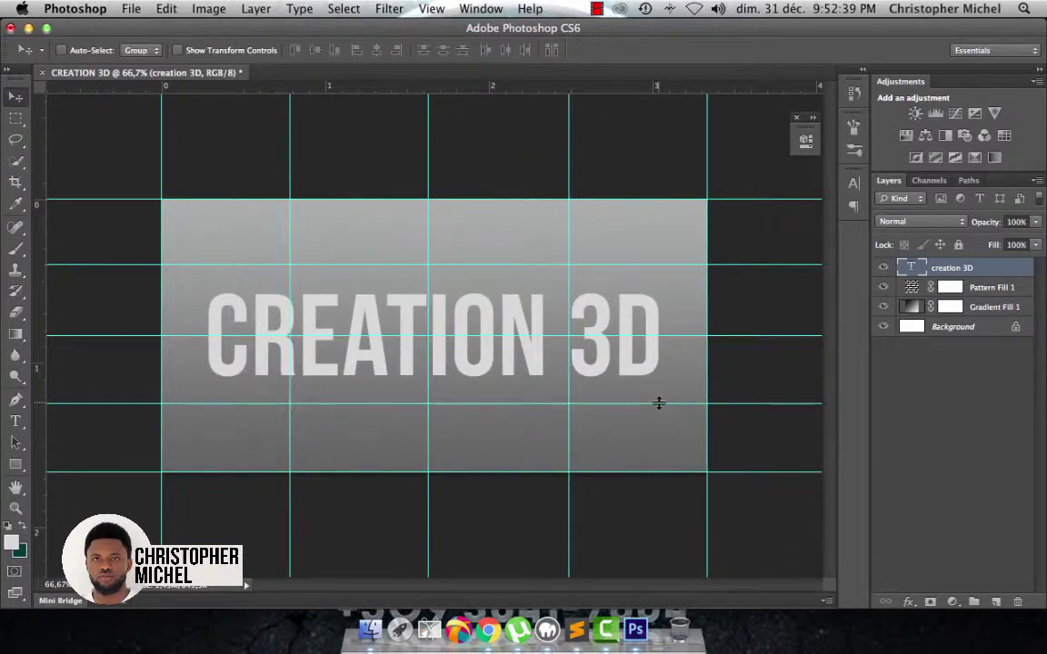
key(Right)
key(Right)
key(Right)
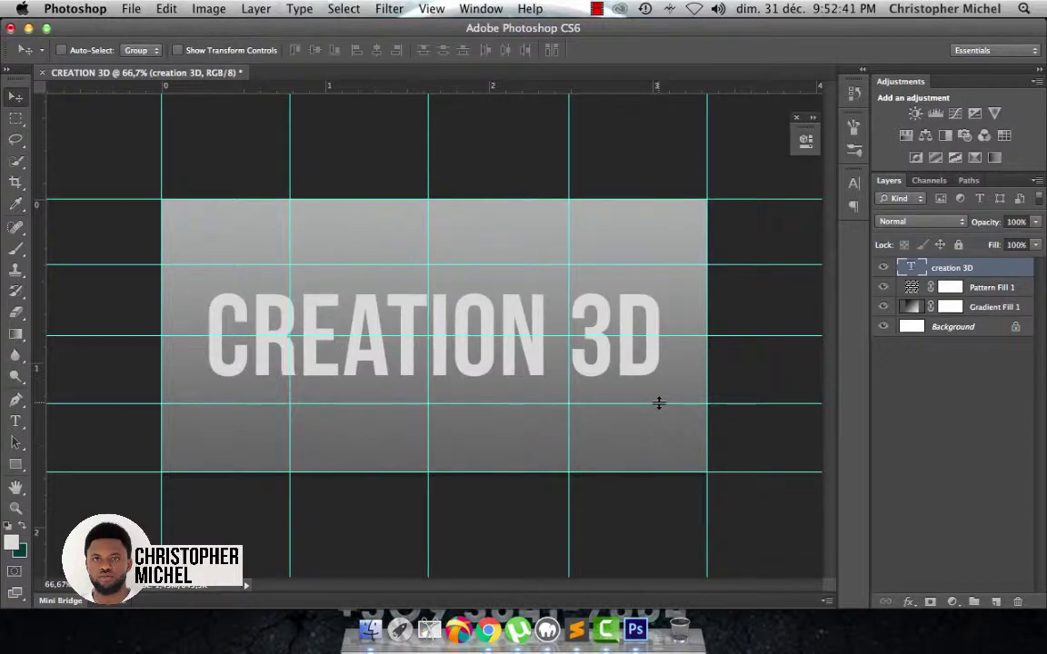
key(Right)
key(Right)
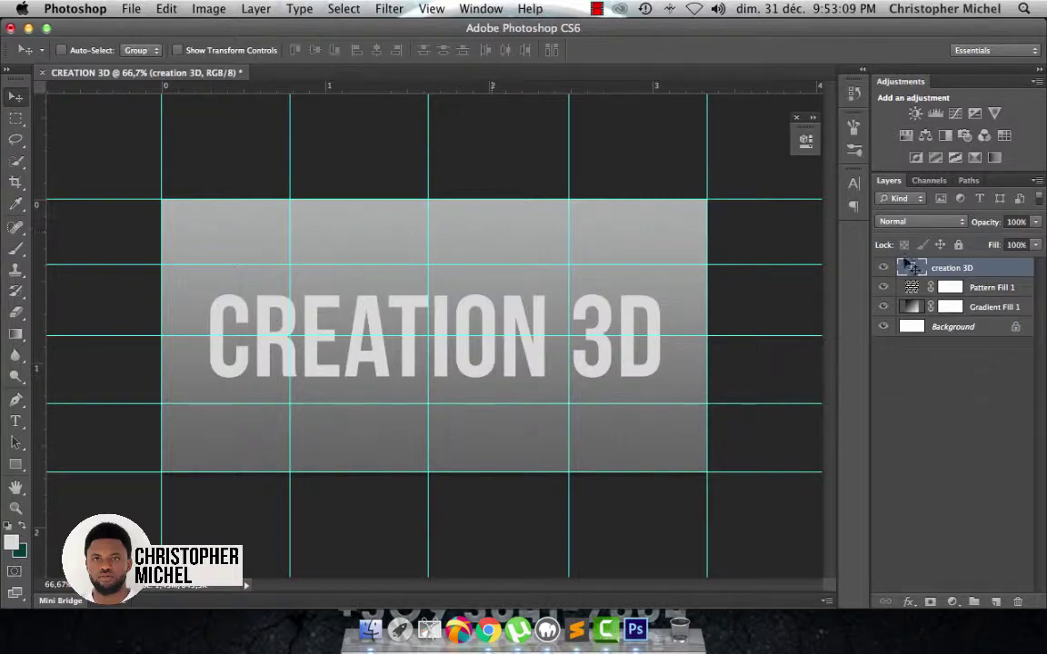
Duplicate the "creation 3D" text layer, keeping a single copy above the original
drag(943, 275, 998, 591)
drag(963, 277, 995, 602)
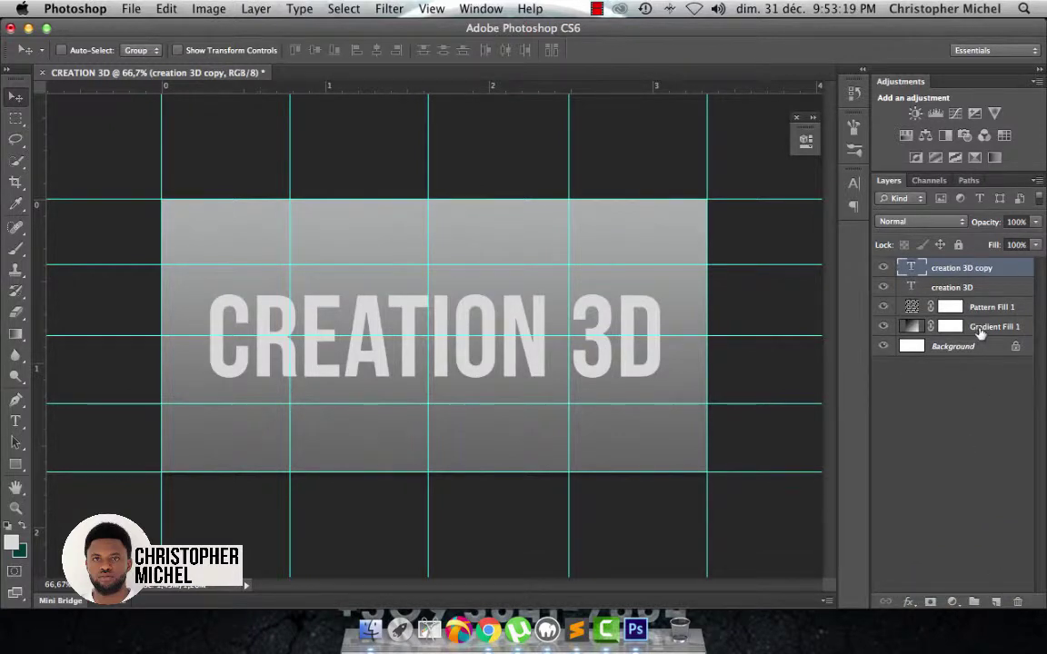
key(super+z)
key(super+z)
Recolor the whole text of the lower "creation 3D" layer to bright red and commit the edit
click(967, 288)
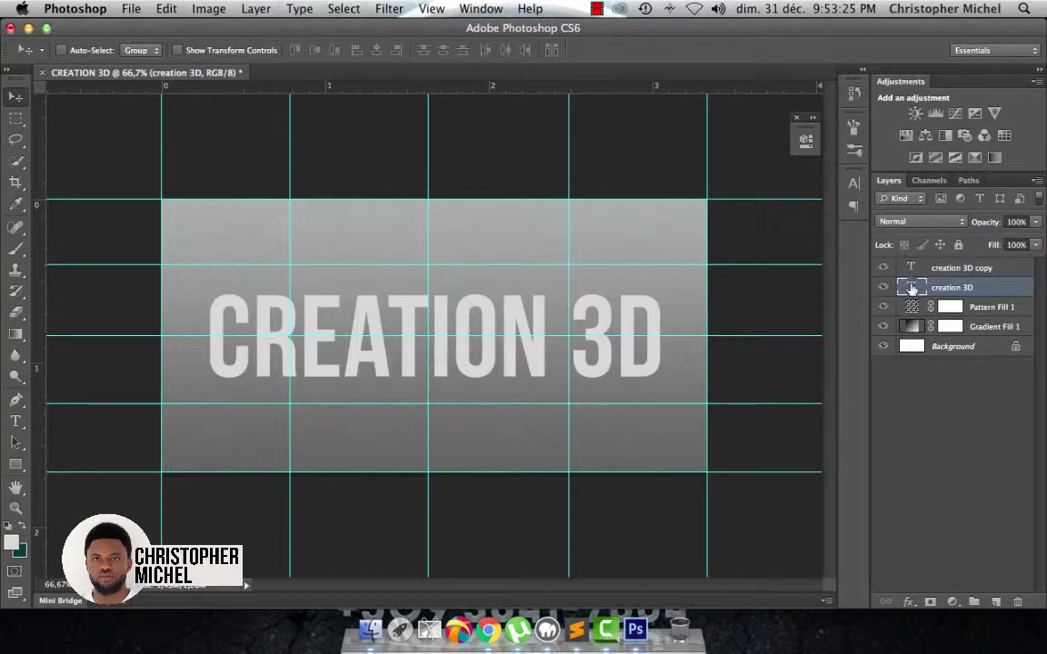
double_click(911, 288)
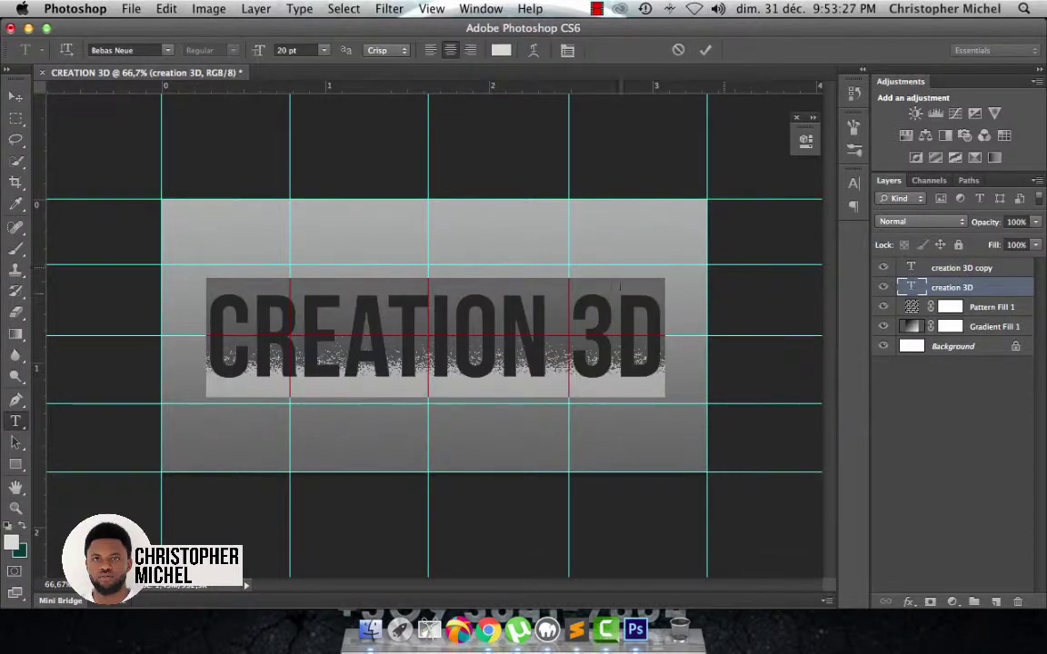
click(501, 50)
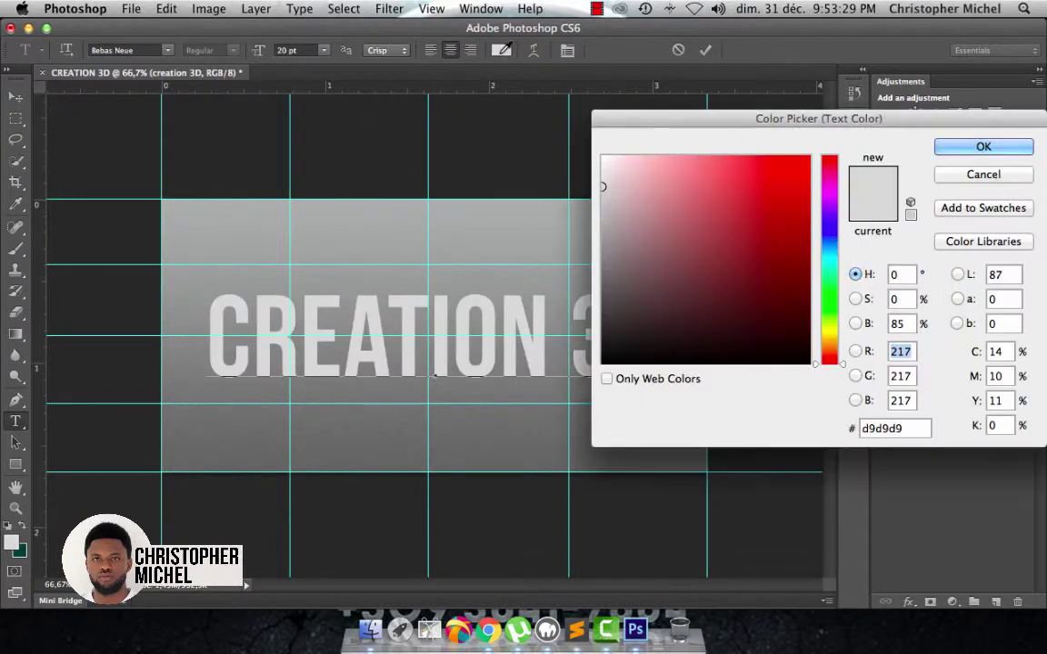
click(782, 224)
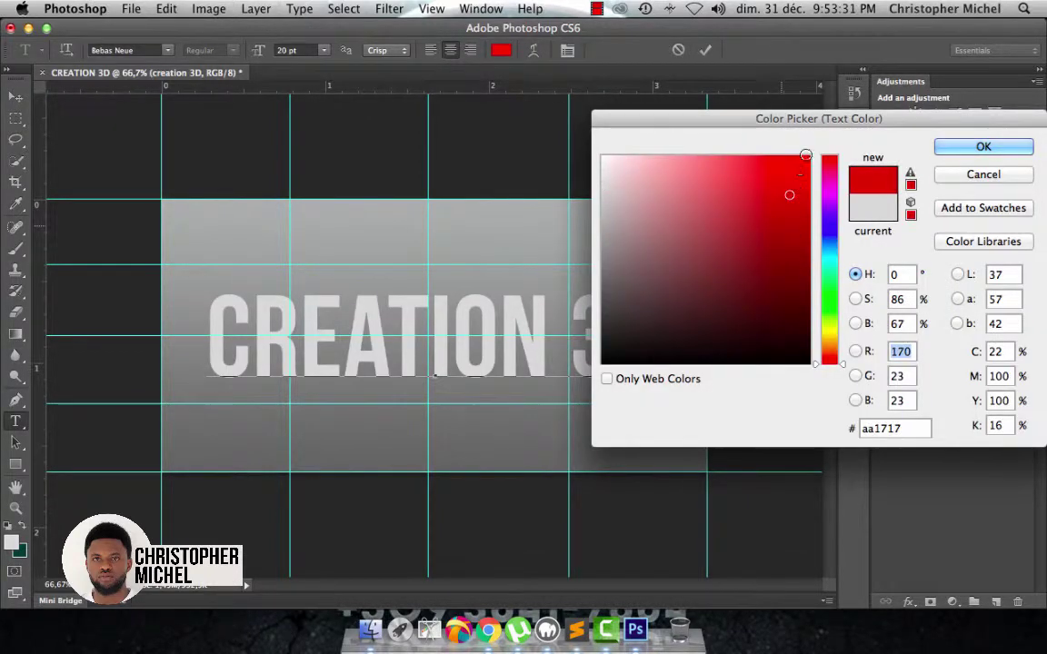
drag(805, 155, 812, 153)
click(989, 148)
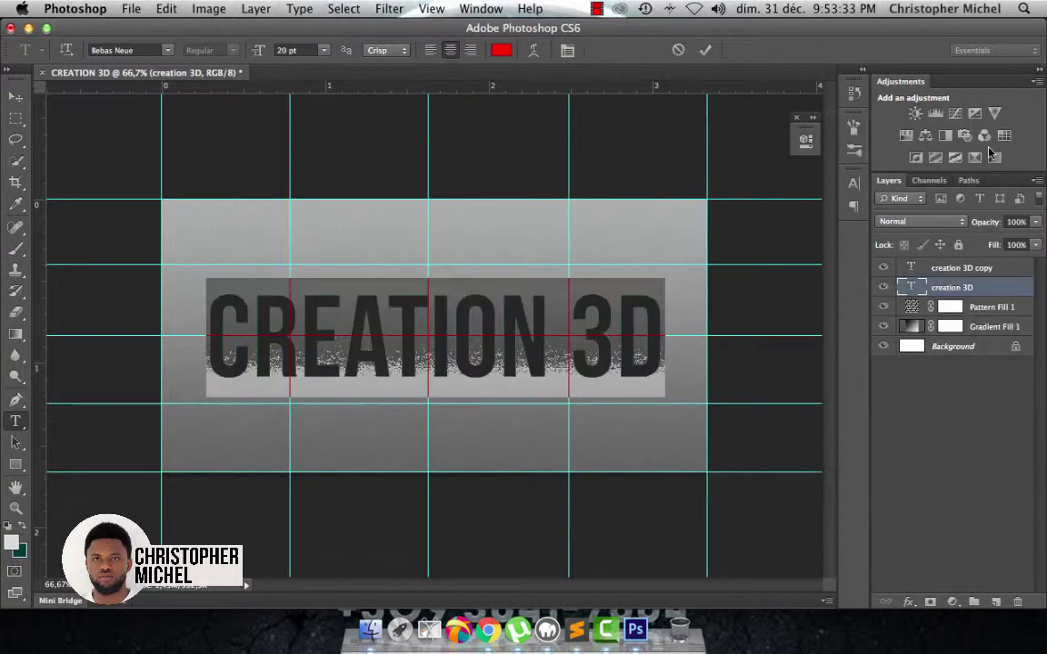
click(540, 316)
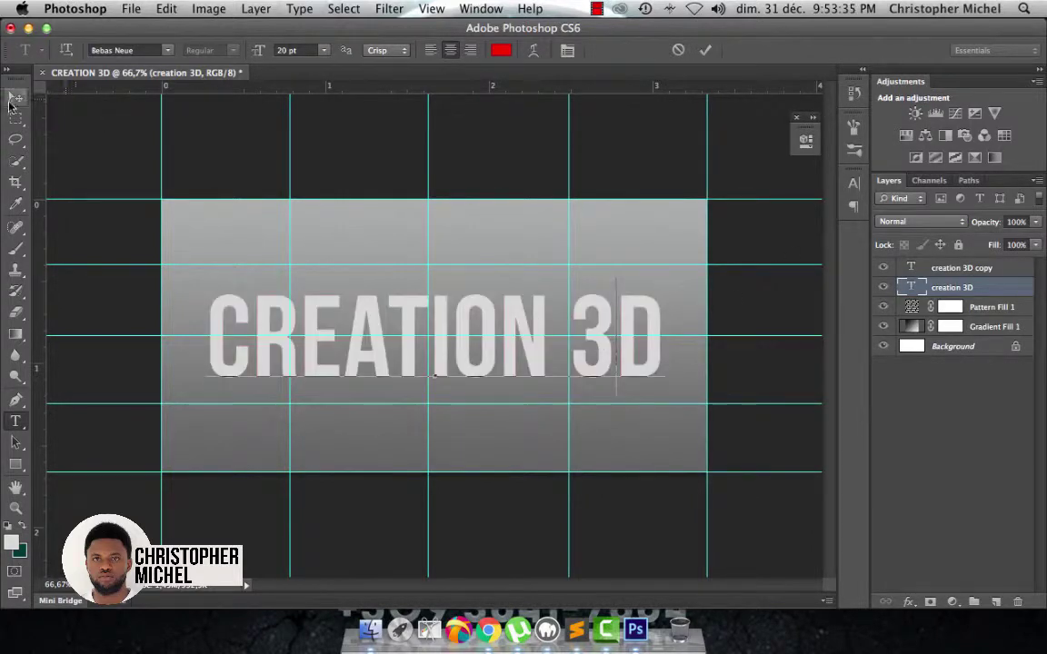
click(14, 97)
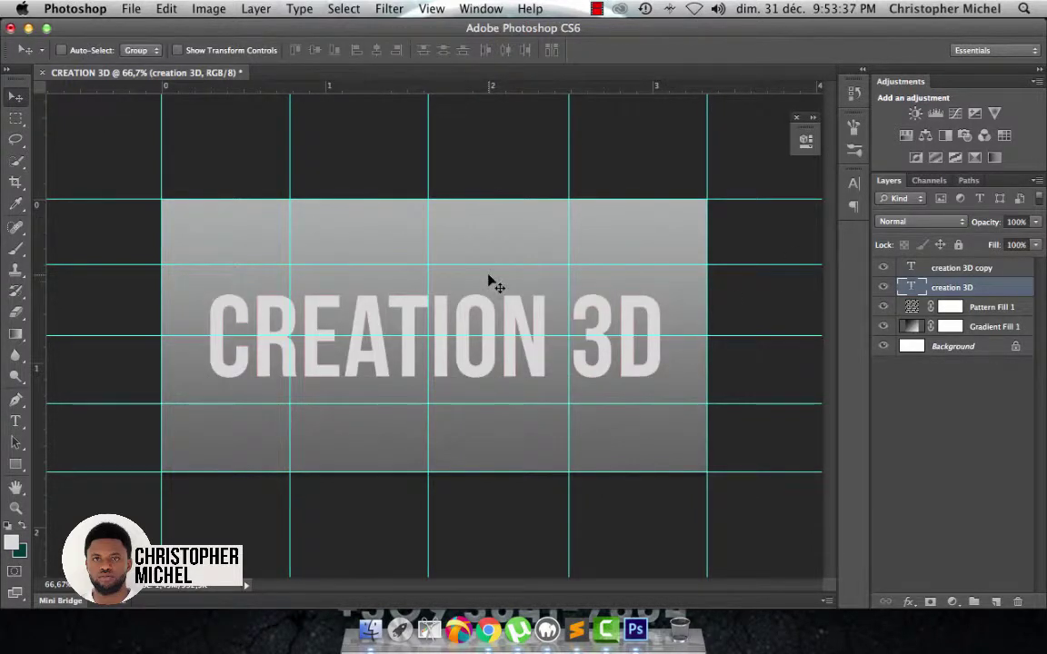
key(super+t)
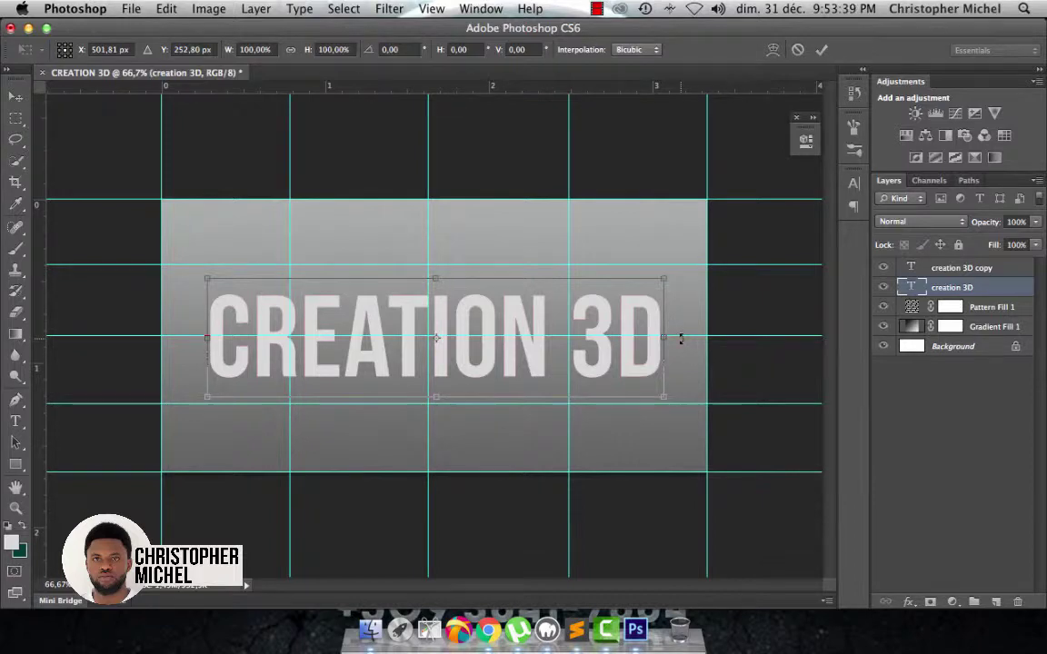
key(super+plus)
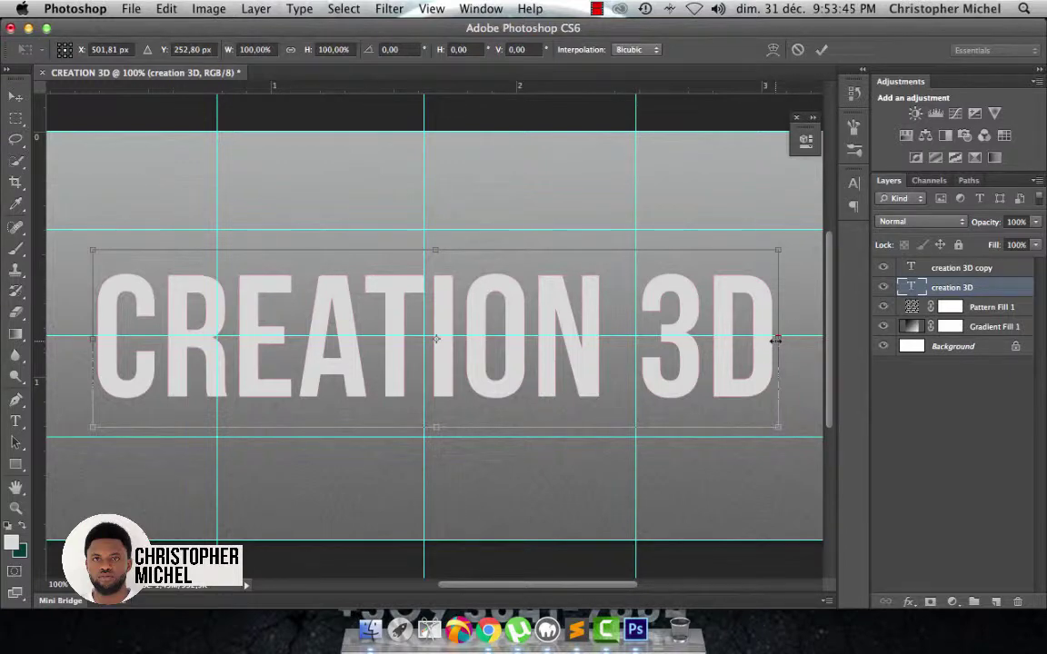
key(Return)
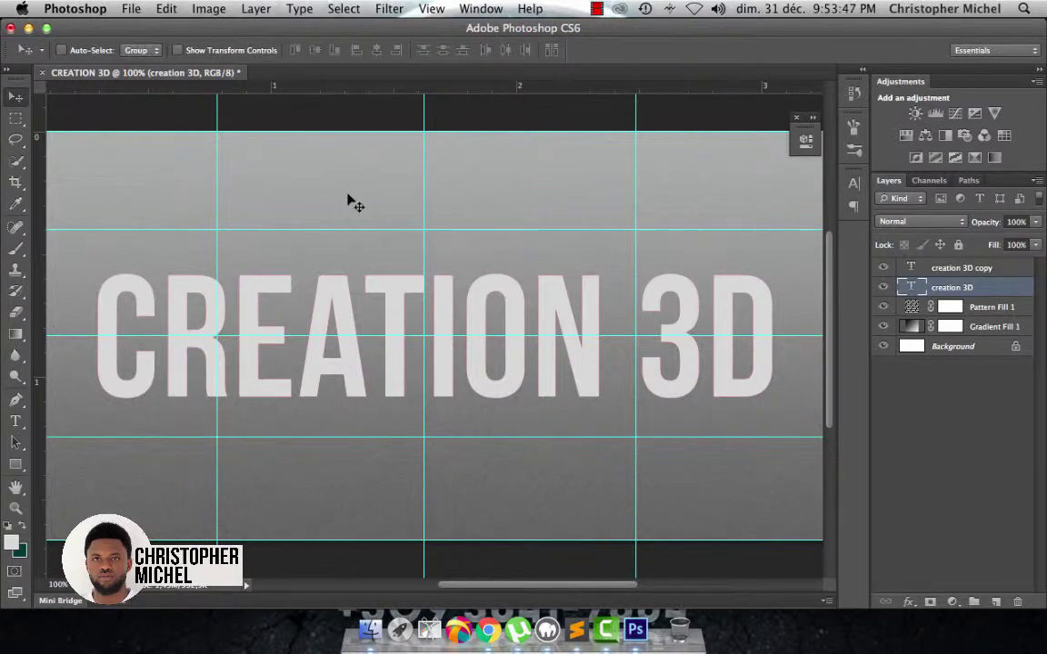
Free-transform the red lower text, pulling its right edge inward to a width of about 99.07%
click(154, 9)
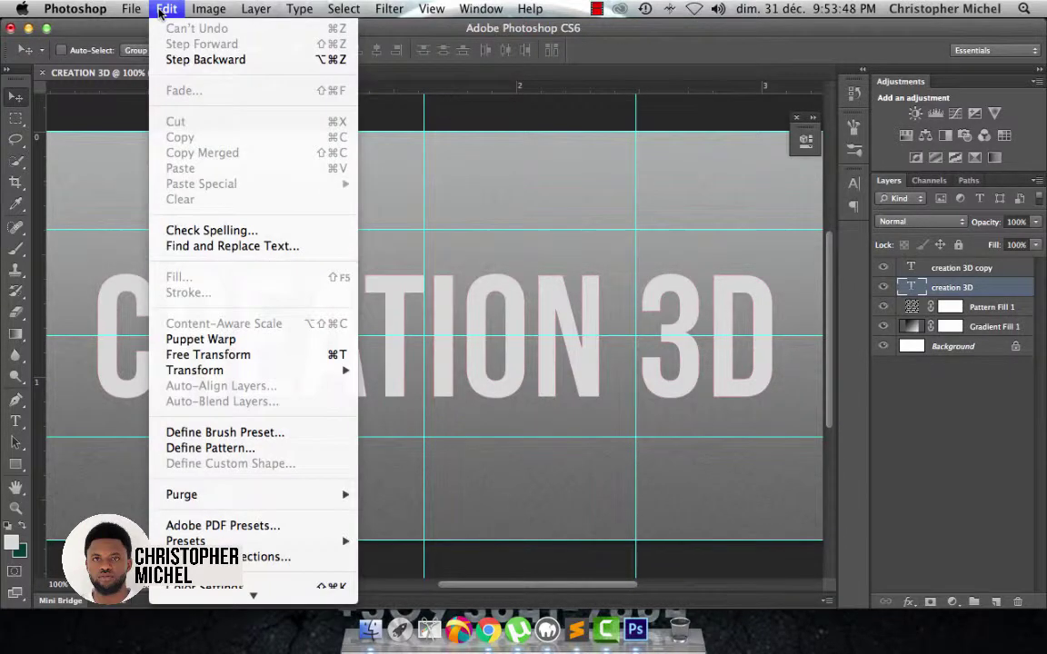
click(242, 357)
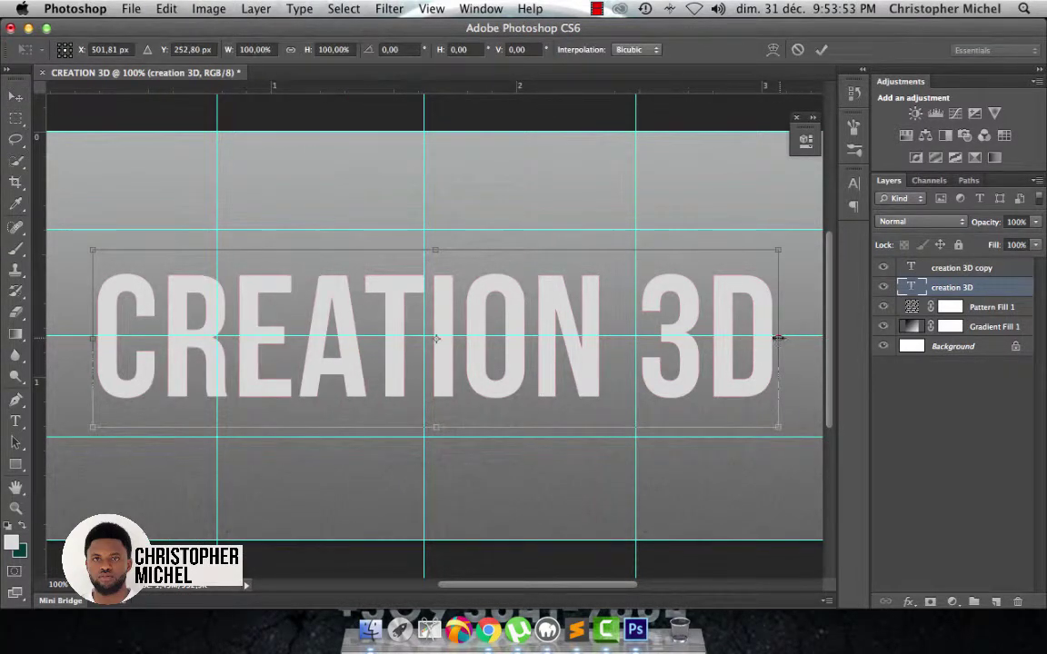
drag(778, 338, 772, 338)
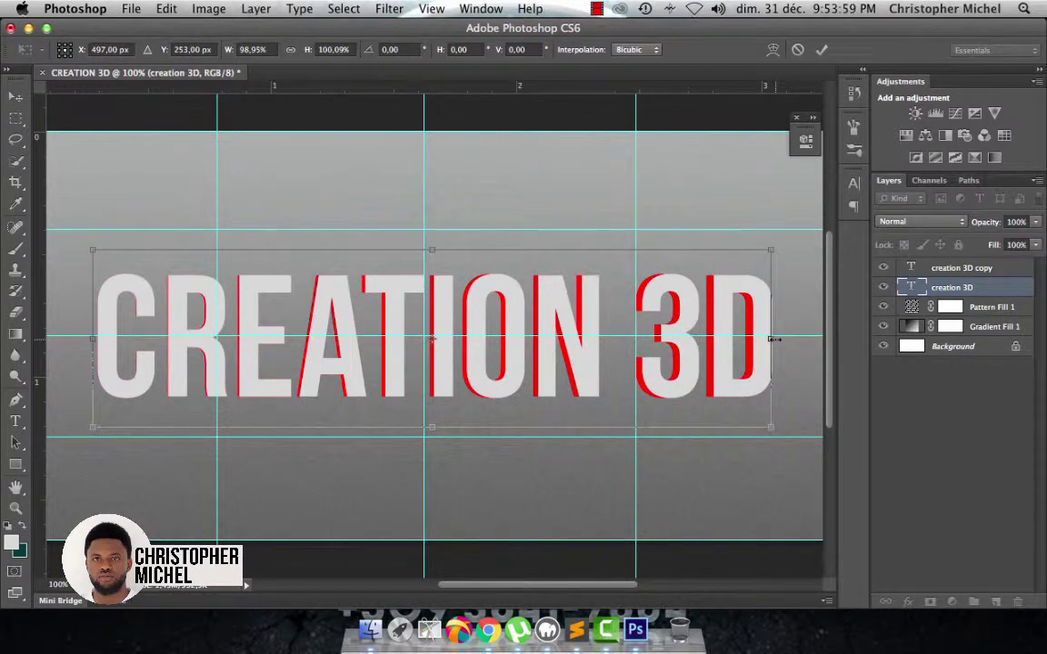
key(super+plus)
scroll(778, 344, right, 10)
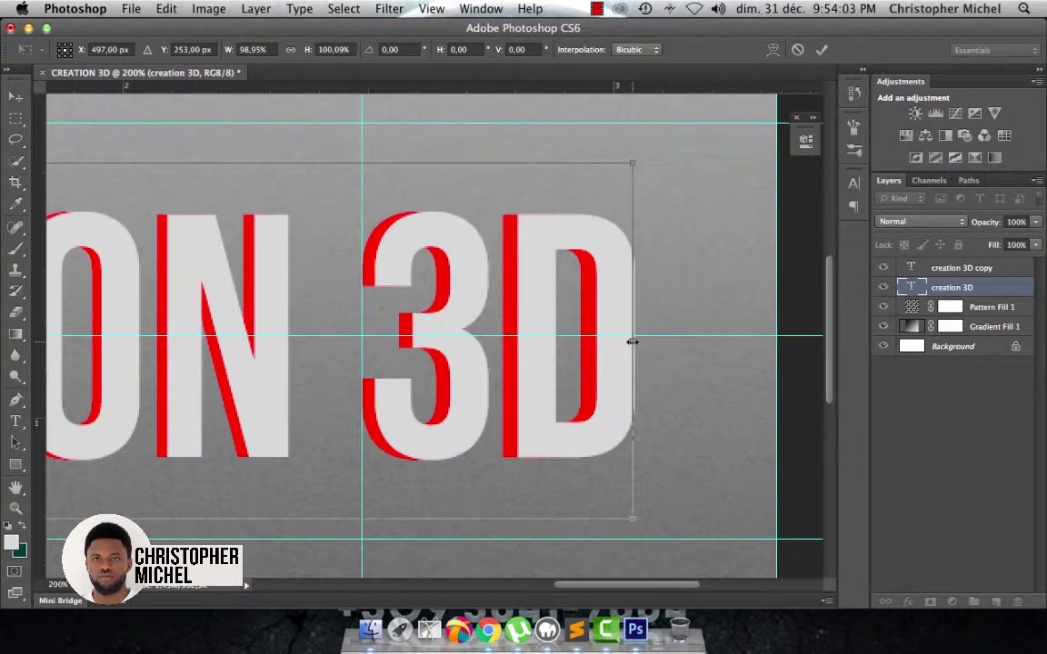
drag(635, 342, 637, 343)
Pull the red text's left edge inward to a total width of about 98.23% and apply the transform
scroll(609, 341, left, 15)
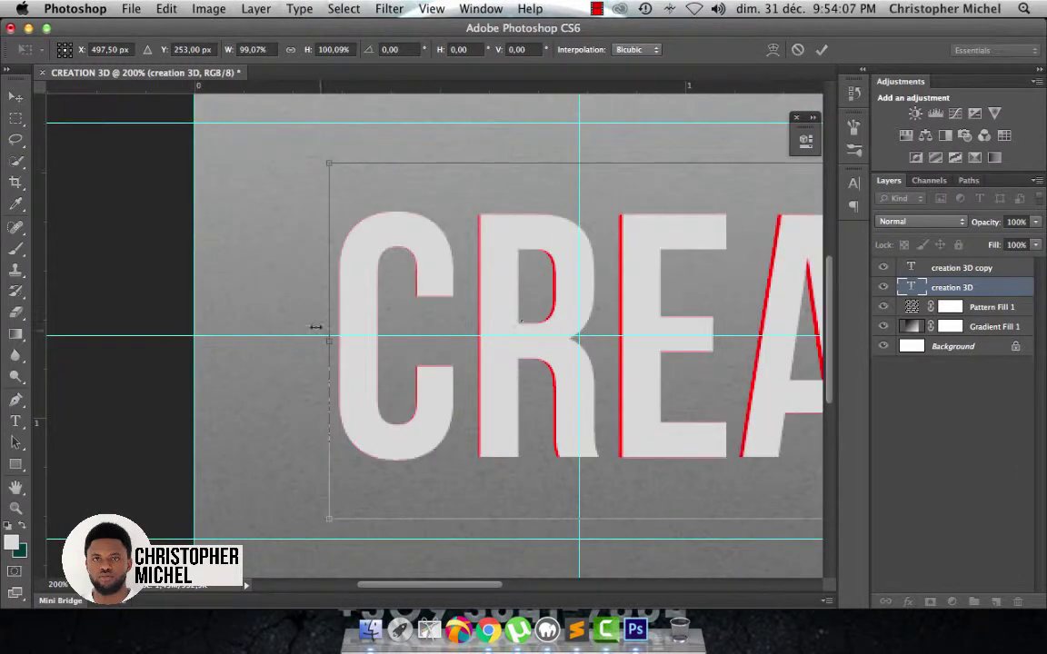
drag(330, 341, 340, 342)
scroll(406, 351, right, 10)
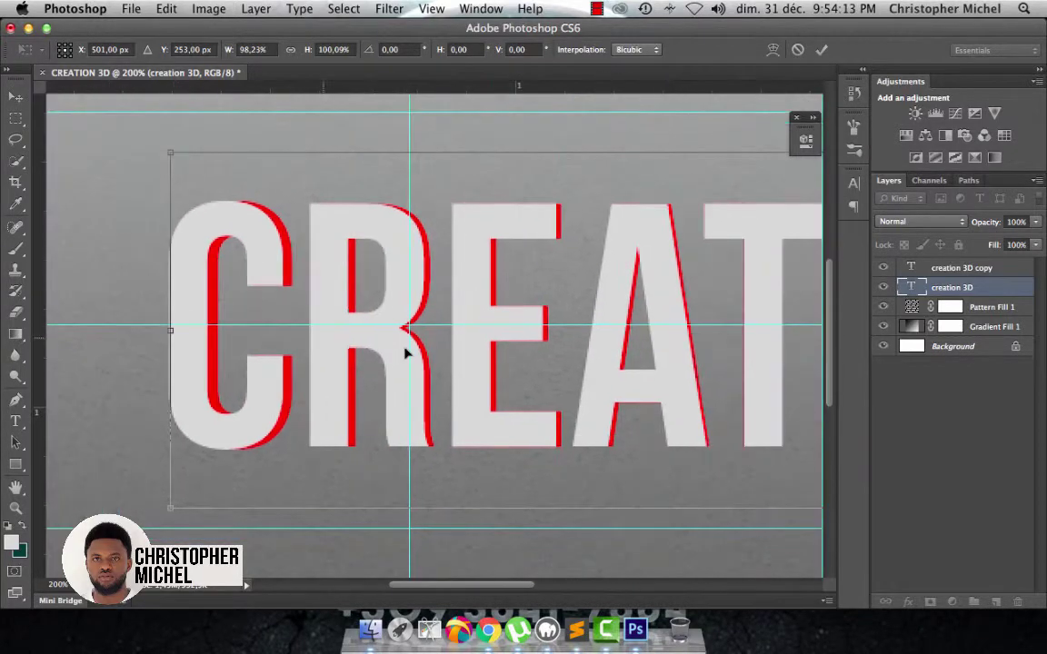
key(super+minus)
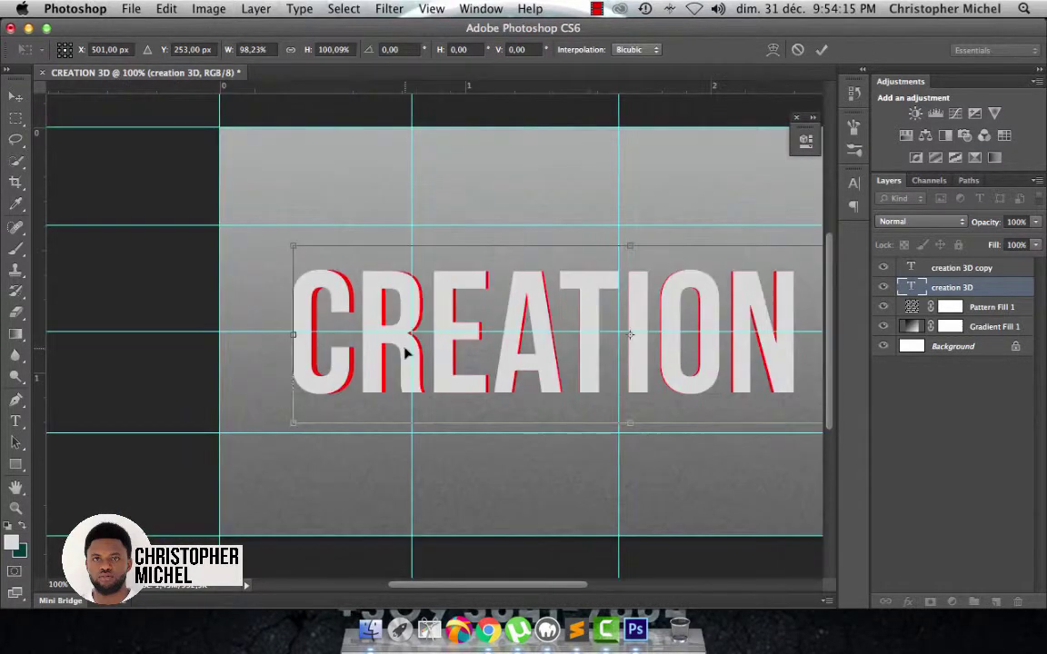
scroll(406, 353, right, 5)
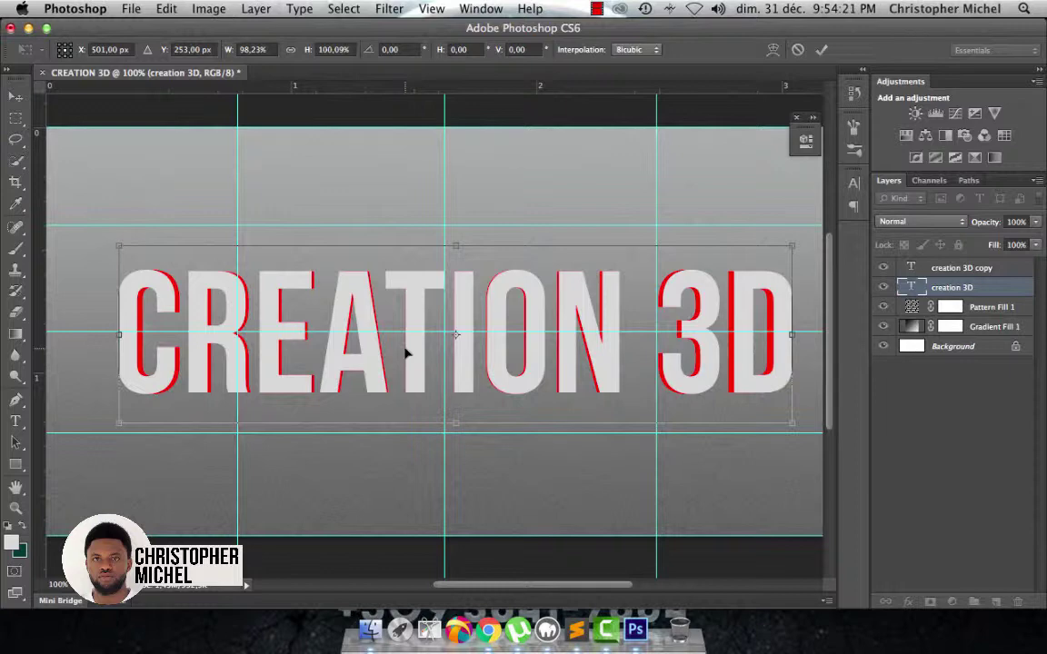
key(Return)
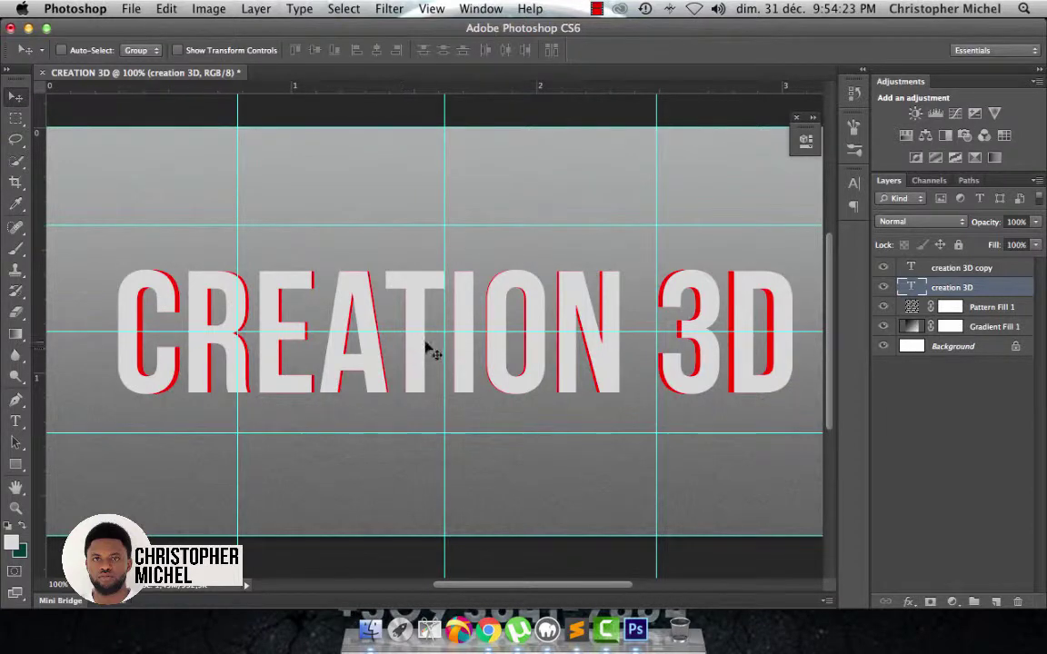
Shift the red lower text down by 1 px to Y 254 px with Free Transform and apply it
key(super+minus)
key(super+minus)
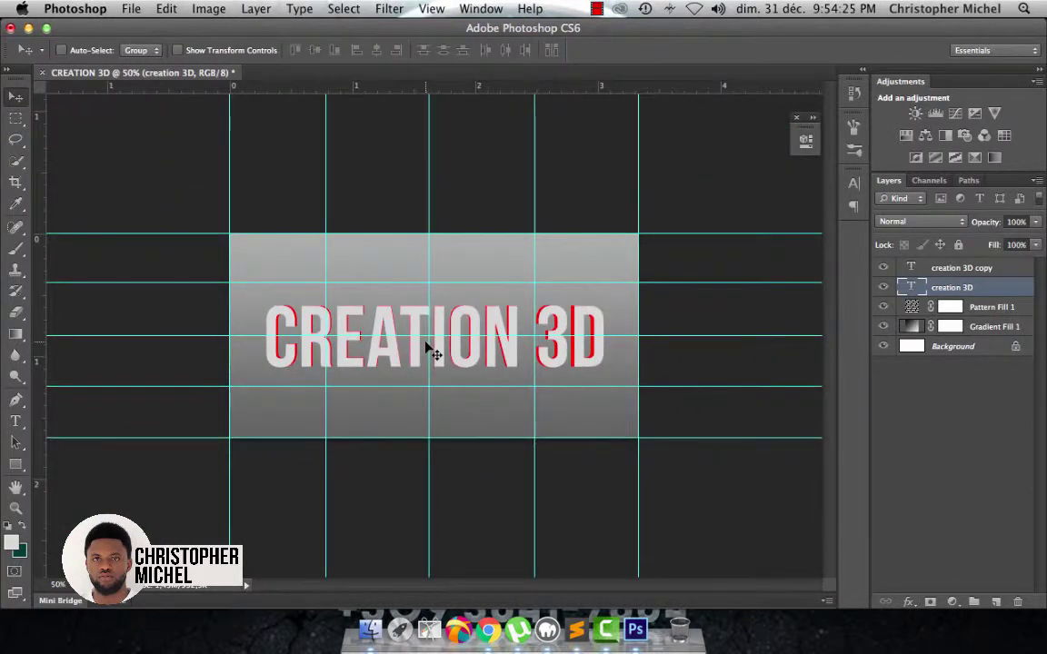
key(super+plus)
key(super+plus)
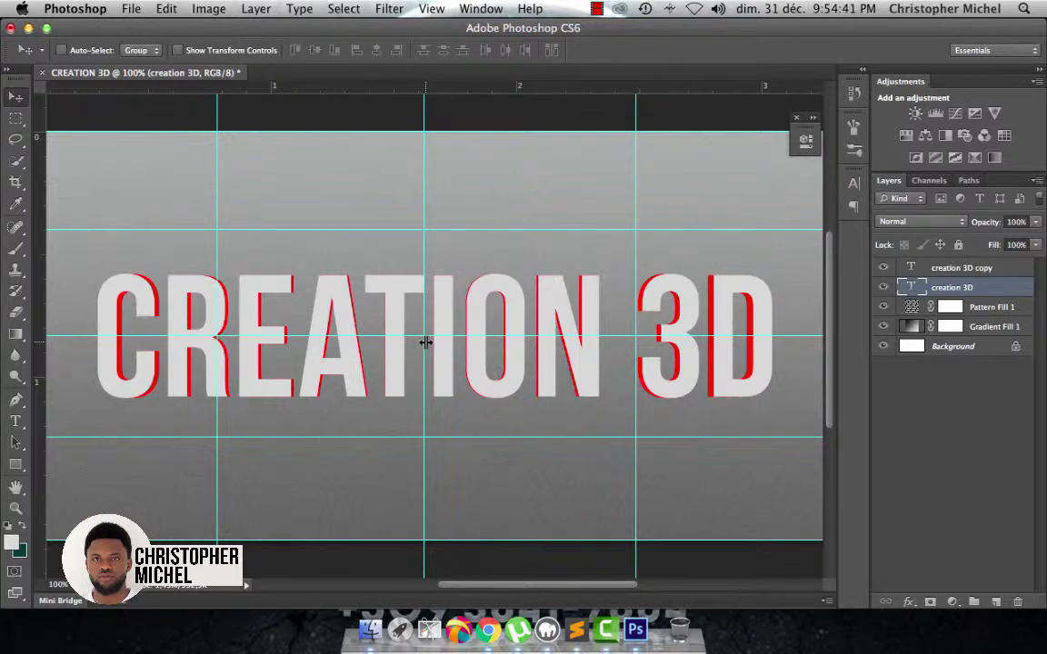
key(super+t)
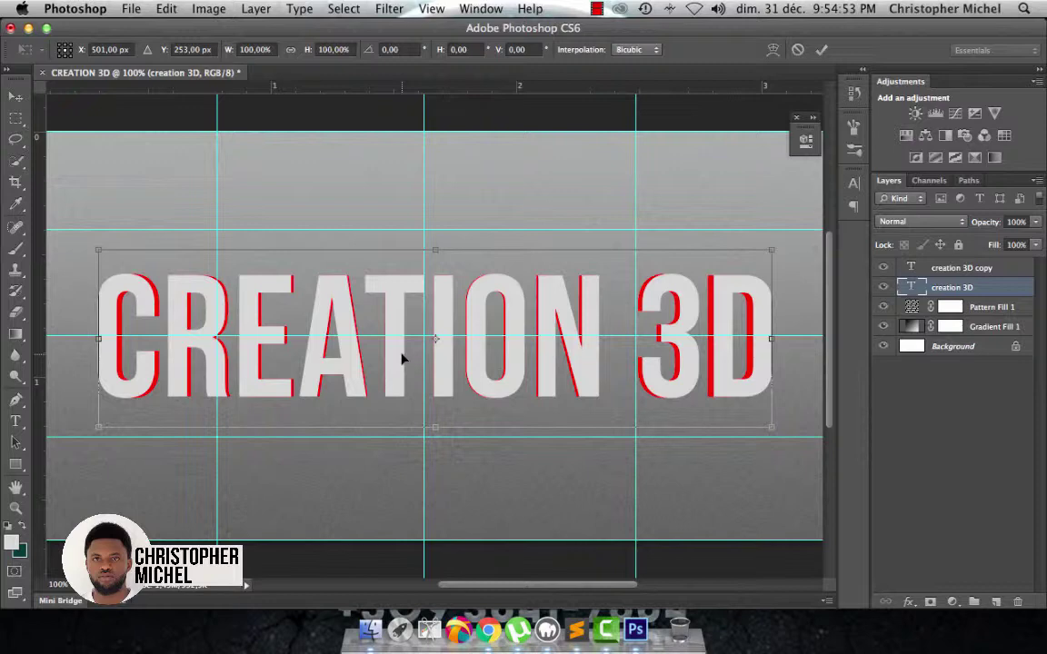
key(Down)
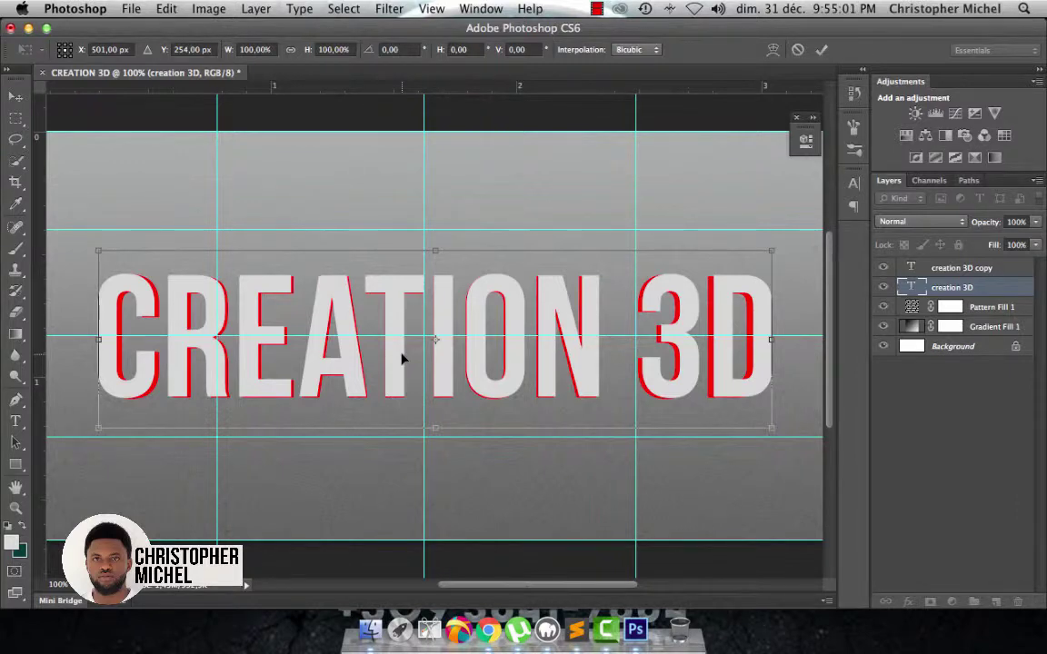
key(Return)
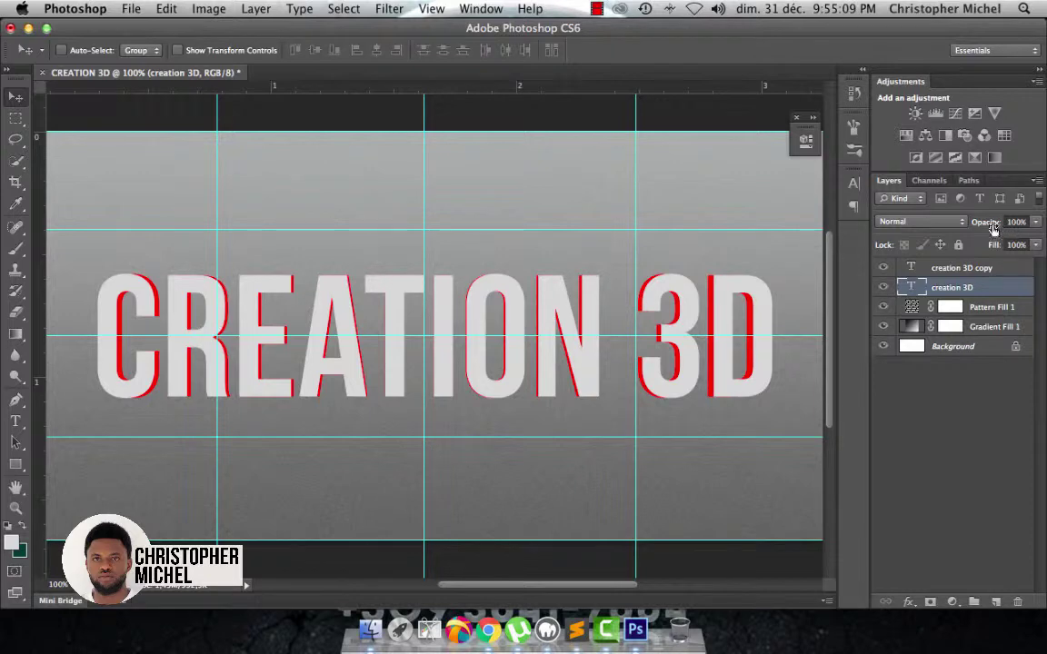
Set the lower "creation 3D" layer's fill to 0% and open its layer style settings
click(1020, 245)
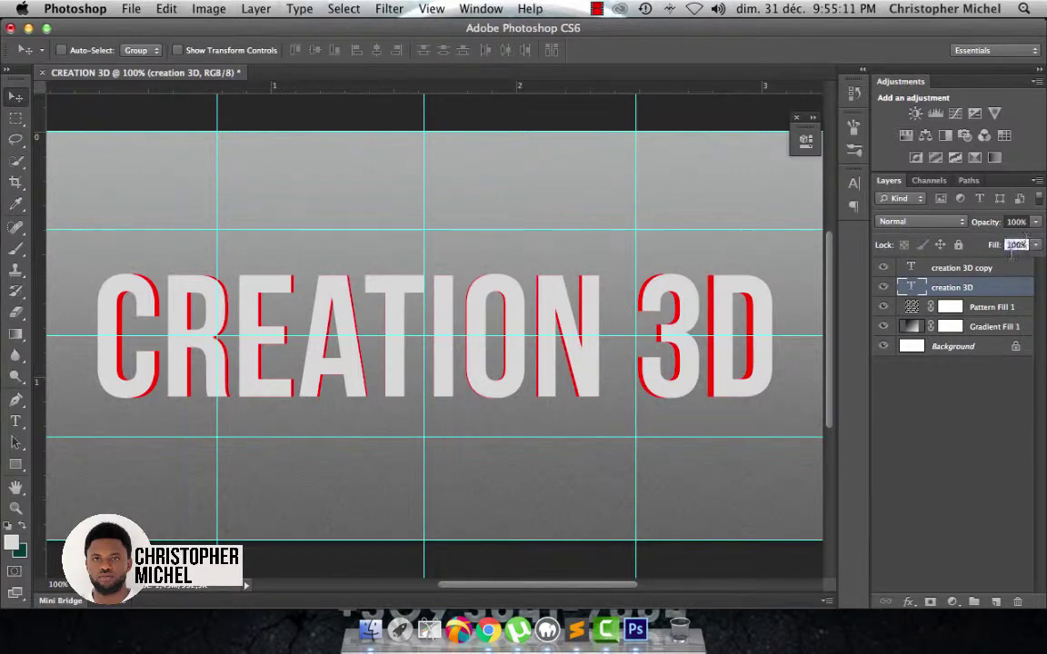
text(0)
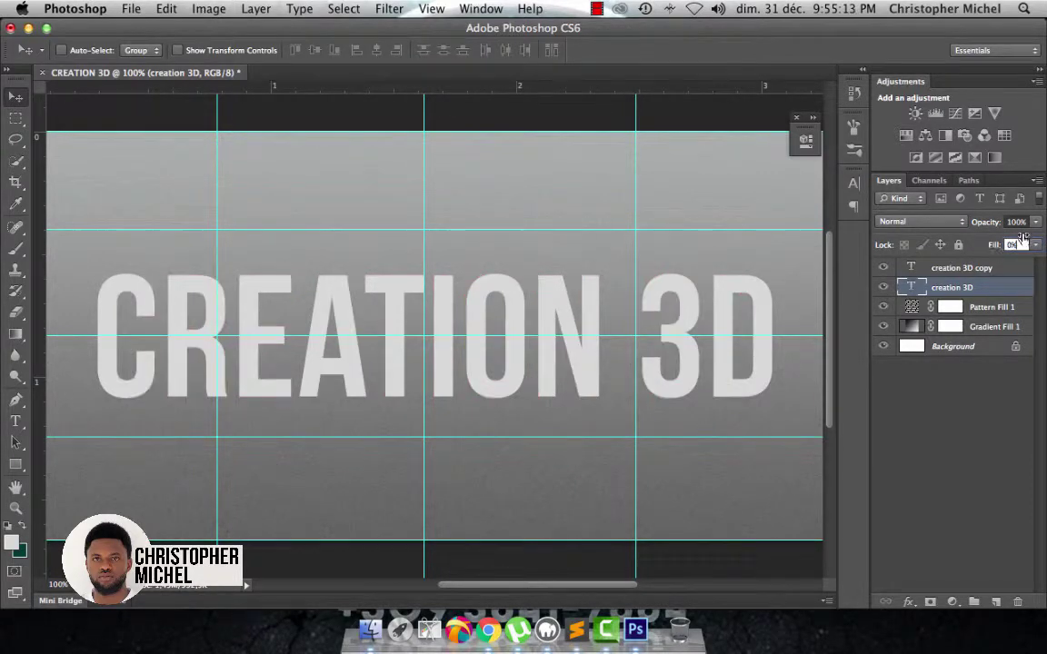
key(Return)
double_click(996, 287)
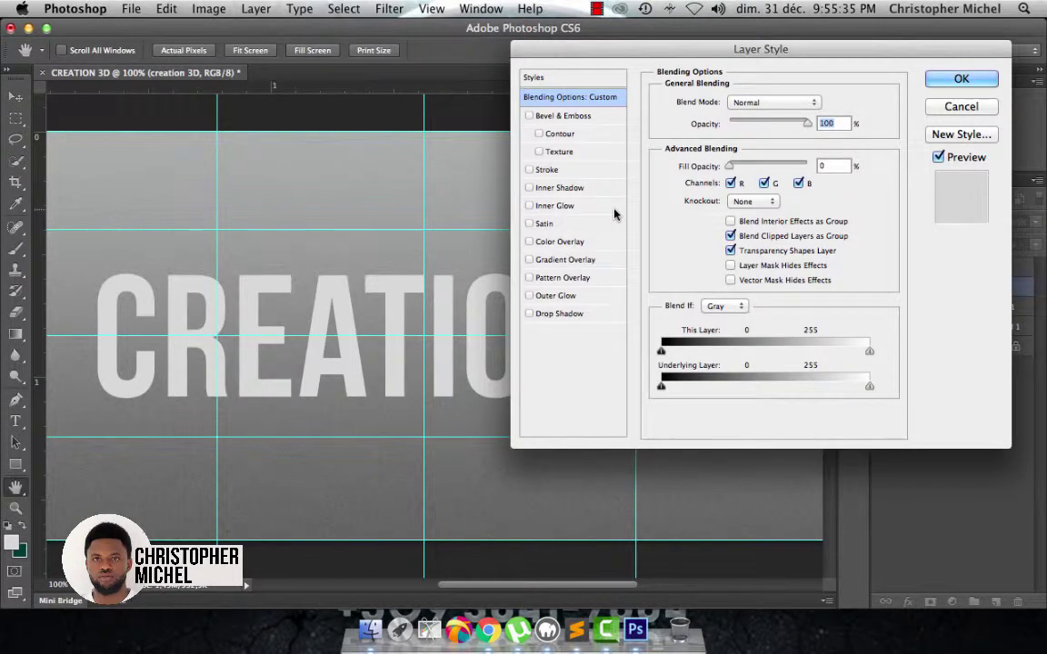
Enable Bevel & Emboss on the lower "creation 3D" text with the Chisel Hard technique, size 75 px and soften 5 px
click(561, 116)
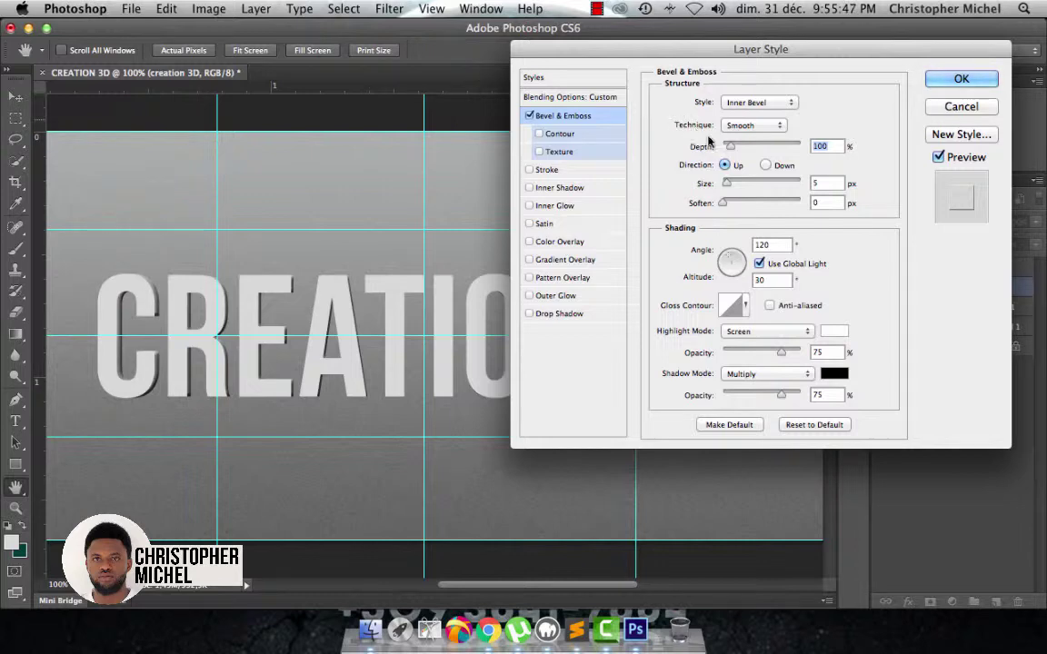
click(738, 125)
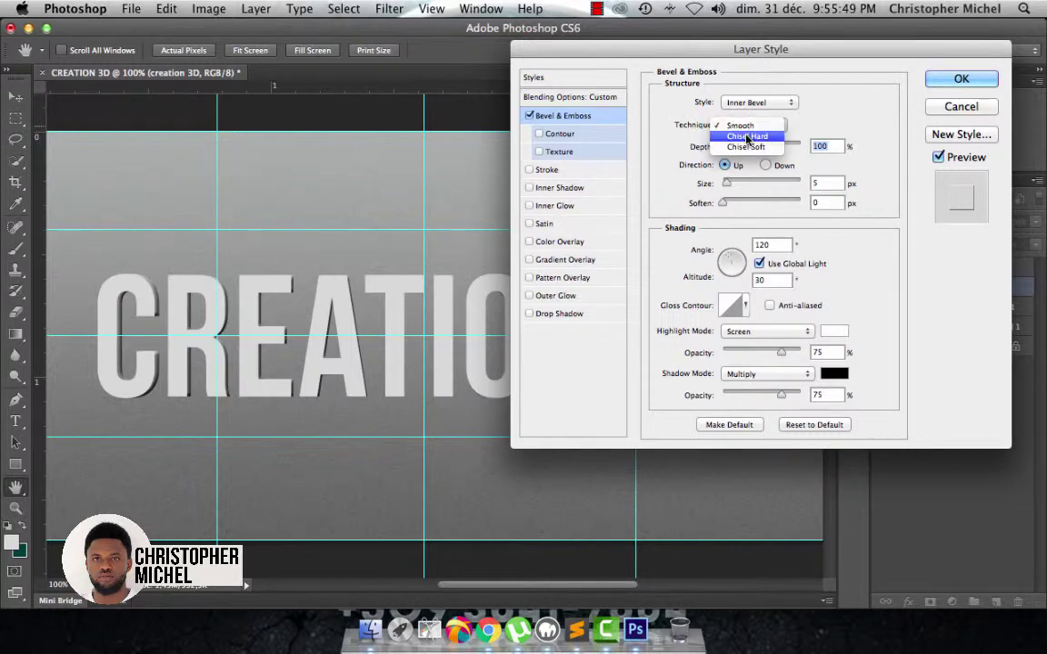
click(755, 133)
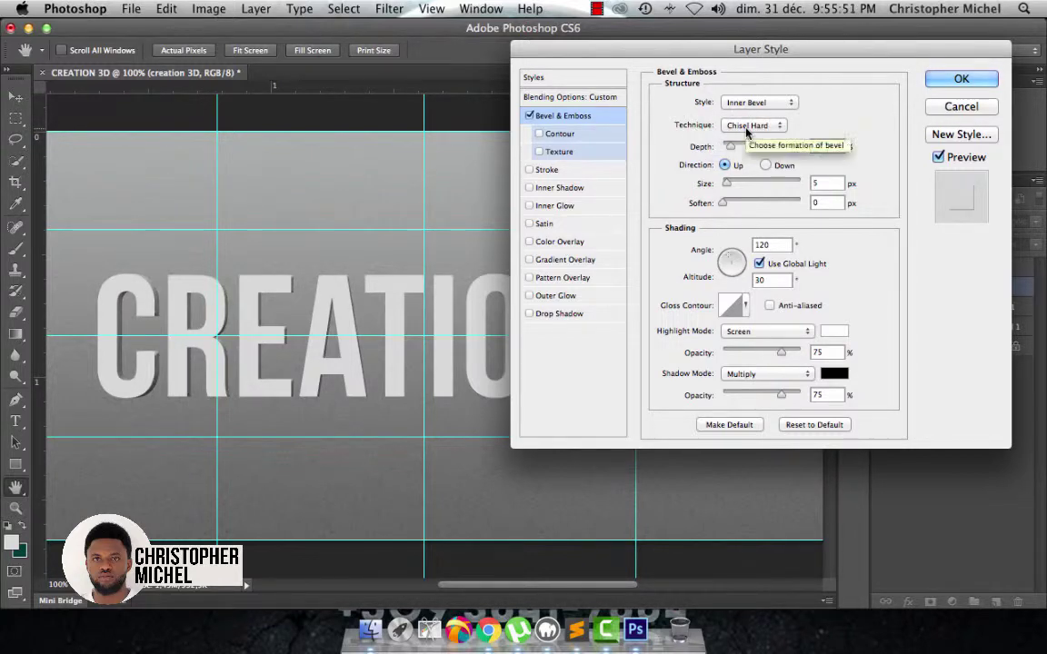
click(820, 183)
text(7)
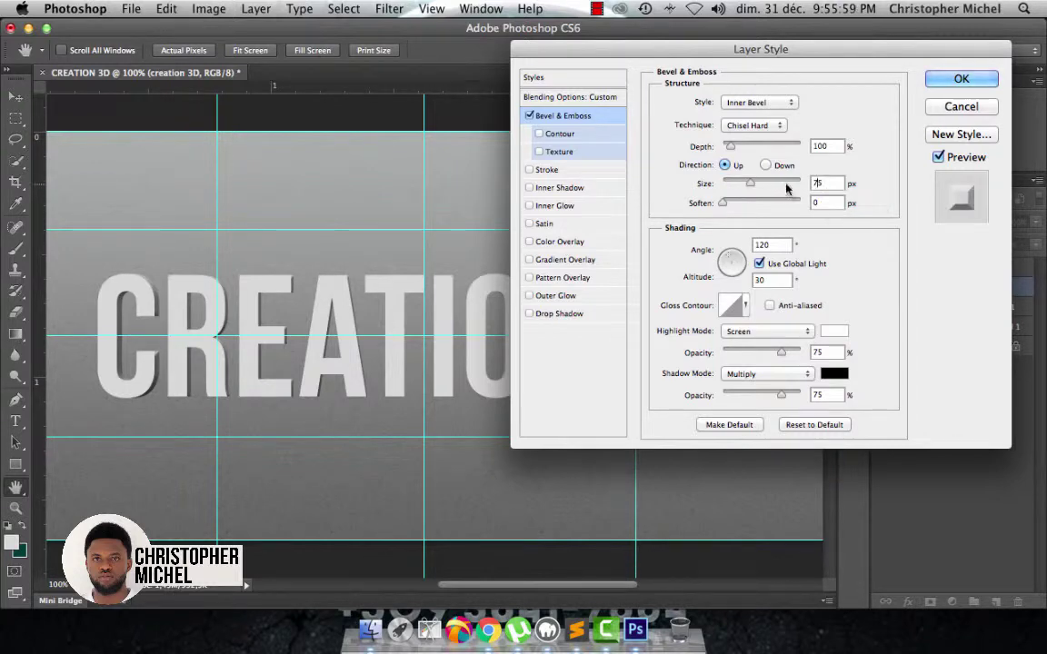
drag(676, 55, 630, 67)
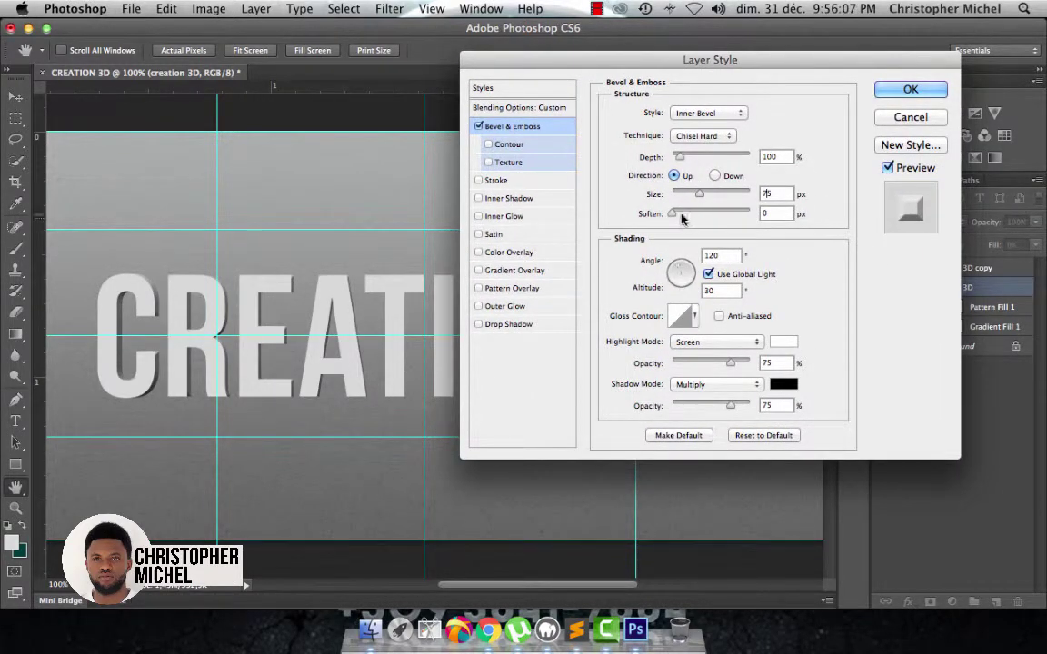
key(Tab)
text(5)
Turn off global light for the bevel and set its shading angle to 34° and altitude to 32°
click(709, 273)
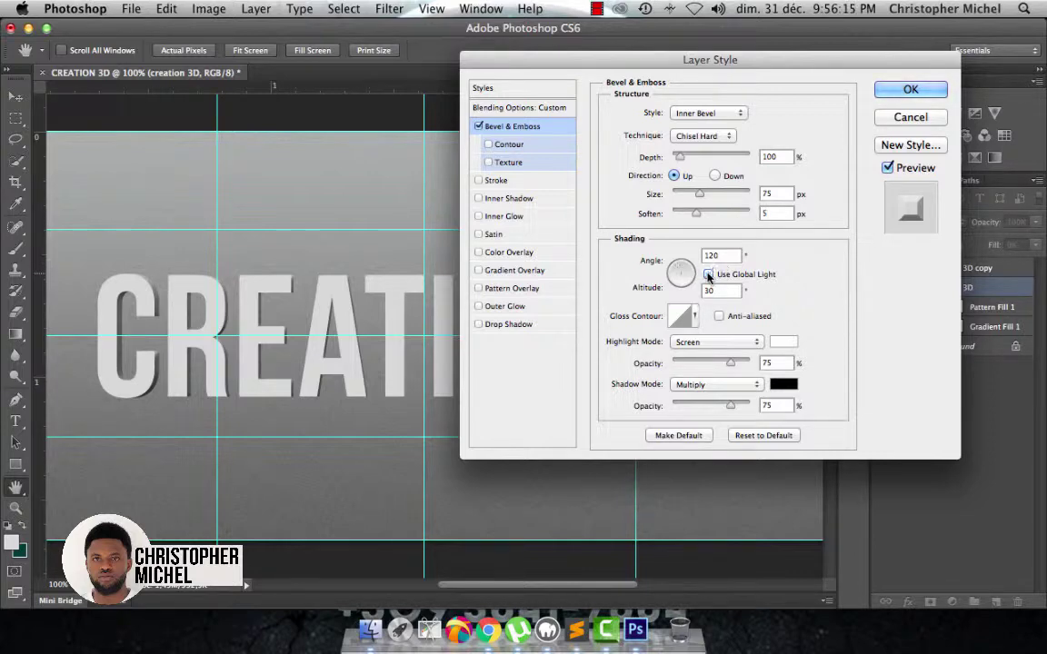
click(719, 255)
drag(719, 256, 687, 262)
text(34)
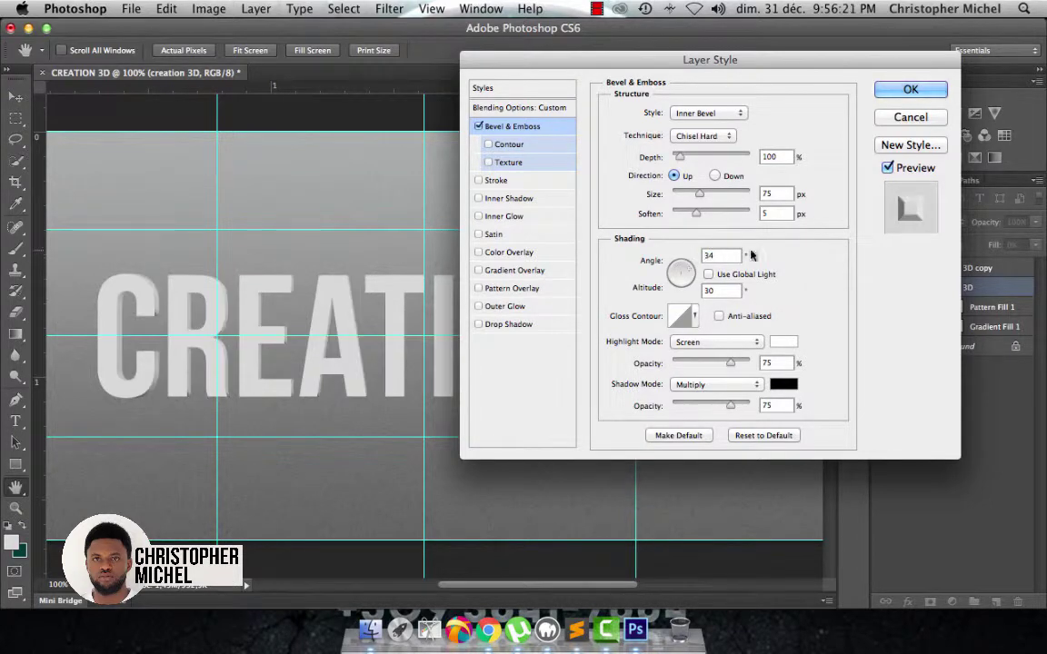
click(715, 290)
Set the bevel's highlight opacity to 0% and its shadow opacity to 40%
drag(729, 367, 650, 368)
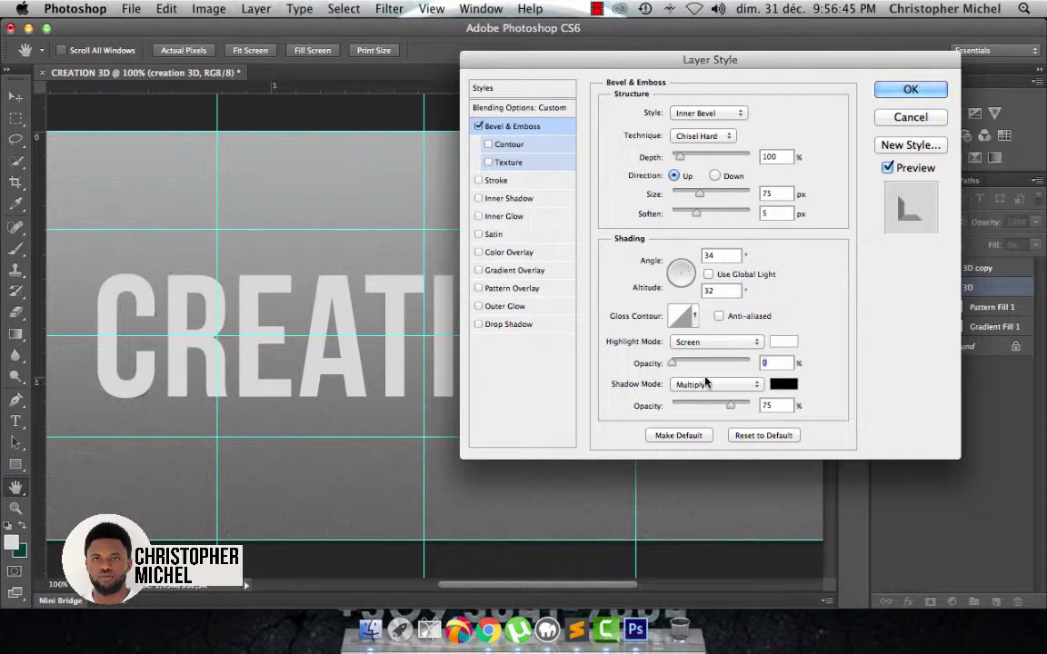
right_click(769, 405)
key(Escape)
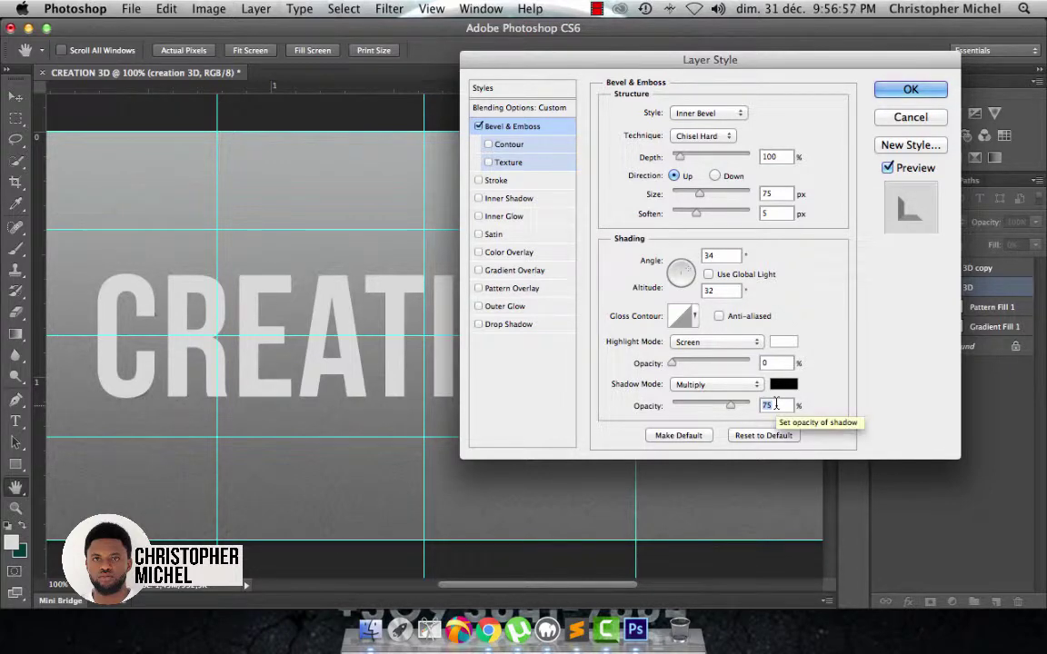
text(4)
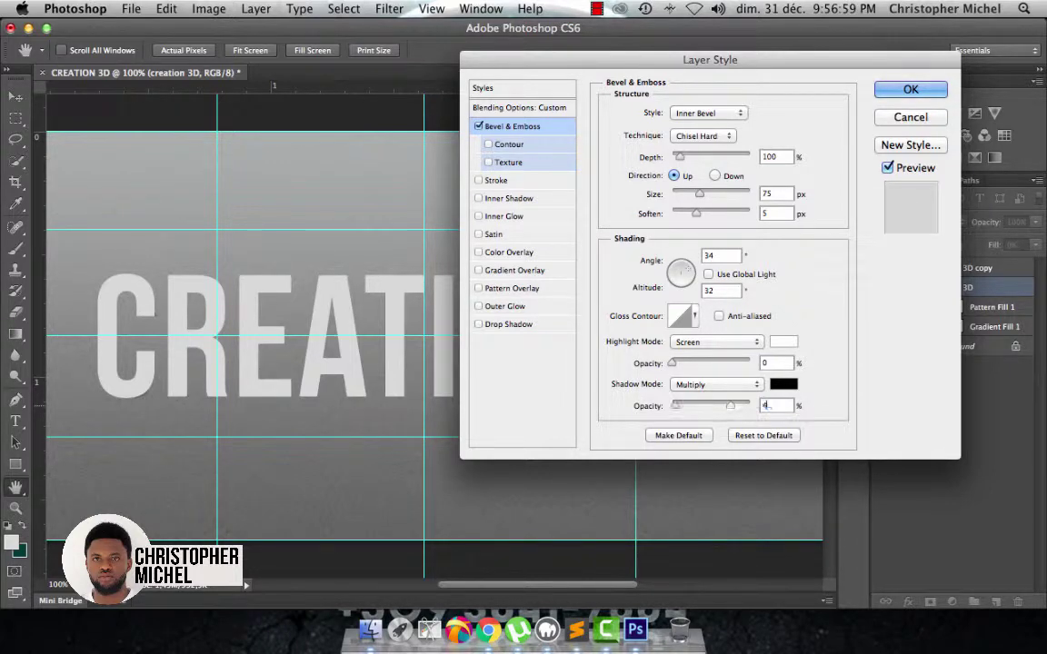
text(0)
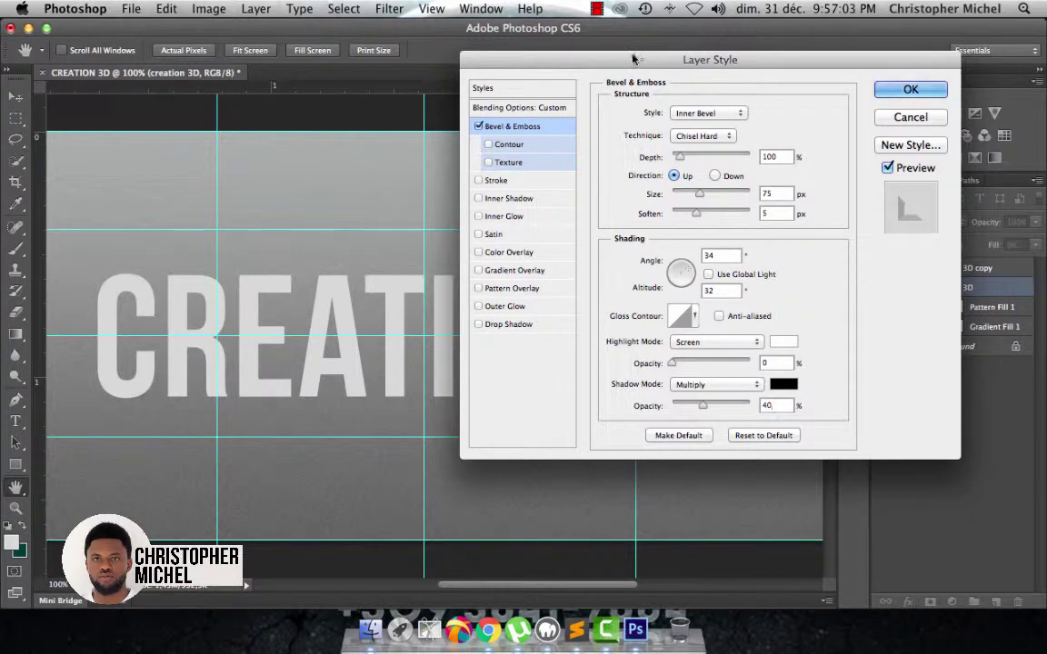
Enable the bevel's Contour option and apply the Cove - Deep preset to it
drag(632, 58, 576, 84)
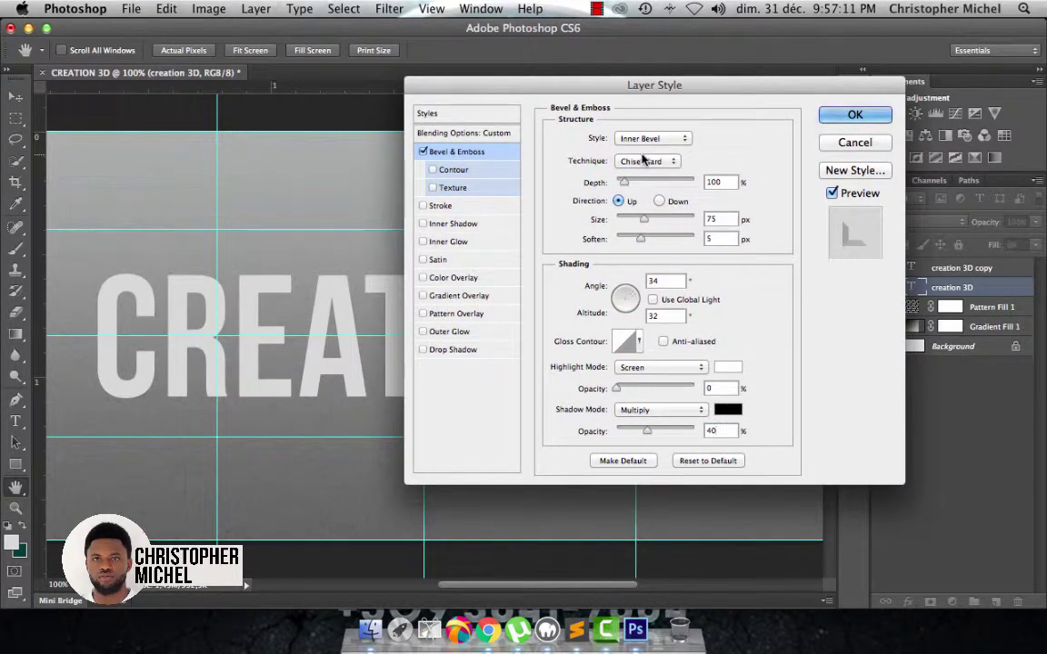
click(434, 171)
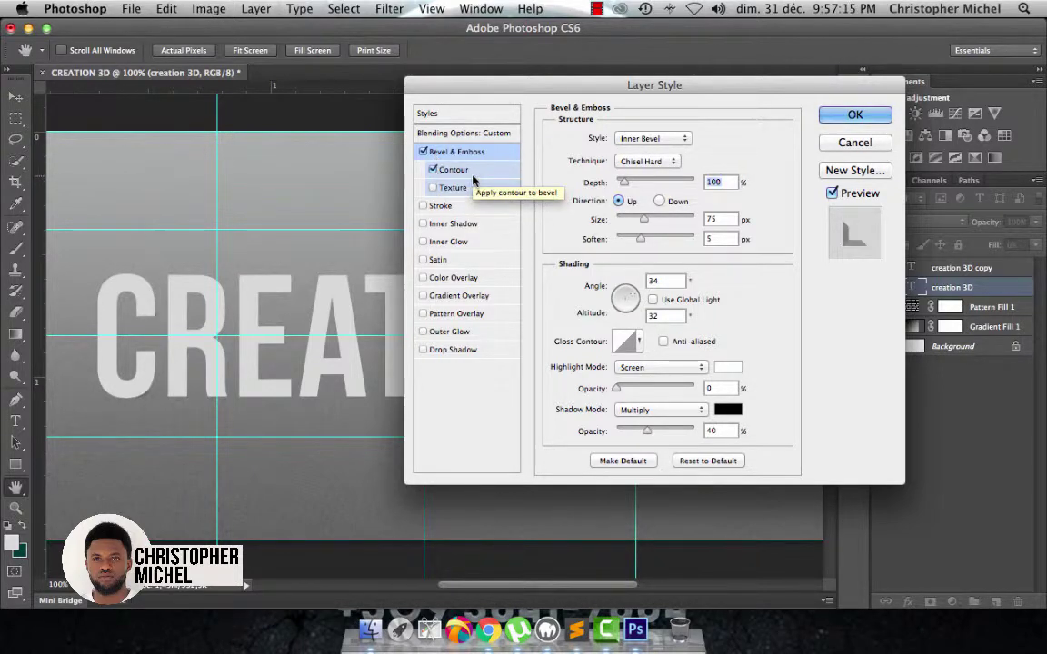
click(461, 170)
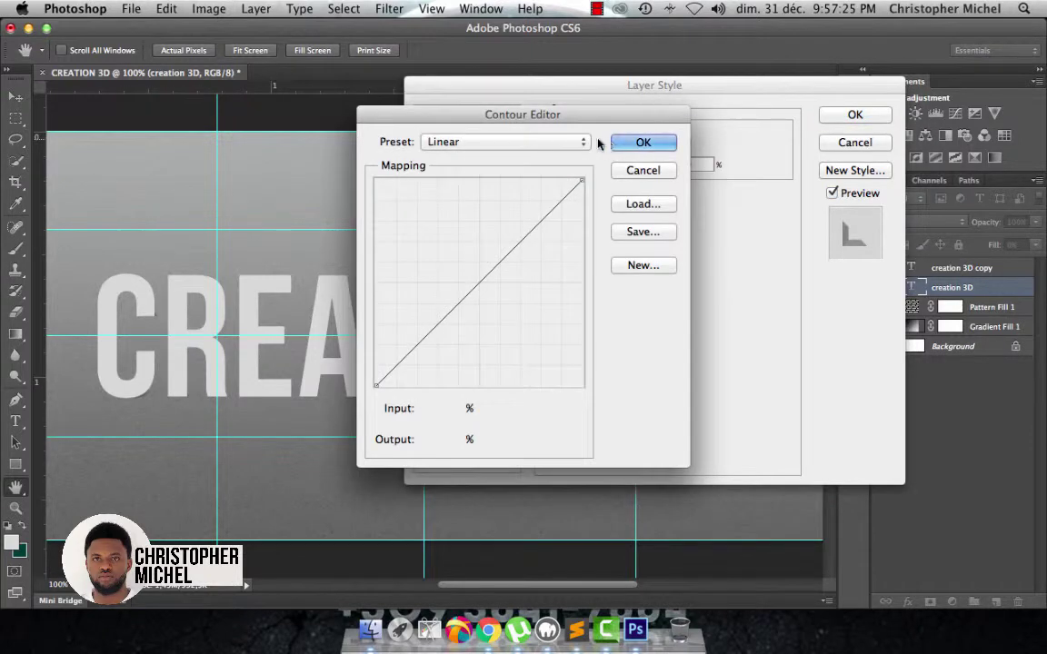
click(537, 141)
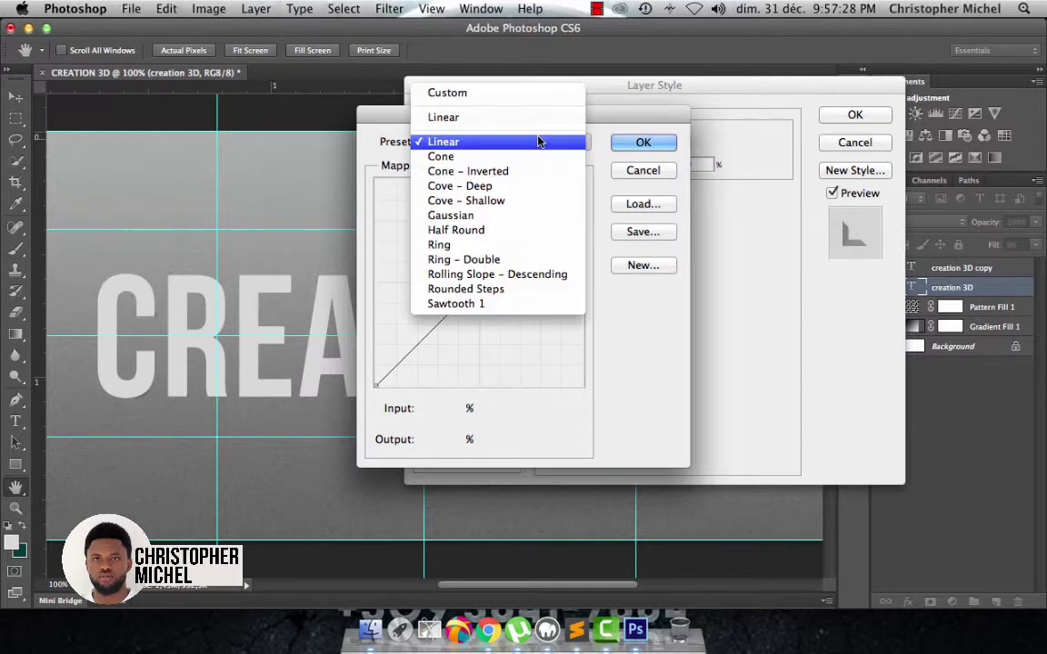
click(520, 185)
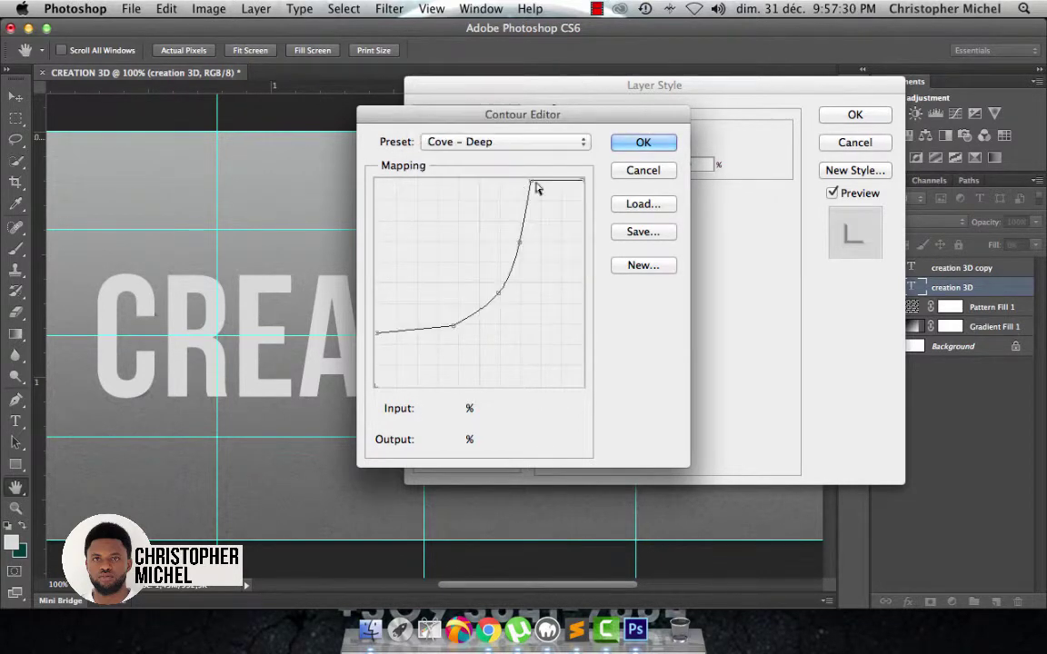
click(615, 143)
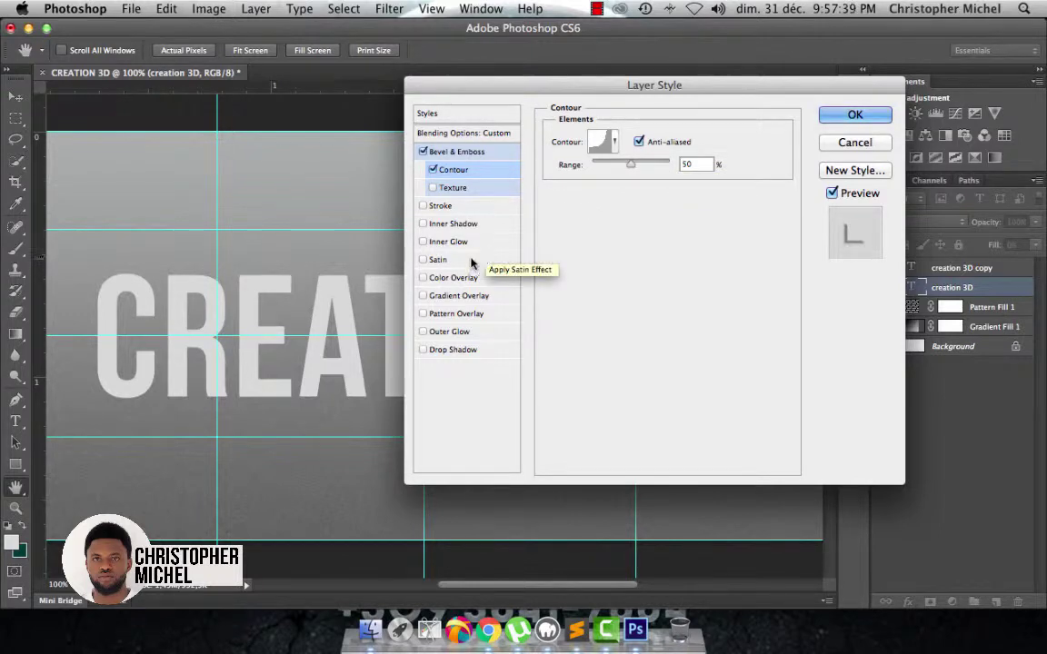
Add an Inner Shadow with 50% opacity, 0 px distance, 5% choke and 15 px size
click(459, 225)
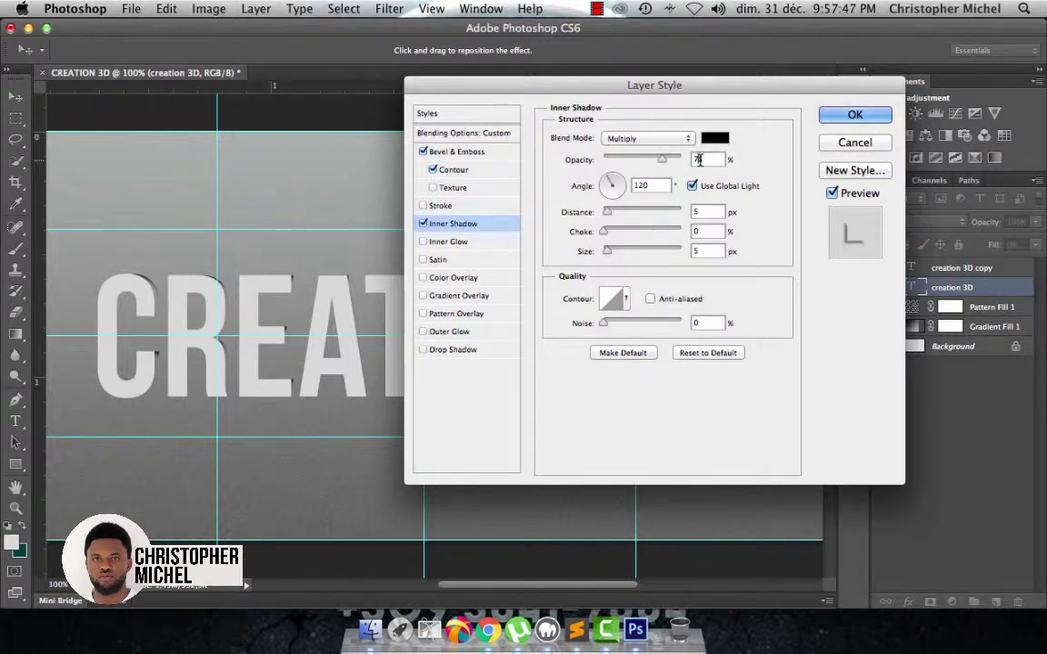
text(5)
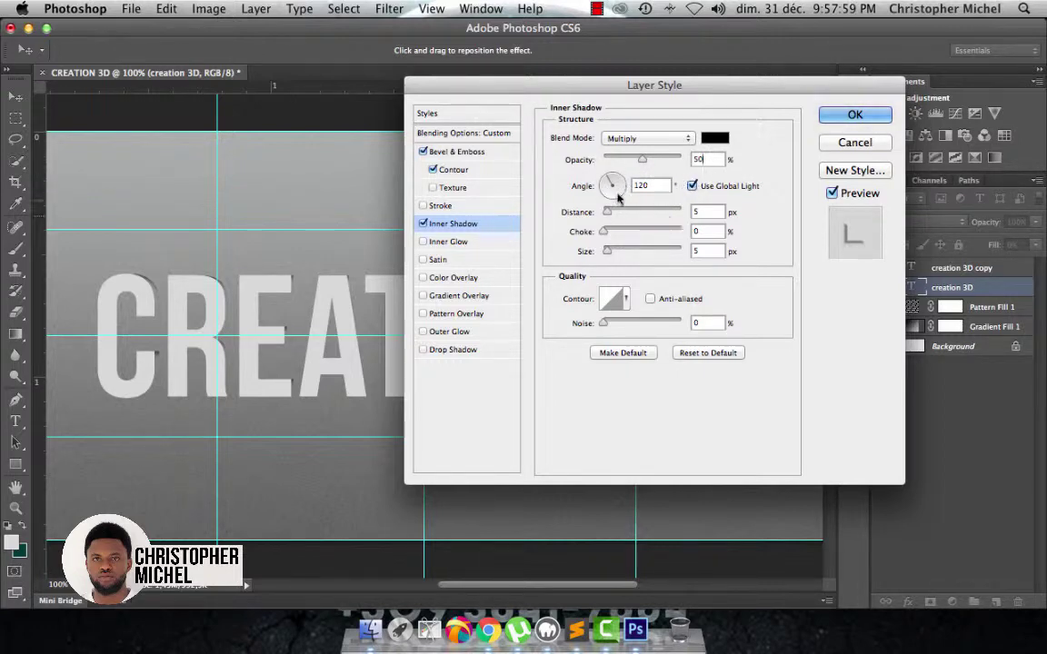
drag(612, 218, 572, 222)
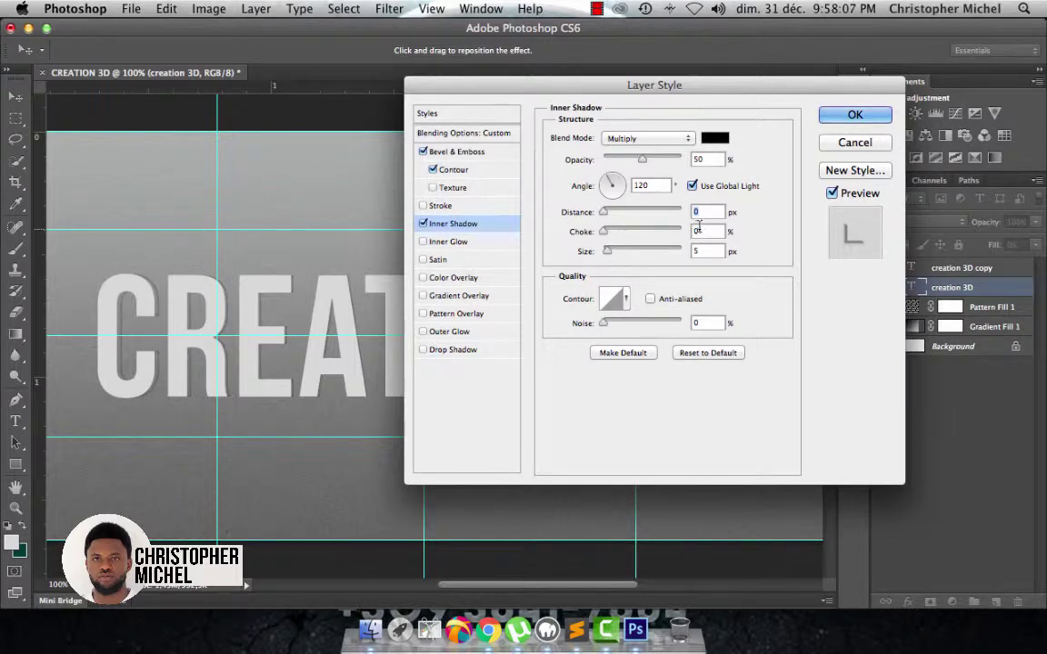
text(5)
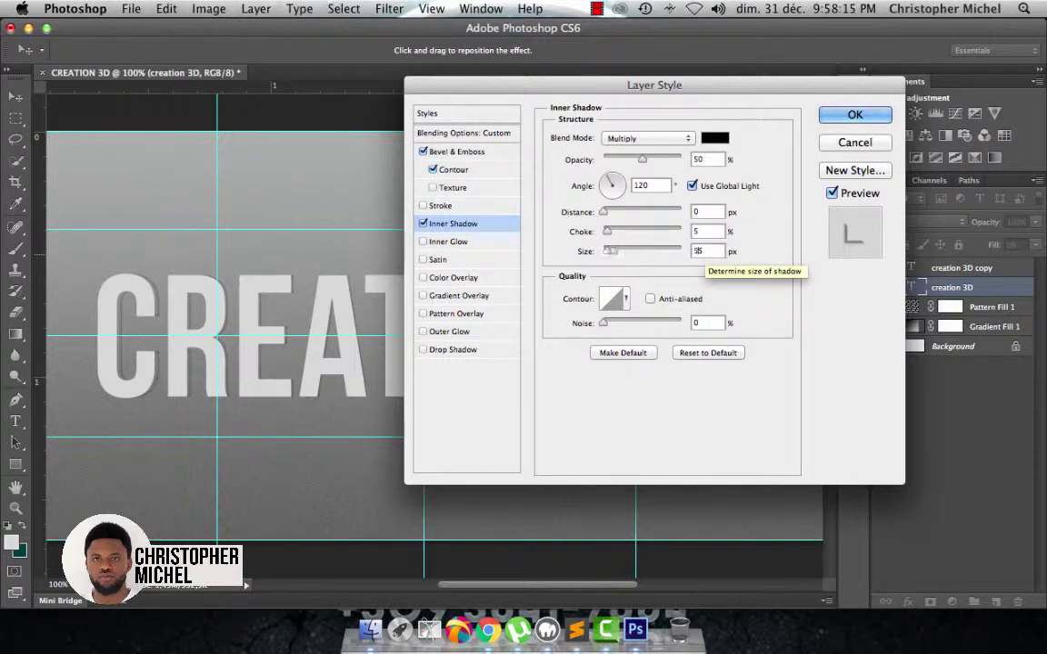
click(698, 251)
text(1)
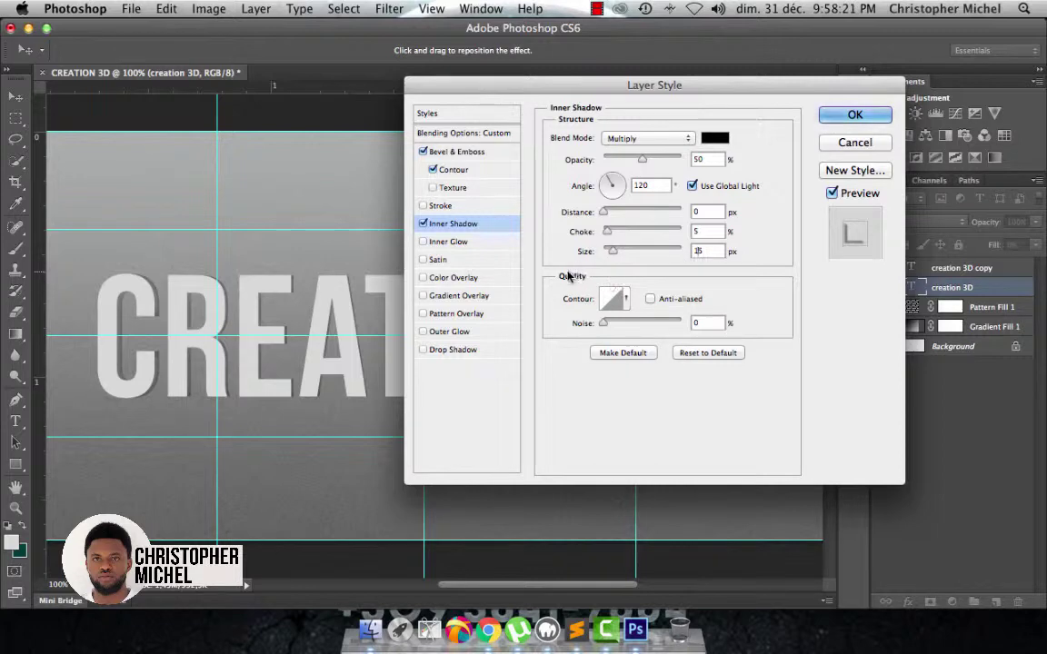
Add a Color Overlay to the lower text layer using the light gray color #f2f2f2
click(423, 277)
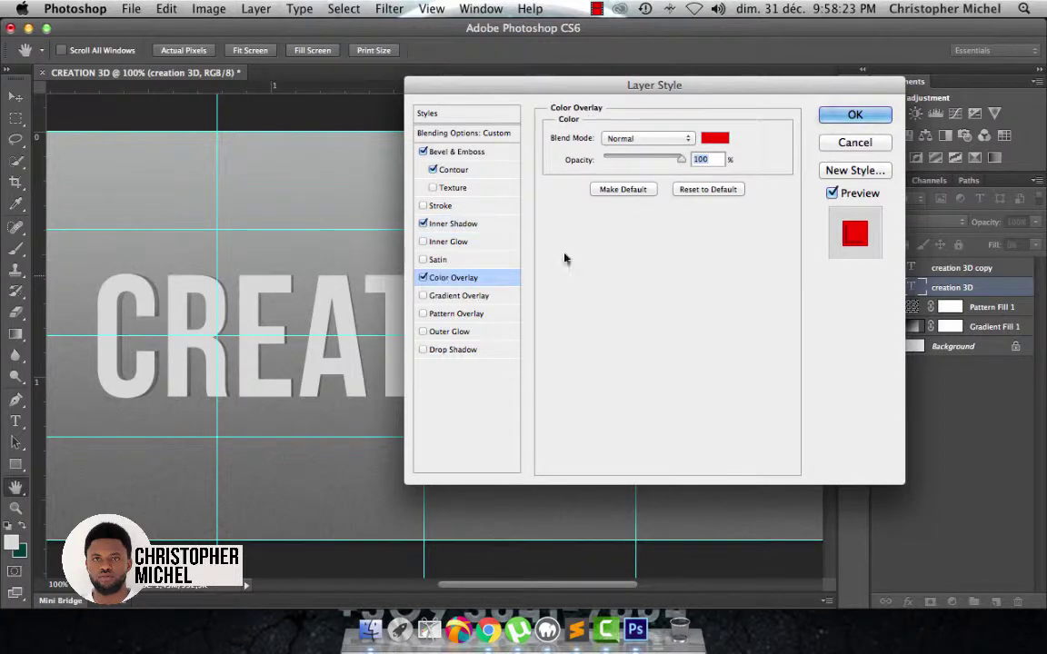
click(716, 139)
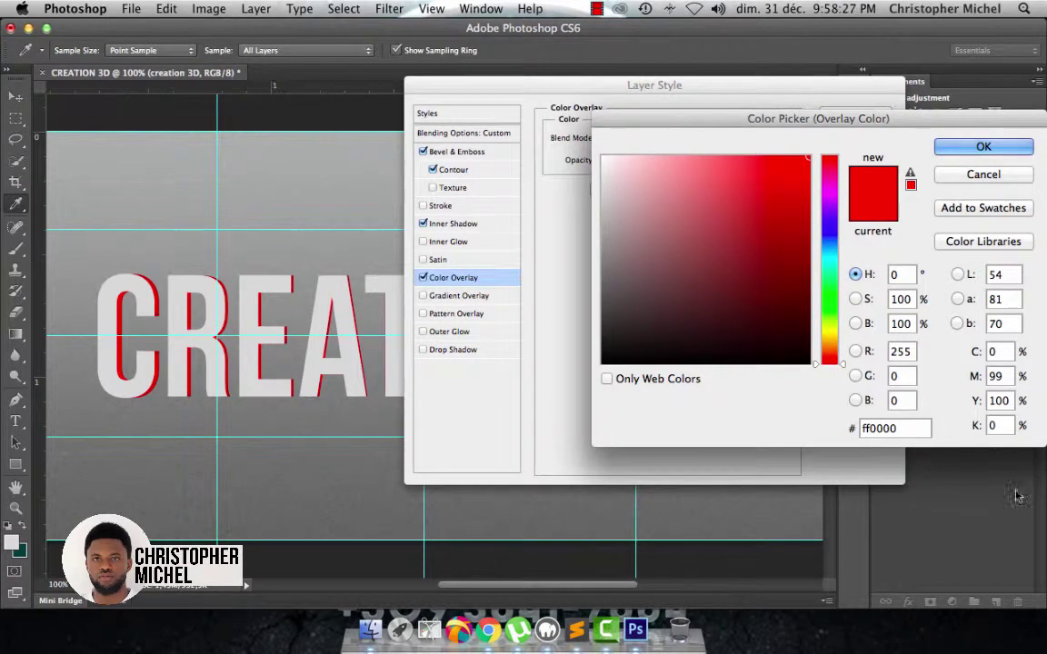
double_click(913, 428)
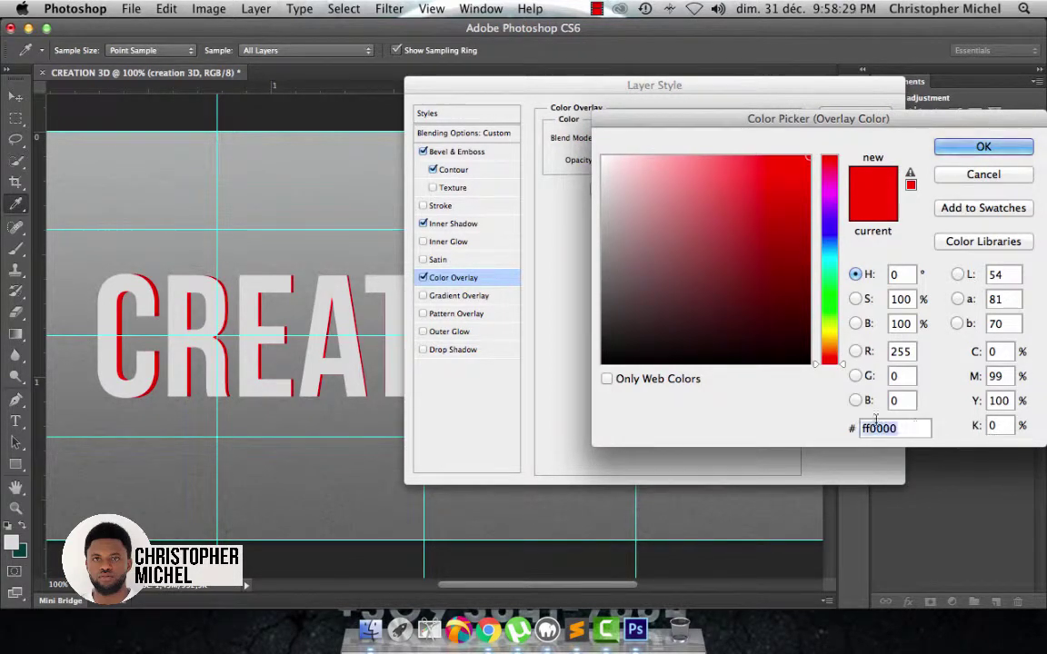
text(f)
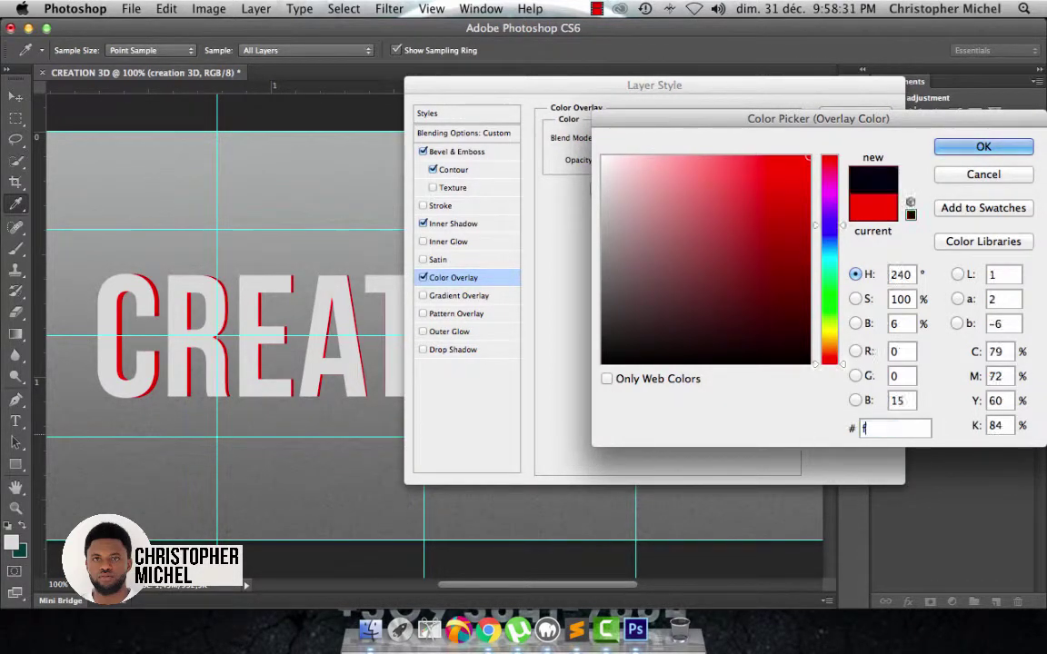
text(2f)
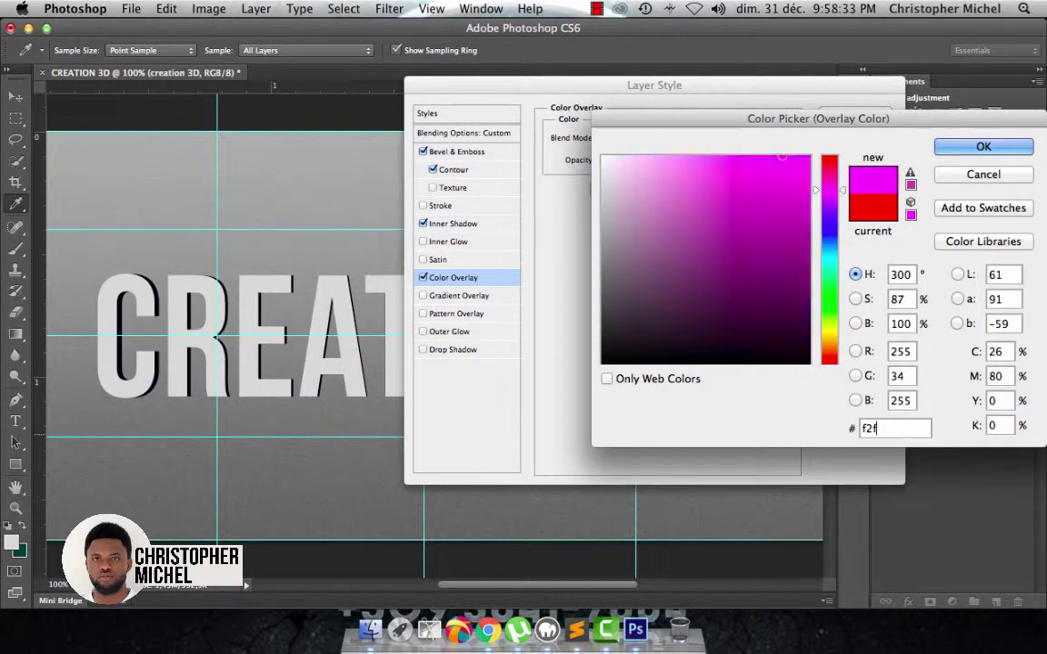
text(2f2)
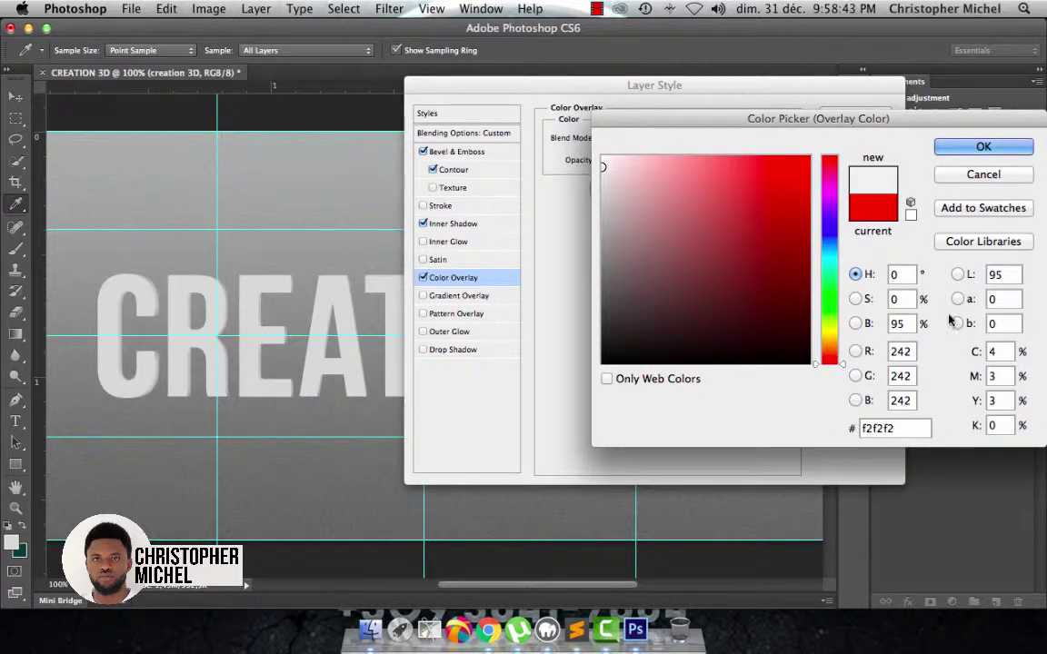
click(970, 147)
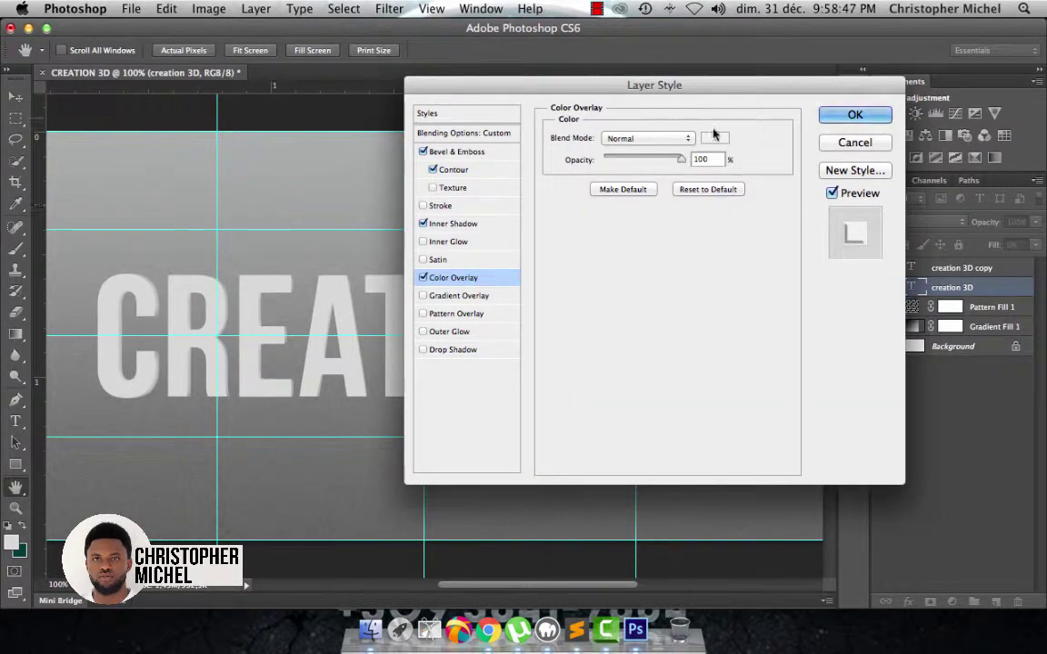
Enable an Outer Glow on the lower text layer and set its blend mode to Multiply
drag(680, 88, 871, 159)
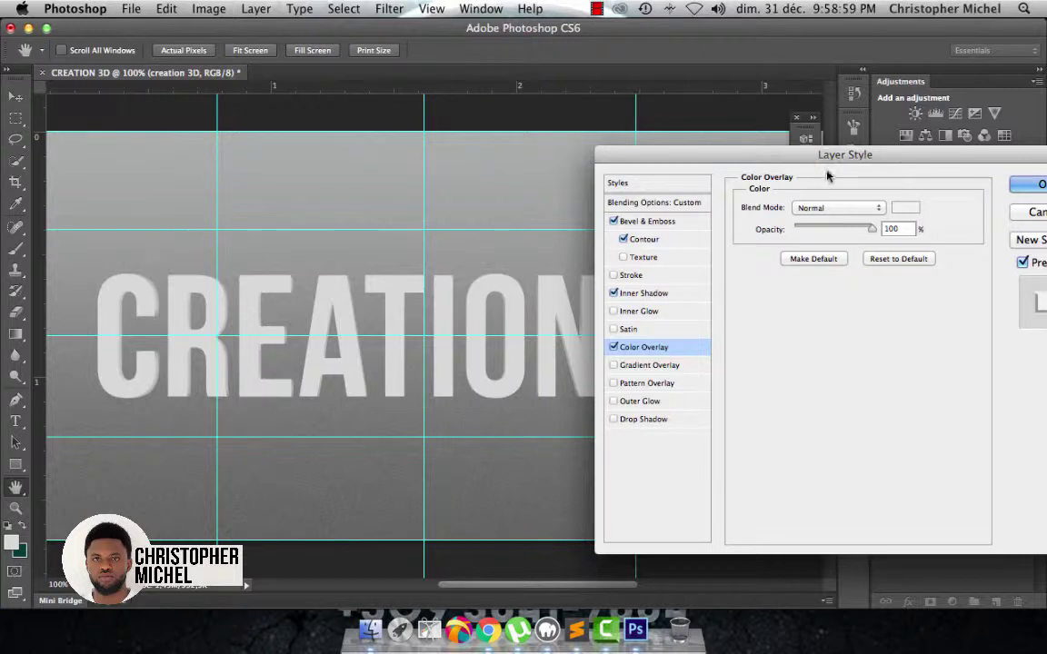
drag(819, 156, 796, 130)
click(592, 360)
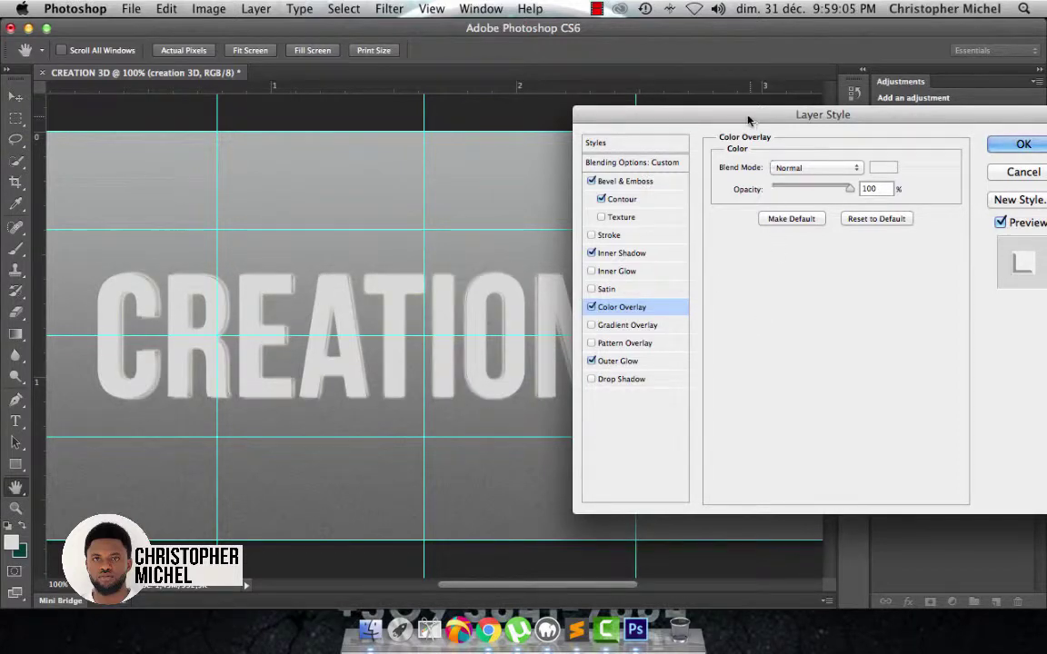
drag(748, 117, 662, 100)
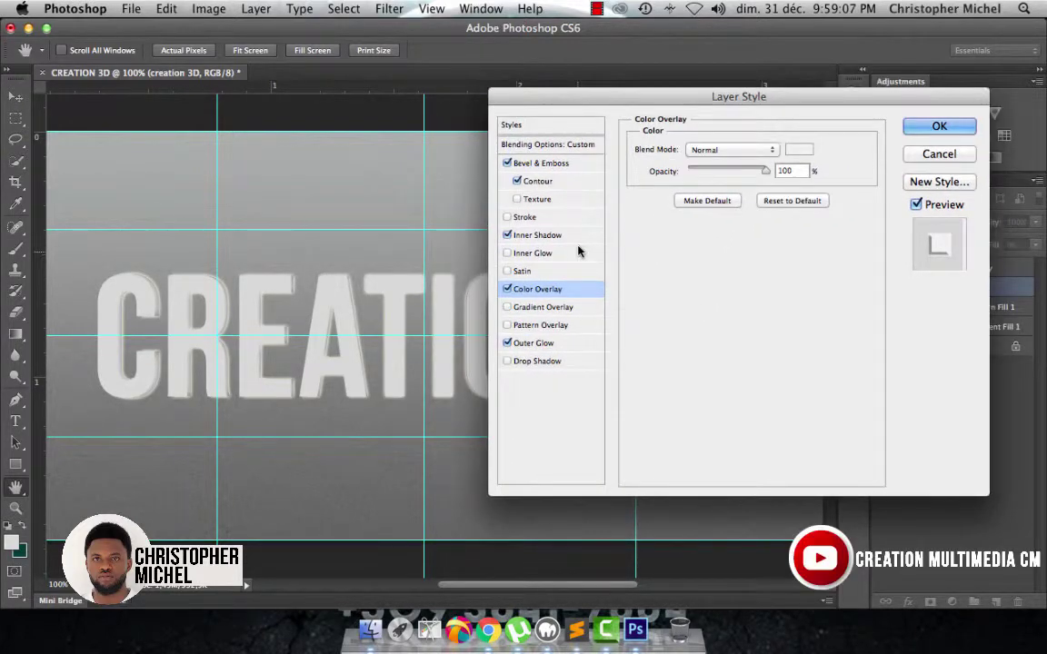
click(525, 342)
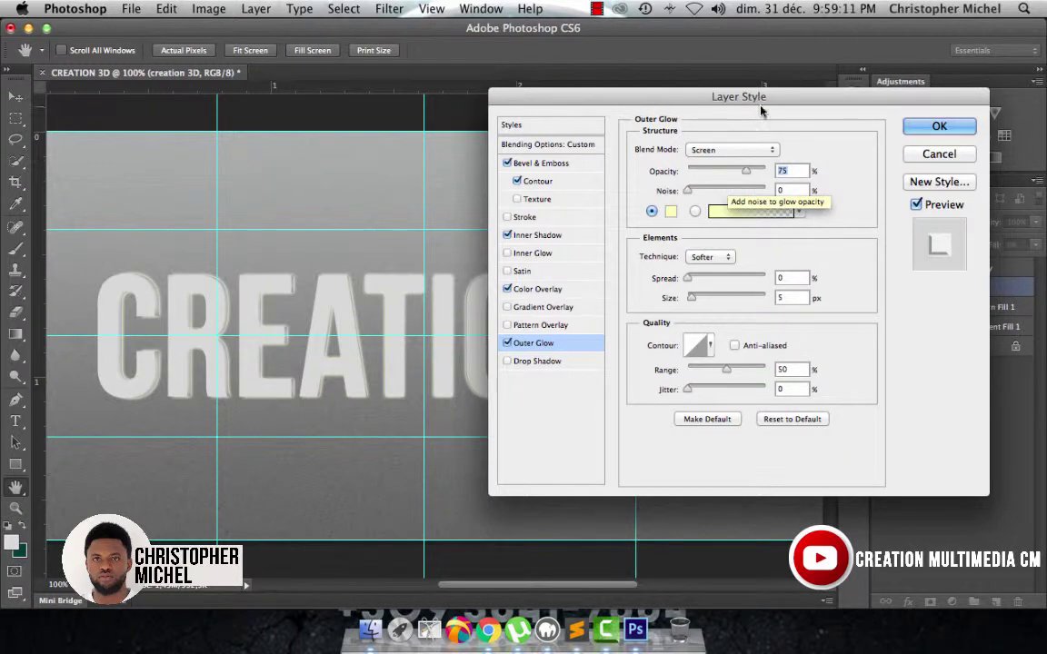
click(726, 149)
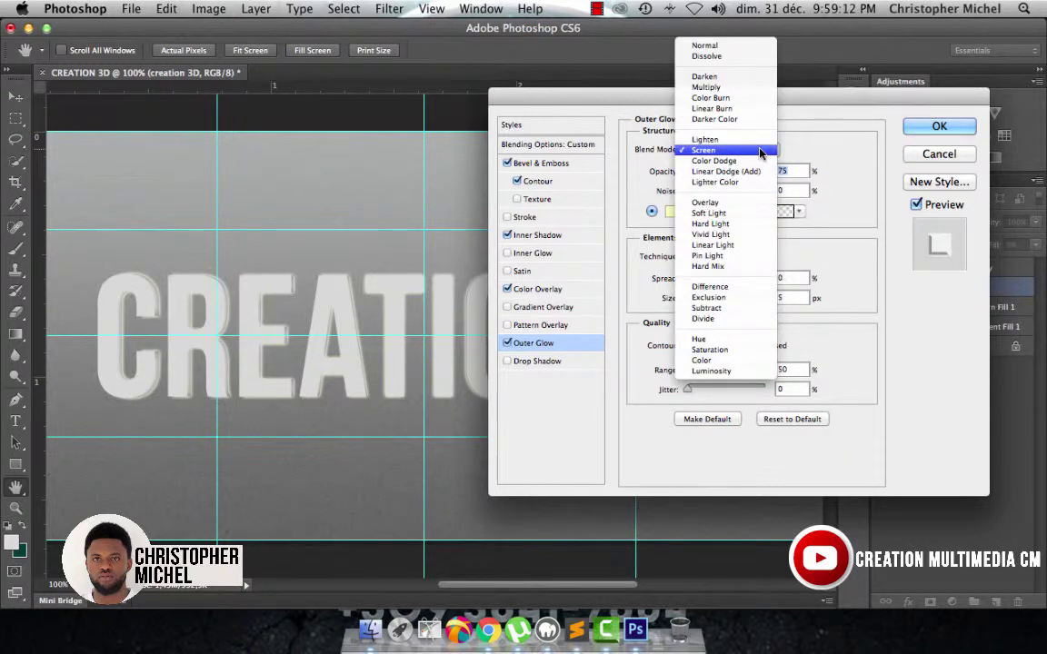
click(732, 89)
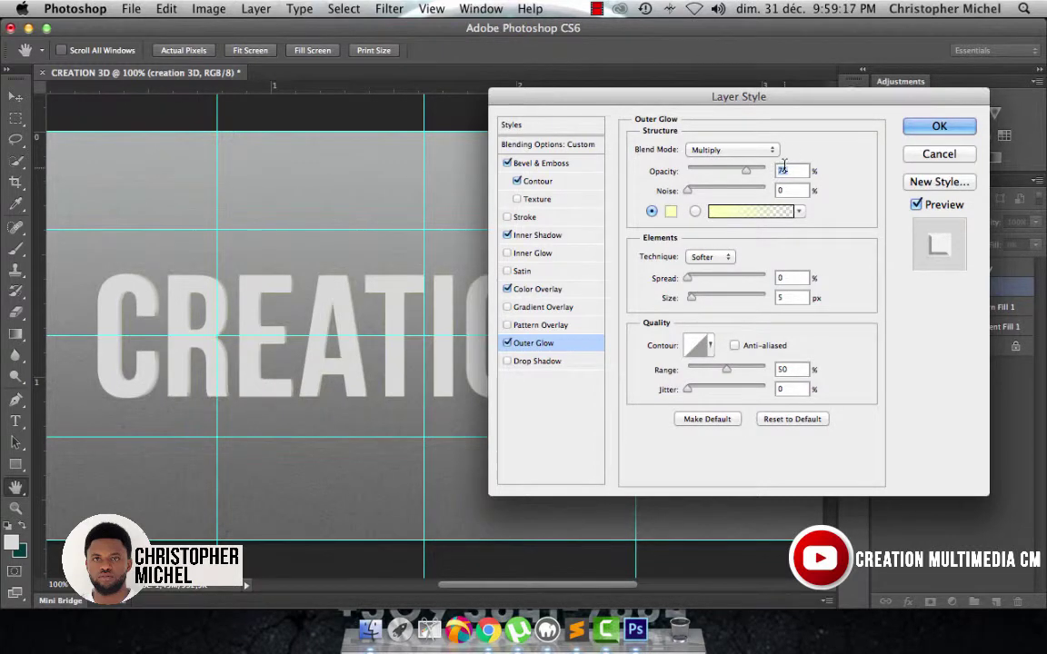
Set the Outer Glow's opacity to 10% and its color to black (#000000)
text(10)
click(674, 212)
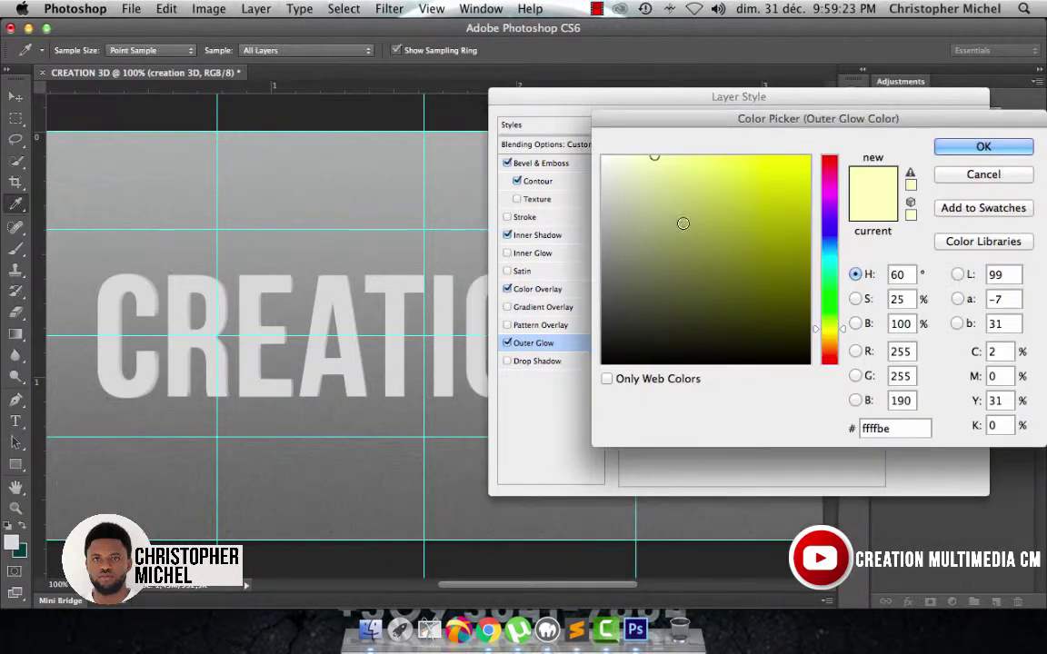
drag(644, 335, 592, 387)
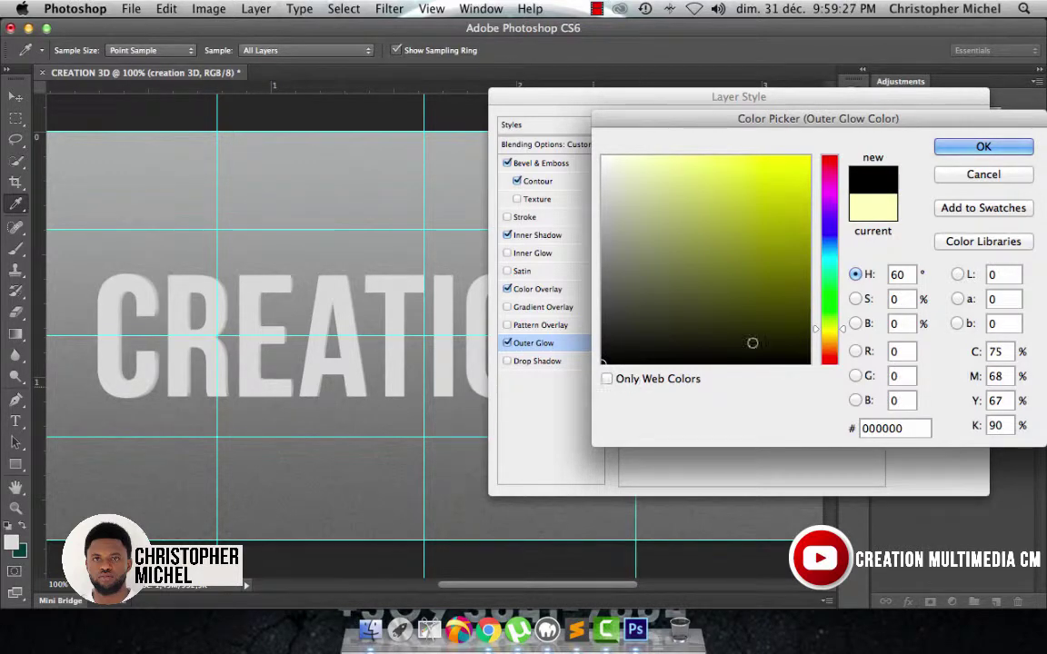
click(982, 147)
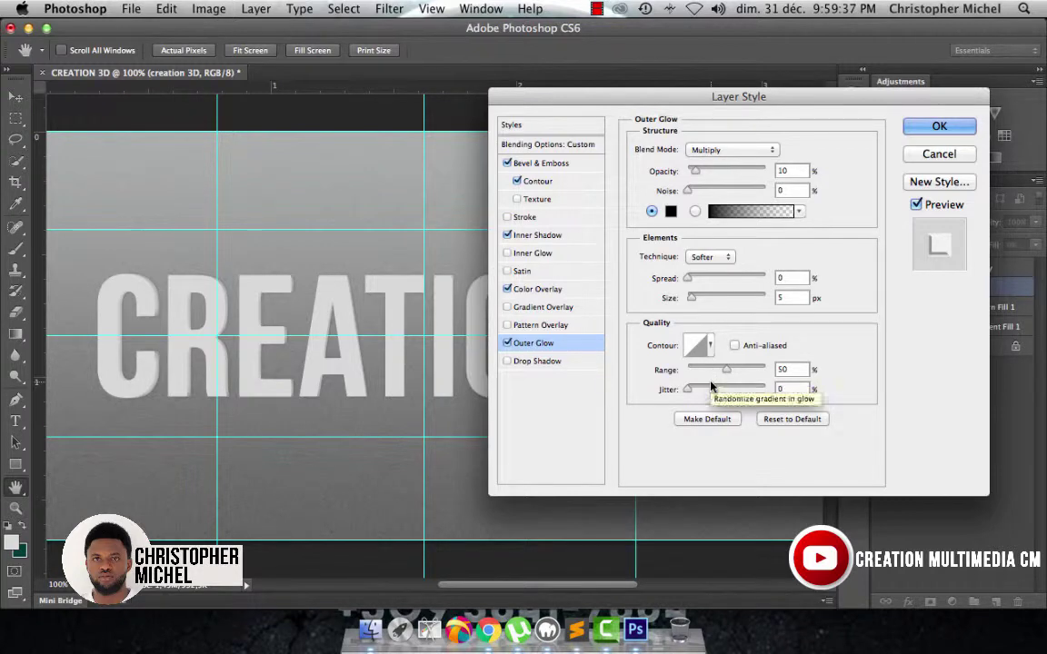
Add a Drop Shadow to the lower text layer with 30% opacity, 90° angle, 2 px distance and 10 px size
click(543, 362)
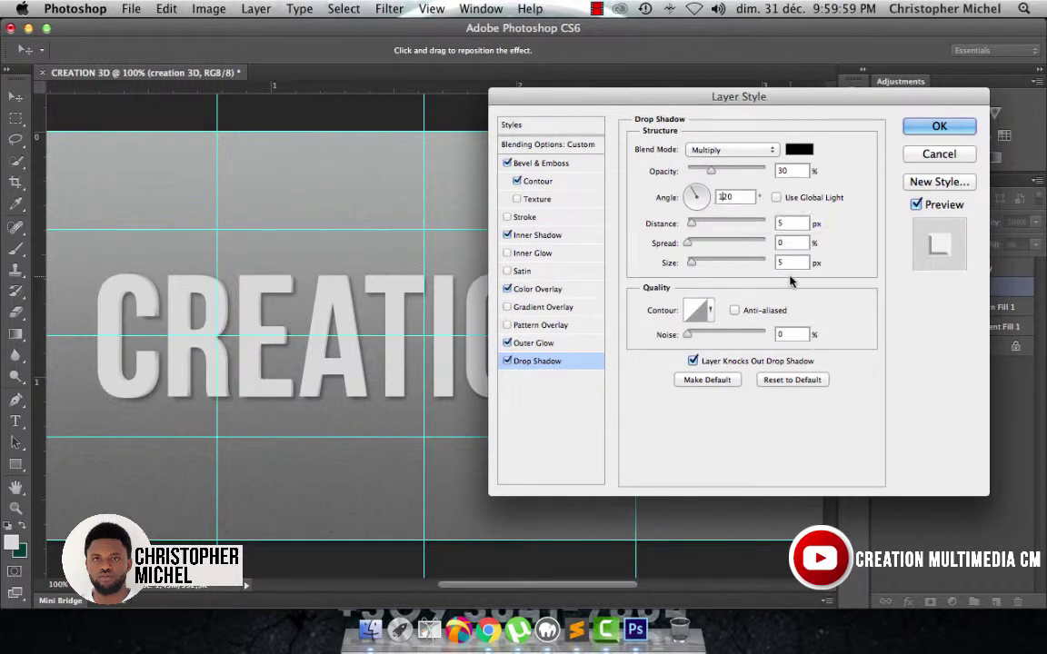
double_click(724, 196)
text(0)
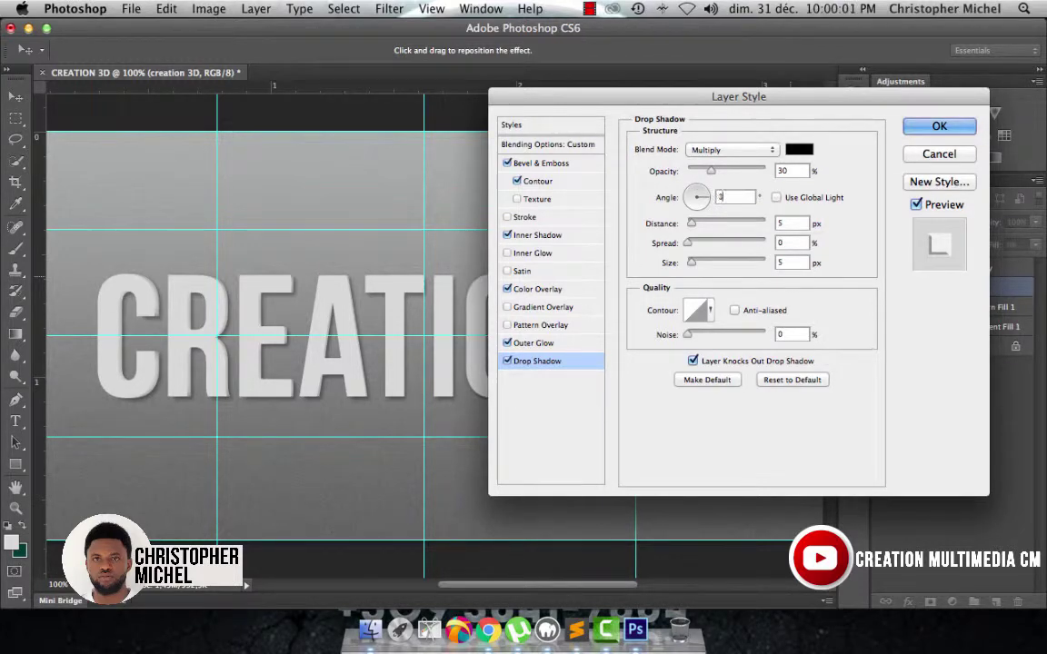
text(0)
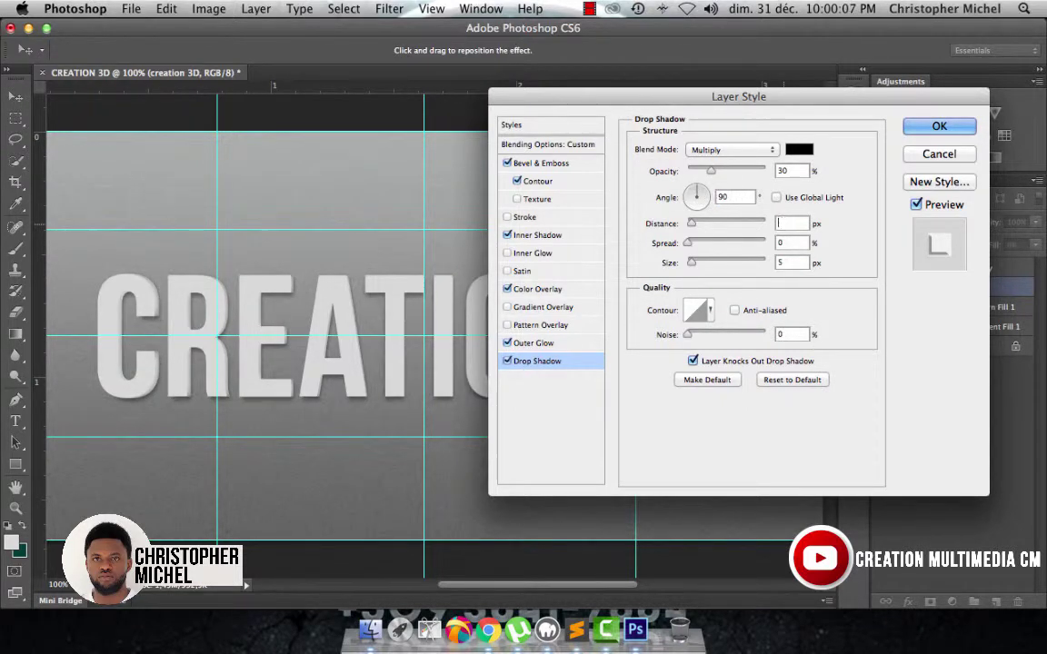
text(2)
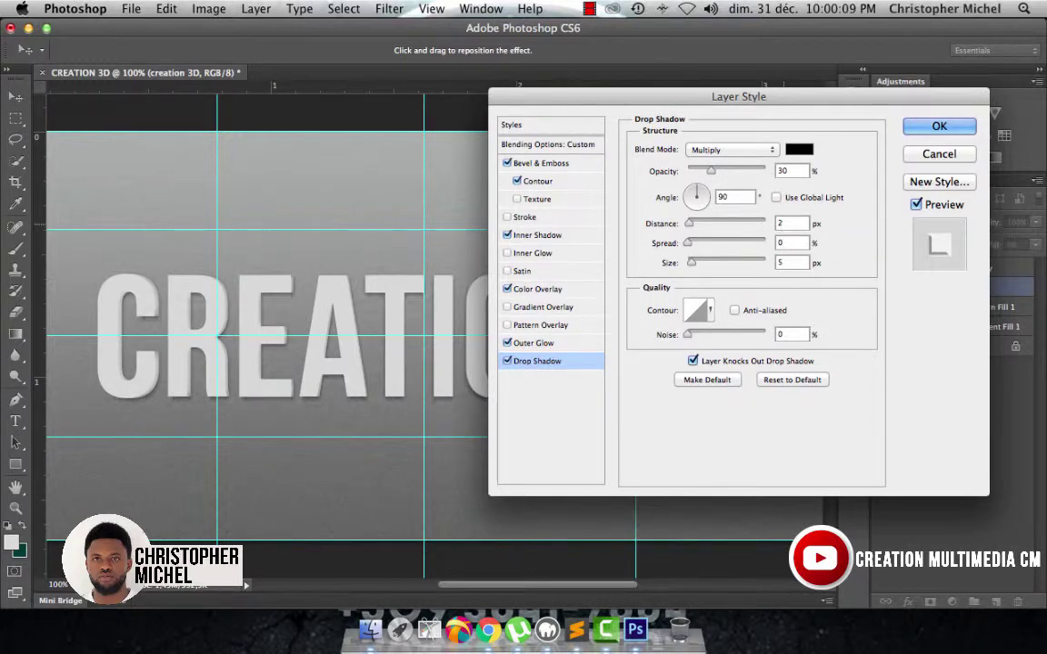
click(780, 262)
text(5)
text(10)
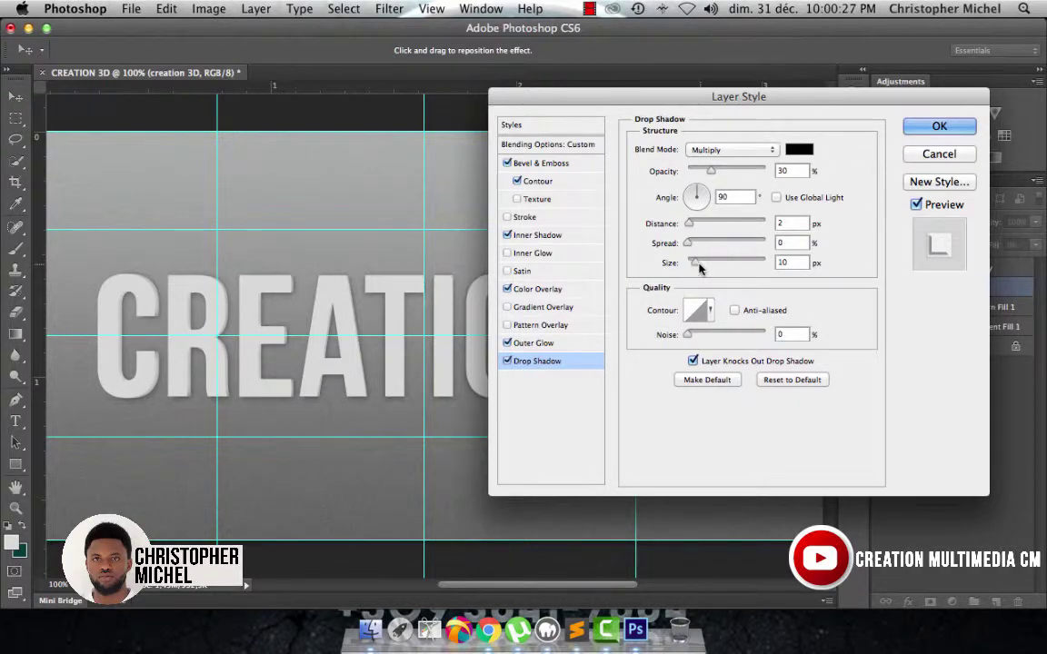
Try larger Drop Shadow sizes up to 109 px, then bring the size back to 10 px
drag(699, 267, 724, 263)
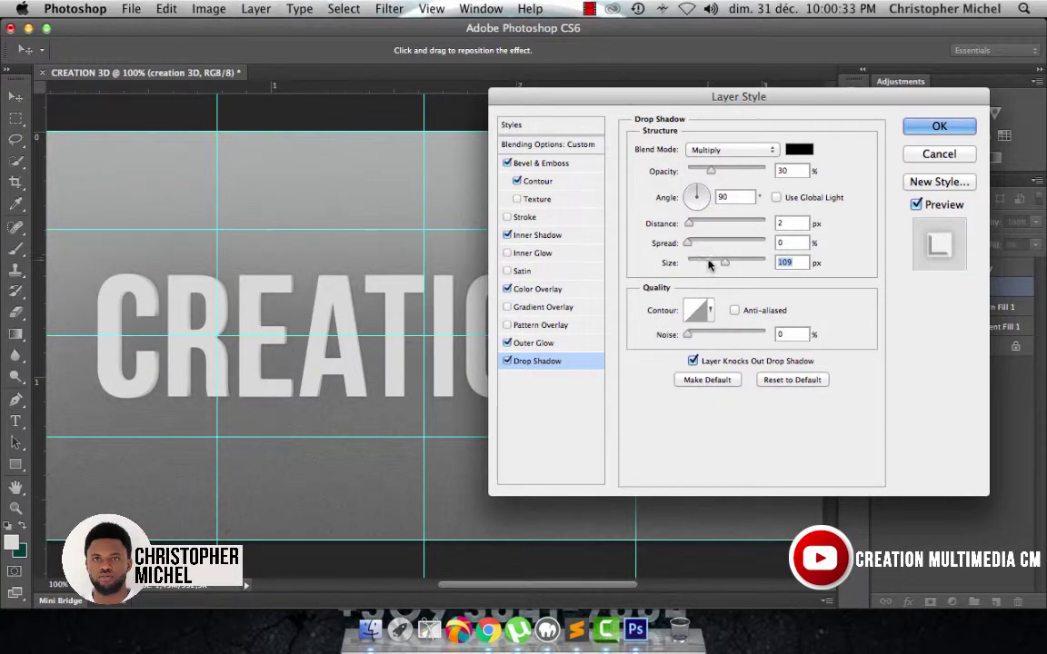
click(706, 262)
drag(706, 263, 692, 263)
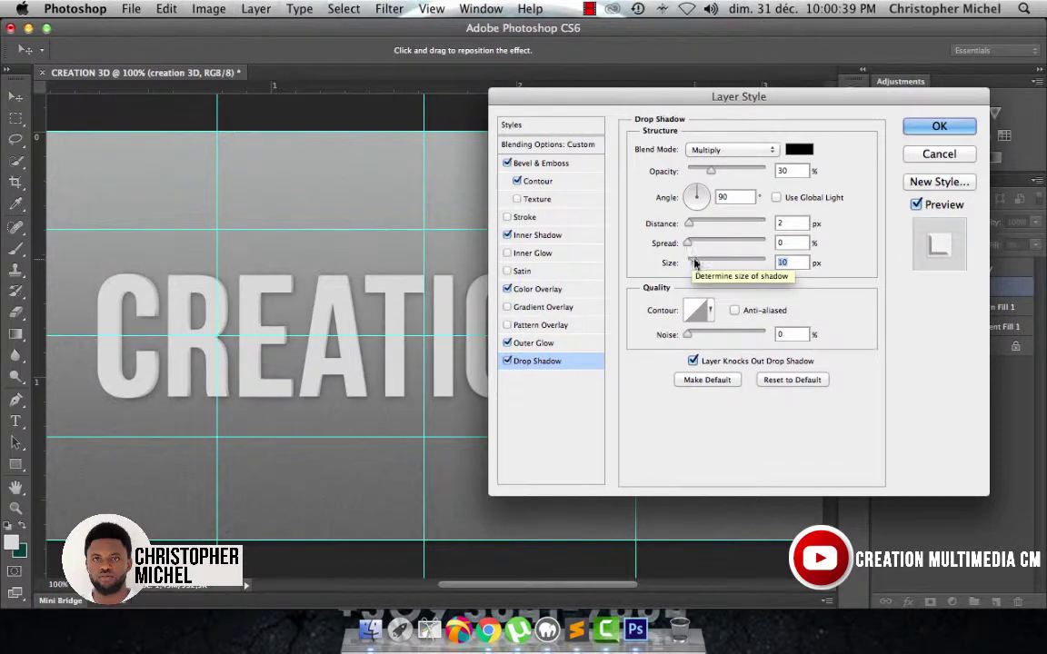
Increase the Drop Shadow's spread to 35% and move the Layer Style dialog aside to uncover the text
drag(687, 243, 701, 245)
click(714, 244)
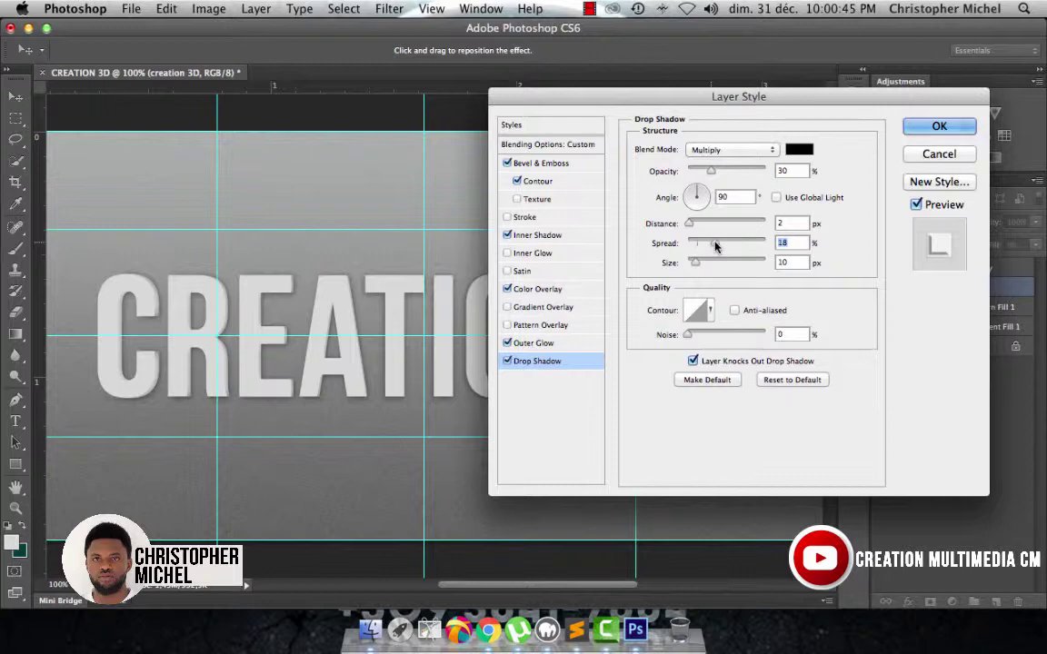
drag(602, 96, 792, 112)
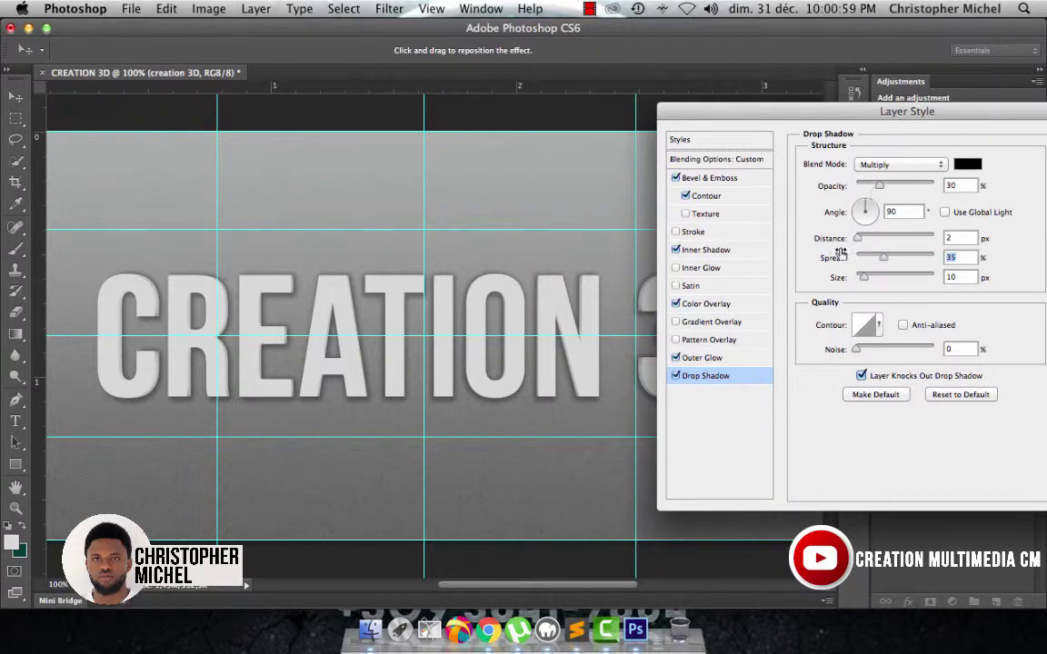
Set the Outer Glow's size to 20 px
click(730, 359)
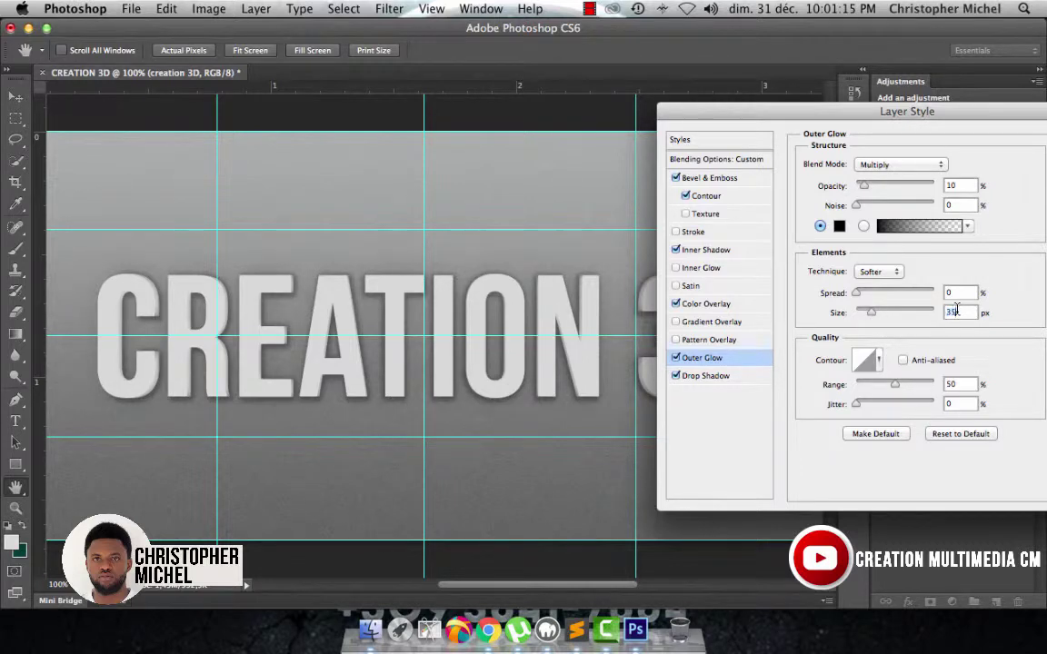
text(2)
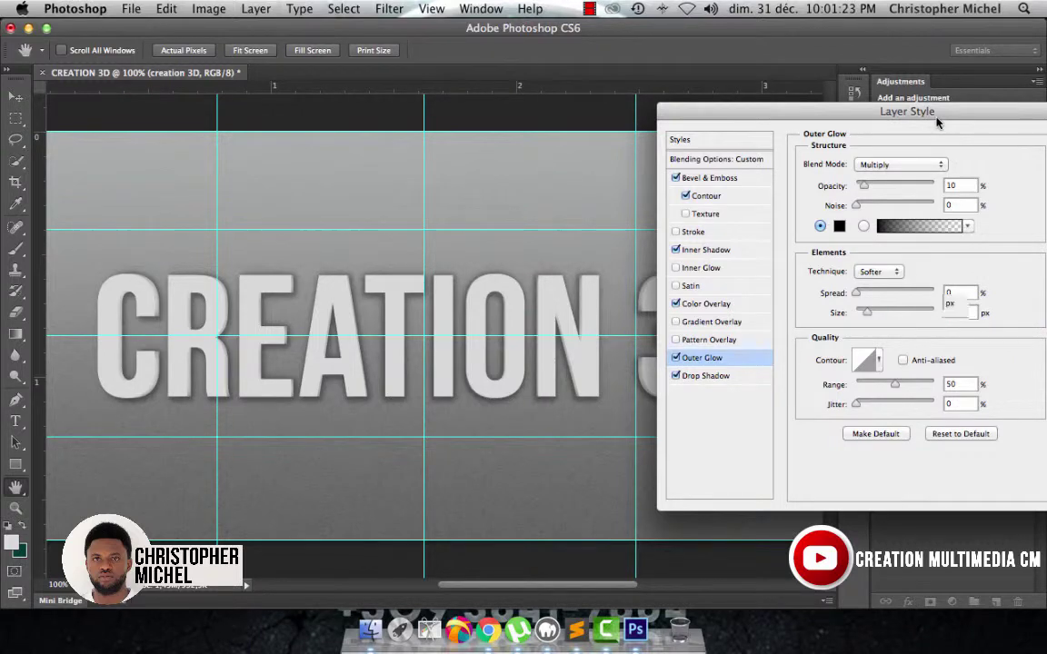
drag(938, 123, 881, 100)
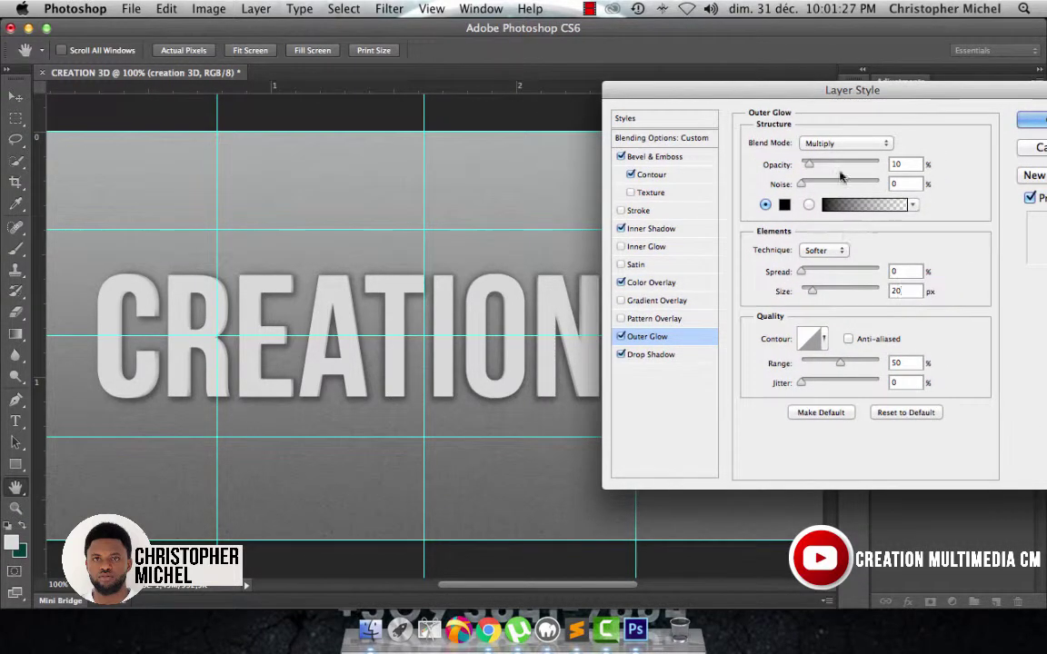
Review the Color Overlay's color, keep #f2f2f2, and apply the layer style to the lower text layer
click(668, 285)
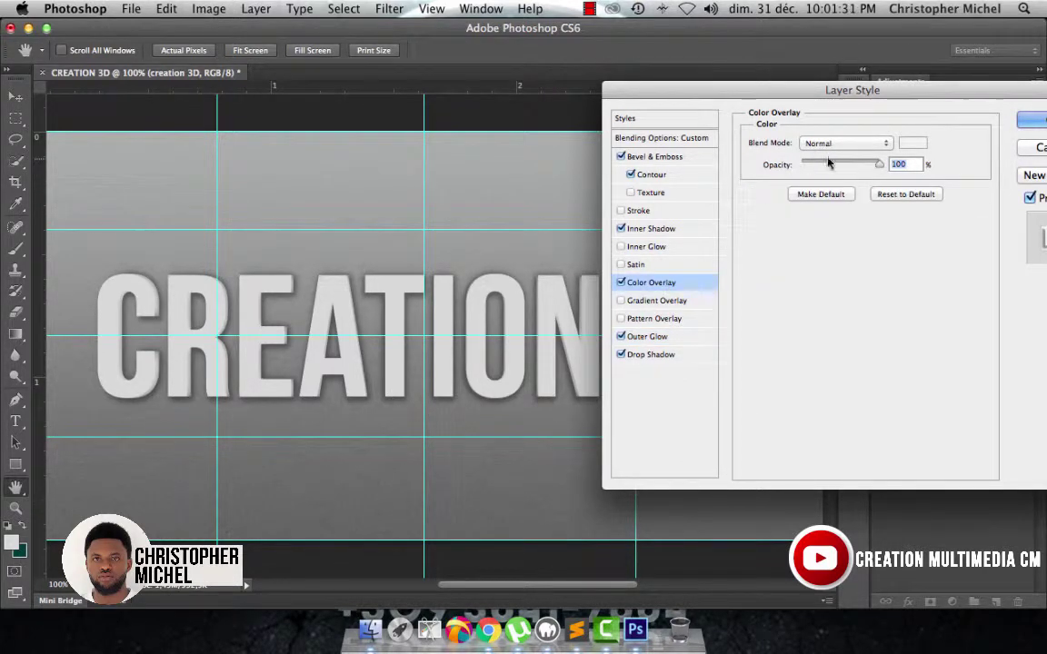
click(905, 143)
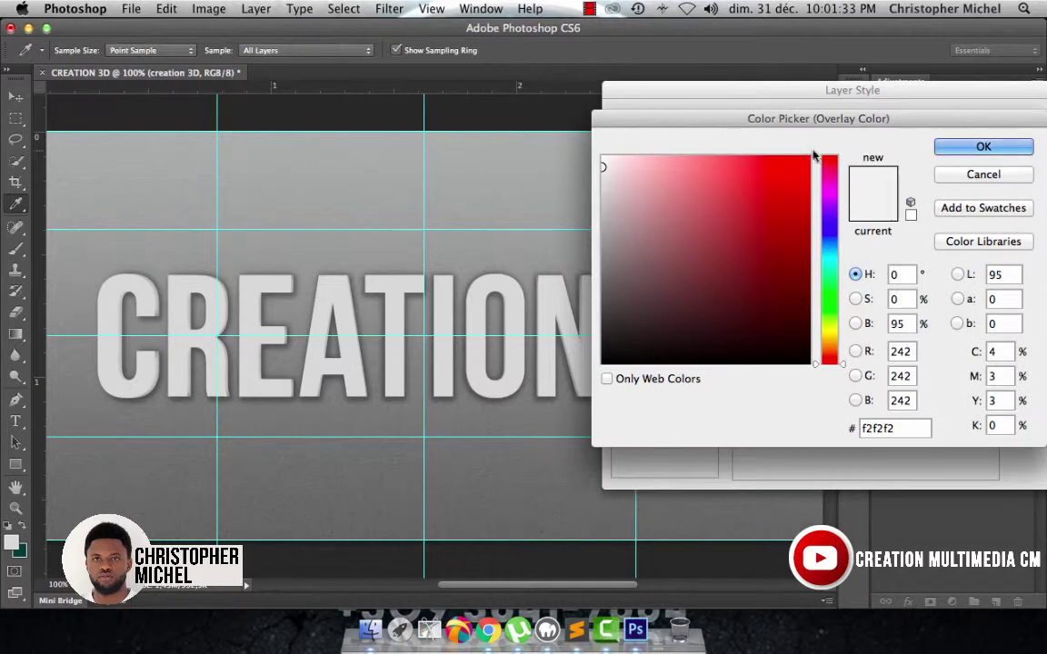
drag(734, 116, 795, 129)
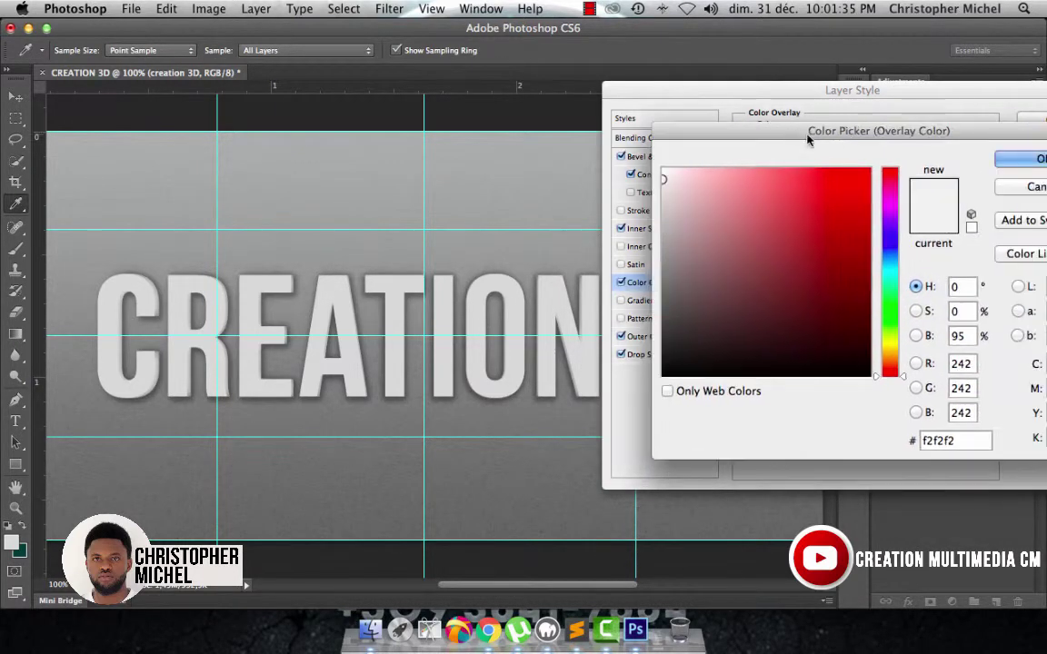
click(1016, 161)
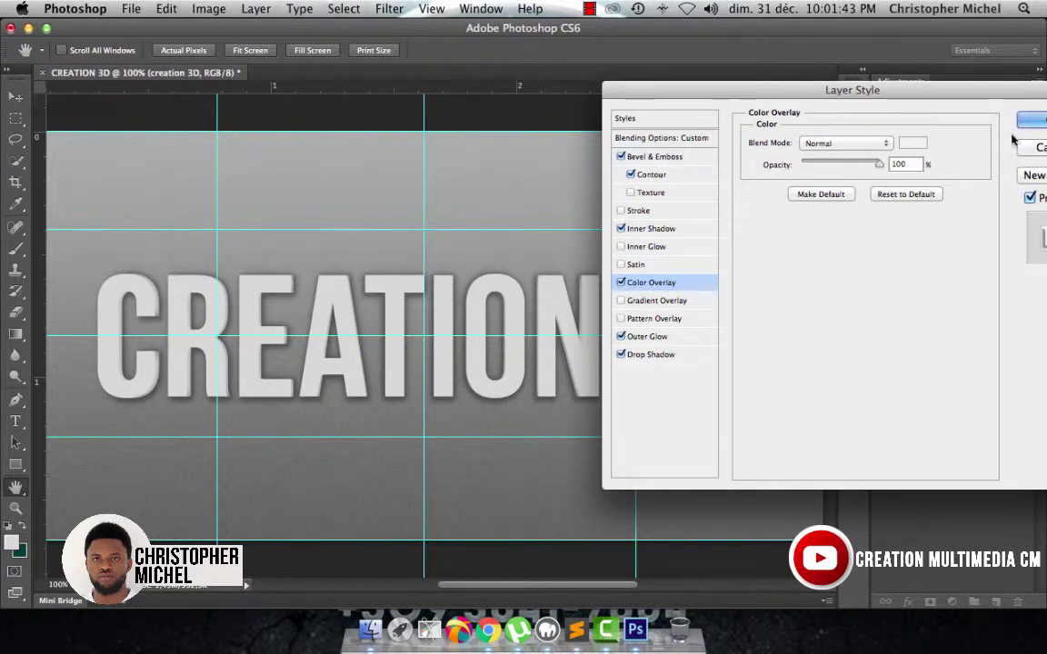
key(Return)
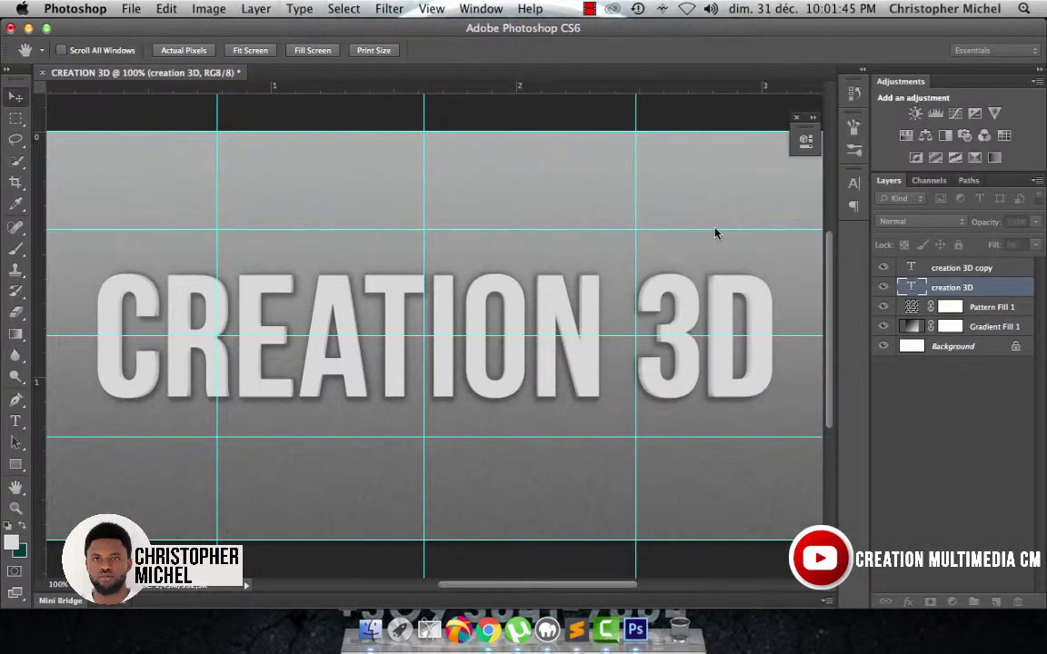
Collapse the effects list of the creation 3D layer
key(v)
key(super+minus)
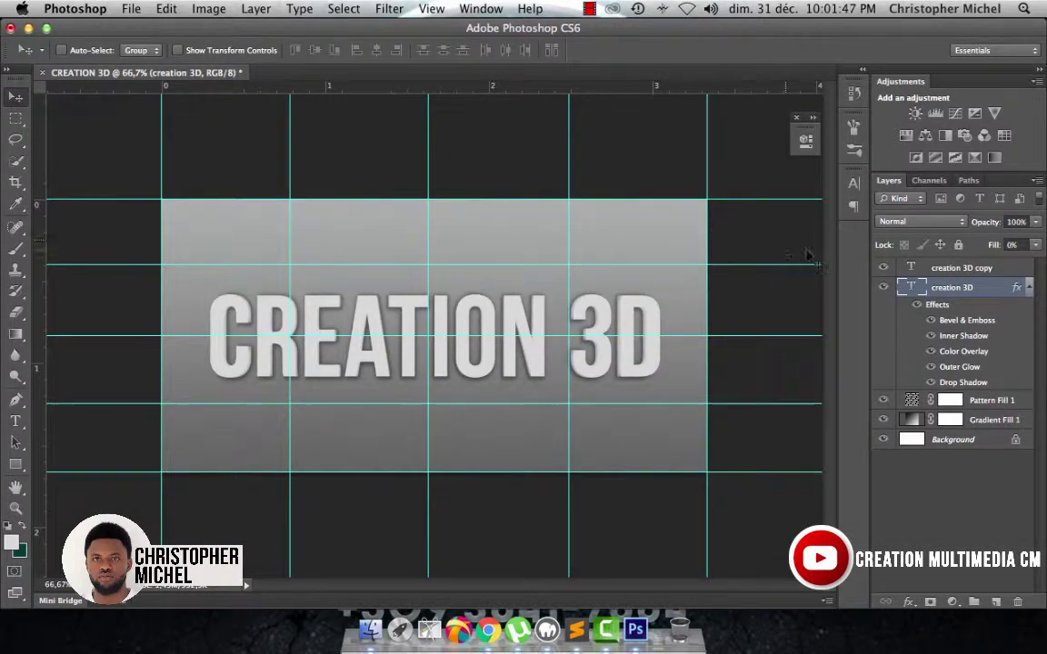
click(1029, 287)
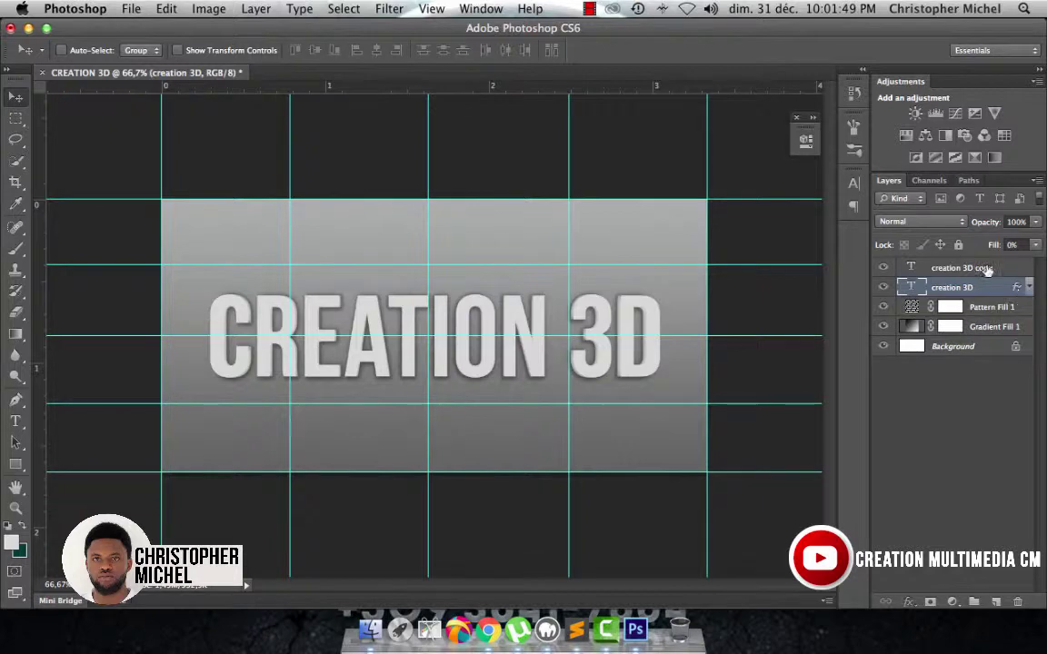
Add a Curves adjustment layer above creation 3D copy, raising the highlights and slightly lowering the shadows into a gentle S-curve
click(977, 267)
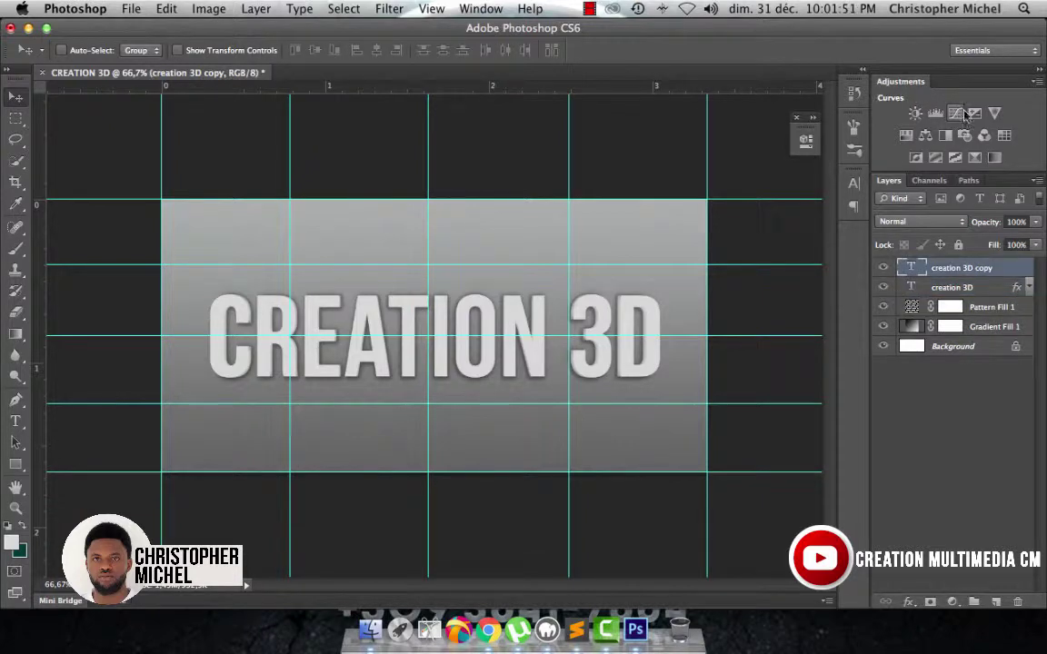
click(964, 111)
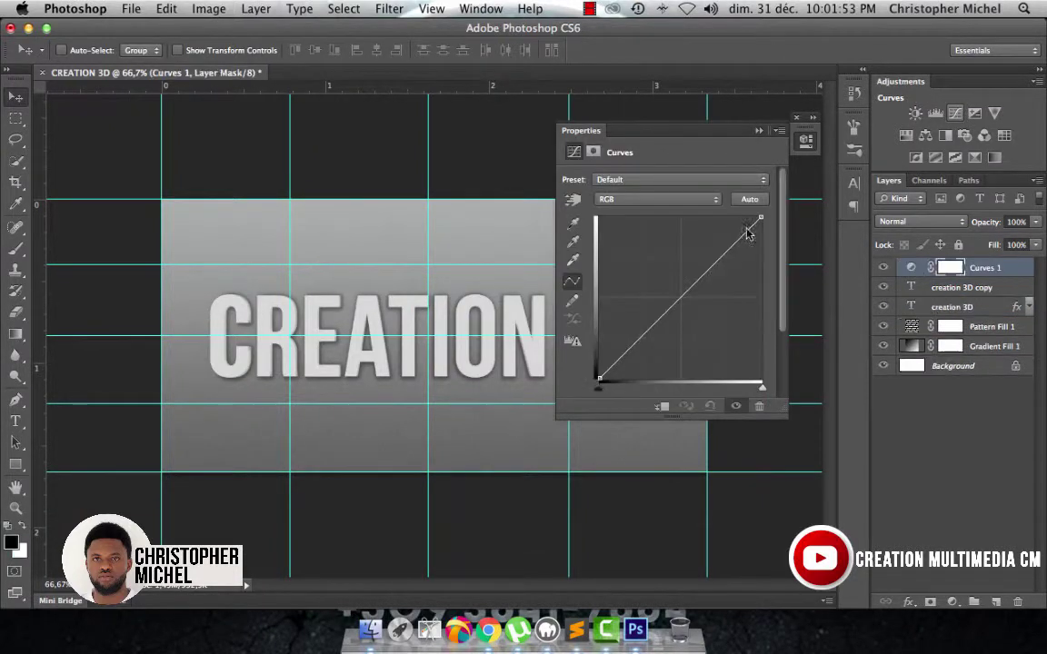
mouse_move(718, 260)
mouse_down()
mouse_move(725, 234)
mouse_move(715, 241)
mouse_up()
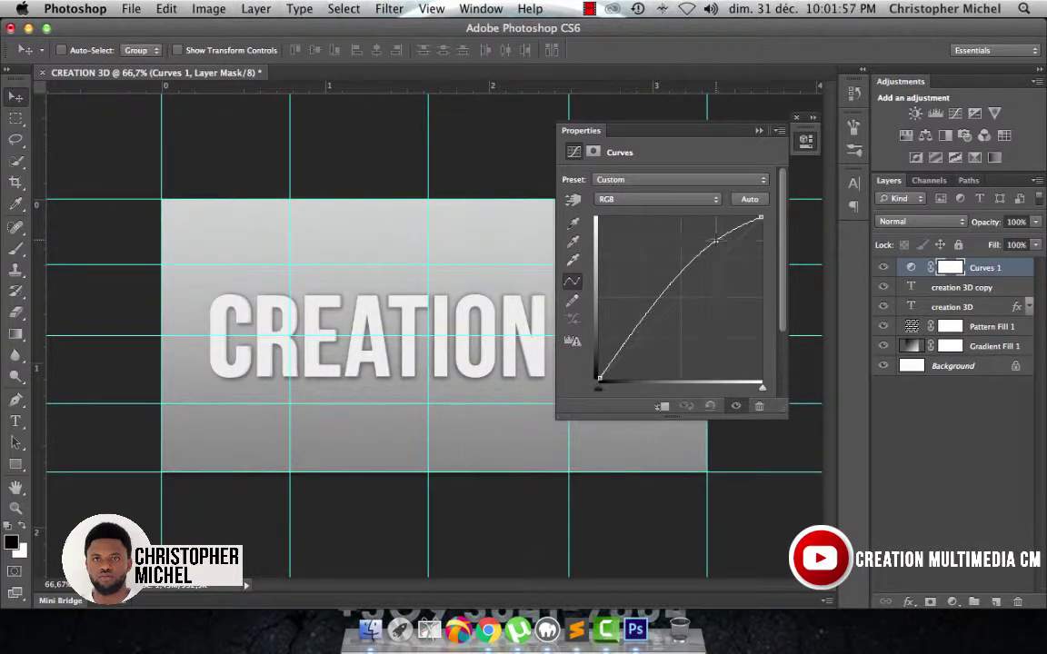
drag(647, 313, 652, 321)
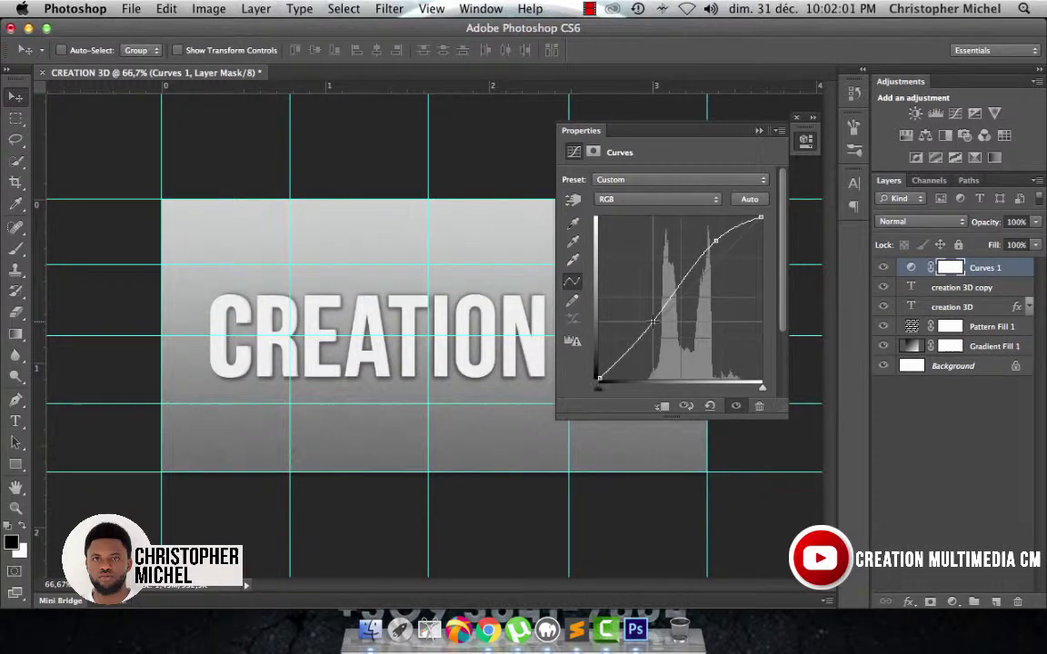
click(758, 131)
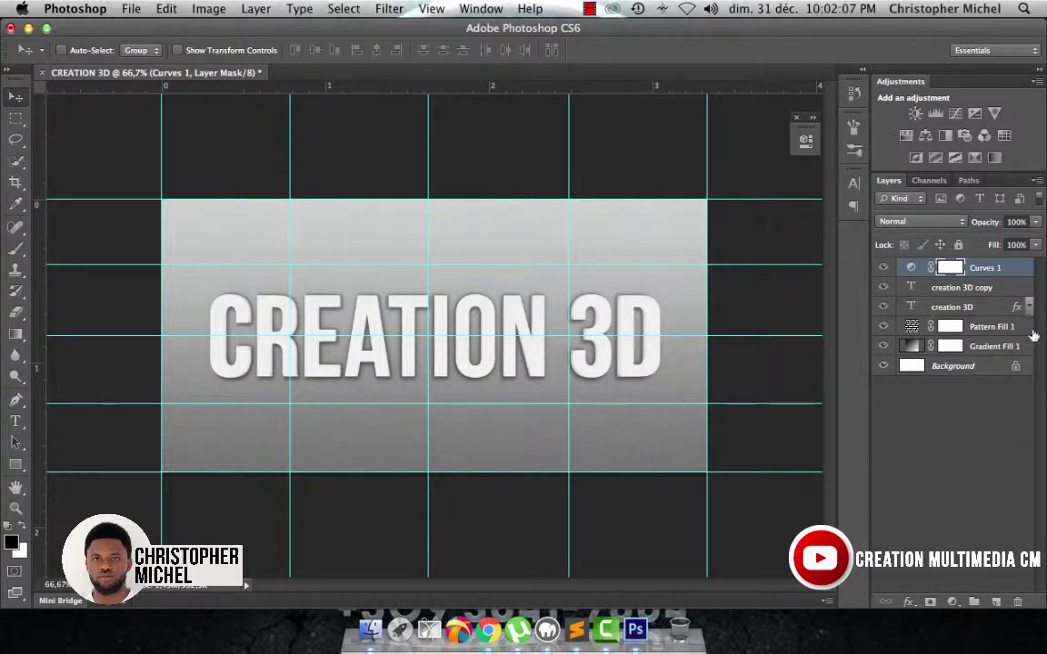
Reopen the creation 3D layer's style and set the Outer Glow's size to 15 px
click(973, 307)
double_click(977, 307)
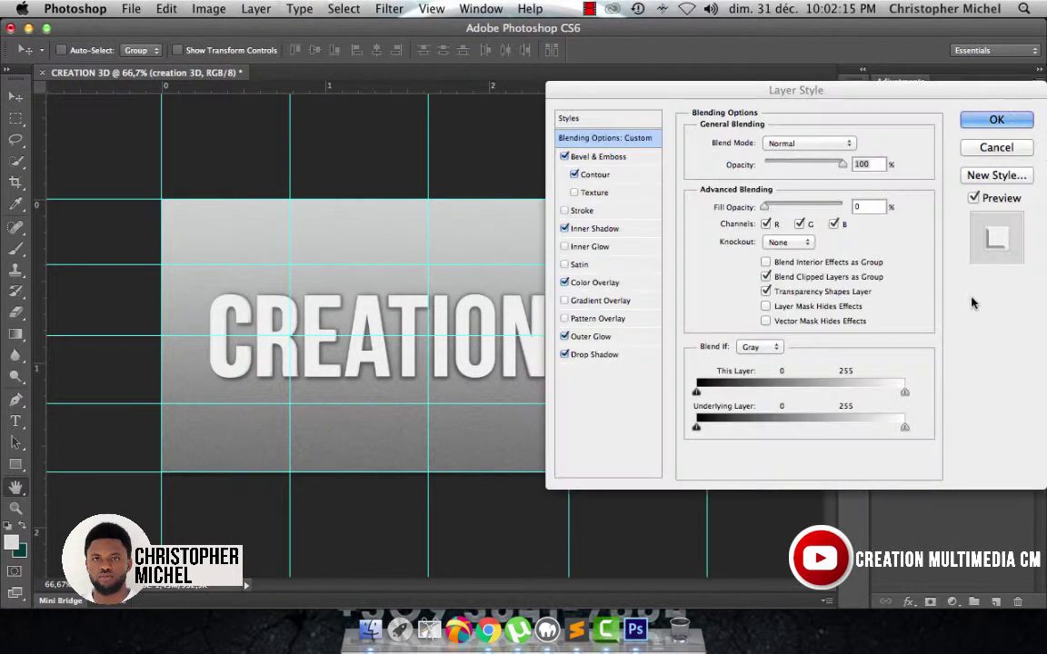
click(603, 340)
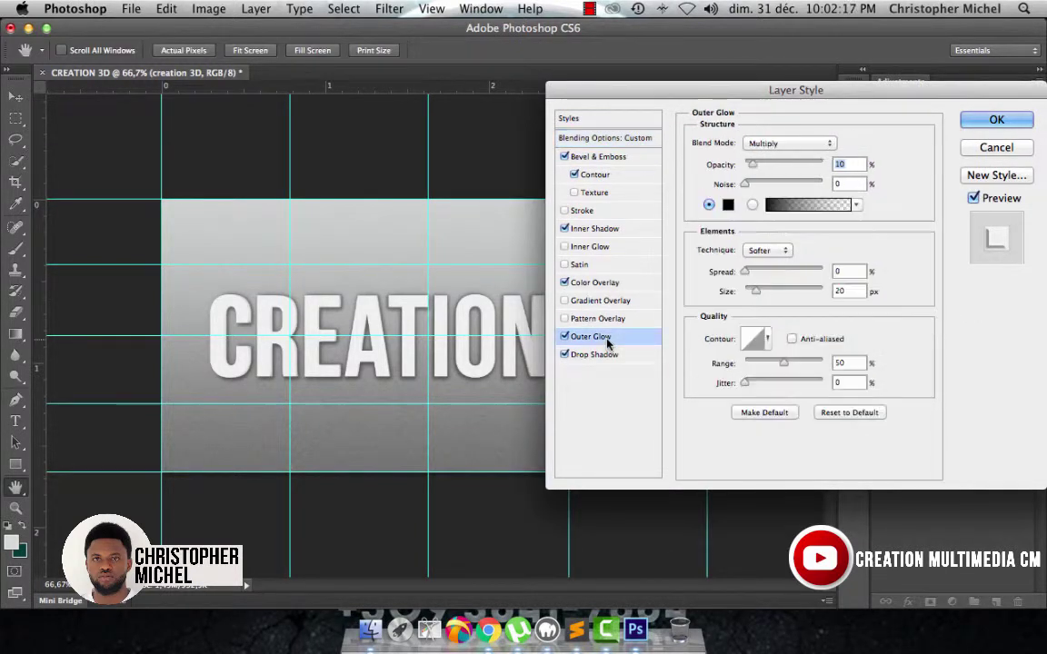
drag(754, 291, 753, 294)
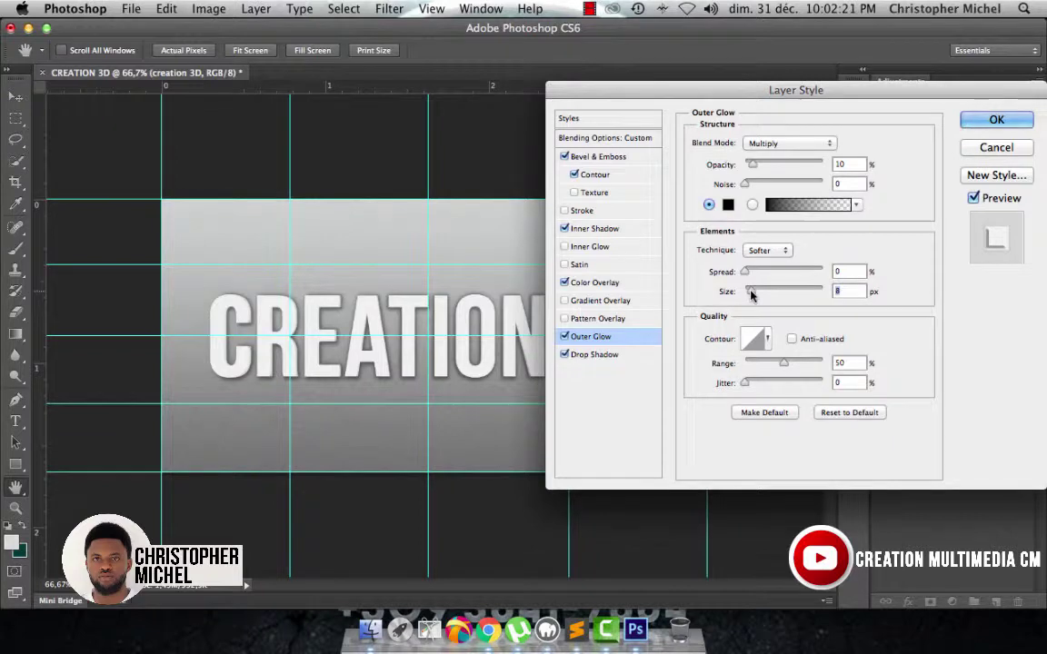
text(815)
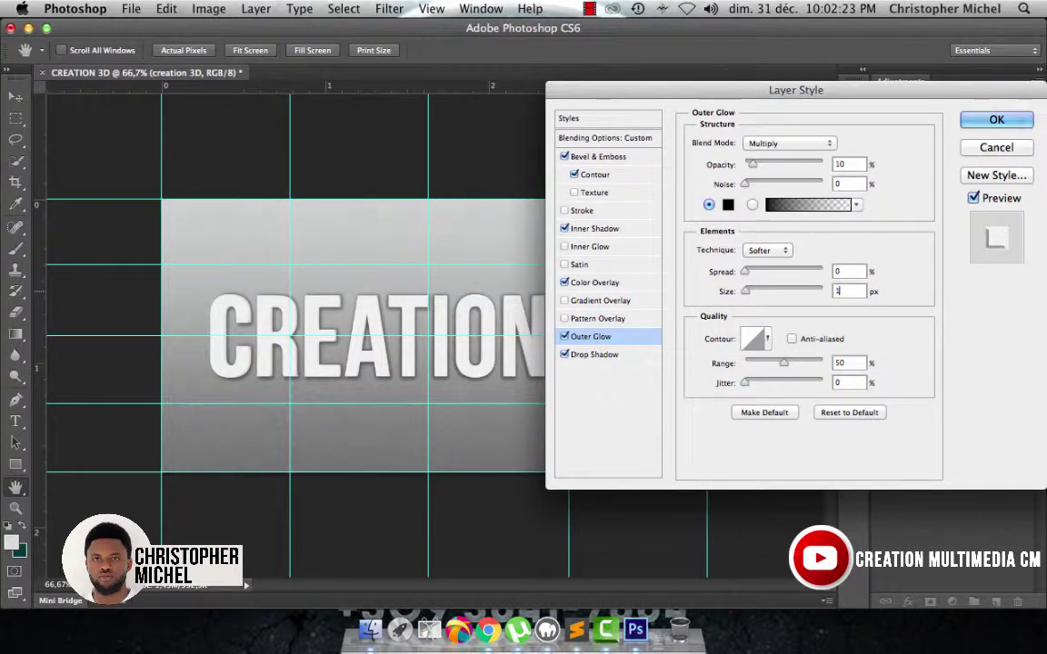
Reduce the Drop Shadow's spread to 0% and apply the layer style
click(626, 356)
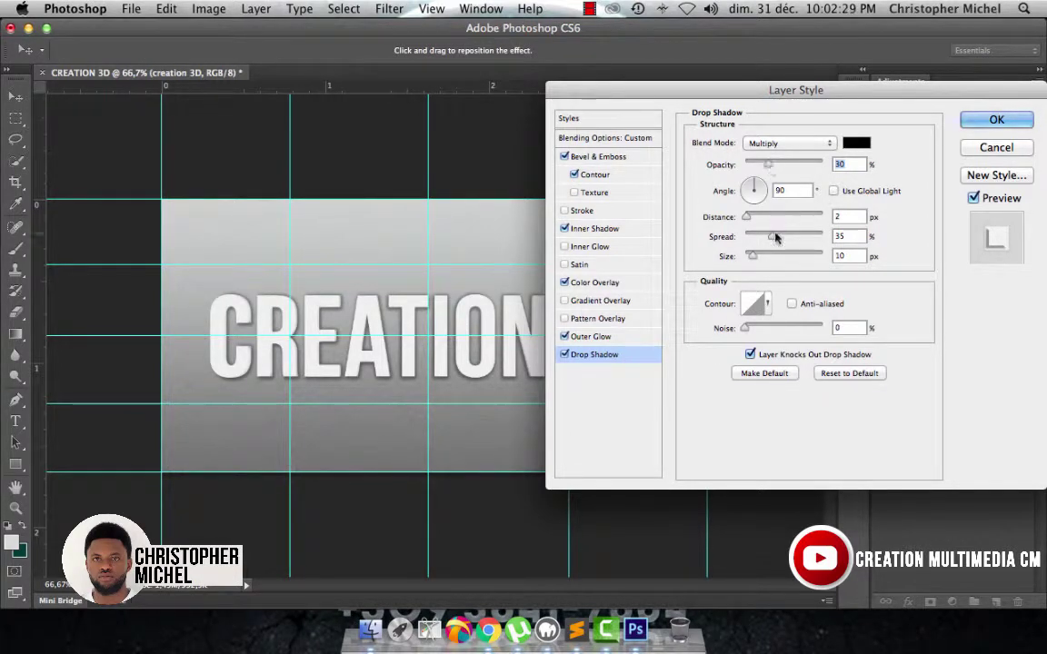
drag(772, 236, 741, 239)
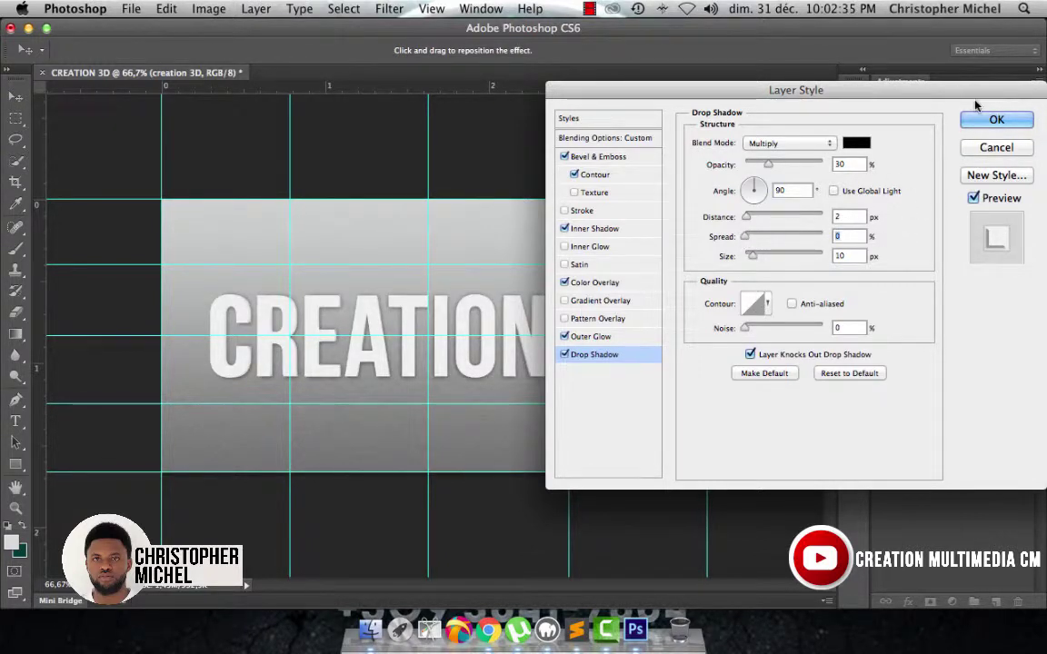
click(995, 120)
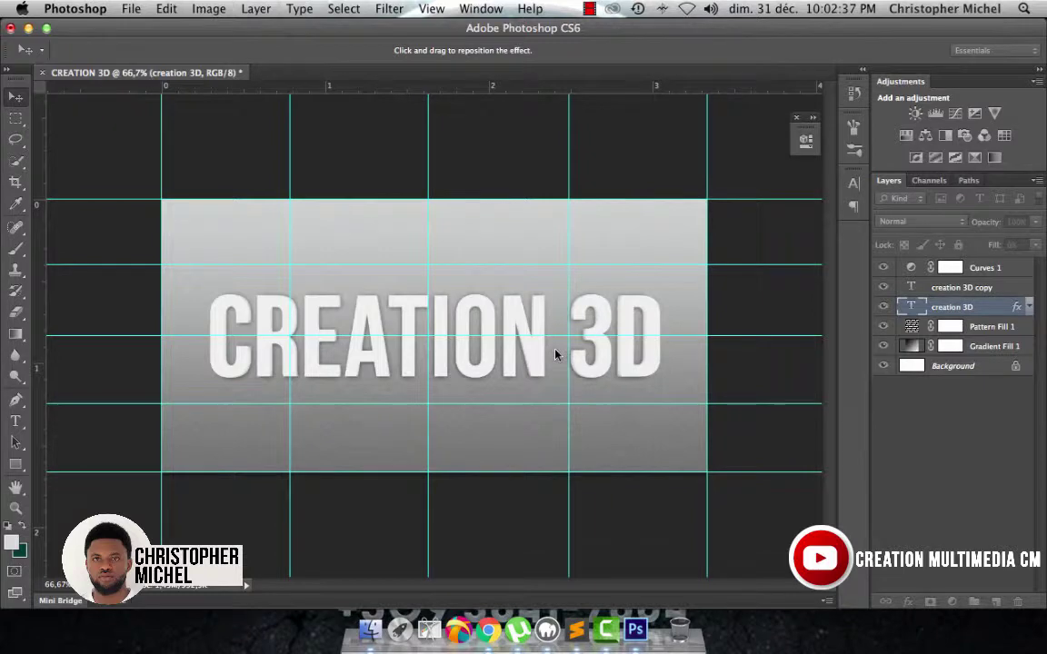
key(super+plus)
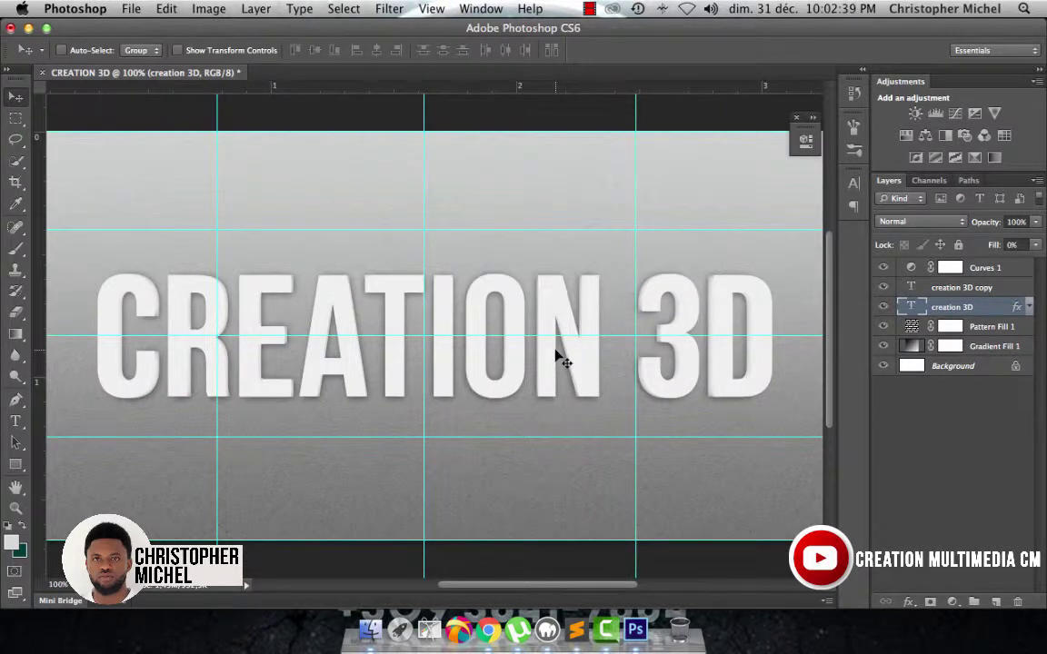
Group the Curves 1, creation 3D copy and creation 3D layers together and name the group 3D1
key(super+minus)
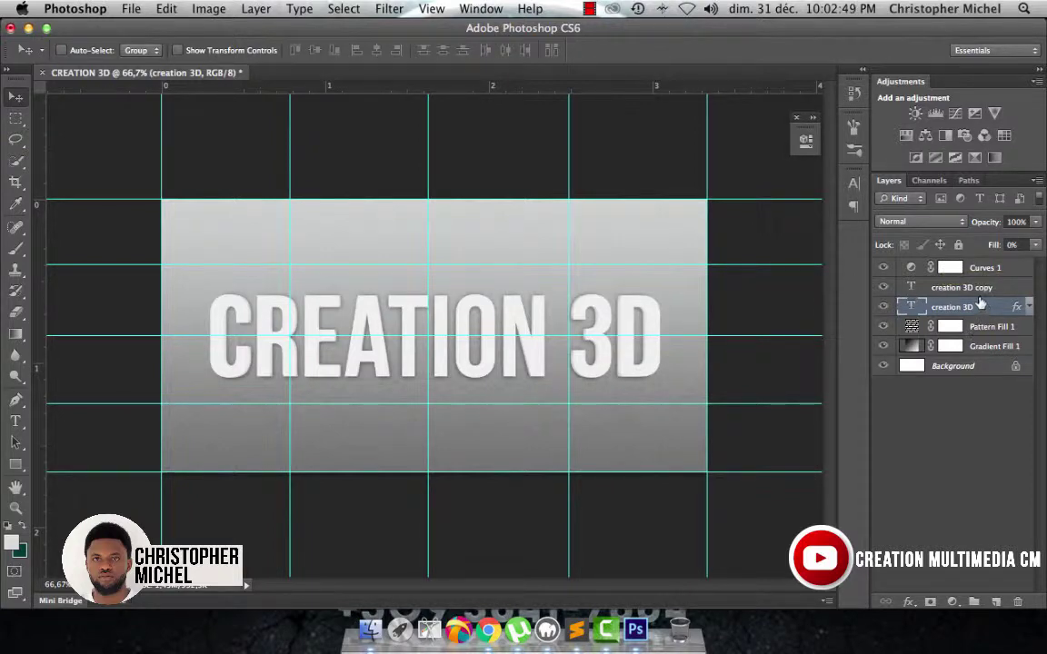
shift+click(977, 287)
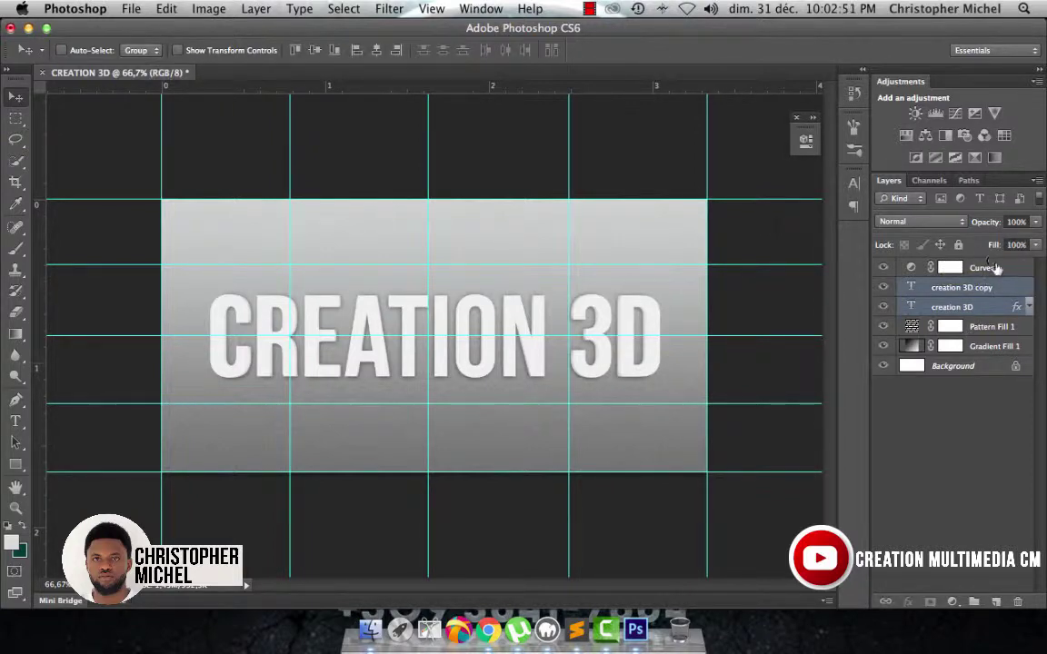
shift+click(997, 268)
key(super+g)
double_click(946, 267)
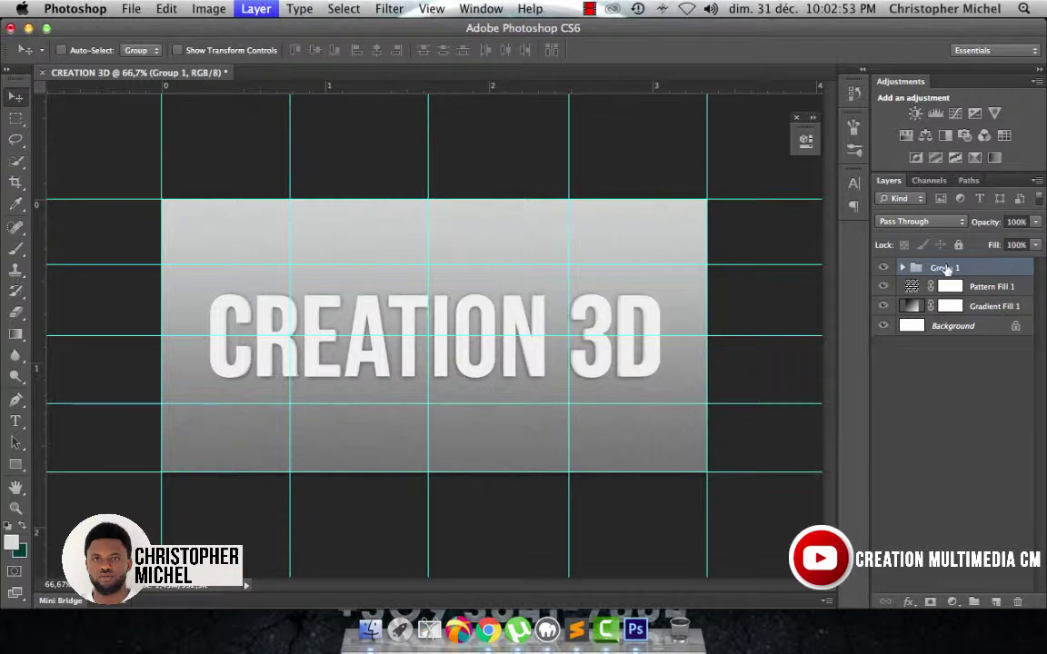
text(3)
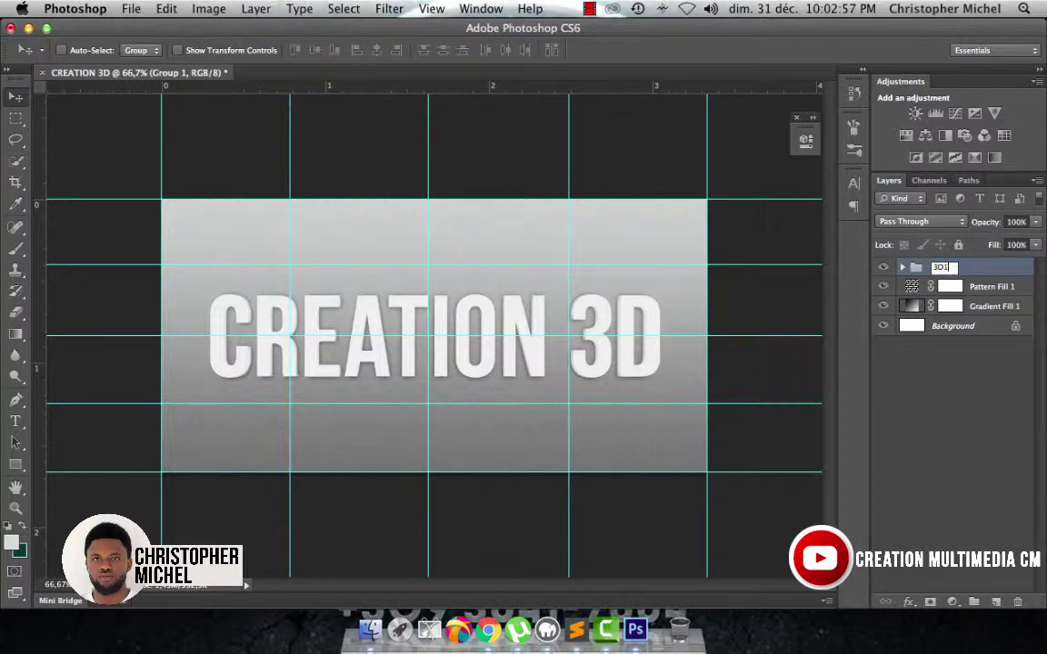
text(D1)
key(Return)
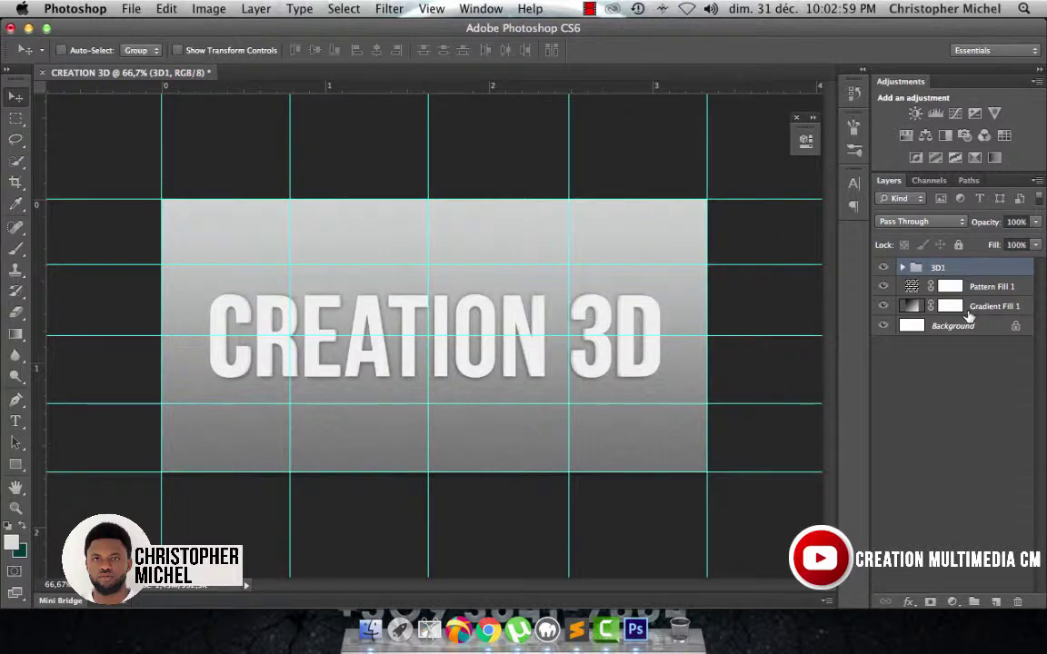
Duplicate the 3D1 group and expand the duplicate to show its layers
key(super+j)
click(884, 286)
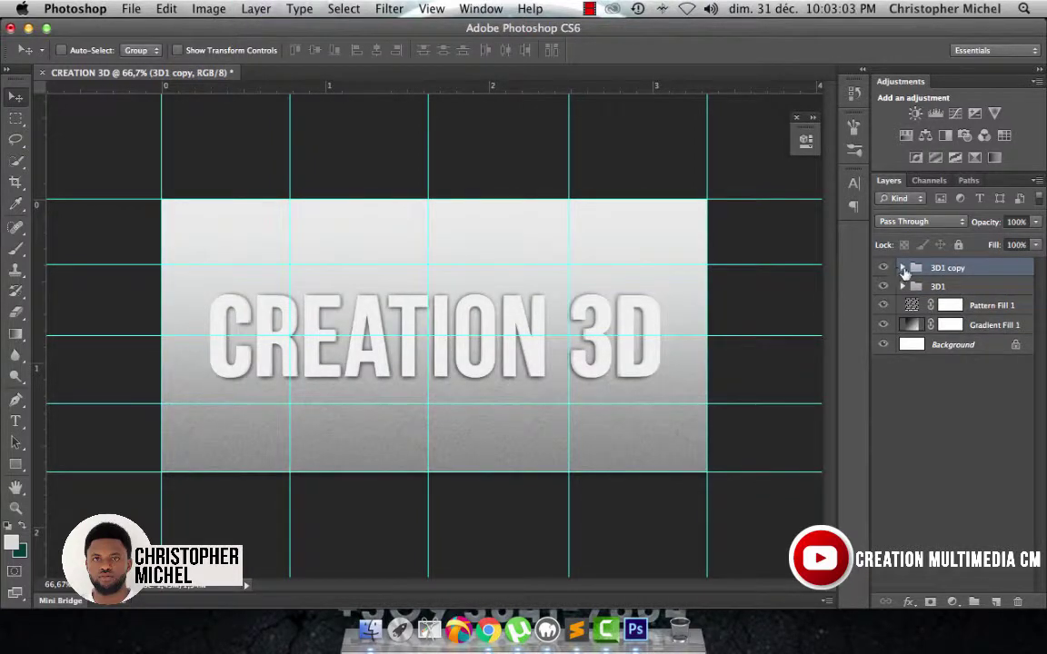
click(902, 269)
Recolor the creation 3D copy text inside the 3D1 copy group to pure red, ff0000
click(946, 309)
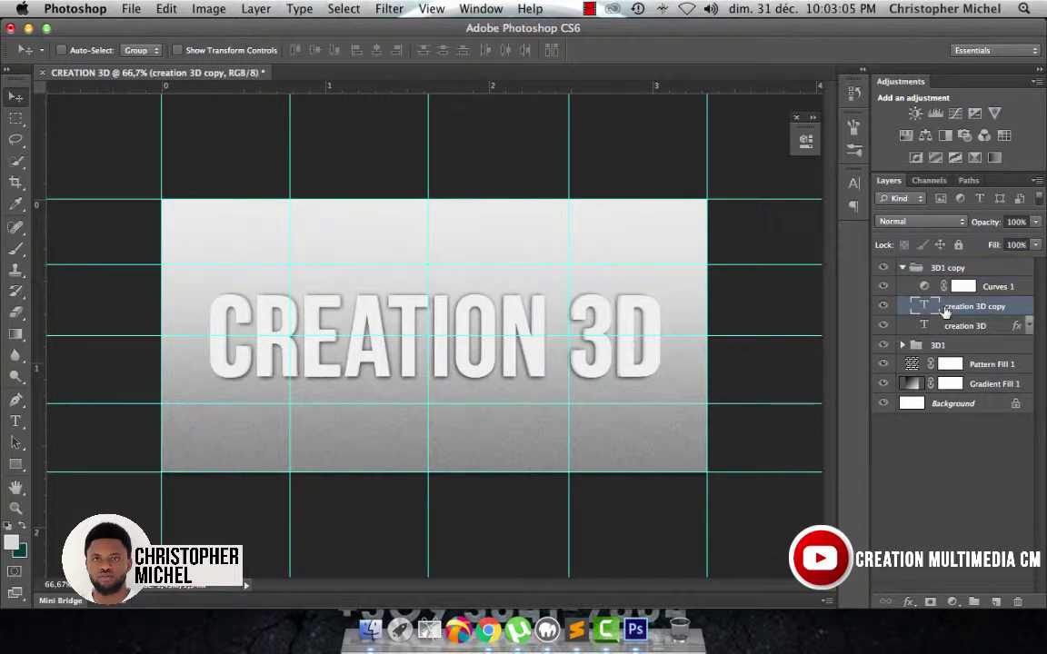
key(t)
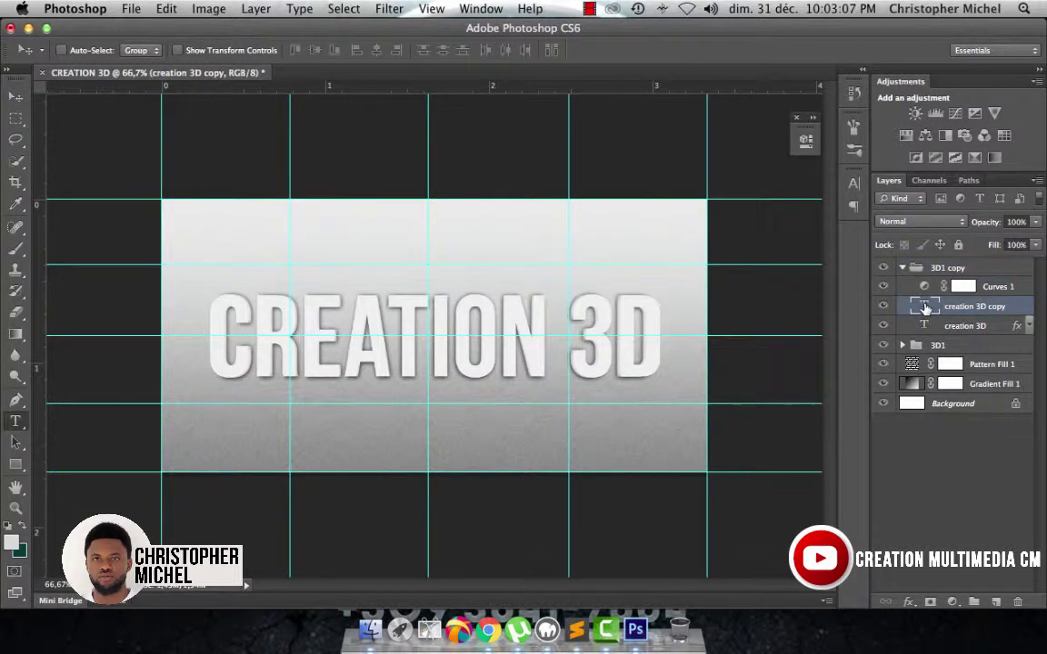
double_click(924, 307)
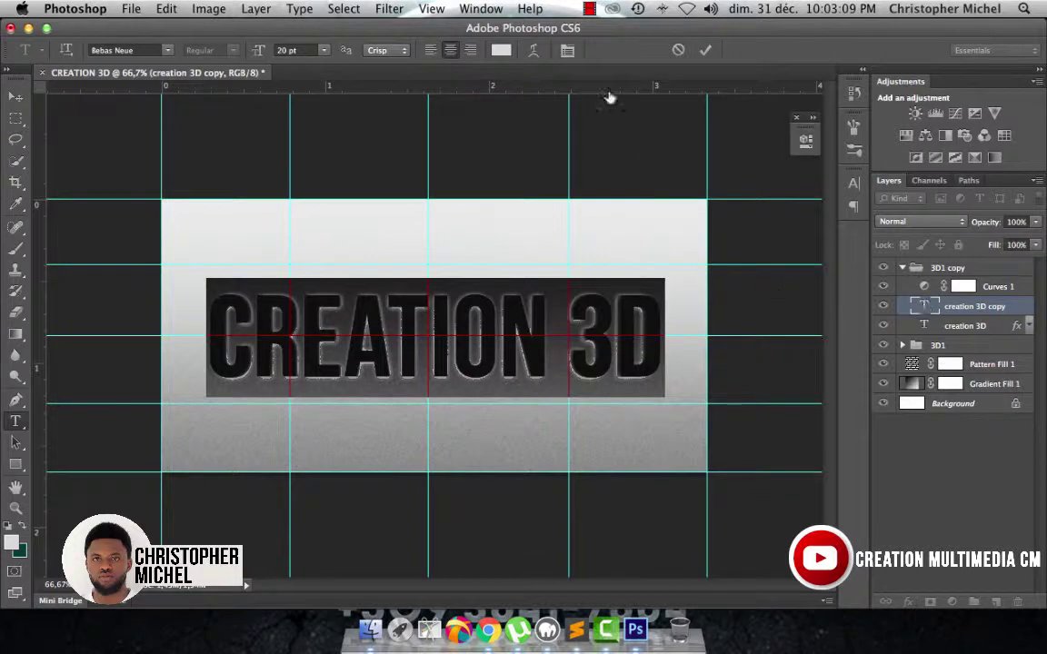
click(500, 50)
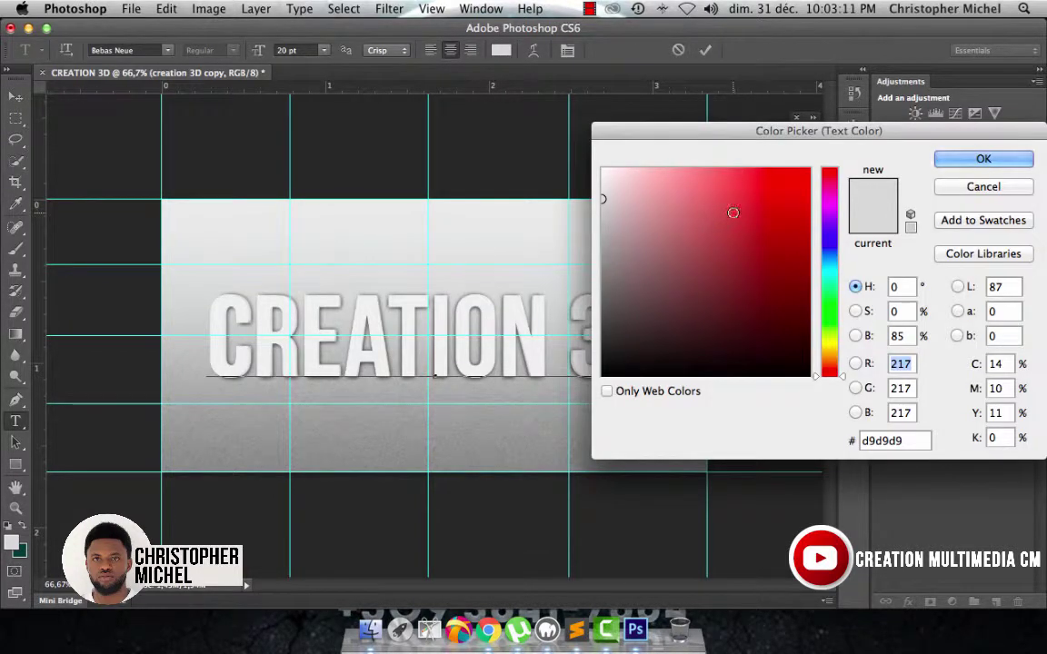
drag(734, 211, 810, 169)
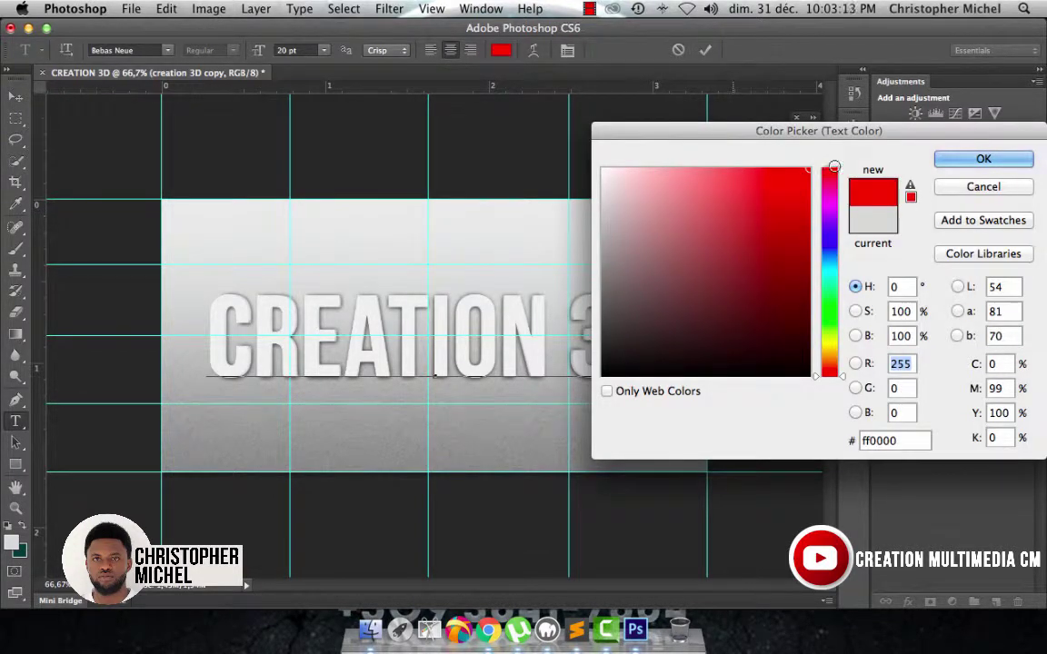
click(983, 161)
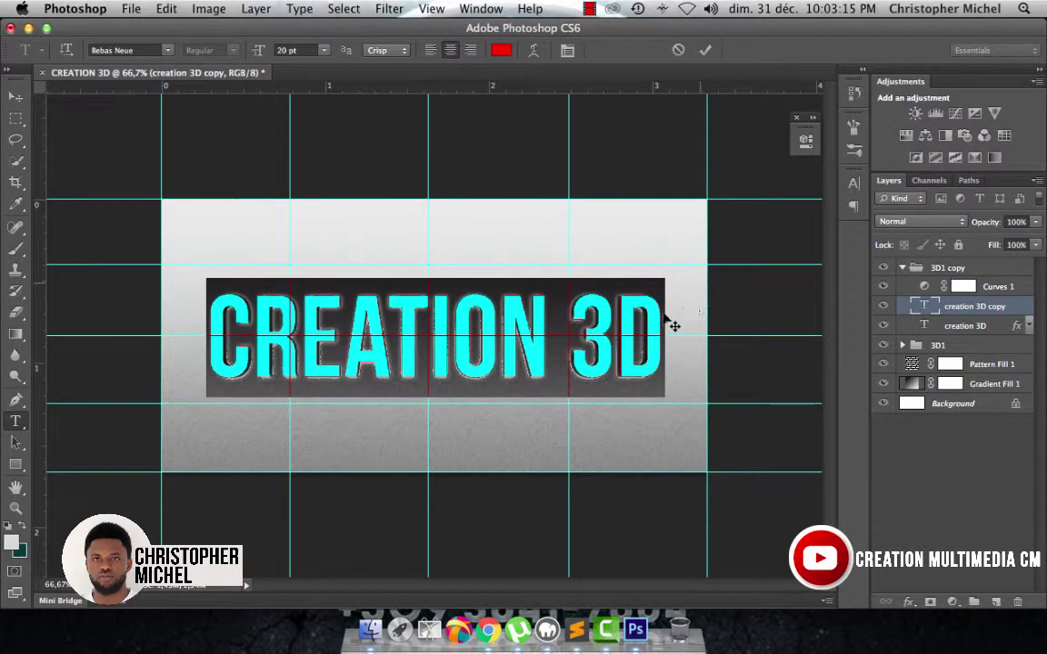
click(649, 319)
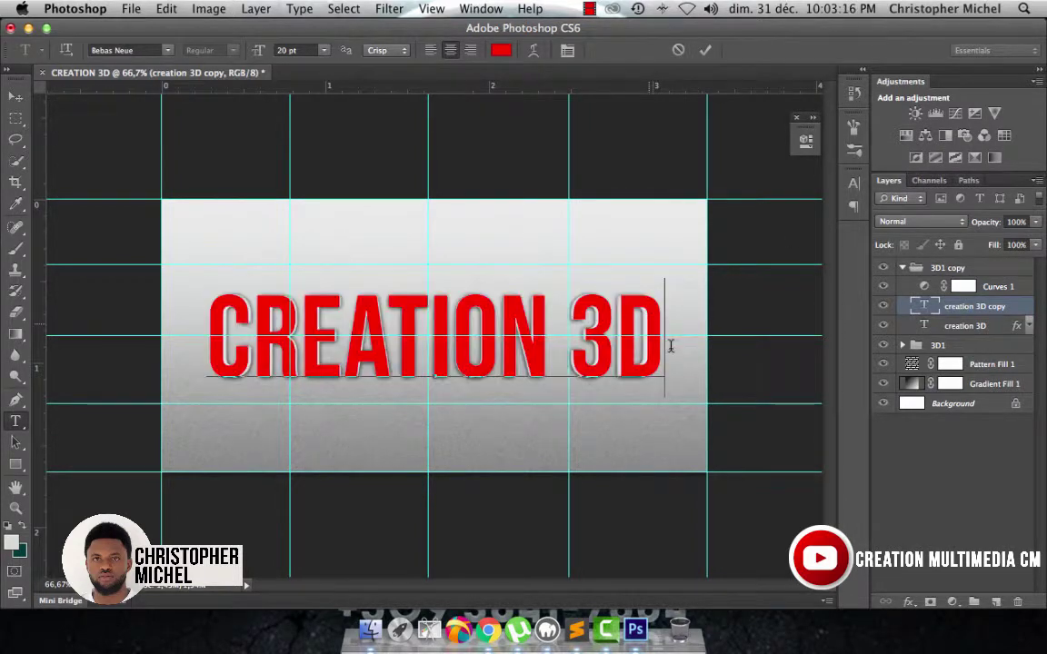
click(16, 96)
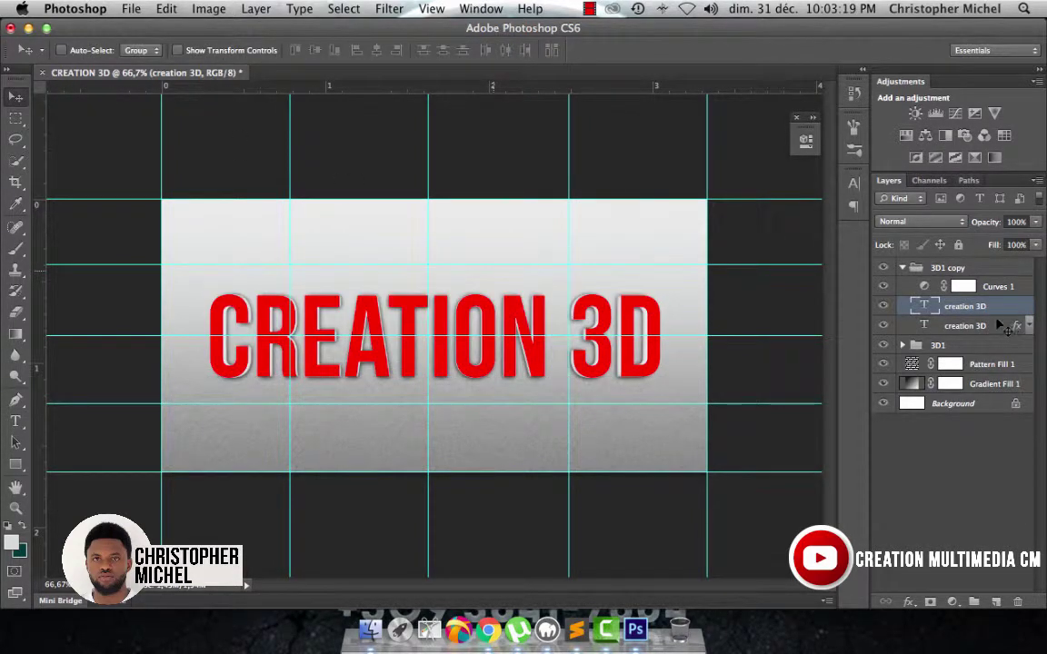
double_click(924, 325)
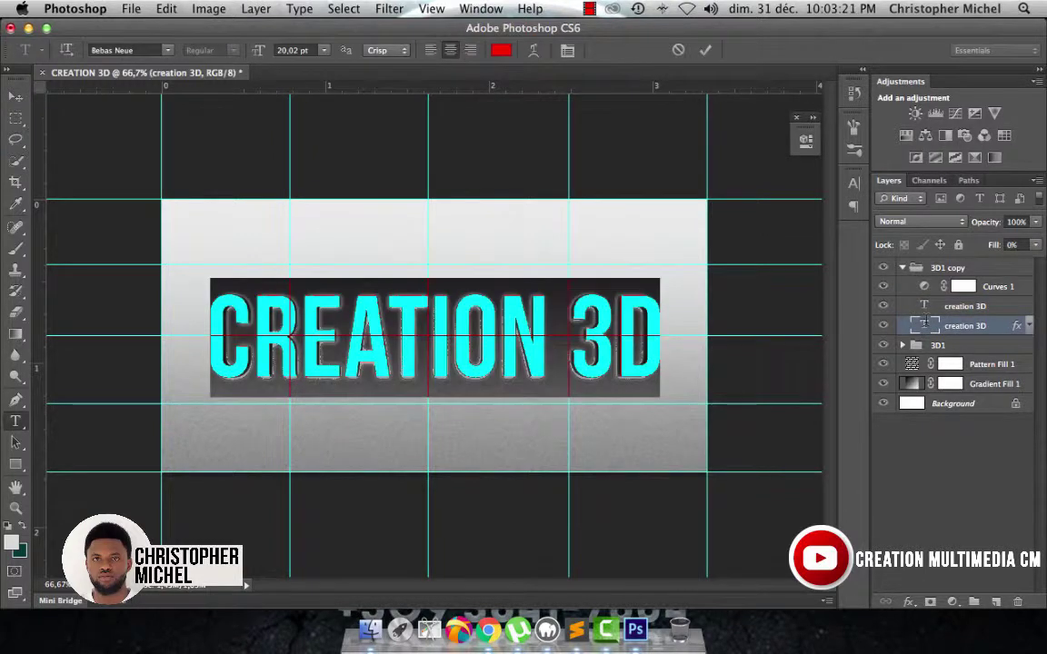
click(500, 50)
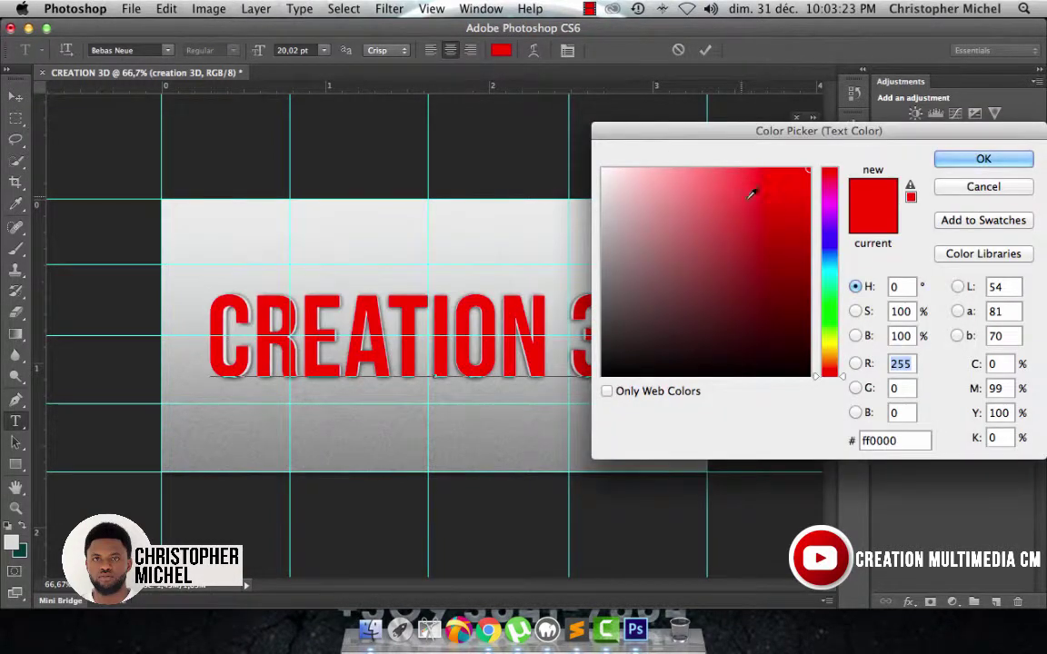
drag(805, 220, 850, 157)
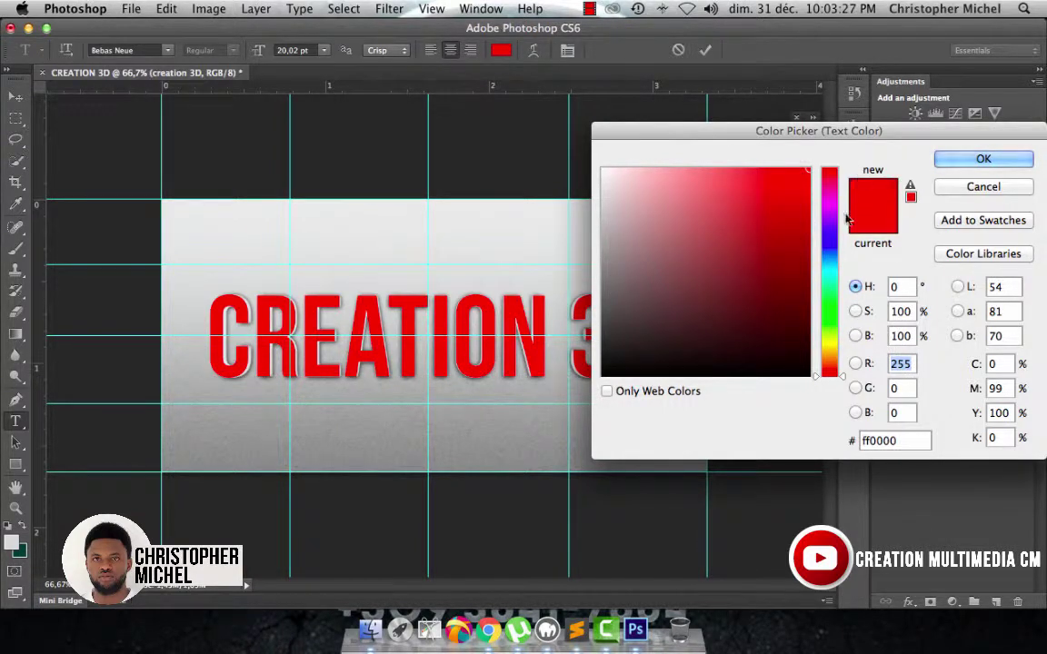
drag(807, 248, 814, 248)
click(969, 163)
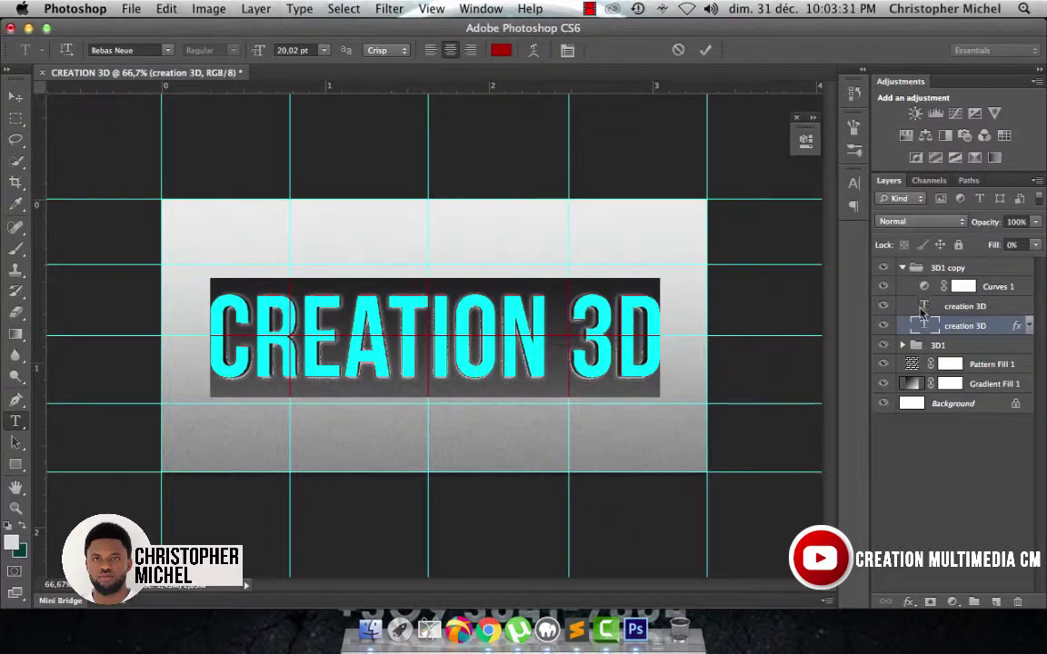
click(598, 334)
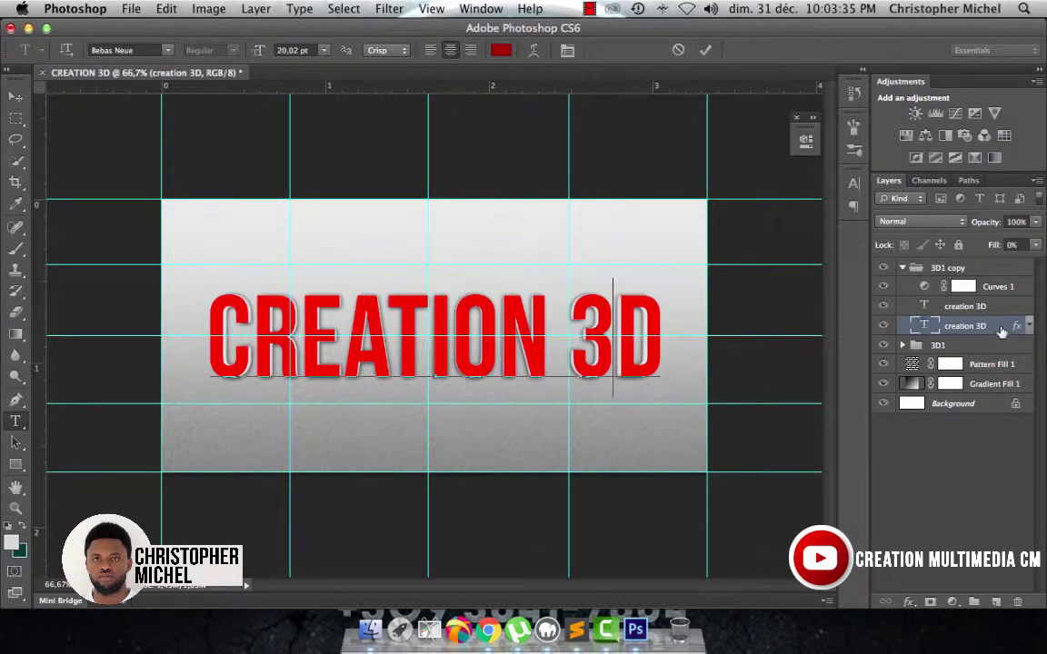
key(Escape)
key(v)
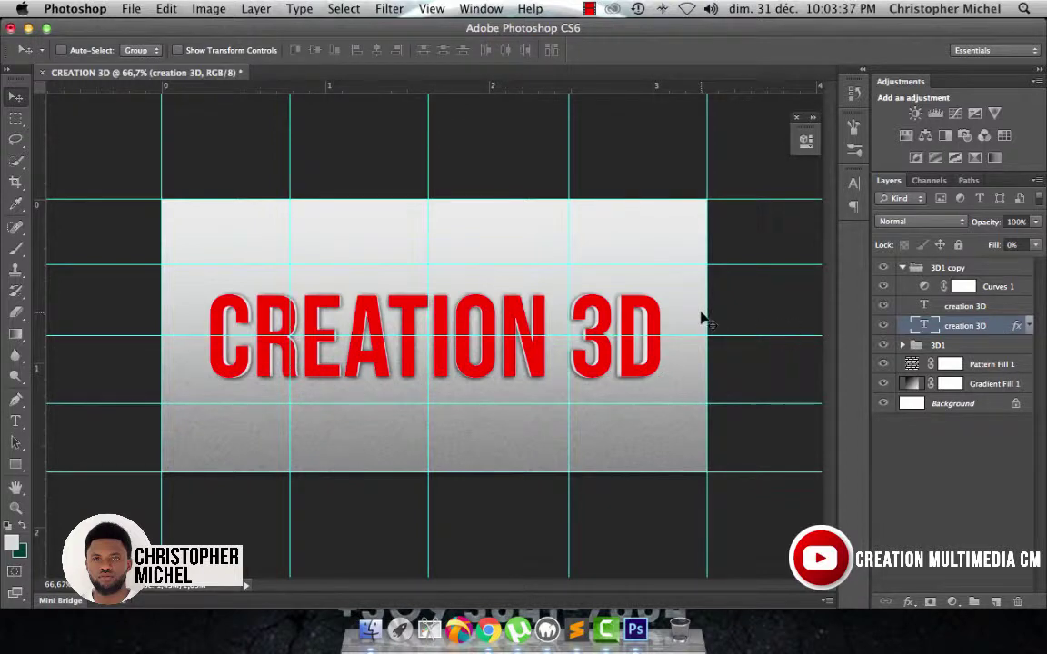
Change the Color Overlay of the lower creation 3D layer in the 3D1 copy group to dark red and apply the layer style
double_click(996, 326)
click(601, 282)
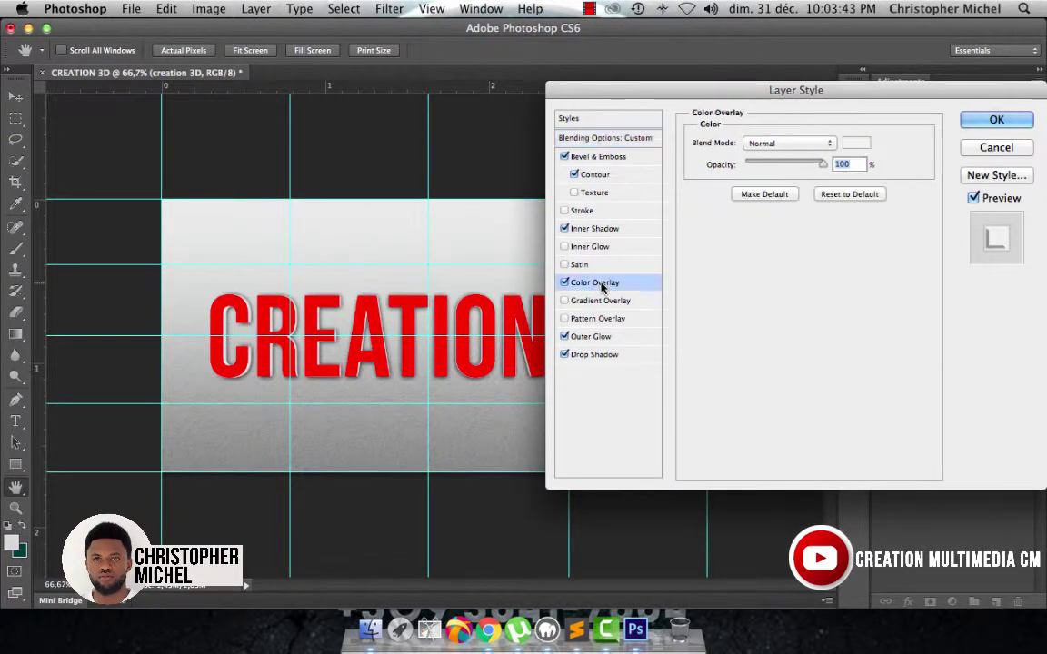
click(854, 145)
drag(800, 209, 808, 169)
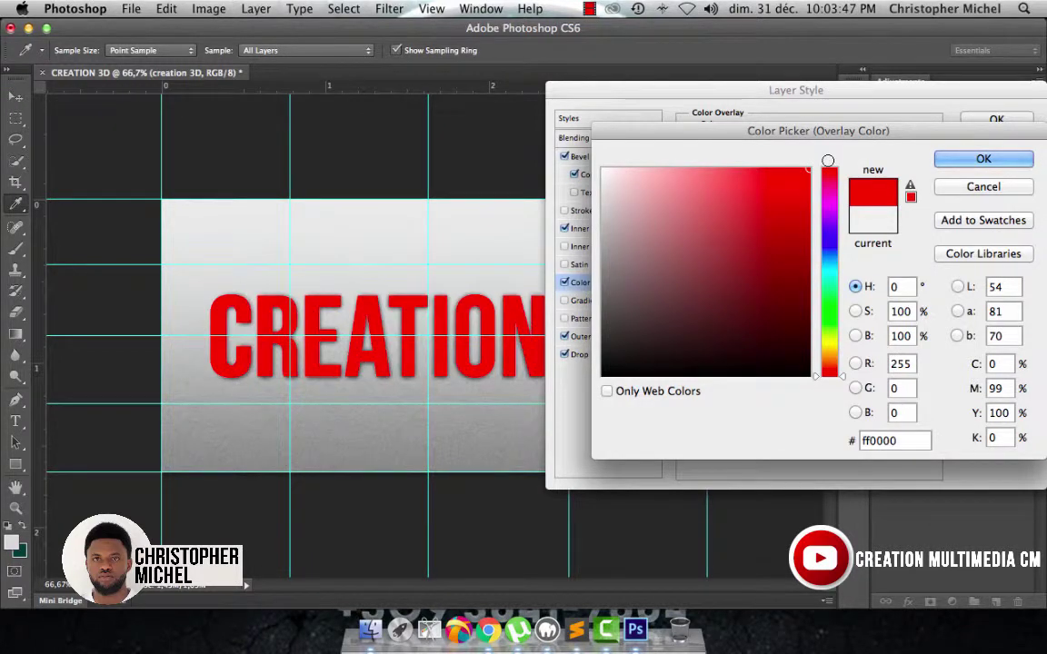
click(805, 253)
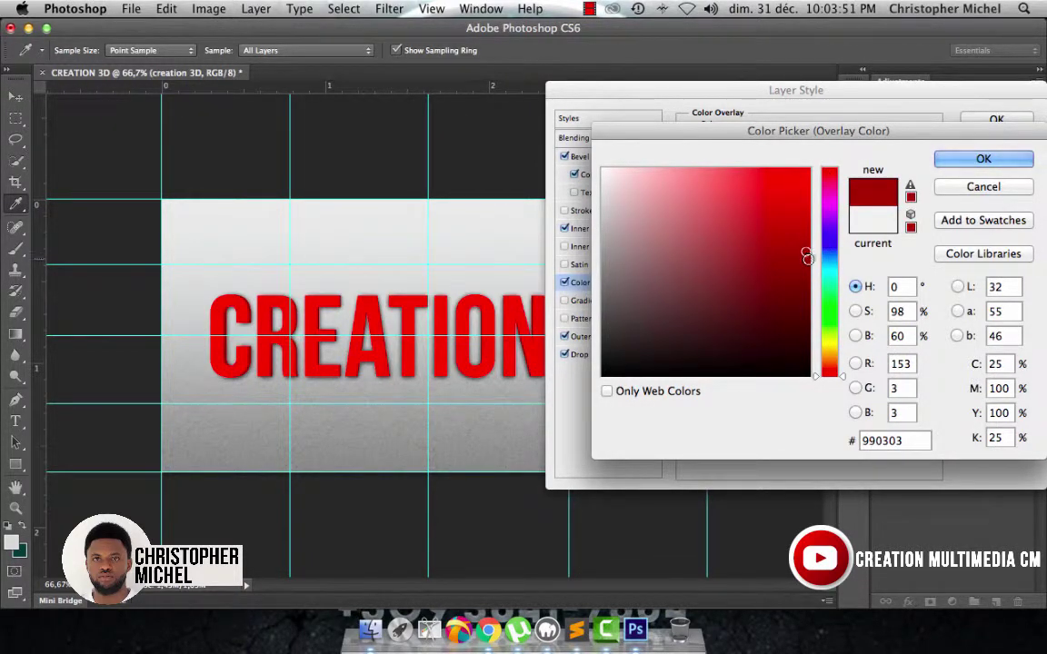
click(808, 260)
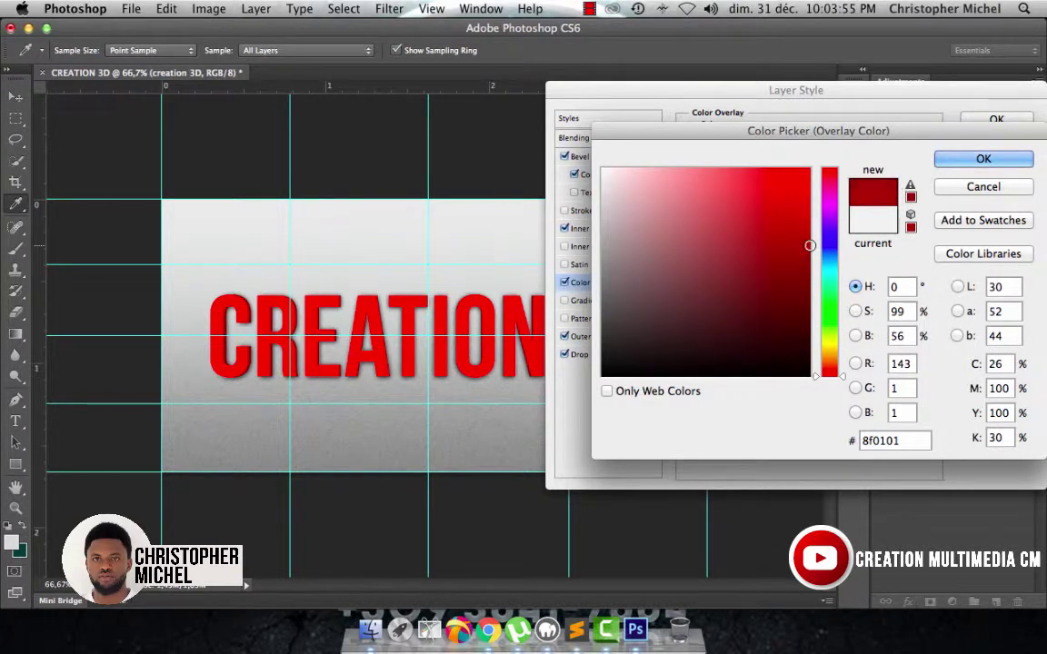
click(810, 245)
click(972, 160)
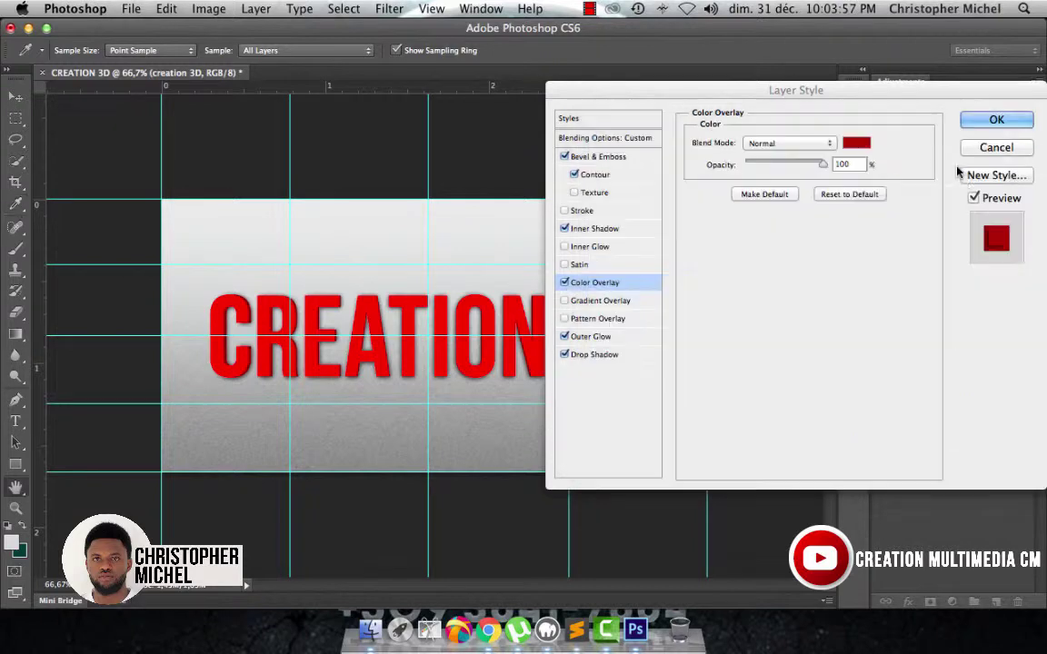
drag(841, 96, 872, 100)
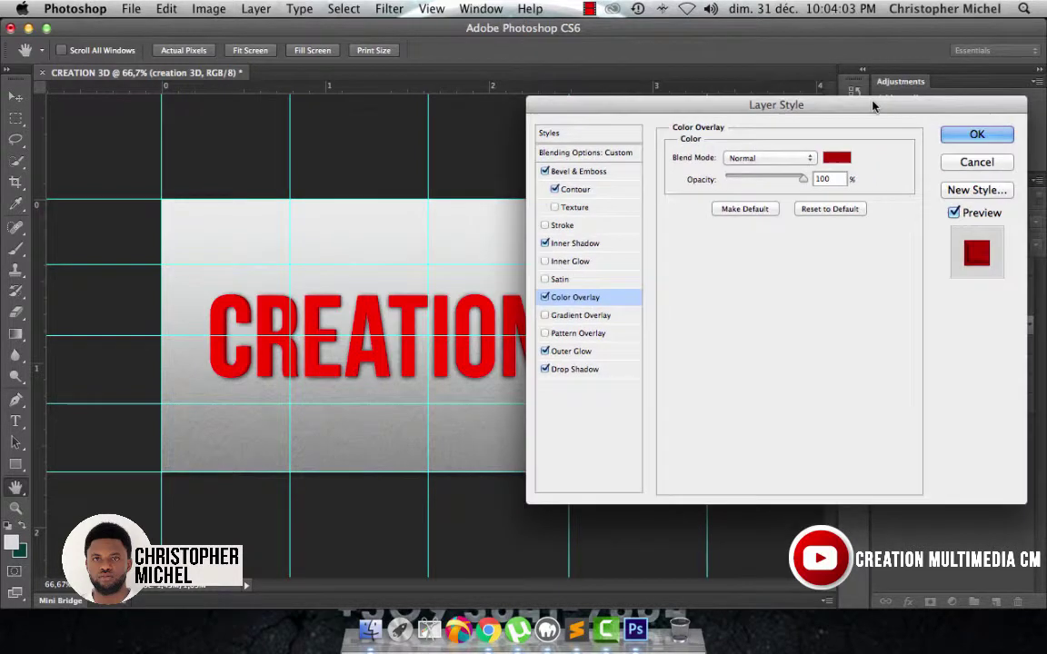
key(Return)
key(space)
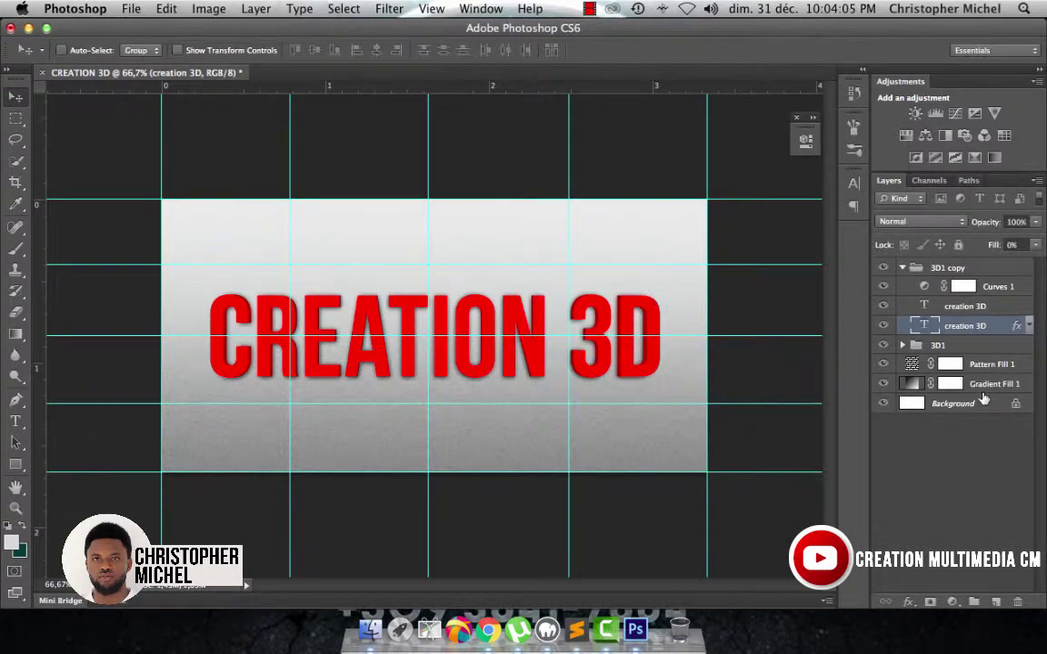
Put the Gradient Fill 1 layer into its own group, collapse it and name it B1
click(911, 404)
click(952, 384)
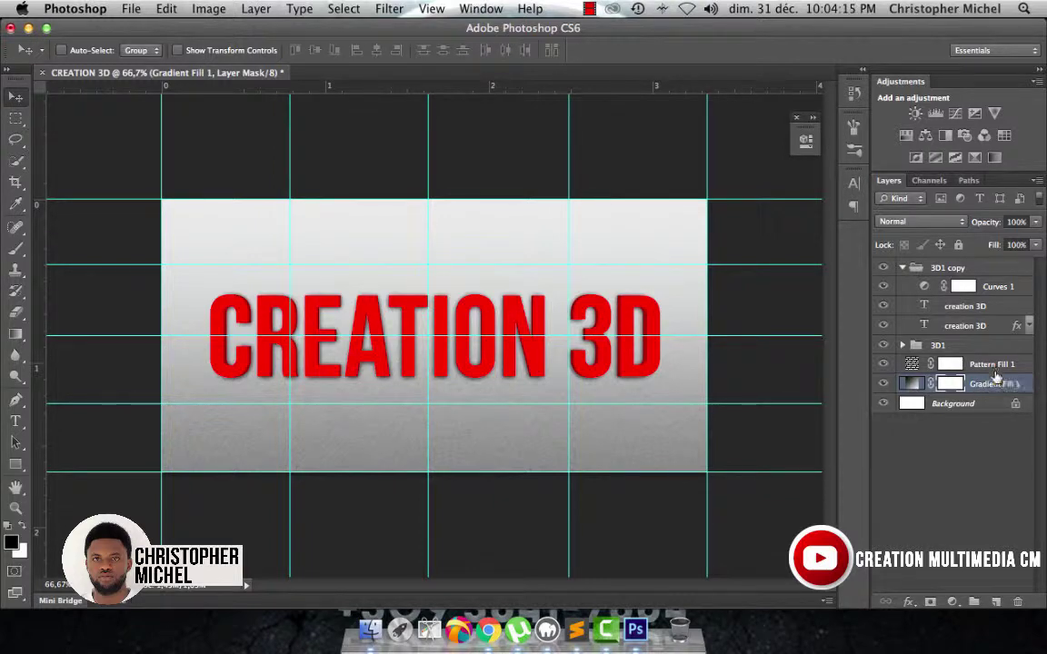
key(super+g)
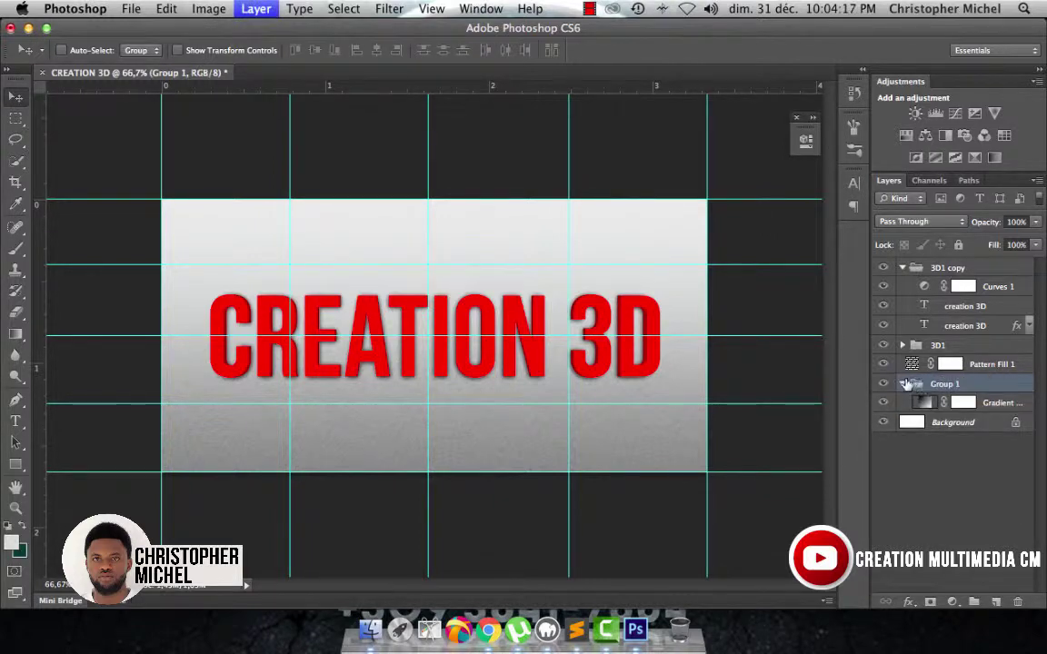
click(900, 384)
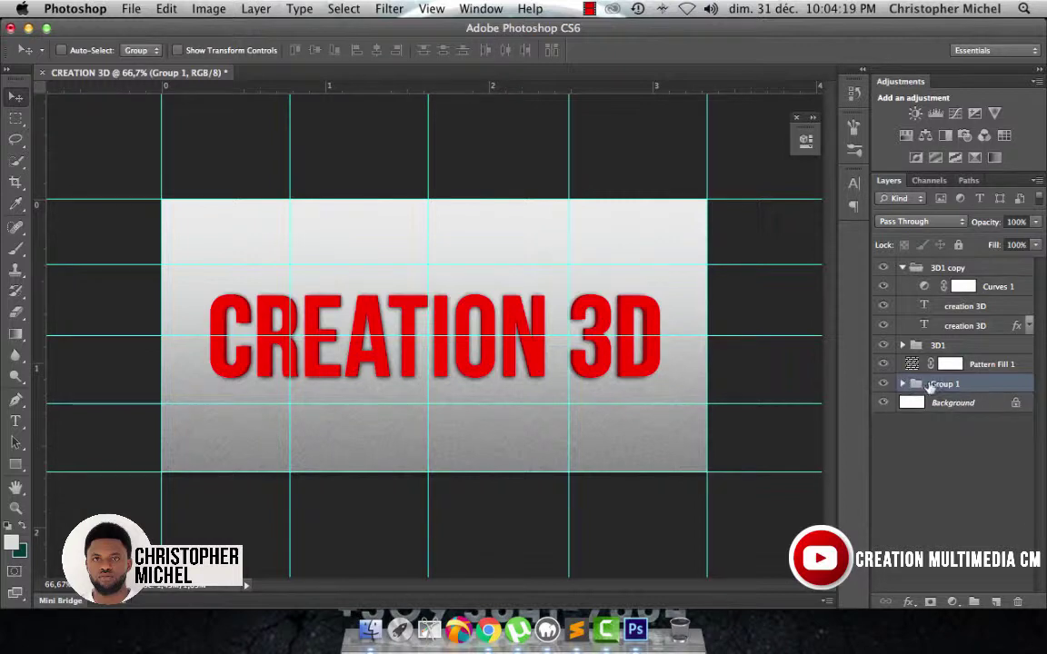
double_click(936, 383)
text(B1)
key(Return)
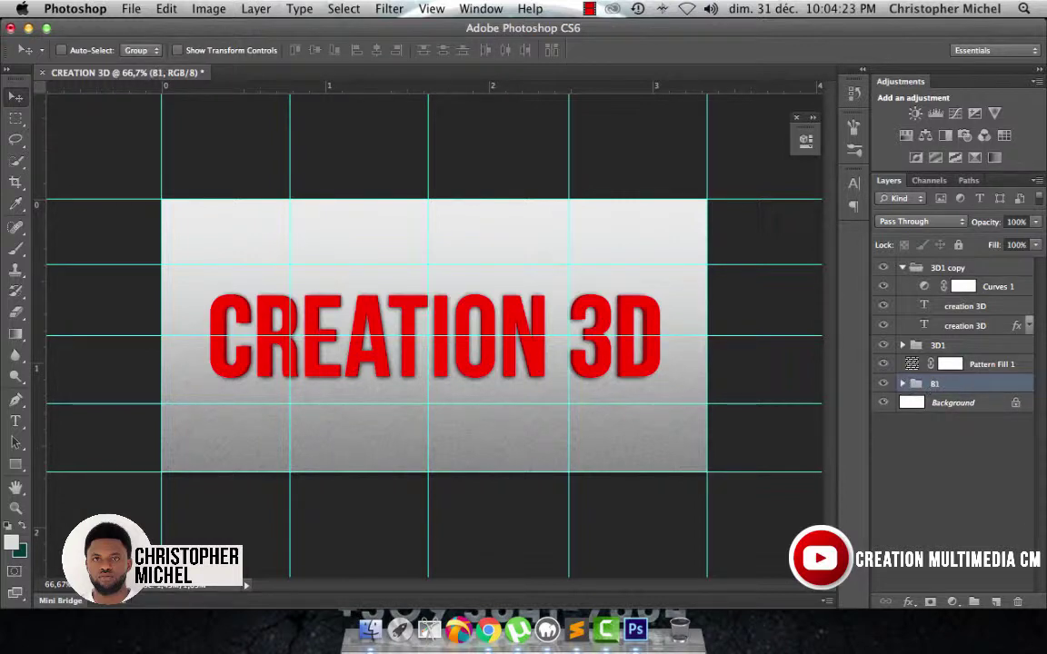
Duplicate the B1 group as B2 and place the 3D1 group between B2 and B1
key(super+j)
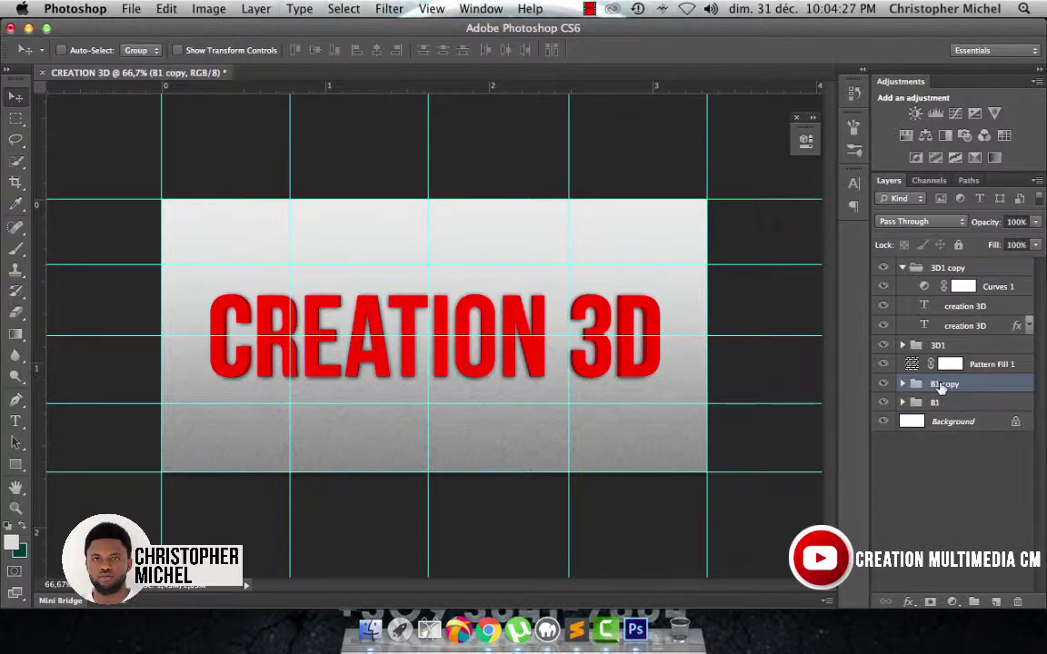
double_click(940, 385)
text(B2)
key(Return)
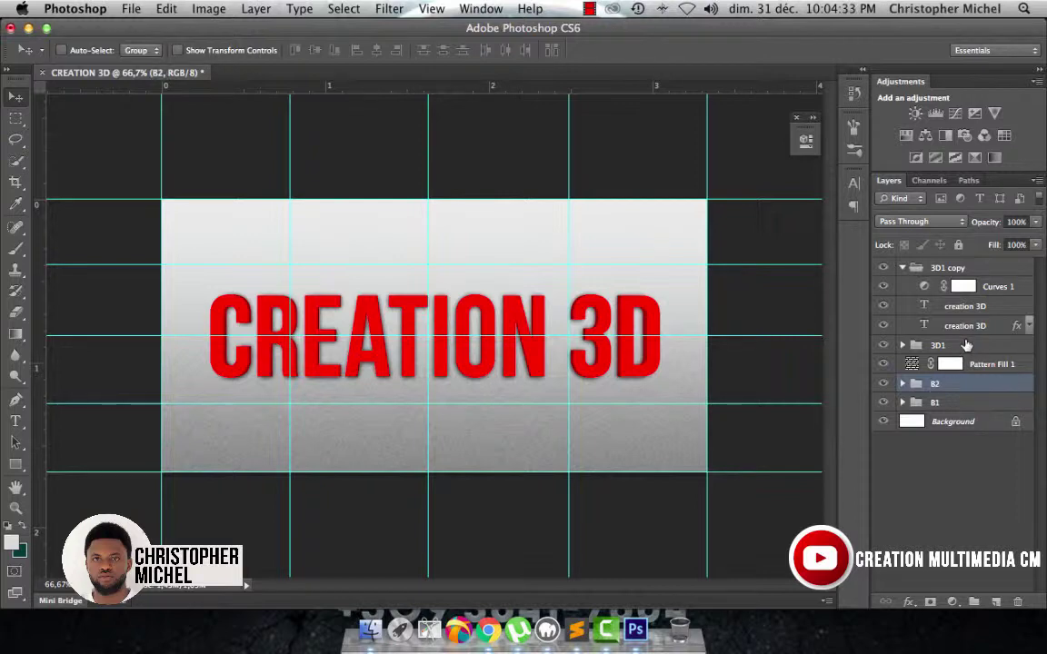
click(967, 345)
drag(967, 345, 962, 393)
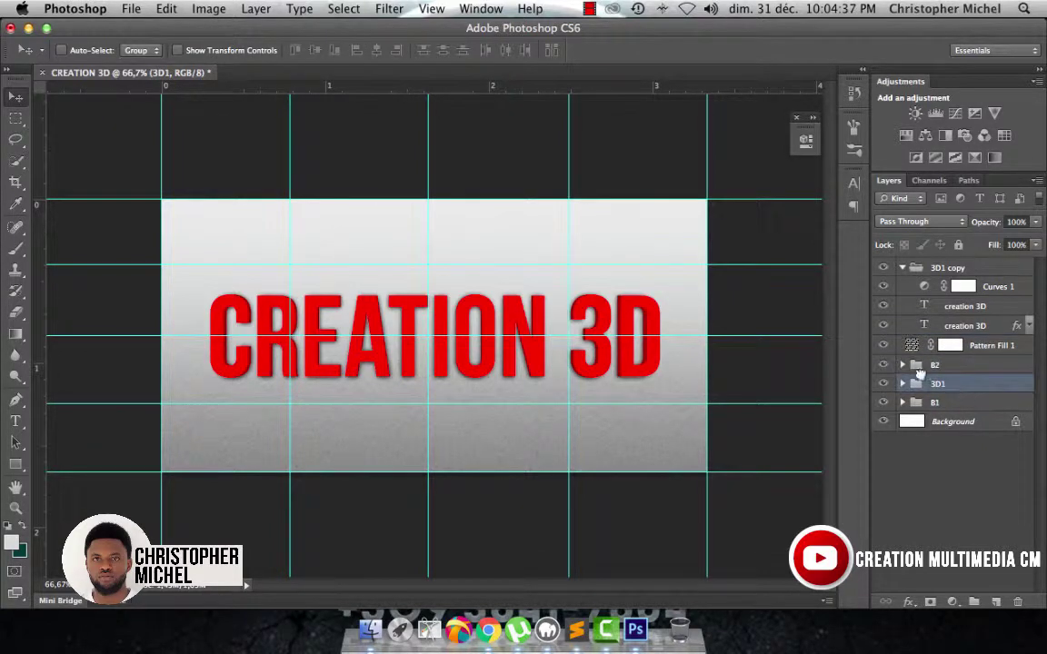
Open the gradient of the fill layer inside the B2 group in the Gradient Editor, keeping the artwork in view
click(903, 364)
click(924, 383)
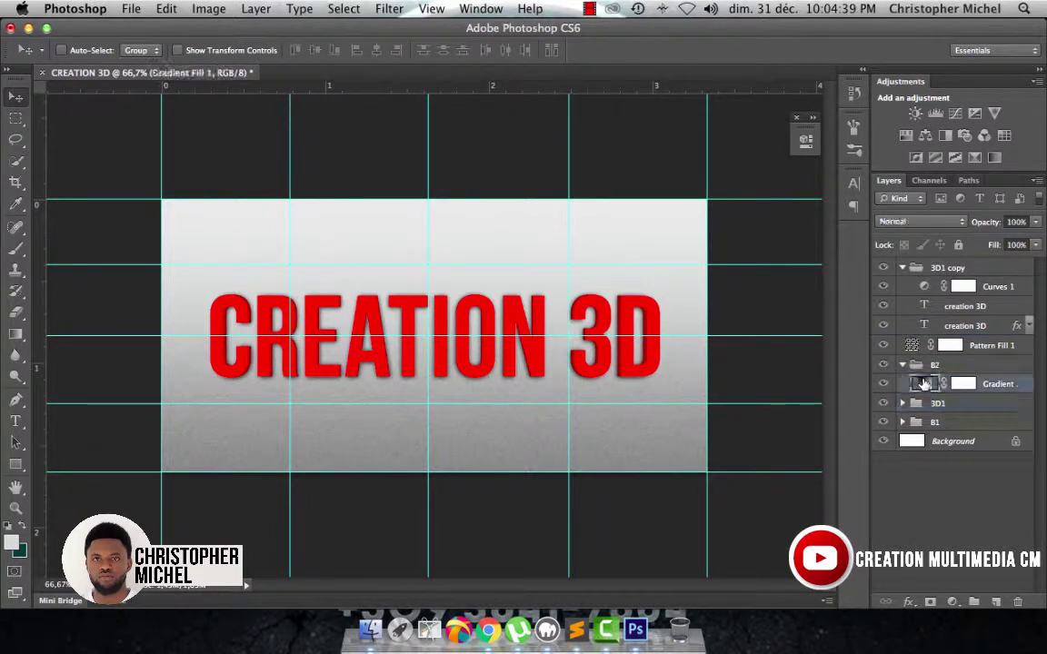
double_click(924, 384)
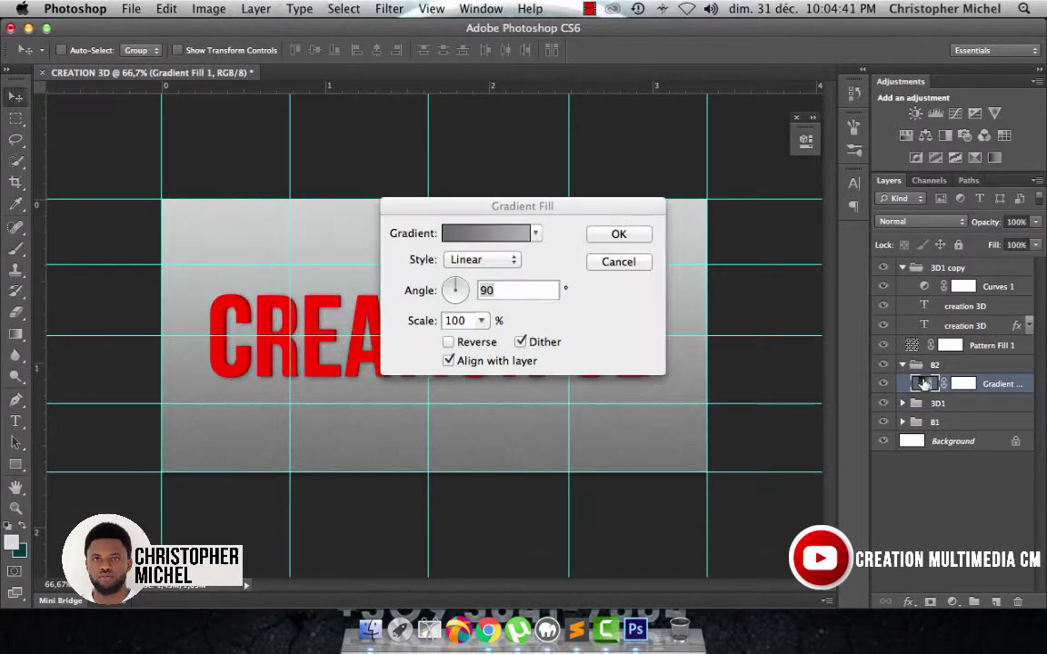
drag(552, 210, 791, 195)
click(704, 221)
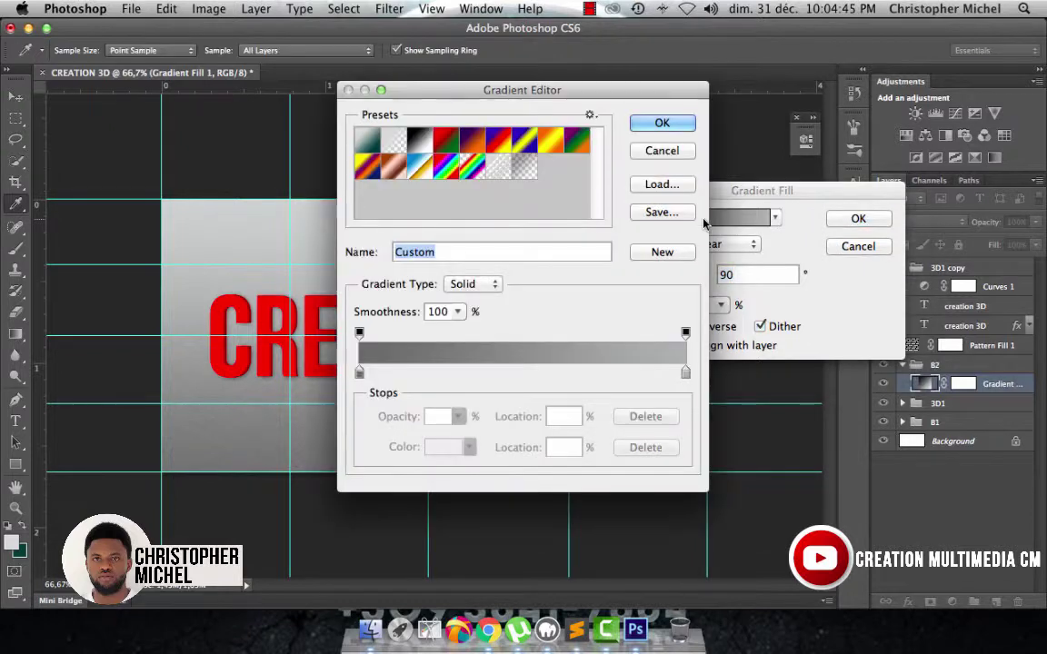
drag(587, 108, 834, 92)
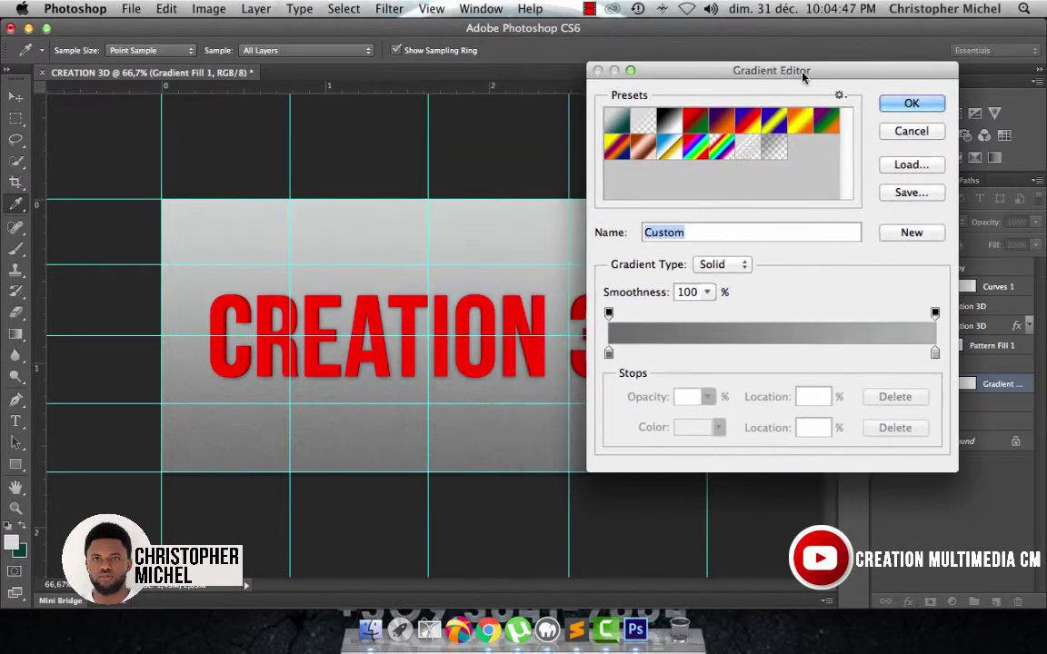
Set the starting color stop of the B2 gradient to black, 000000
click(608, 352)
double_click(609, 354)
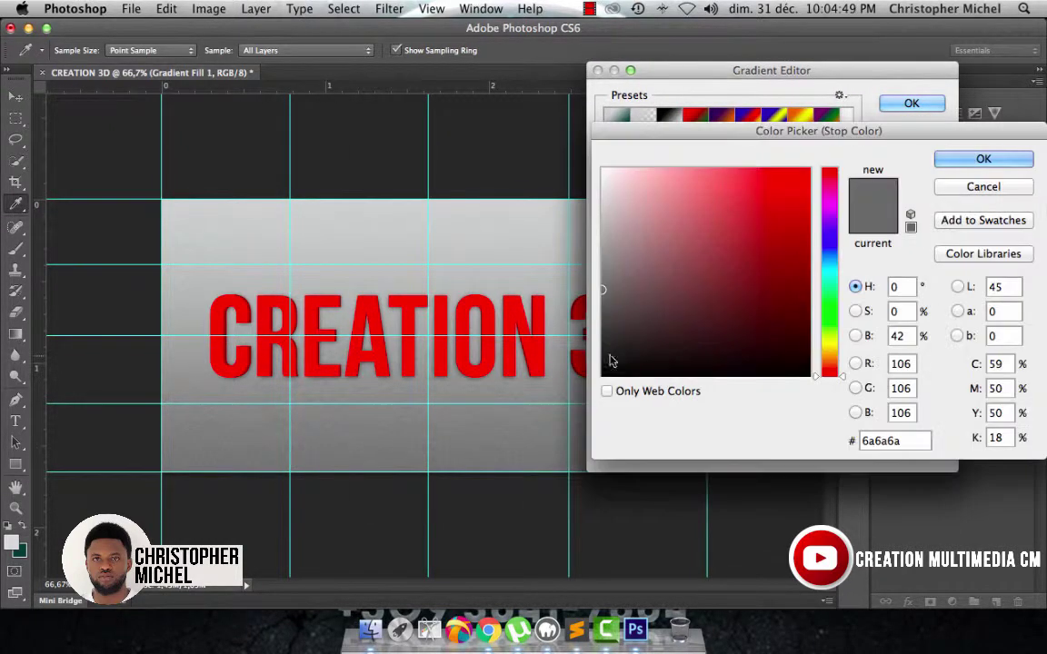
drag(684, 362, 570, 400)
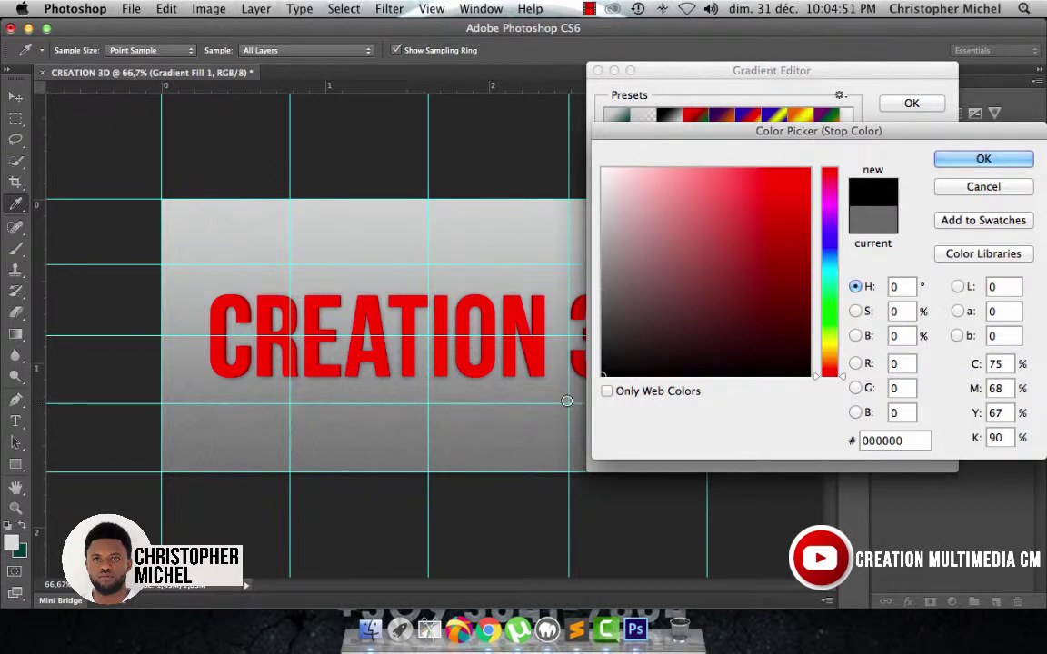
click(982, 159)
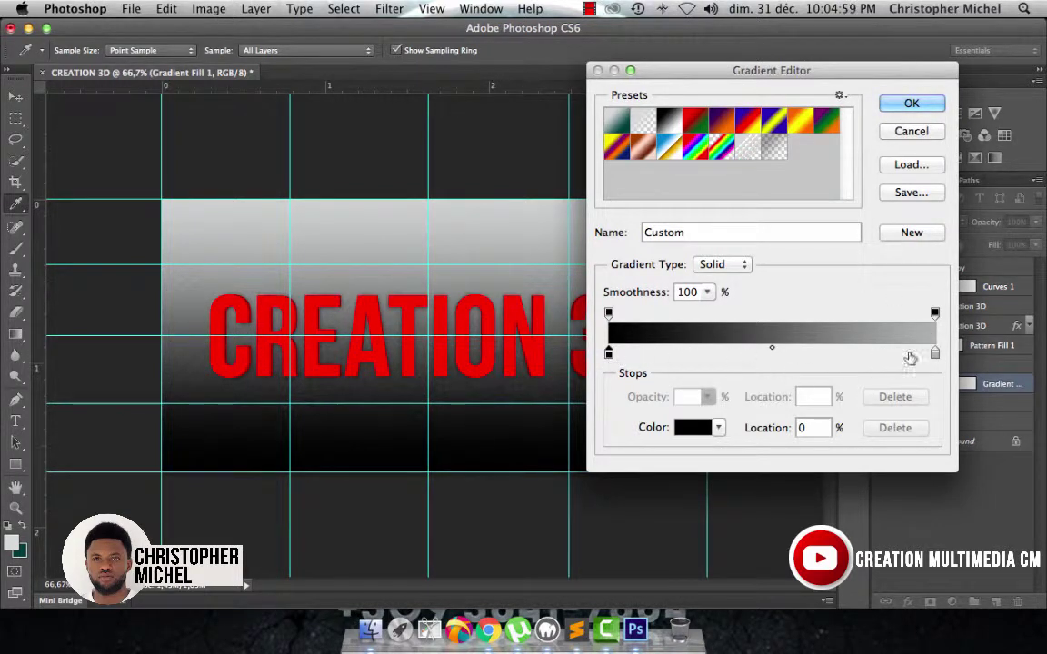
Set the end color stop of the B2 gradient to yellow-orange, ffae00
click(934, 353)
double_click(934, 354)
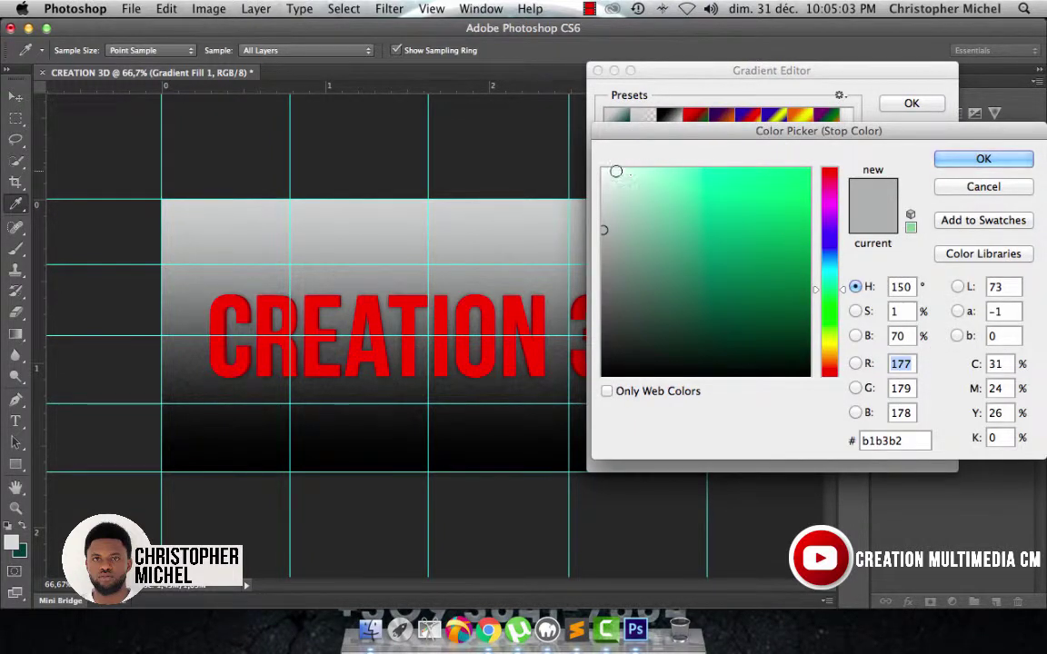
drag(617, 170, 588, 147)
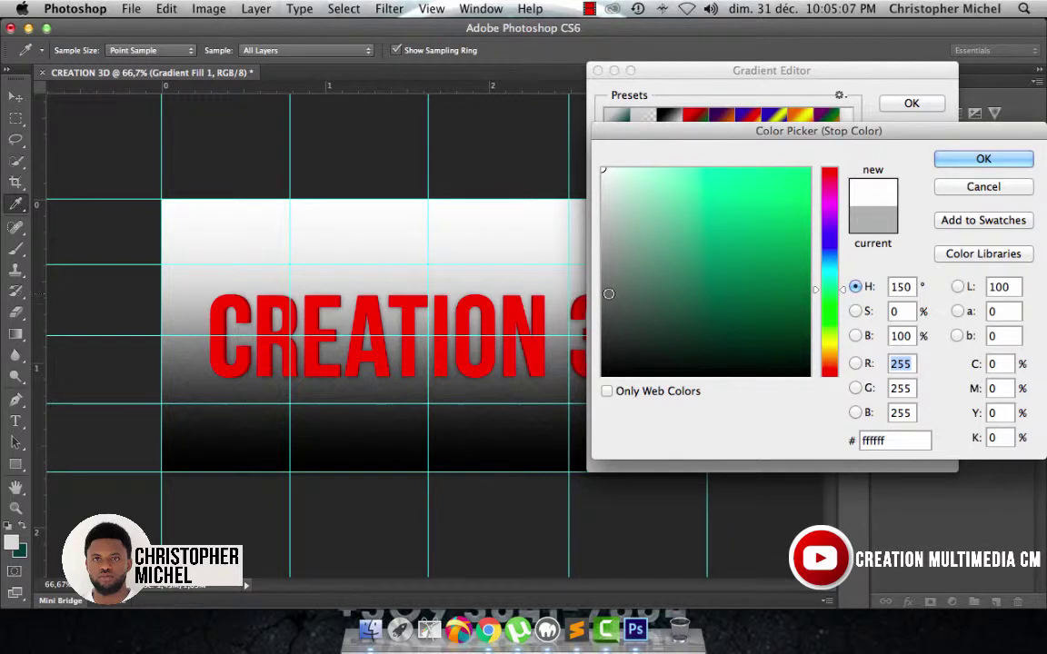
click(544, 318)
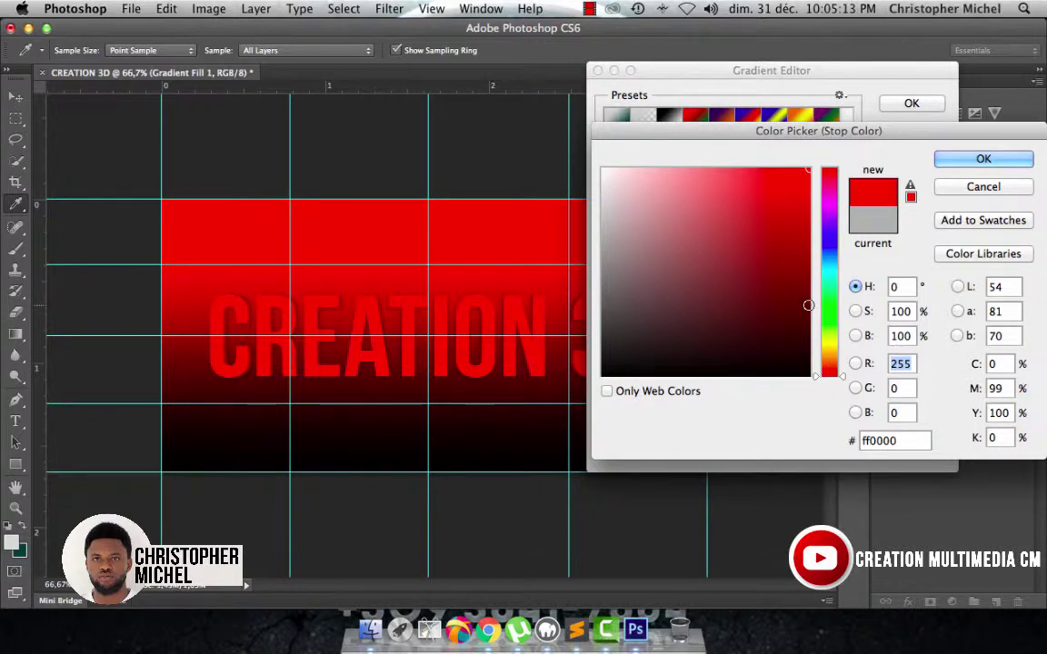
click(832, 356)
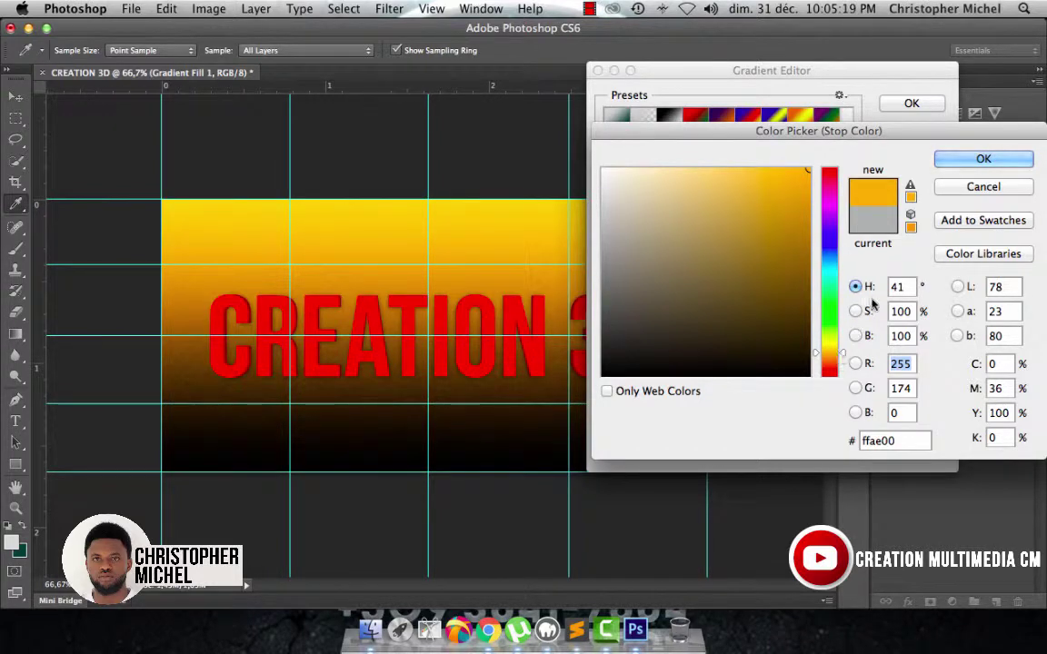
click(968, 158)
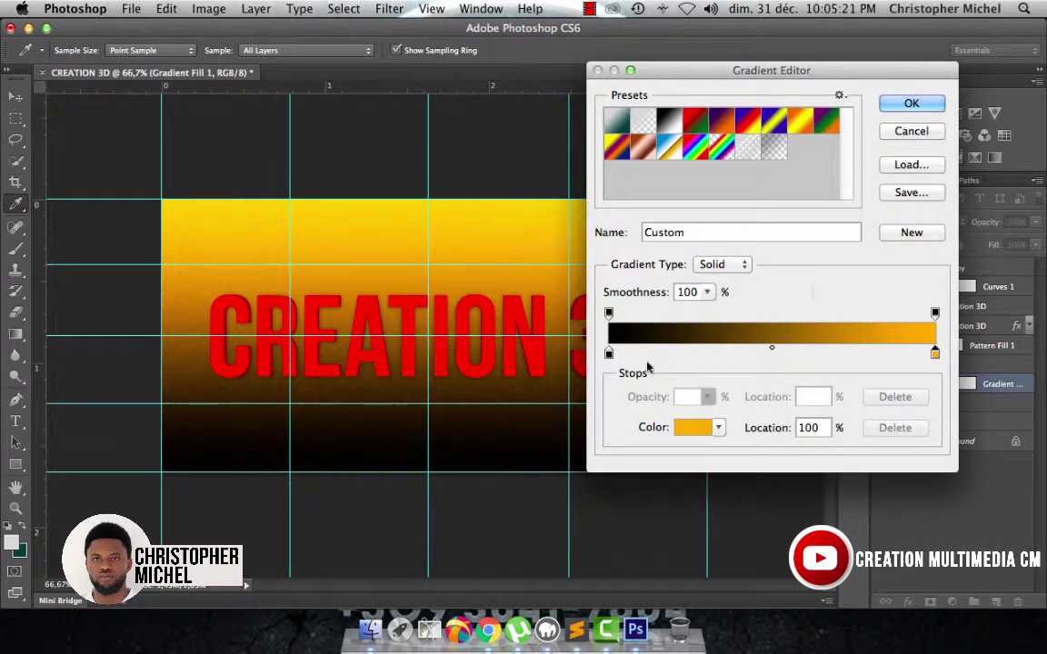
Set the starting color stop of the B2 gradient to orange, ff8400
double_click(609, 354)
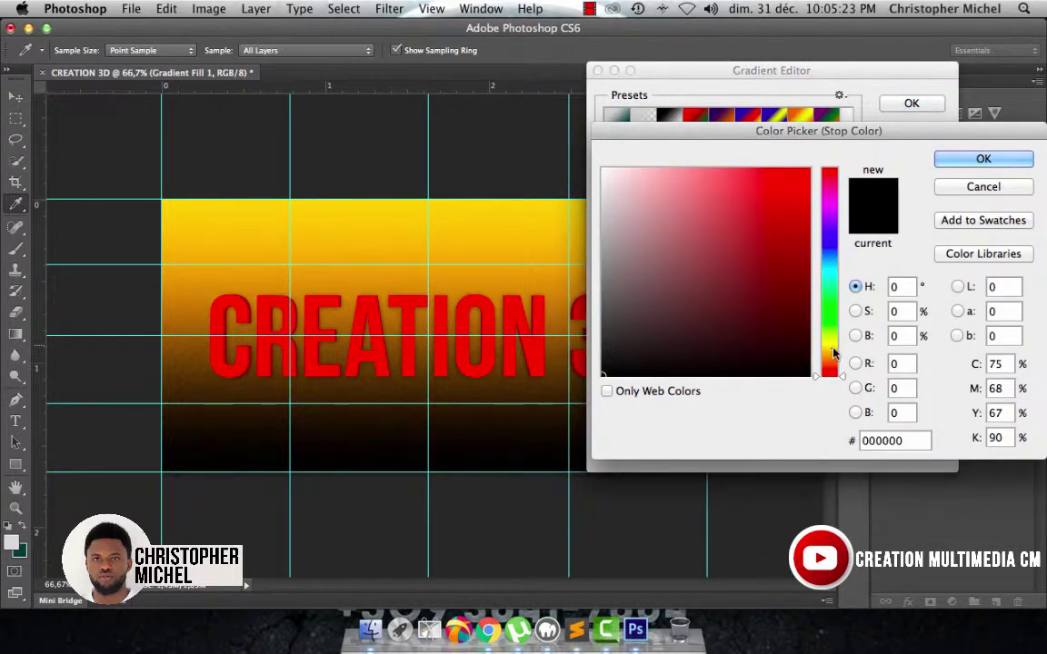
mouse_move(831, 350)
mouse_down()
mouse_move(837, 364)
mouse_move(836, 355)
mouse_up()
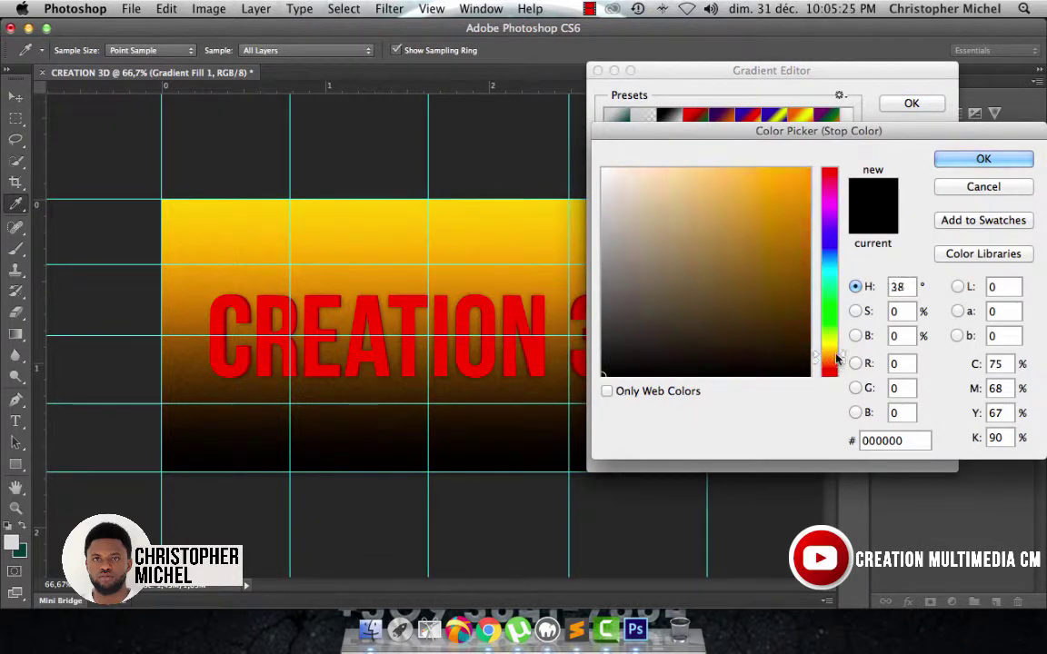
click(796, 184)
drag(796, 183, 829, 166)
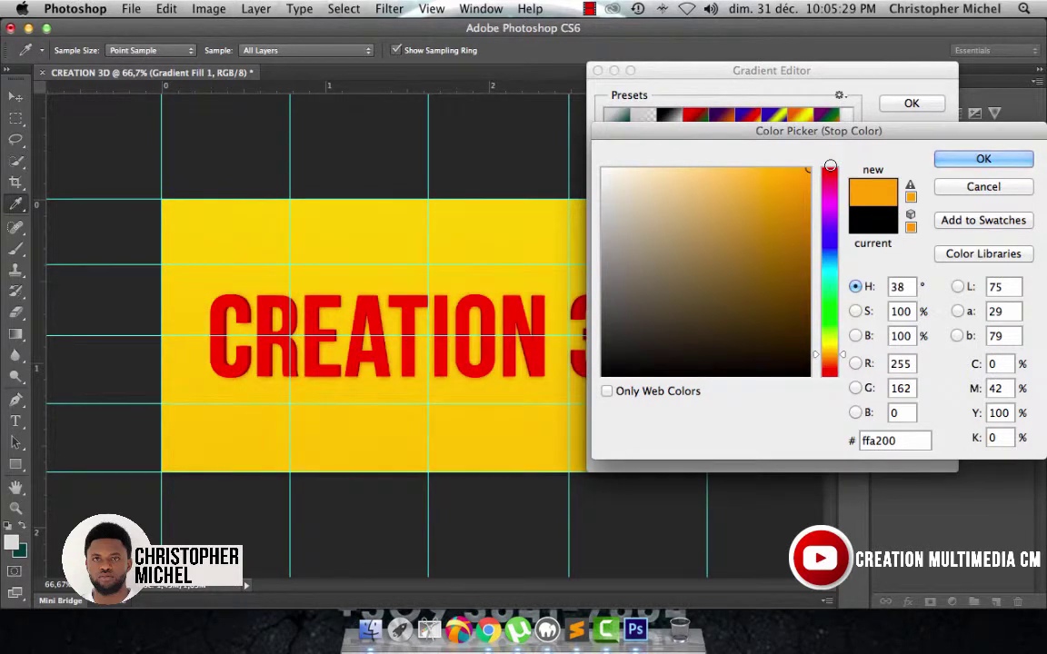
drag(829, 362, 830, 368)
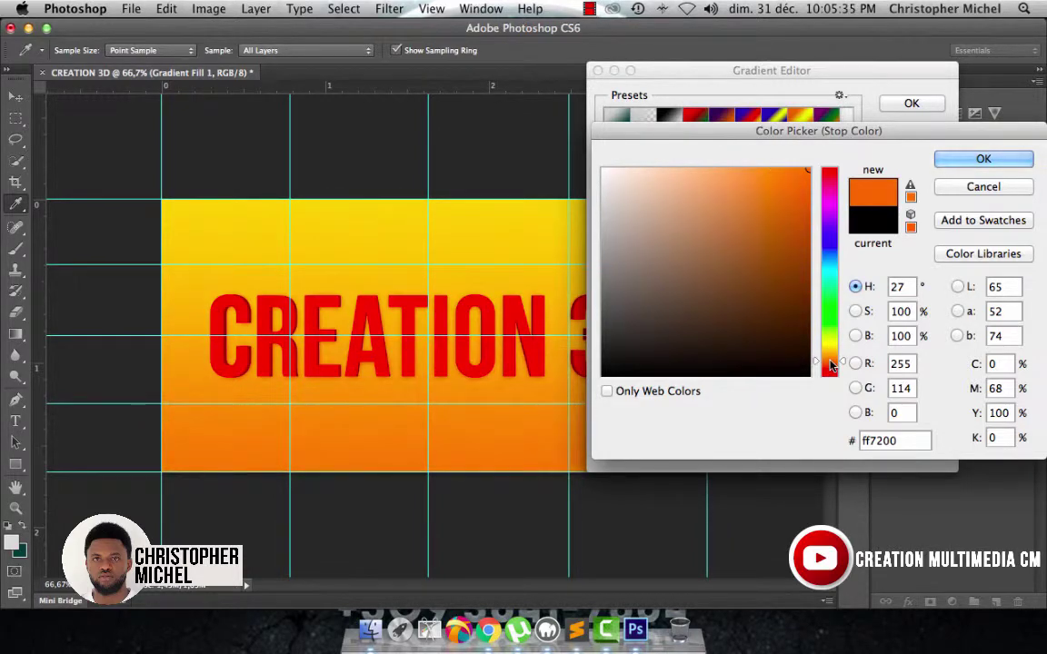
drag(830, 366, 827, 362)
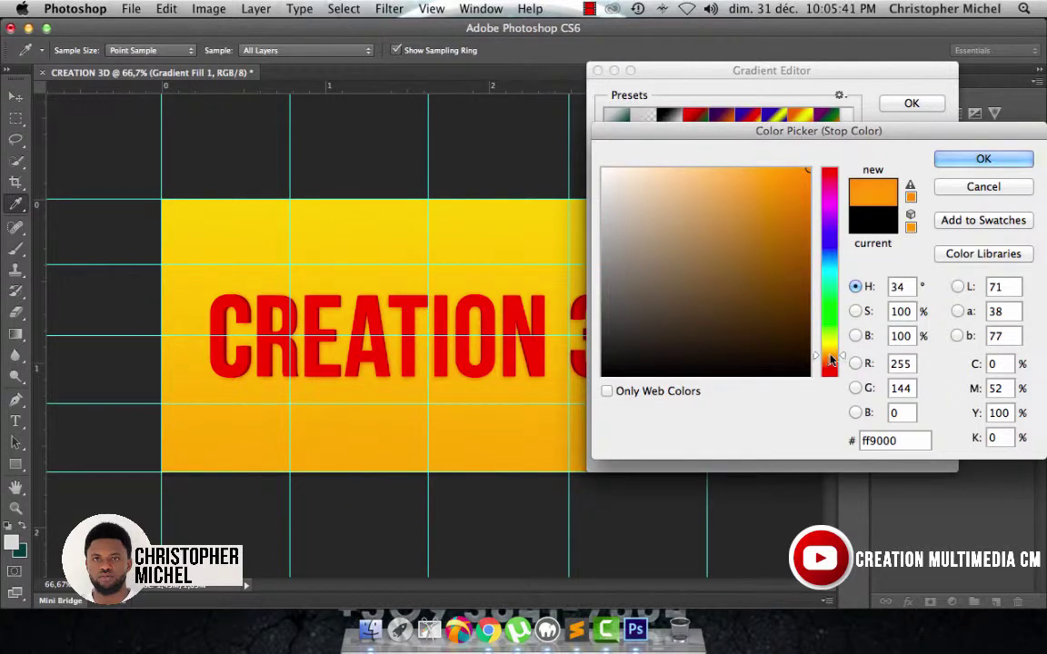
drag(828, 362, 833, 365)
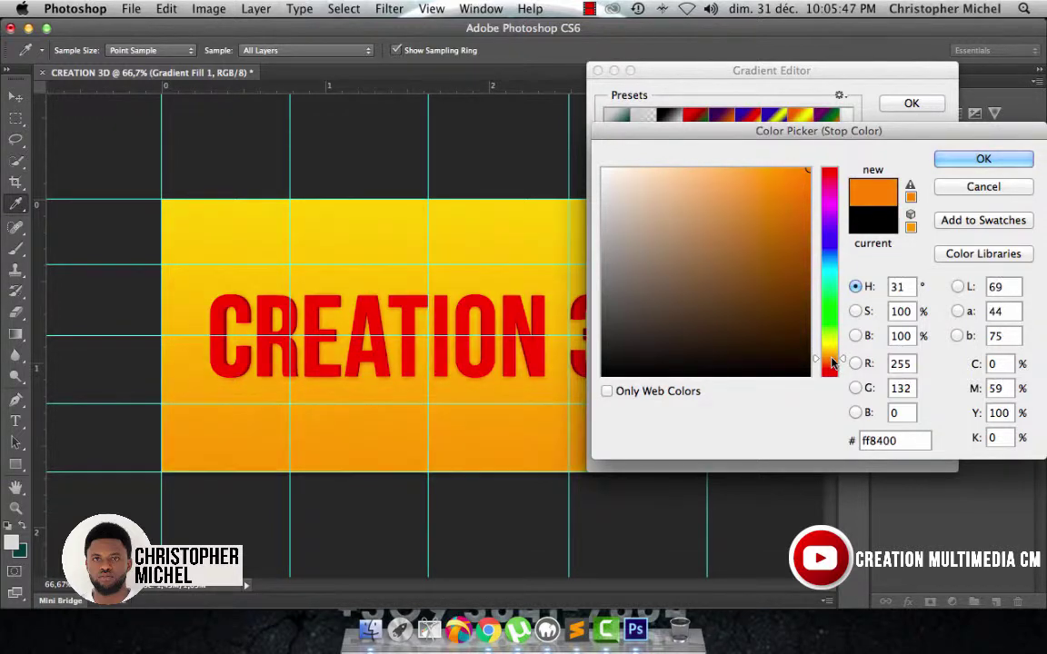
click(967, 169)
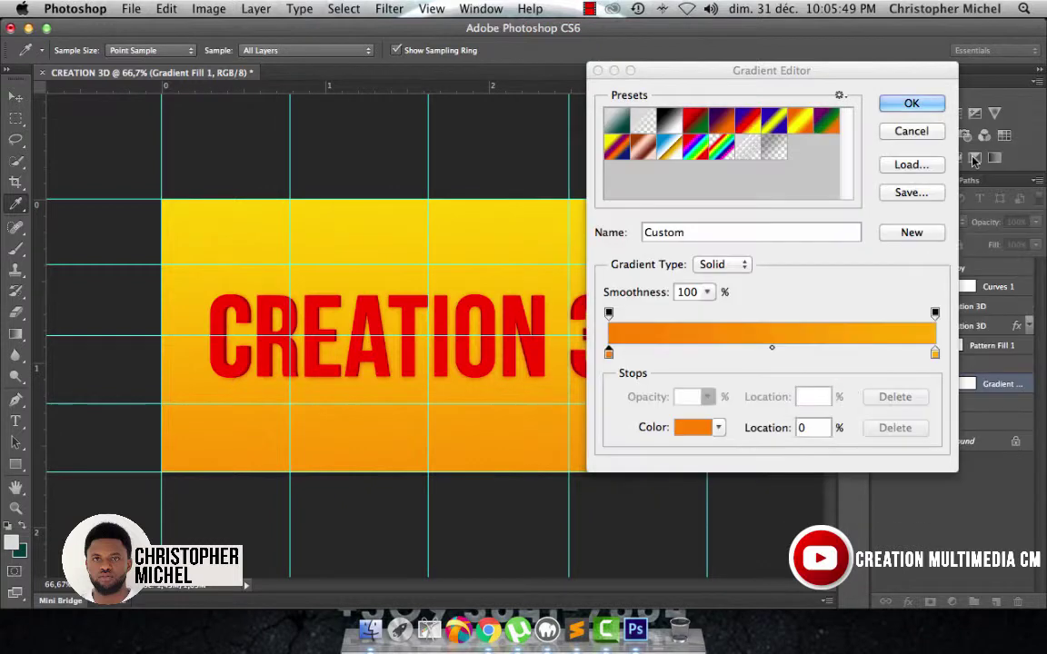
Apply the orange gradient to the B2 fill layer and hide the guides on the canvas
drag(708, 76, 801, 72)
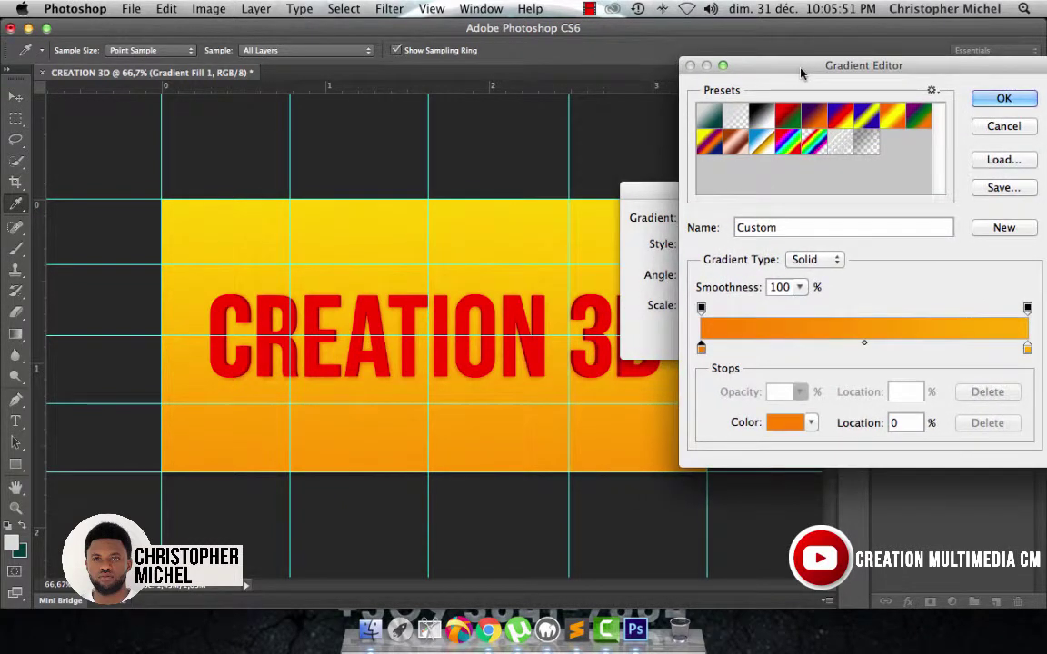
click(1003, 98)
click(846, 215)
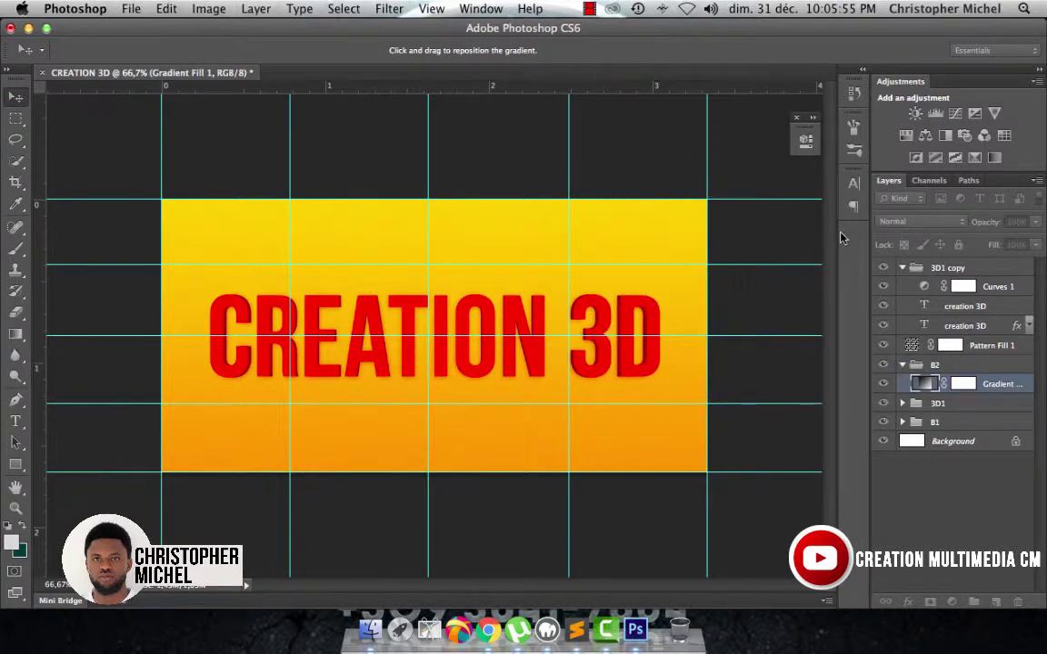
key(super+semicolon)
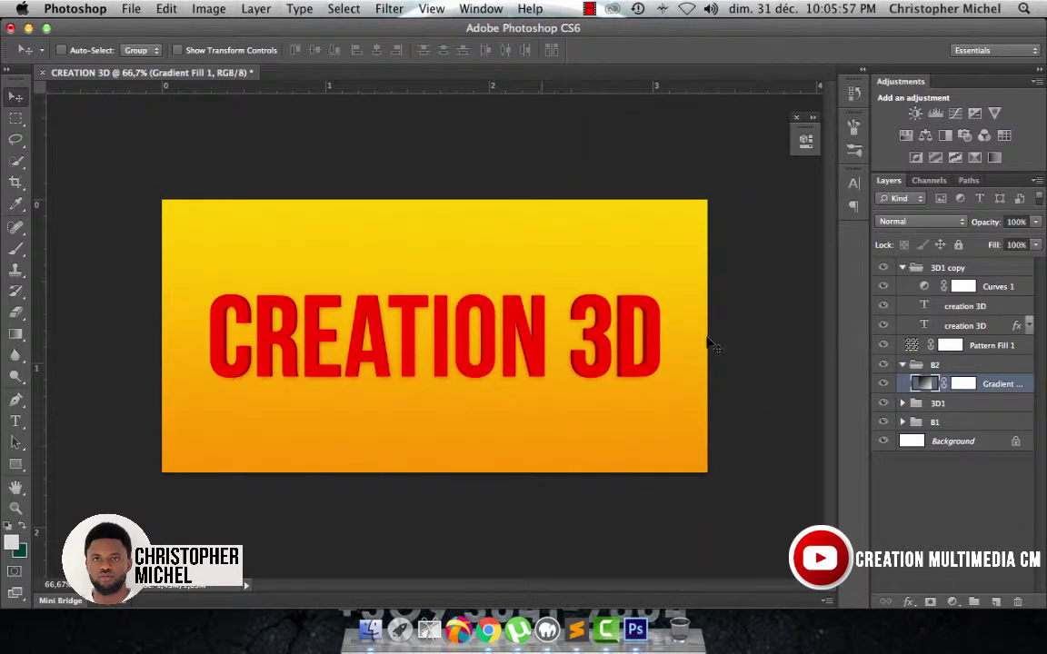
Collapse the B2 and 3D1 copy groups and rename the 3D1 copy group as 3D2
click(902, 364)
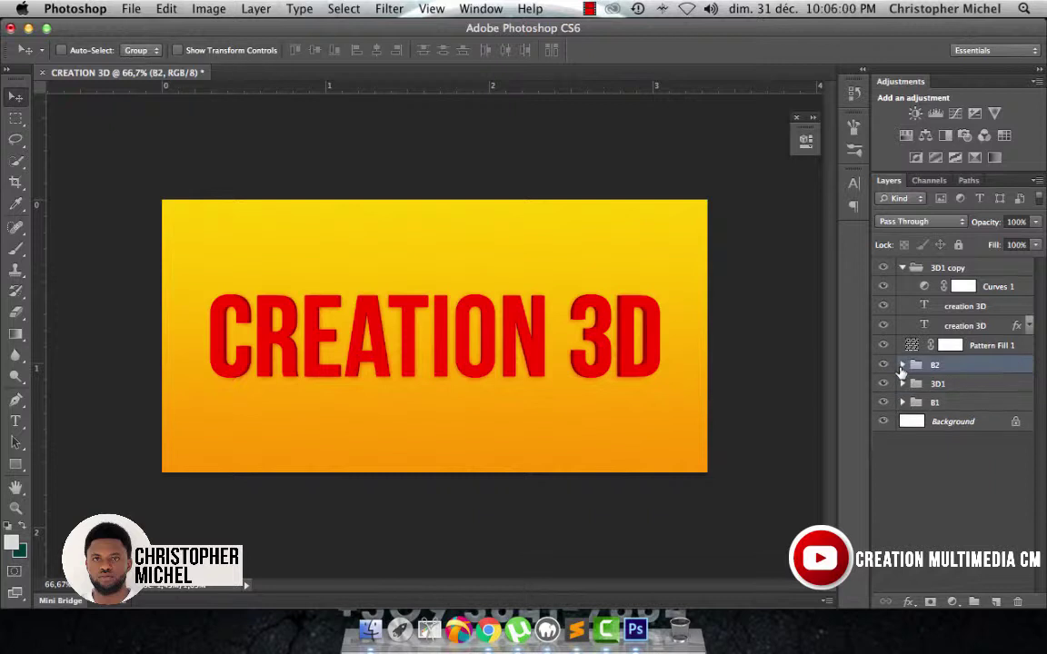
click(903, 268)
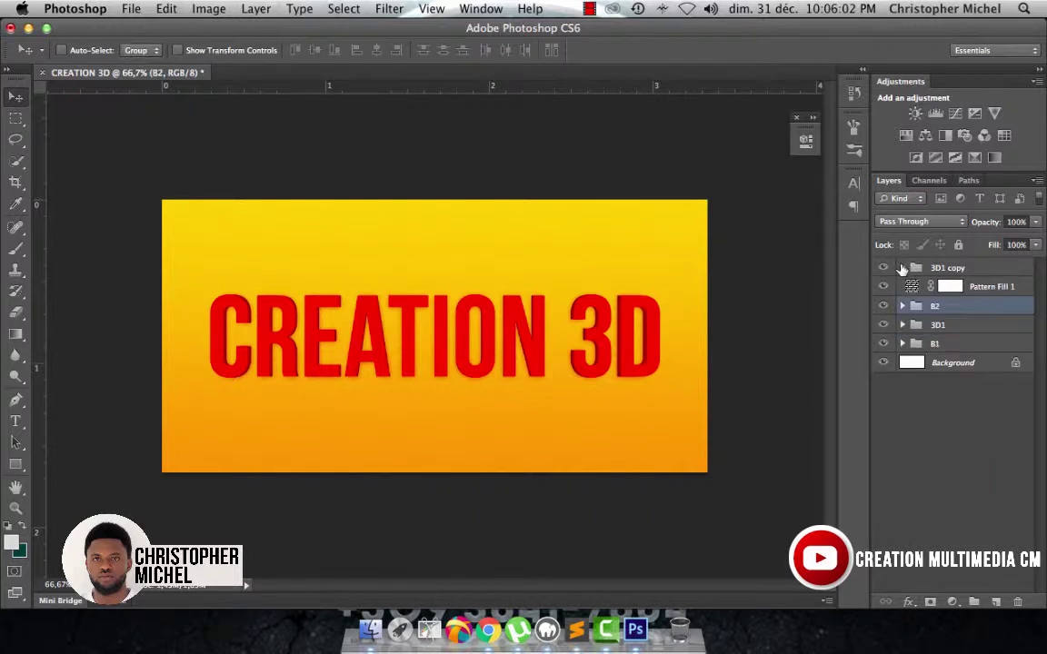
double_click(947, 269)
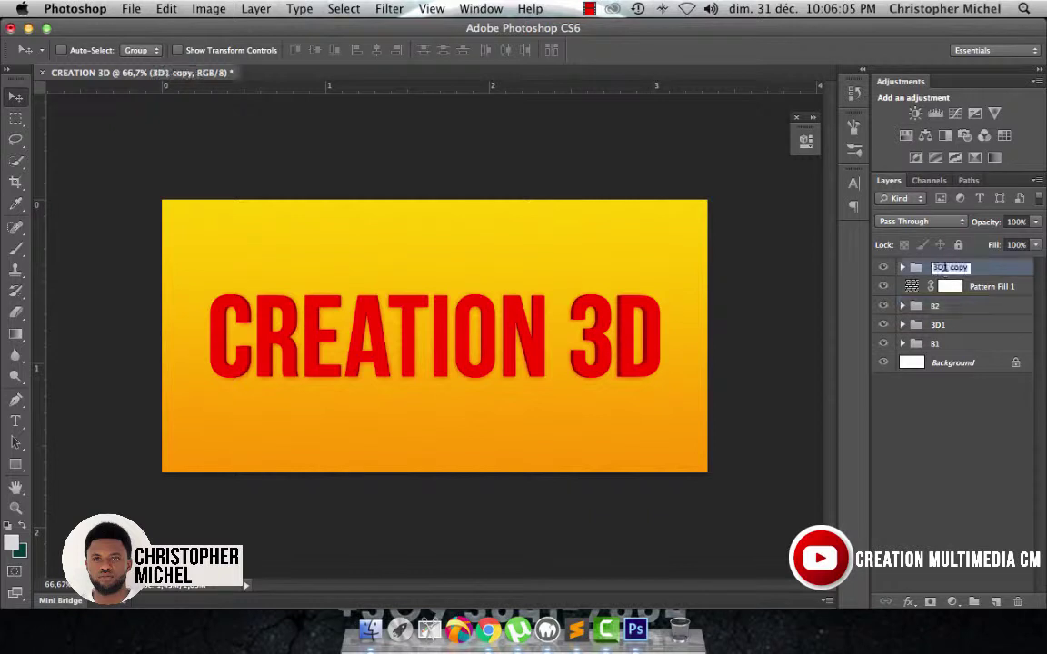
double_click(945, 264)
text(3D2)
key(Return)
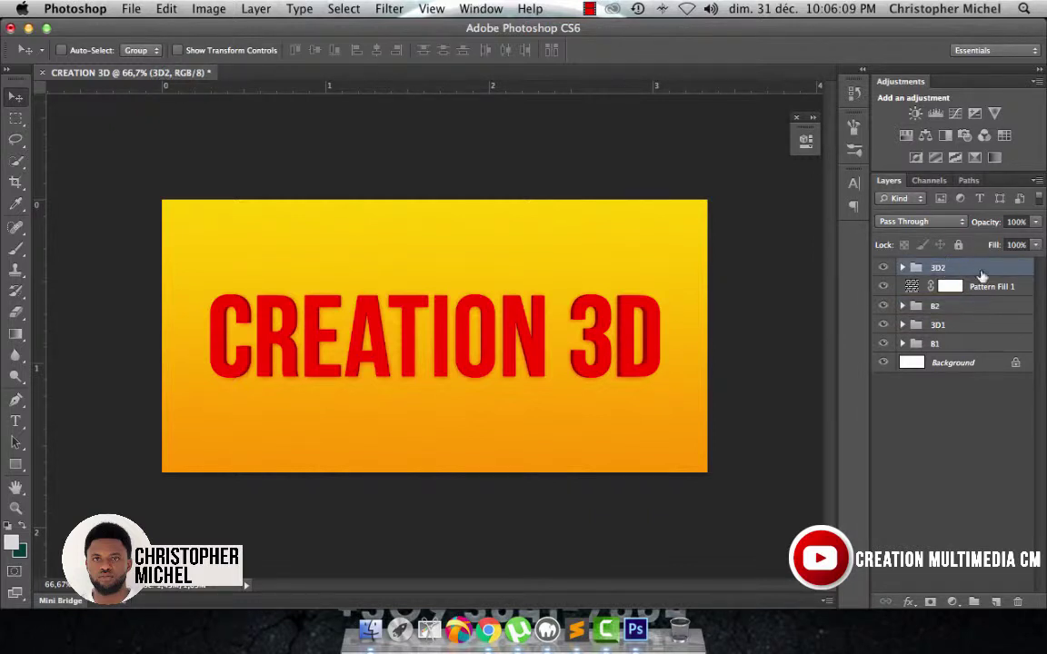
Duplicate the B2 group and name the copy B3
click(931, 308)
key(super+j)
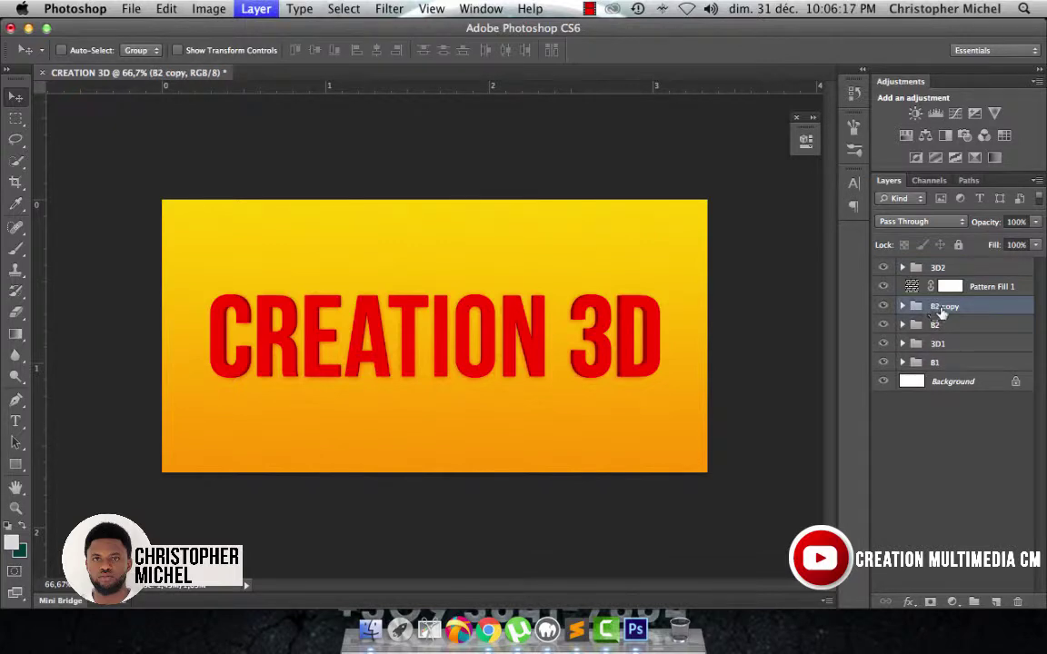
double_click(940, 309)
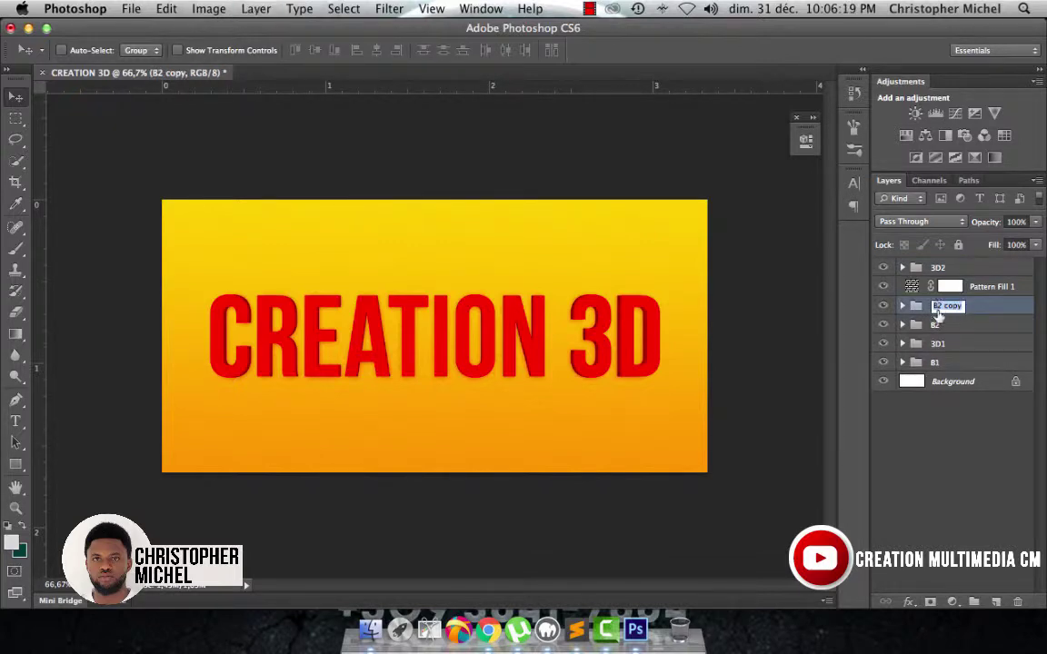
text(B3)
key(Return)
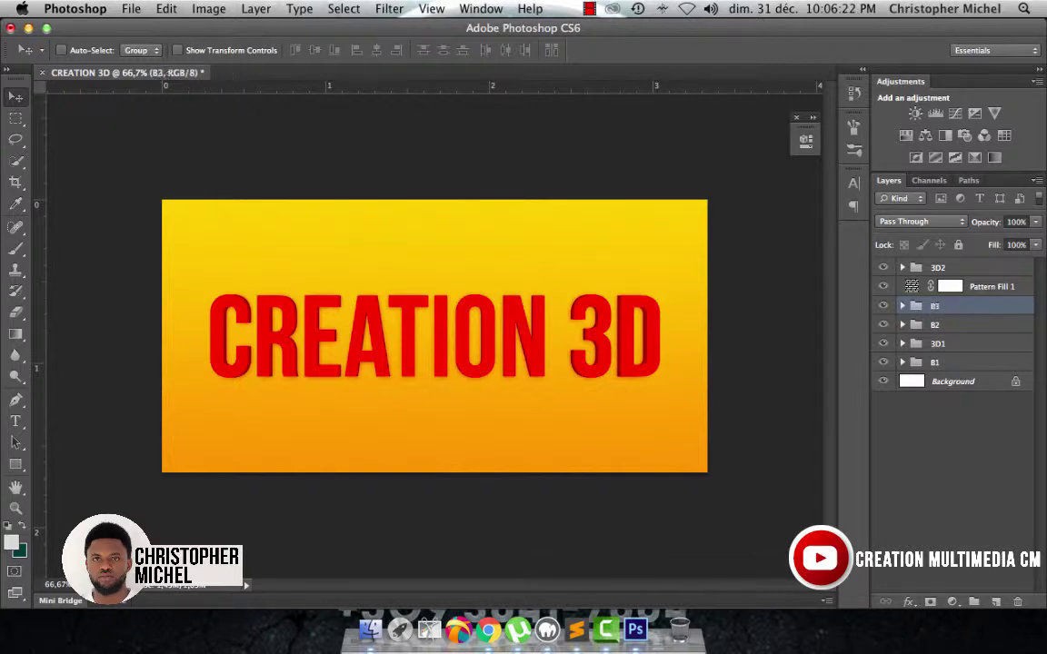
Move the 3D1 group directly below 3D2 and duplicate the 3D2 group
click(951, 345)
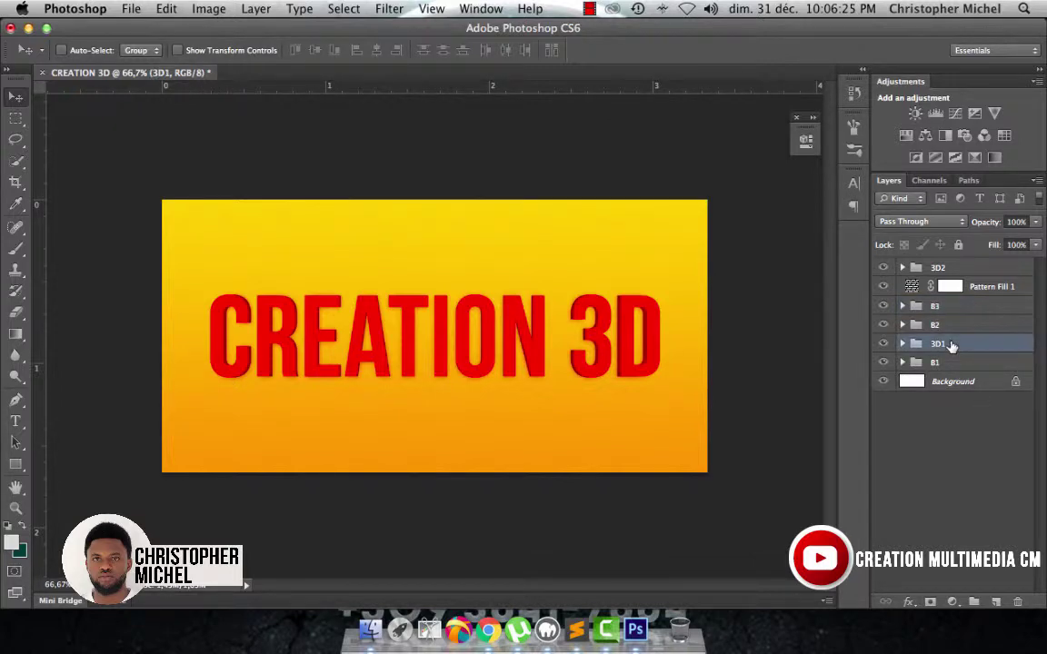
drag(951, 345, 943, 276)
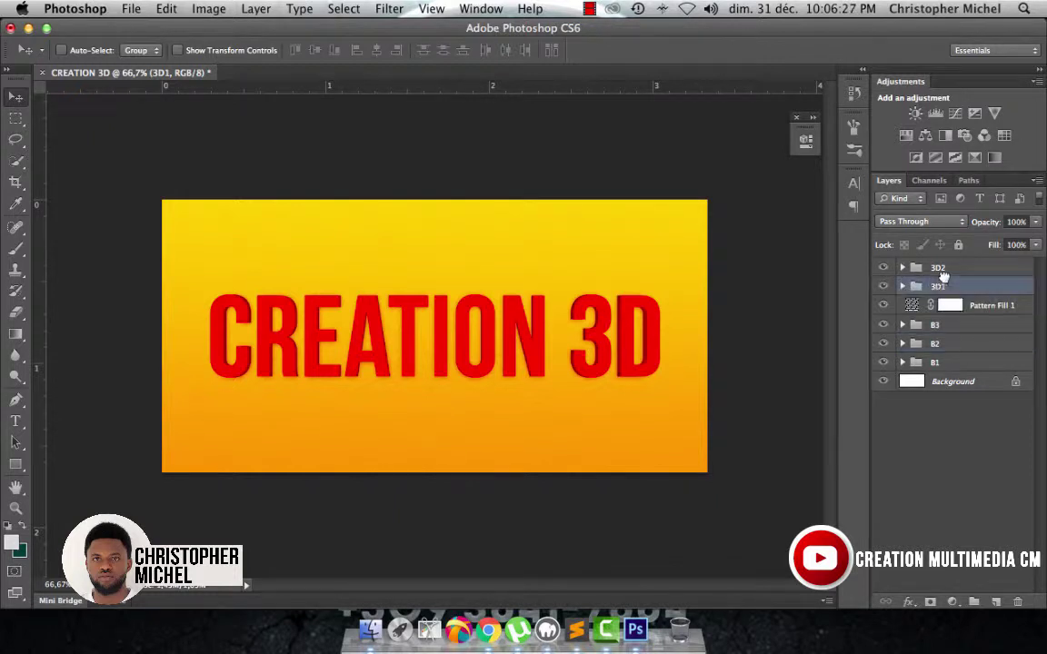
click(951, 269)
key(super+j)
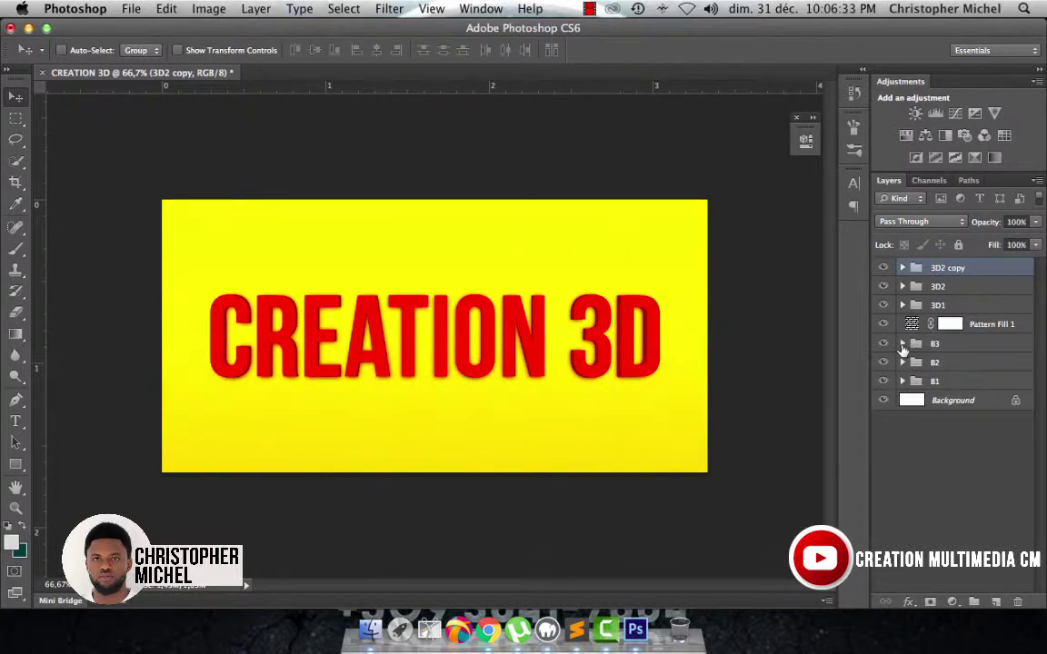
Hide 3D2, 3D1, B2, B1 and the Background, and set the 0% color stop of B3's gradient fill to dark red
click(902, 344)
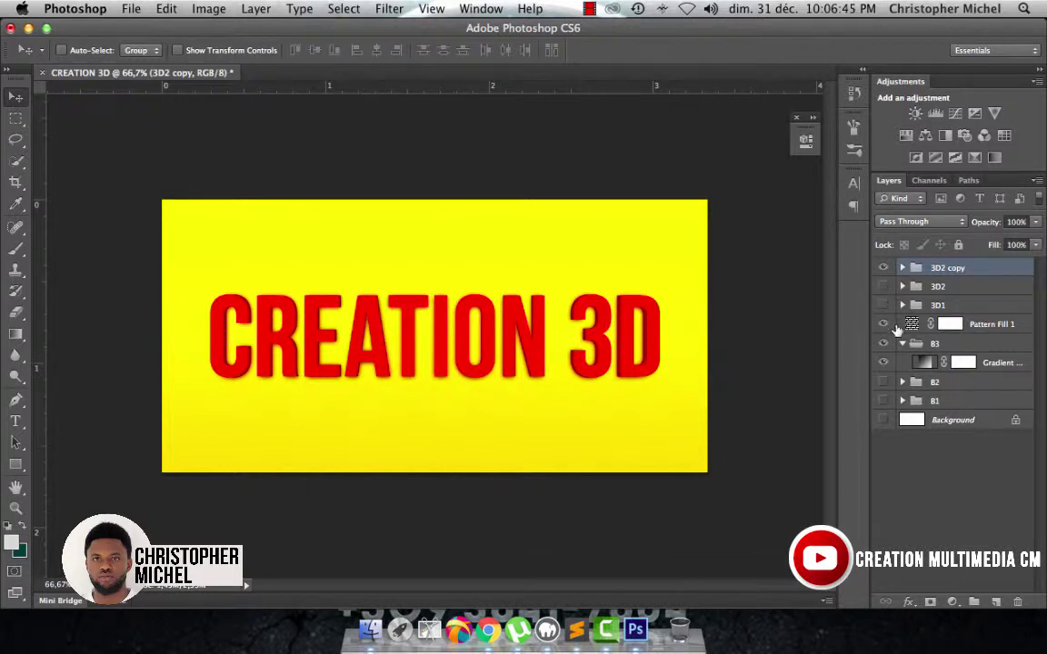
click(883, 401)
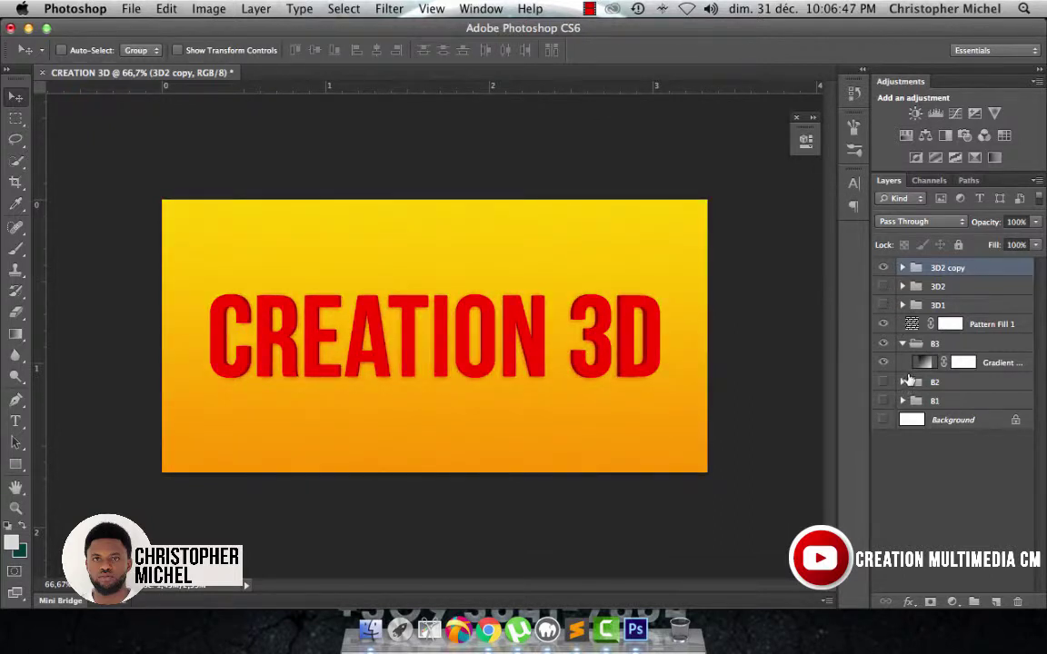
double_click(924, 364)
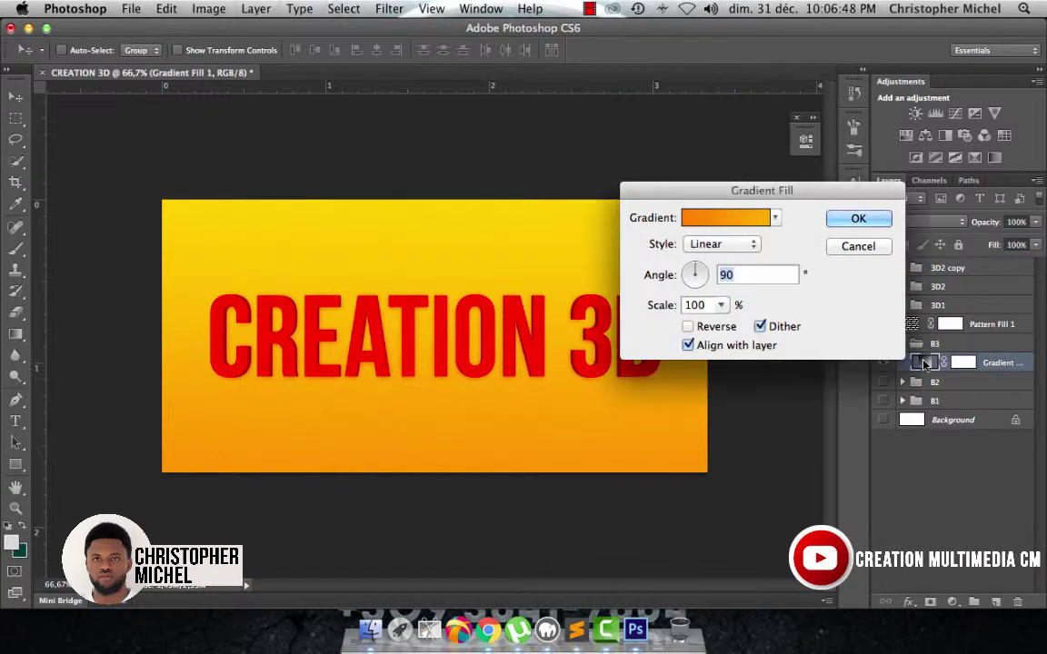
click(733, 222)
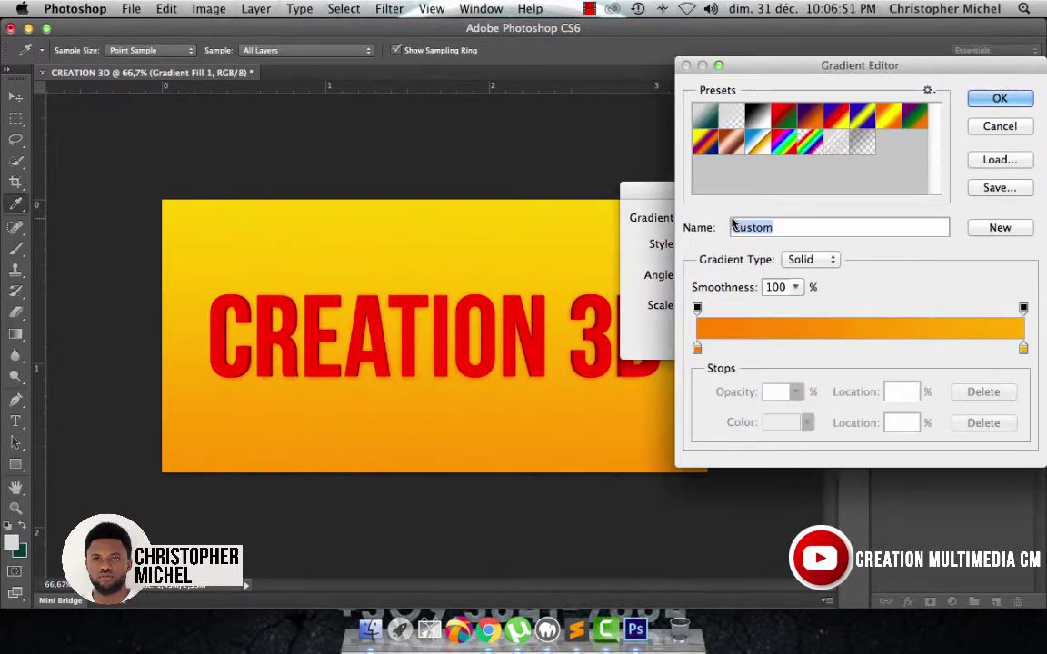
double_click(697, 349)
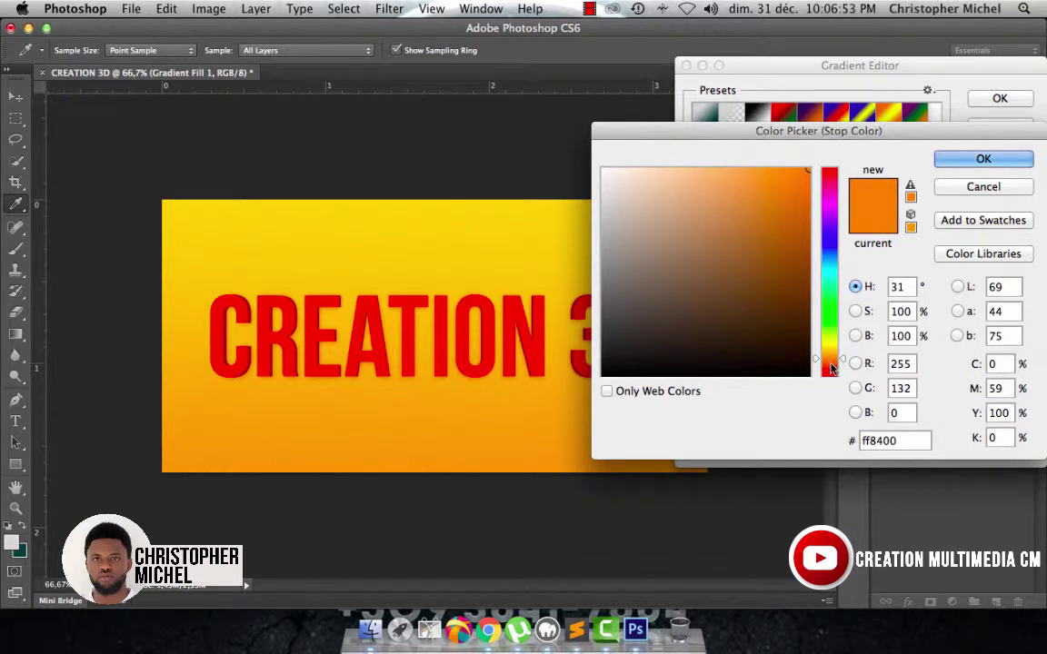
drag(827, 195, 827, 169)
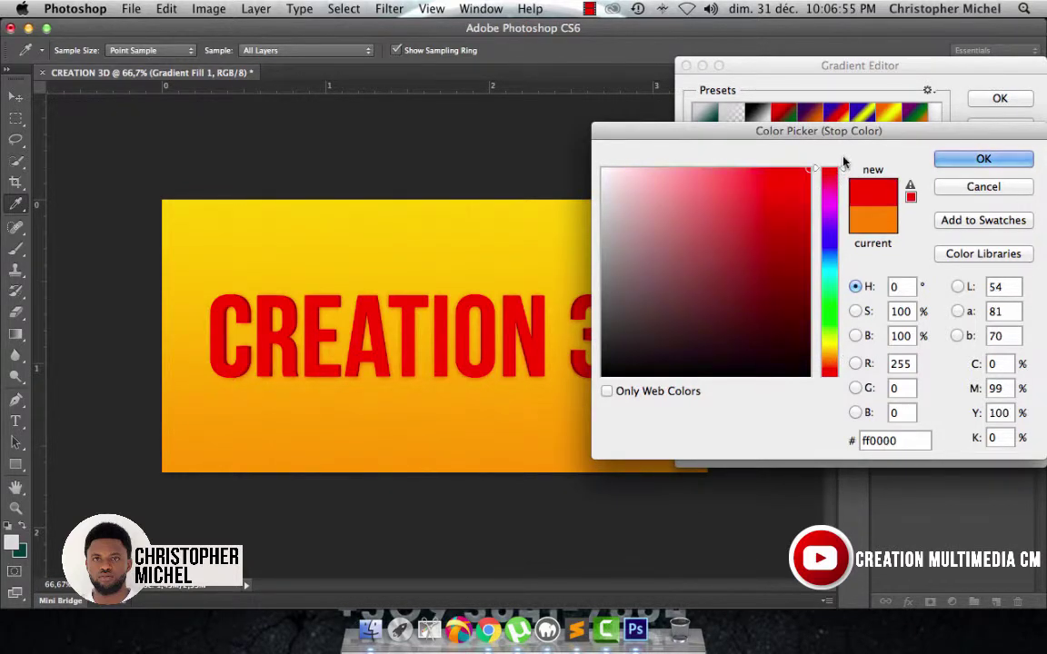
drag(809, 262, 819, 277)
click(981, 159)
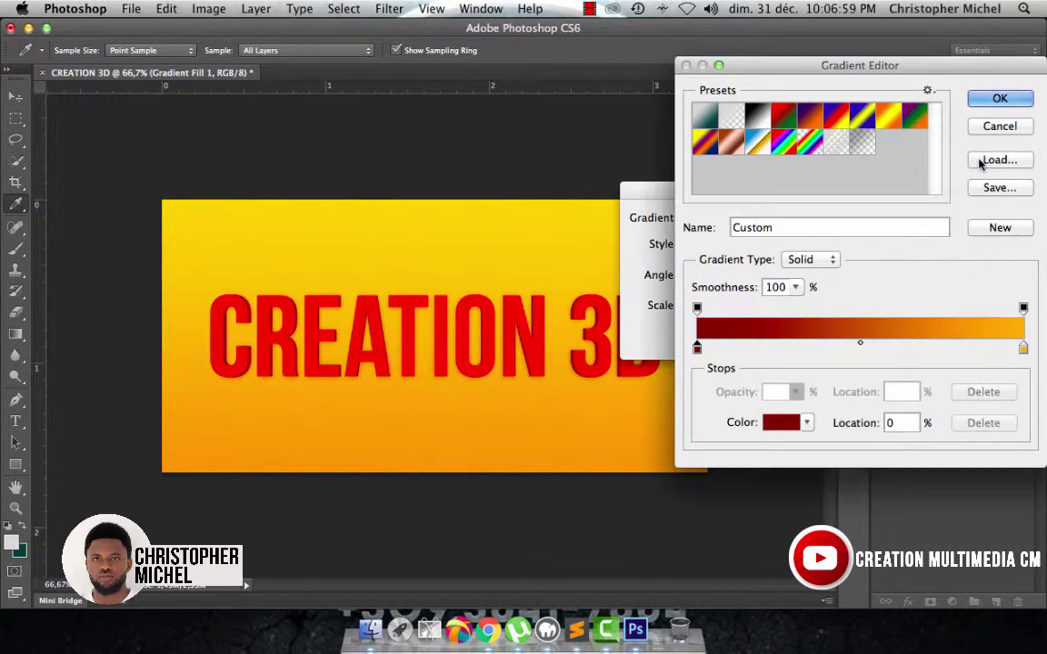
Set the 100% color stop of B3's gradient to pure red (ff0000) and accept the edited gradient
double_click(1023, 348)
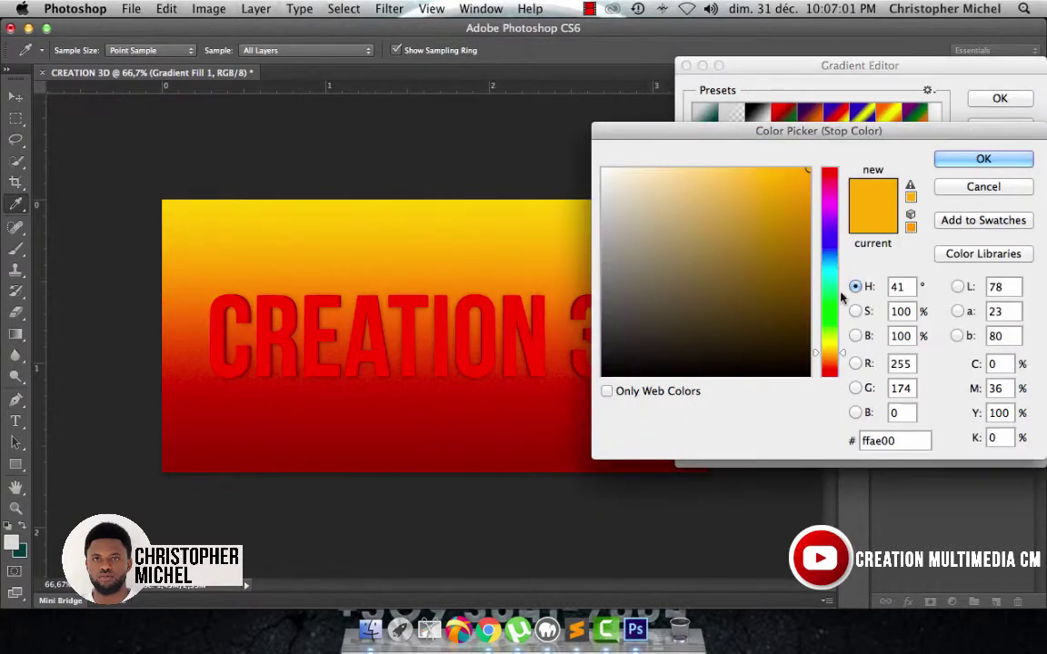
click(830, 169)
drag(830, 167, 834, 166)
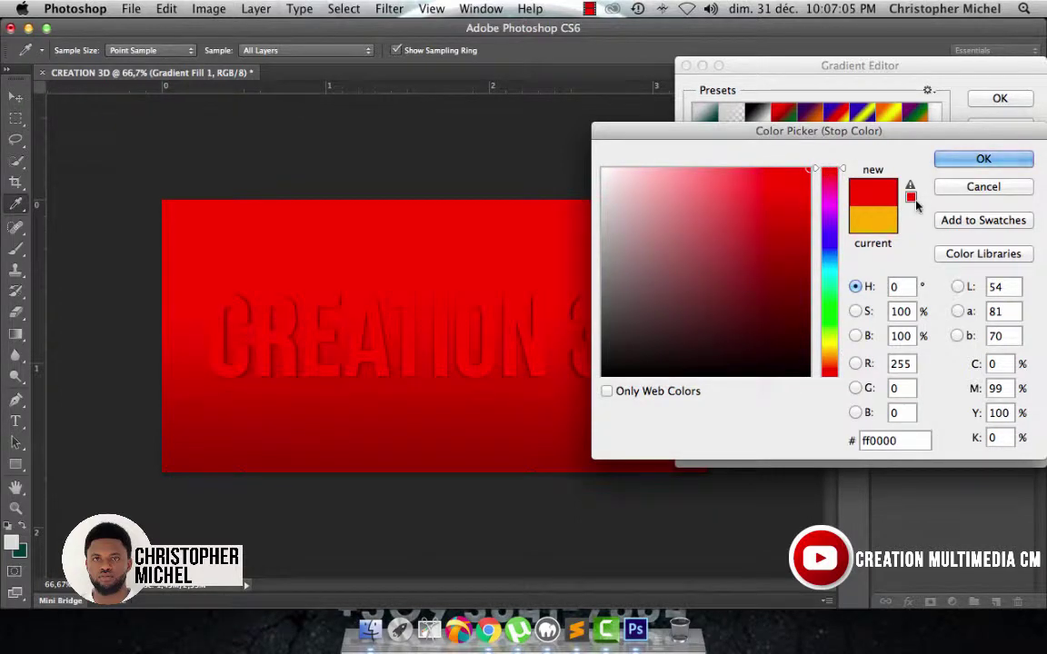
click(981, 163)
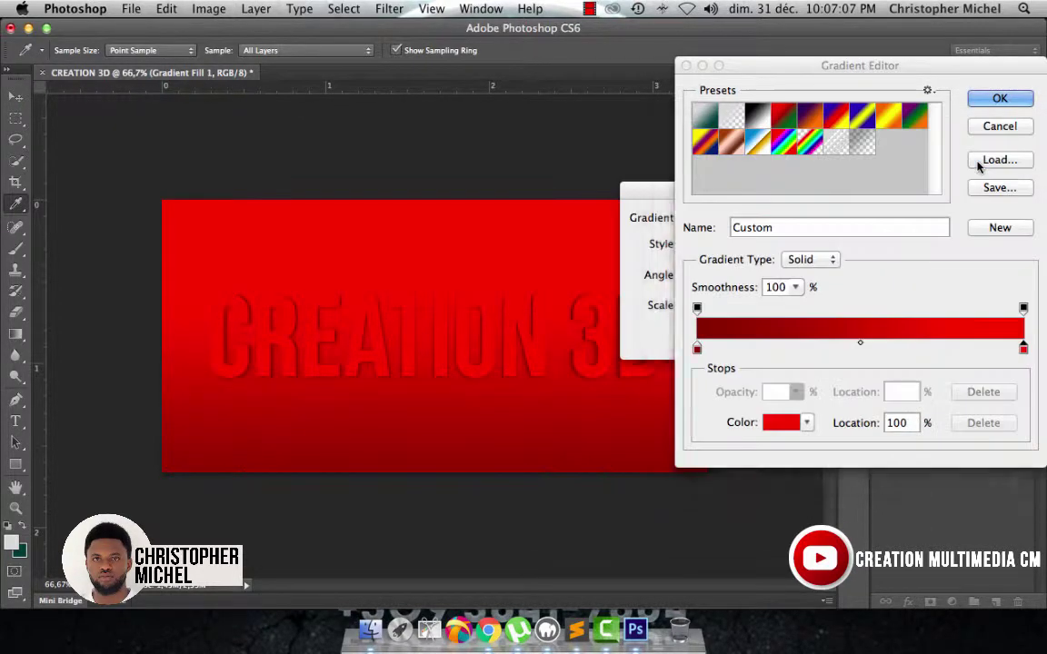
click(1000, 100)
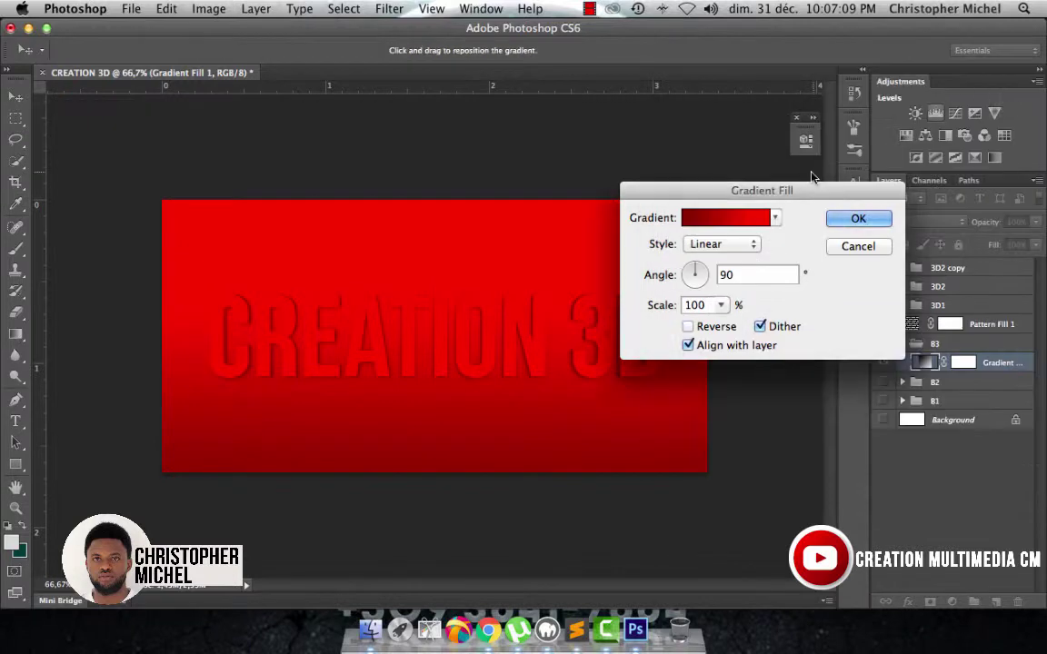
drag(792, 195, 896, 182)
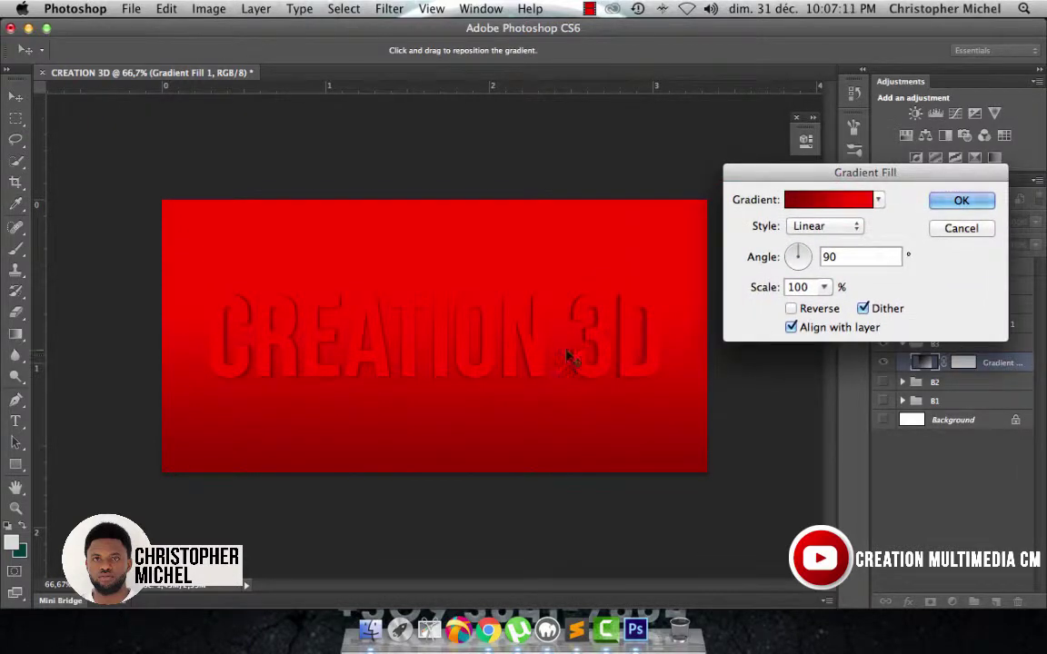
Darken the 0% color stop of the background gradient to deep red 520000 and apply the gradient fill
click(827, 199)
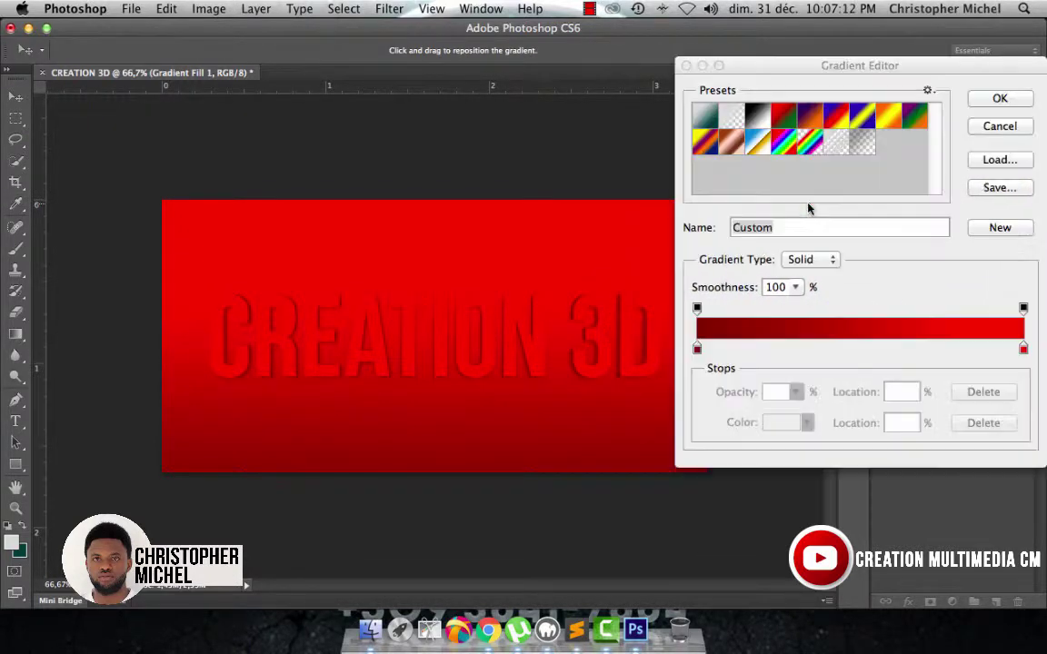
click(697, 348)
double_click(697, 348)
mouse_move(800, 367)
mouse_down()
mouse_move(759, 360)
mouse_move(602, 376)
mouse_up()
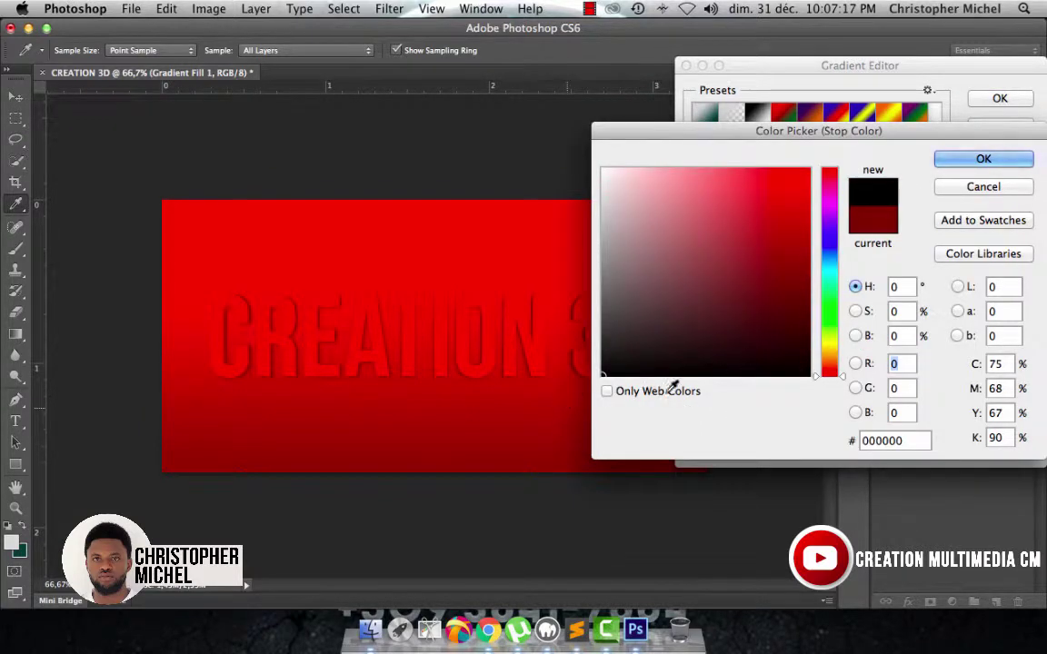
click(805, 313)
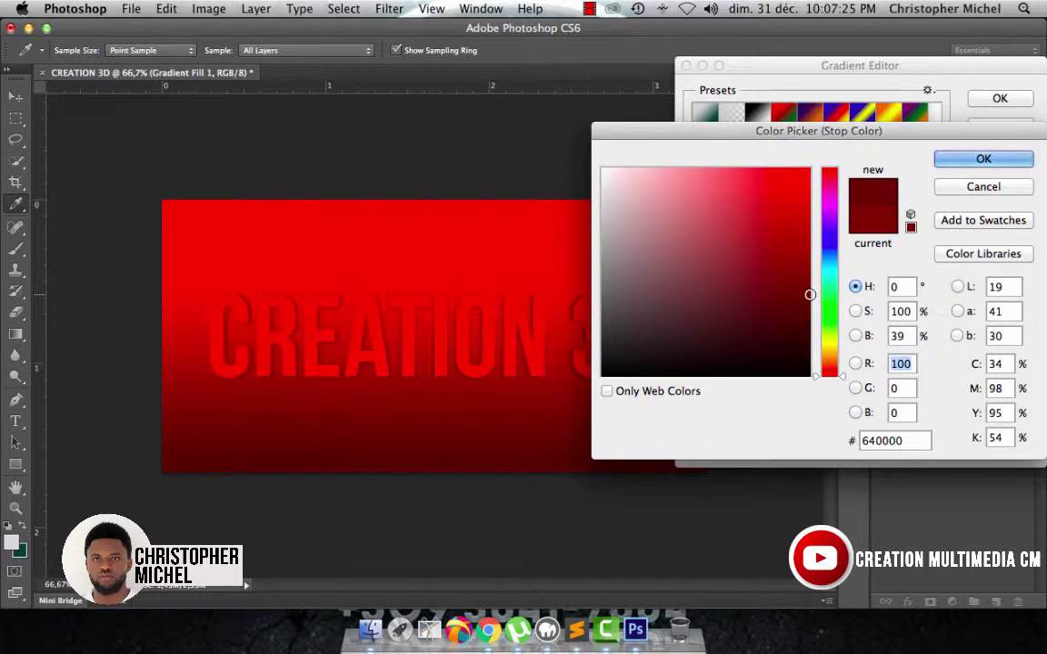
drag(809, 294, 811, 308)
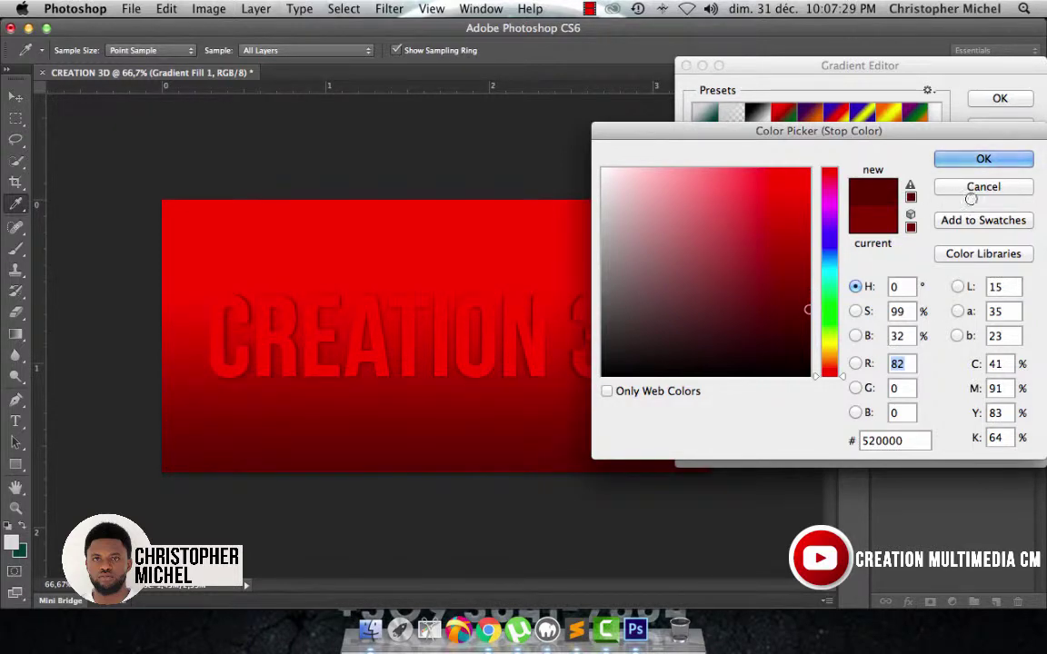
click(972, 159)
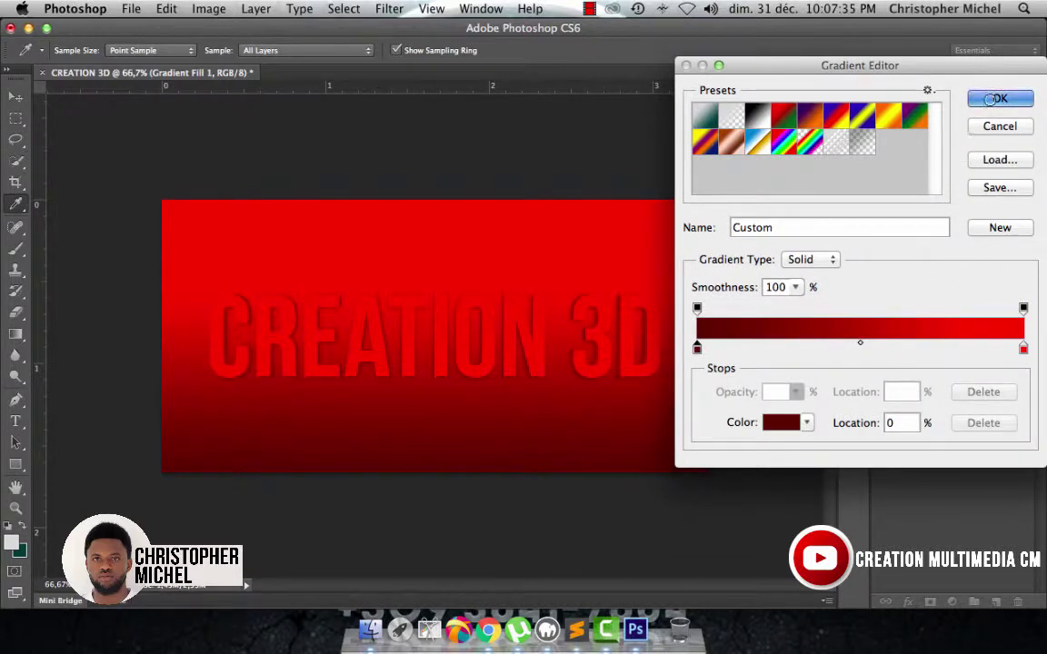
click(999, 98)
key(Return)
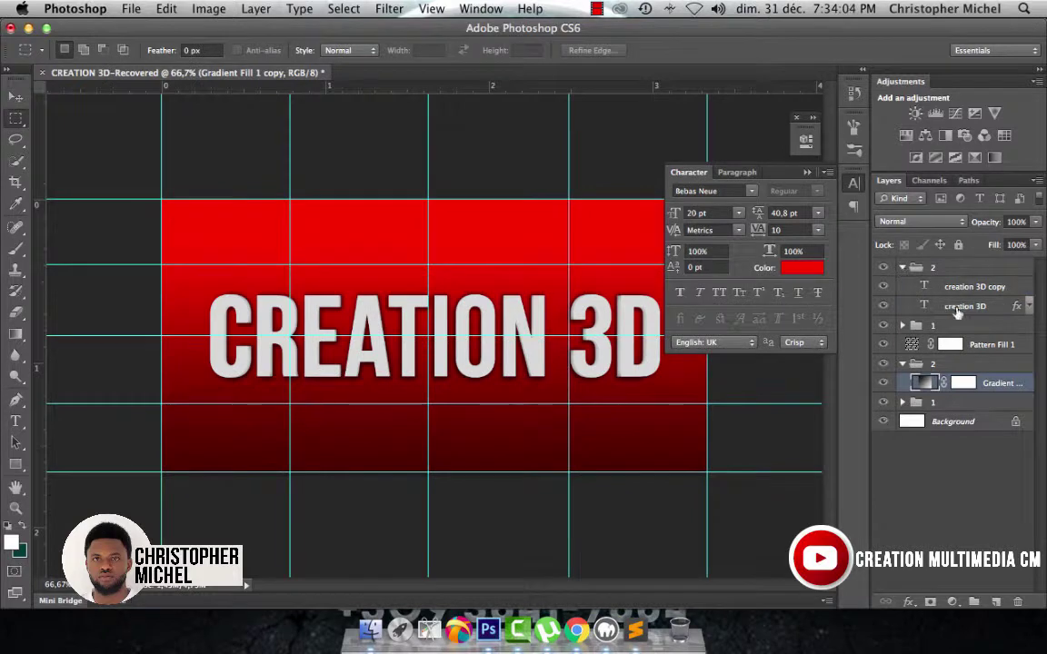
Change the text color of the creation 3D copy layer to yellow-orange ffa800 and commit the text edit
click(963, 286)
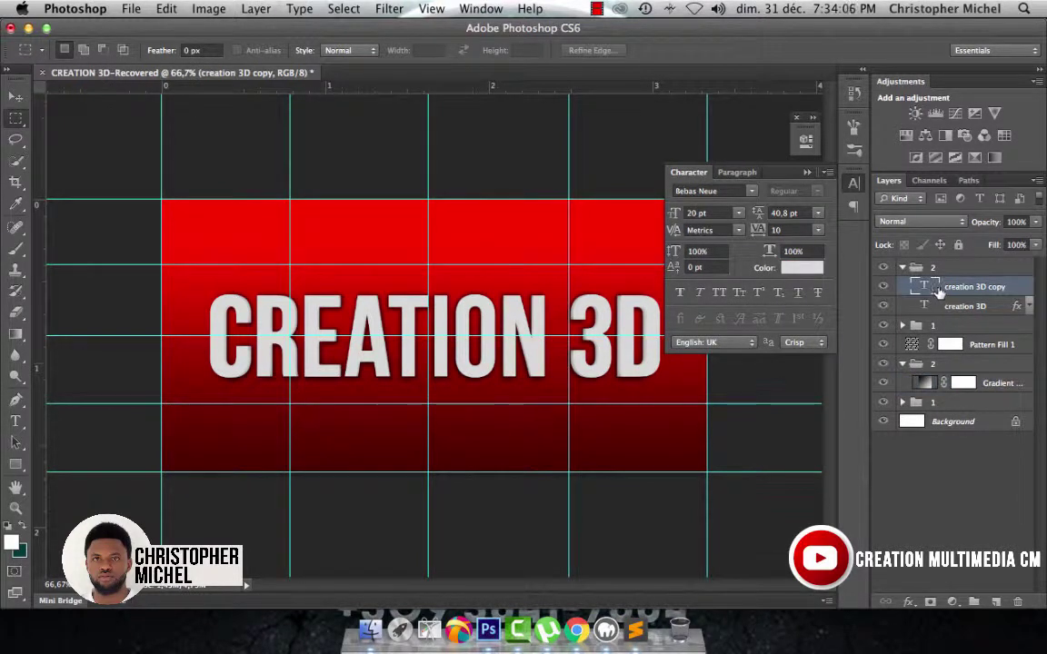
double_click(924, 286)
click(798, 267)
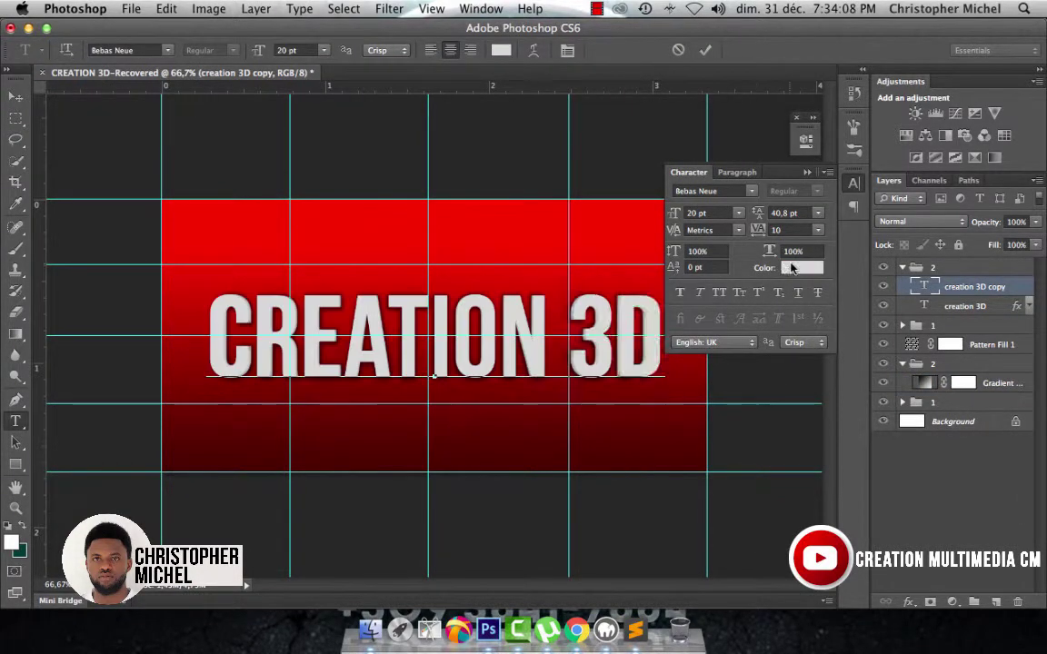
drag(828, 313, 833, 343)
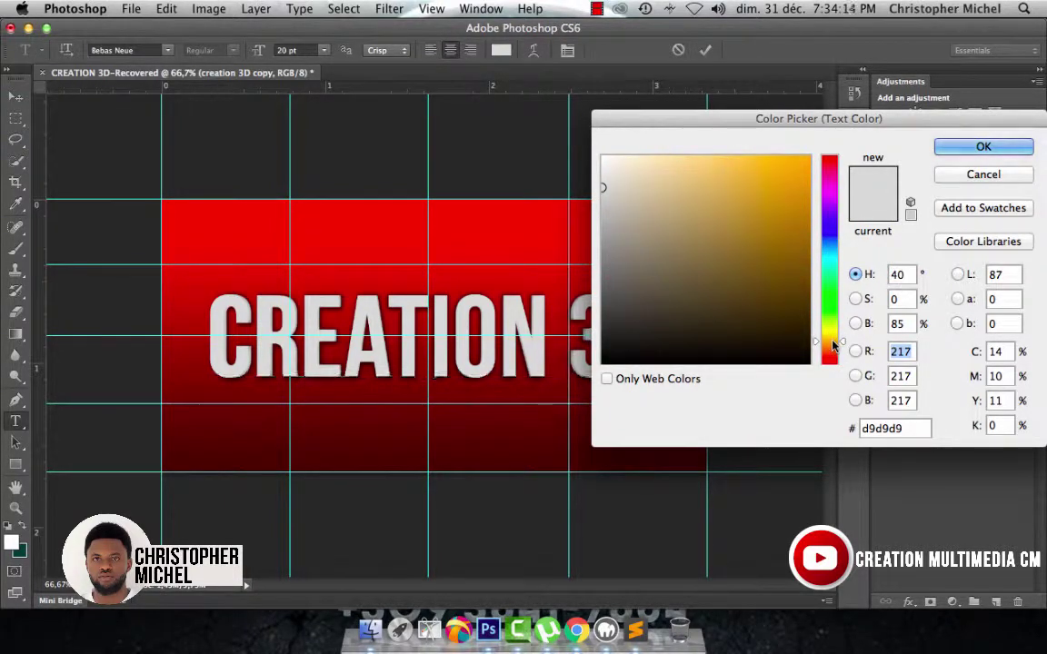
mouse_move(783, 146)
mouse_down()
mouse_move(806, 170)
mouse_move(836, 143)
mouse_up()
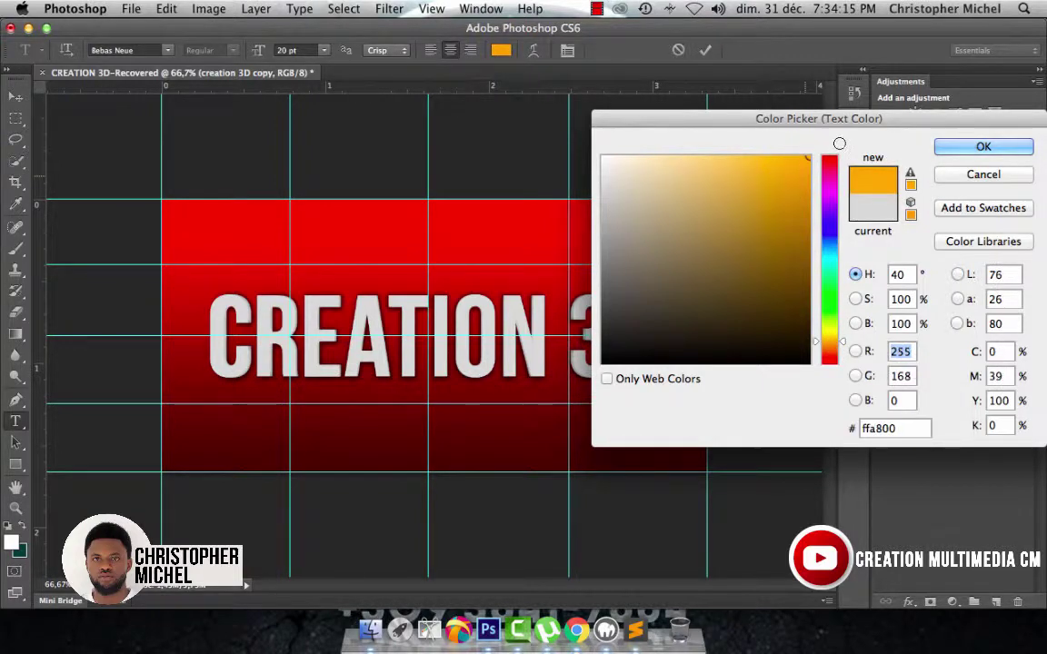
click(982, 148)
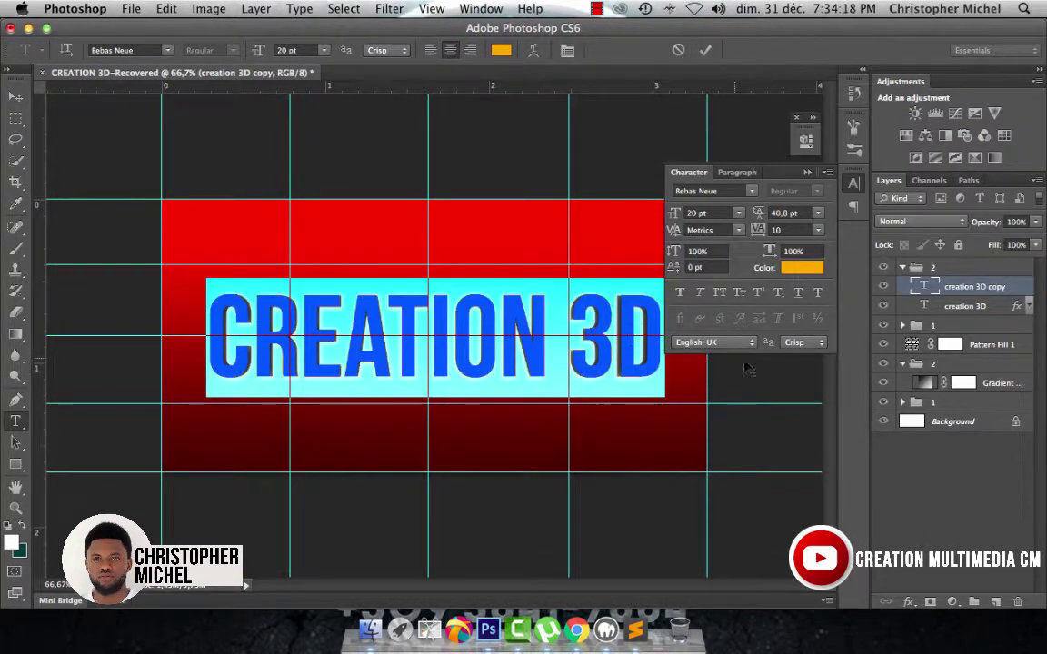
click(15, 97)
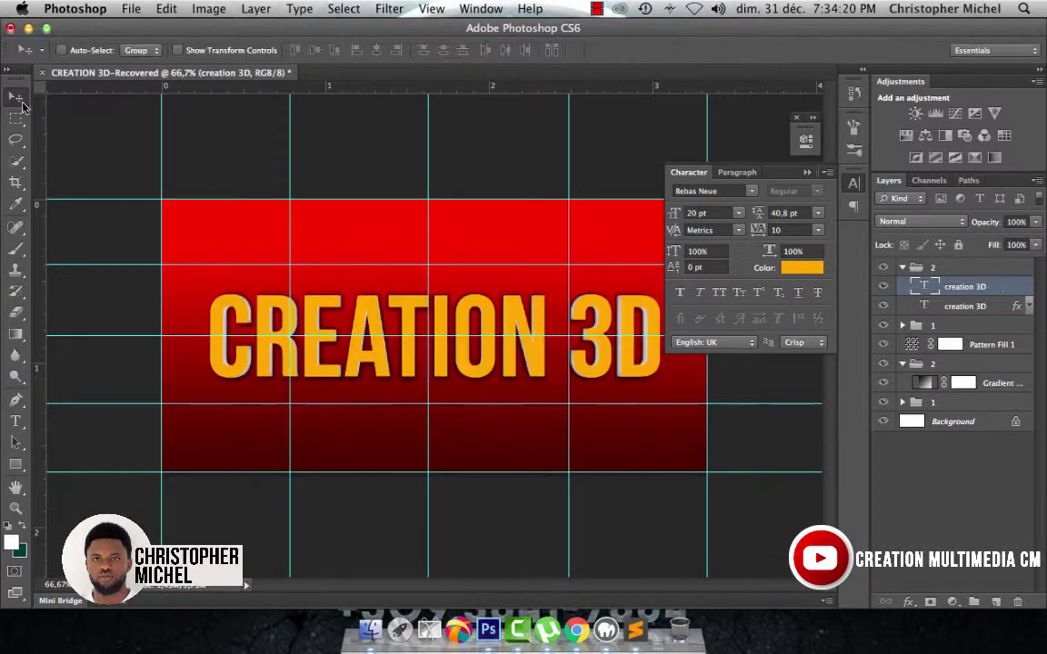
Change the Color Overlay of the lower creation 3D layer in group 2 to bright orange ff9600
click(965, 306)
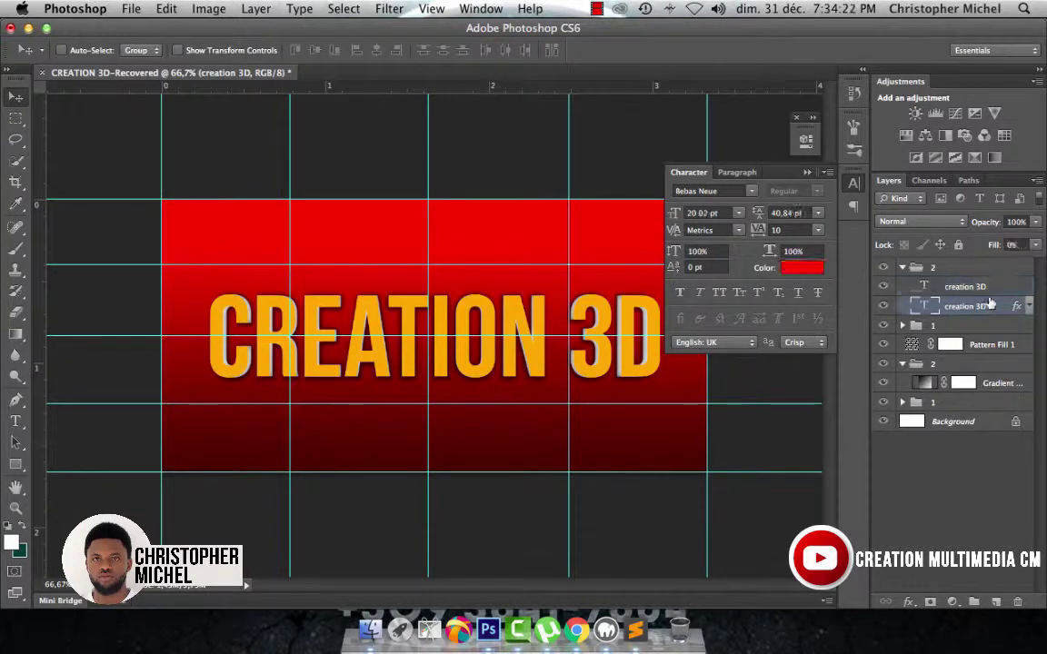
double_click(1000, 309)
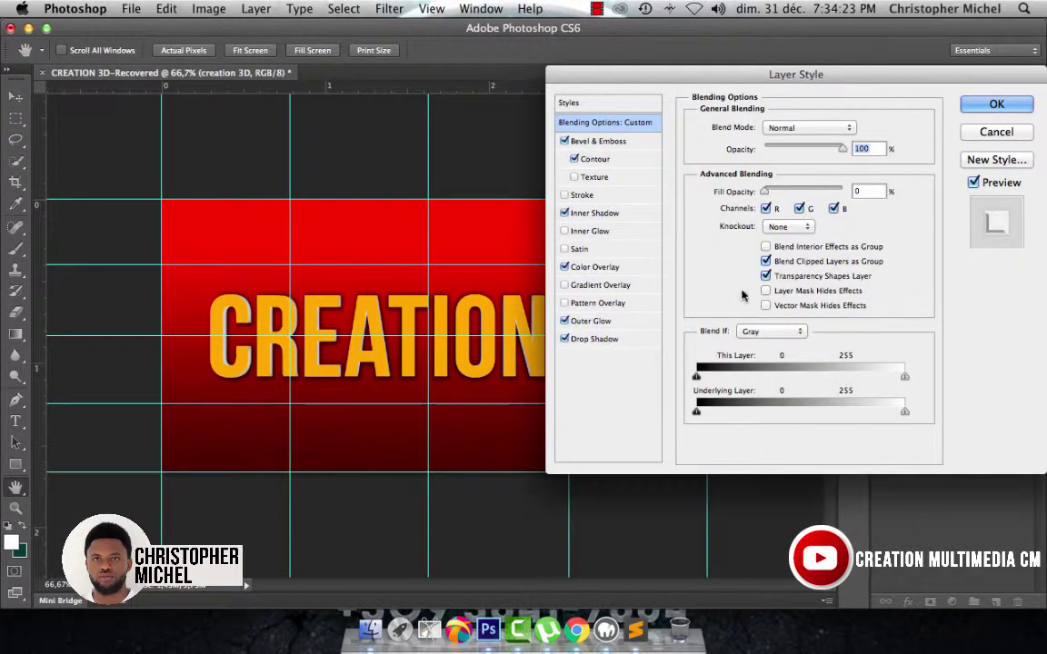
click(587, 267)
click(855, 127)
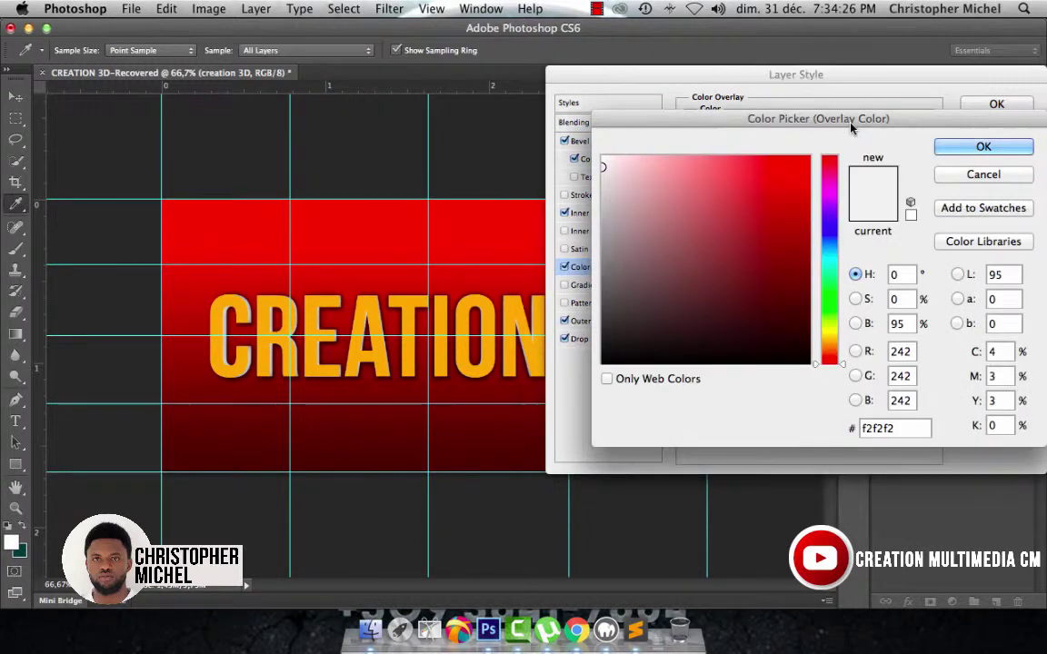
mouse_move(830, 329)
mouse_down()
mouse_move(830, 349)
mouse_move(745, 212)
mouse_move(820, 152)
mouse_up()
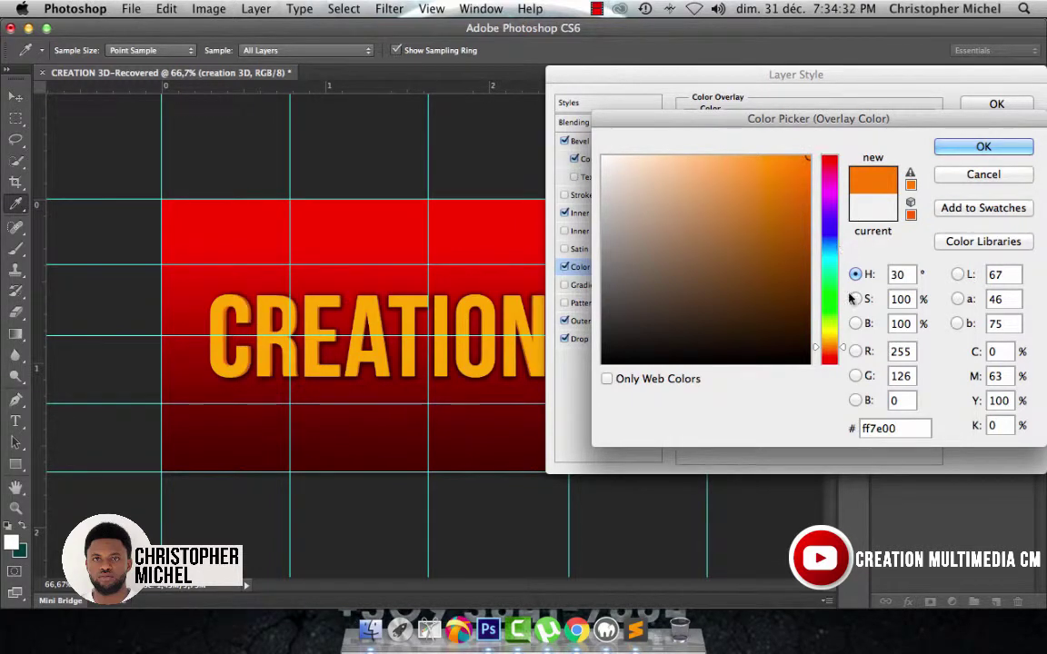
click(827, 348)
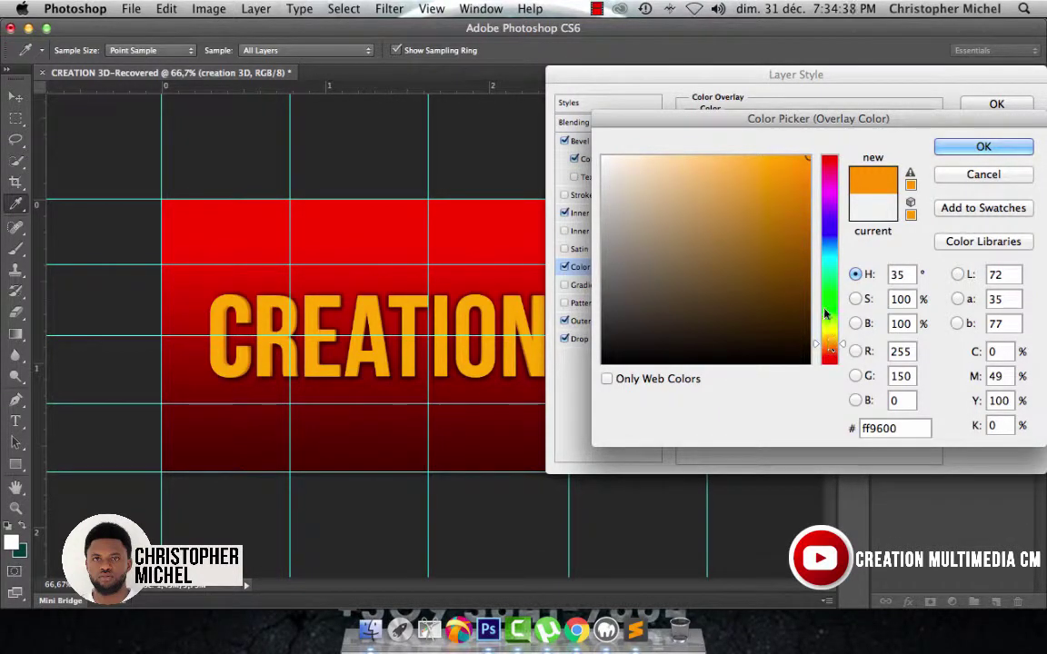
Darken the overlay color to deep orange d77400 and apply the layer style
click(807, 198)
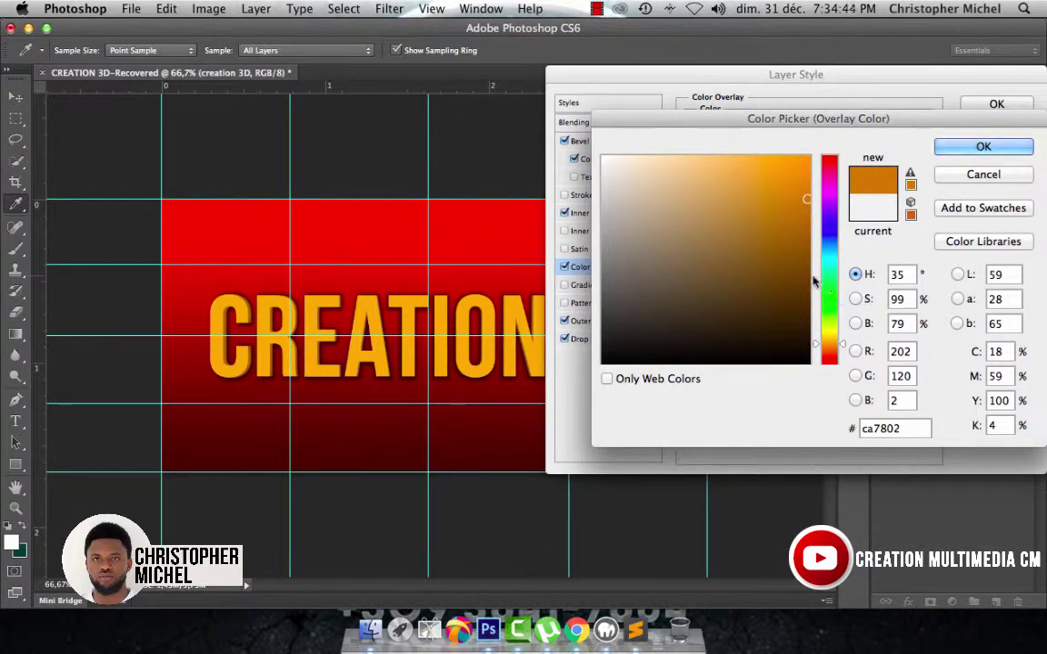
click(809, 241)
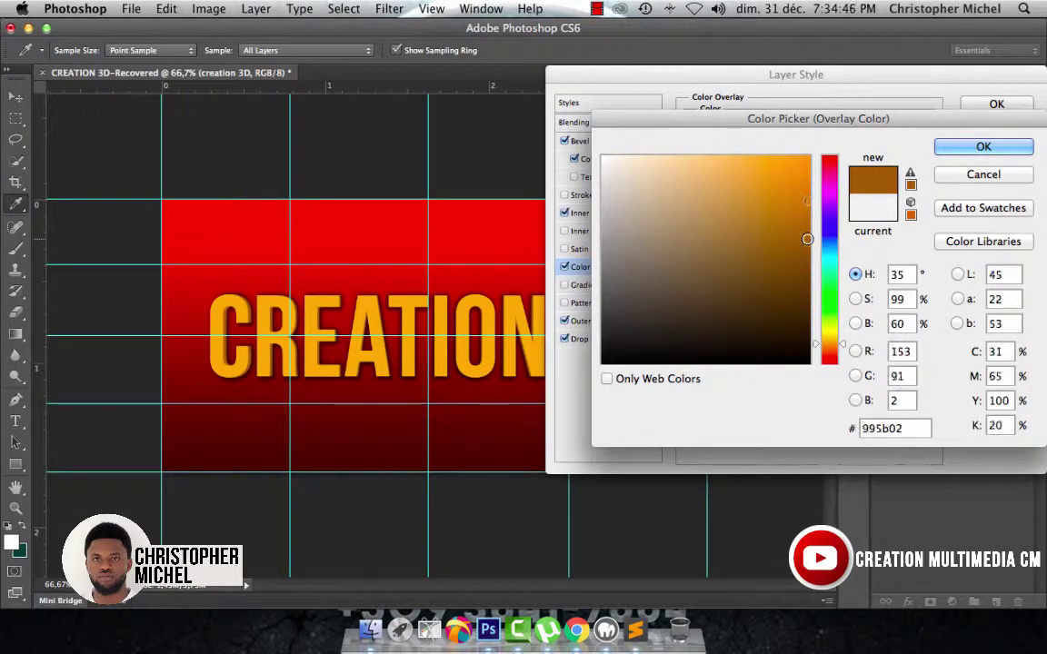
click(805, 229)
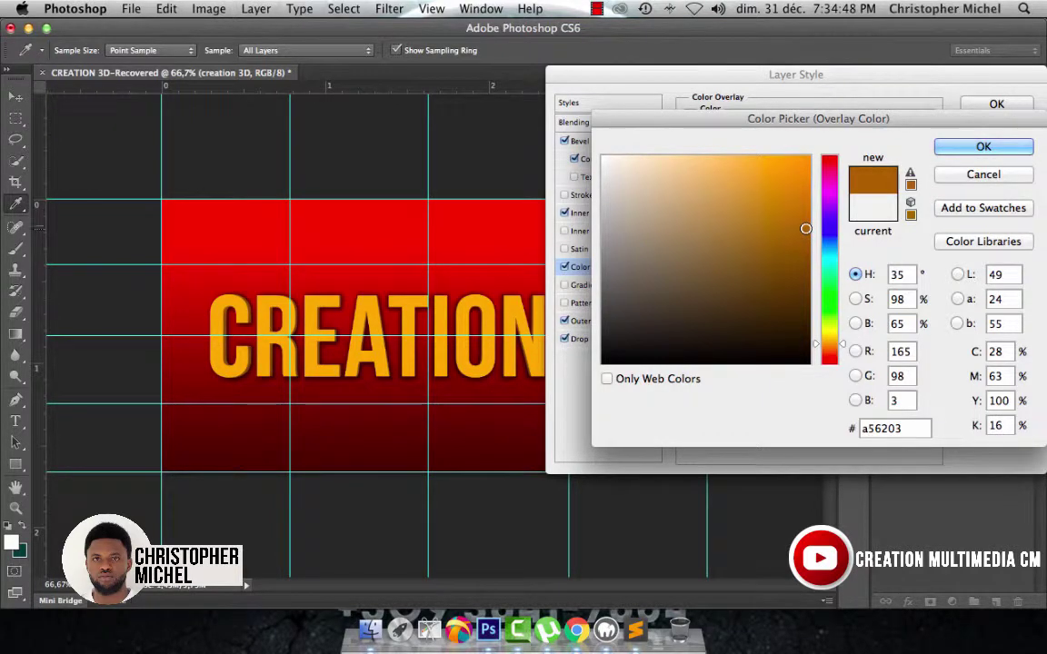
click(805, 216)
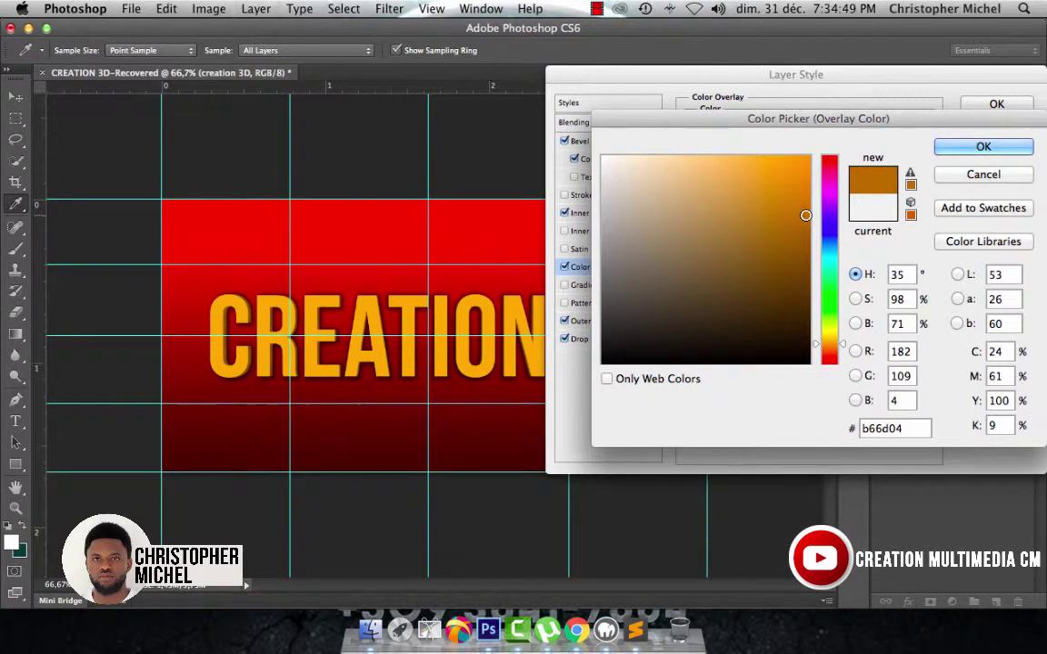
click(829, 350)
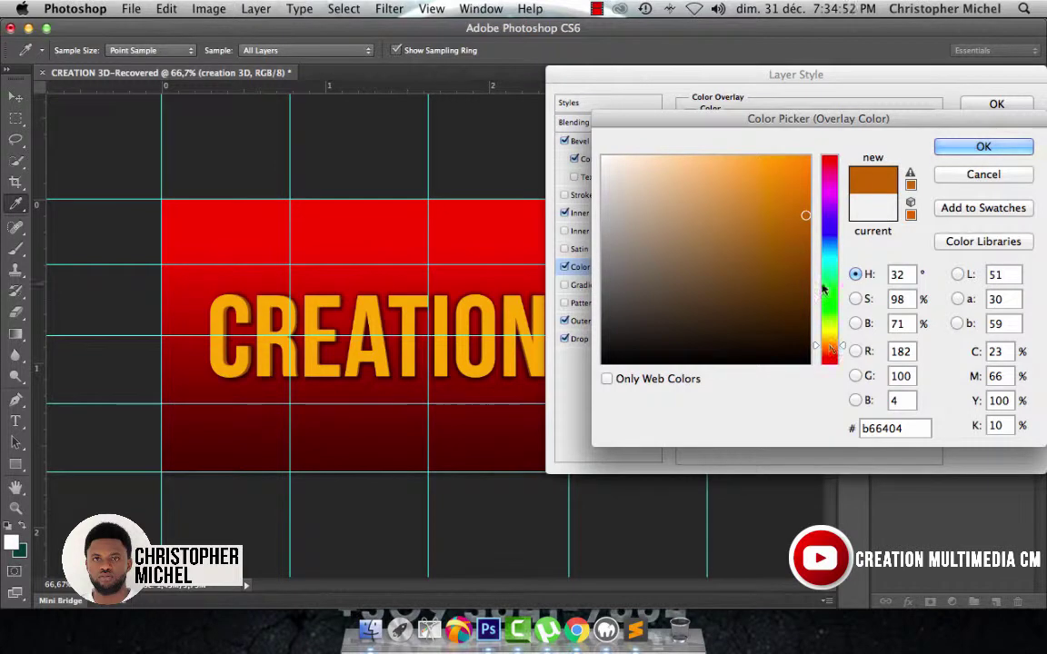
drag(805, 205, 815, 187)
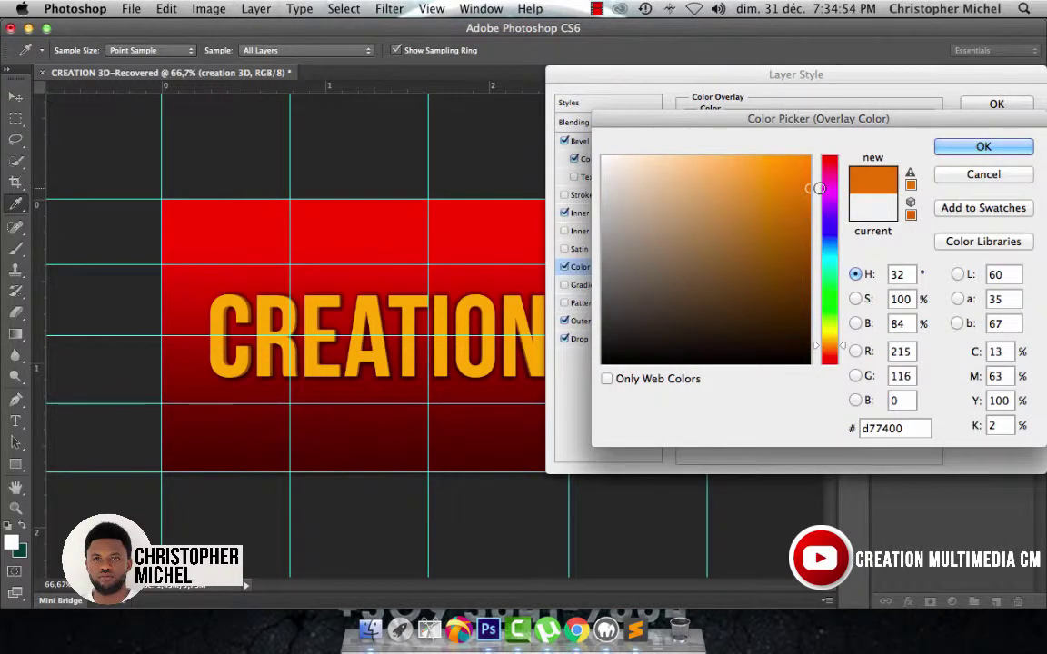
click(983, 146)
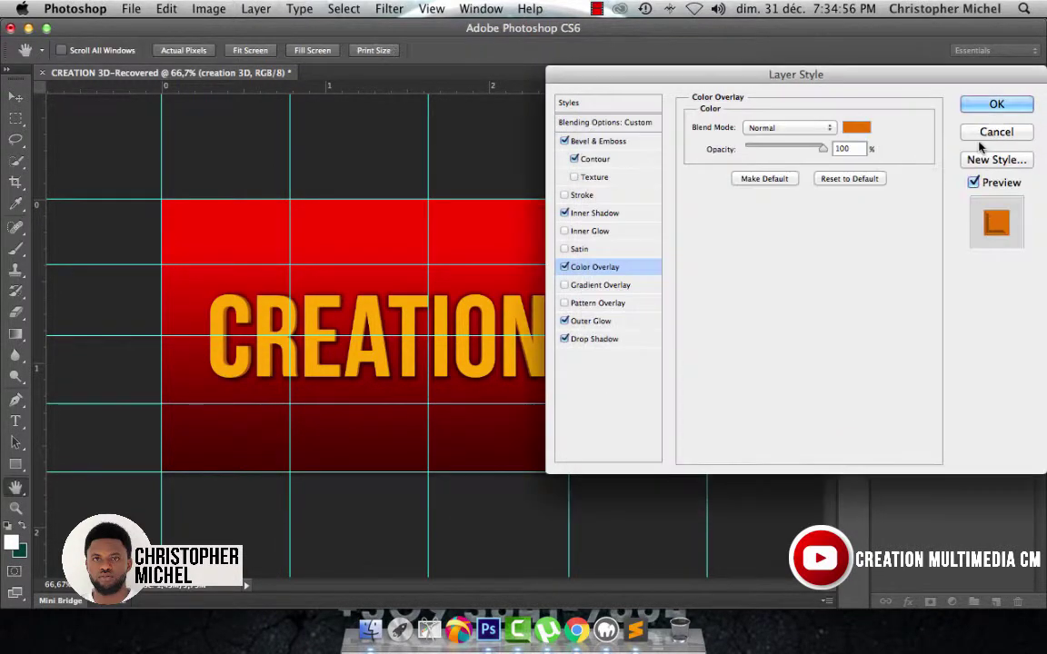
click(997, 104)
Hide the guides over the orange text artwork
key(v)
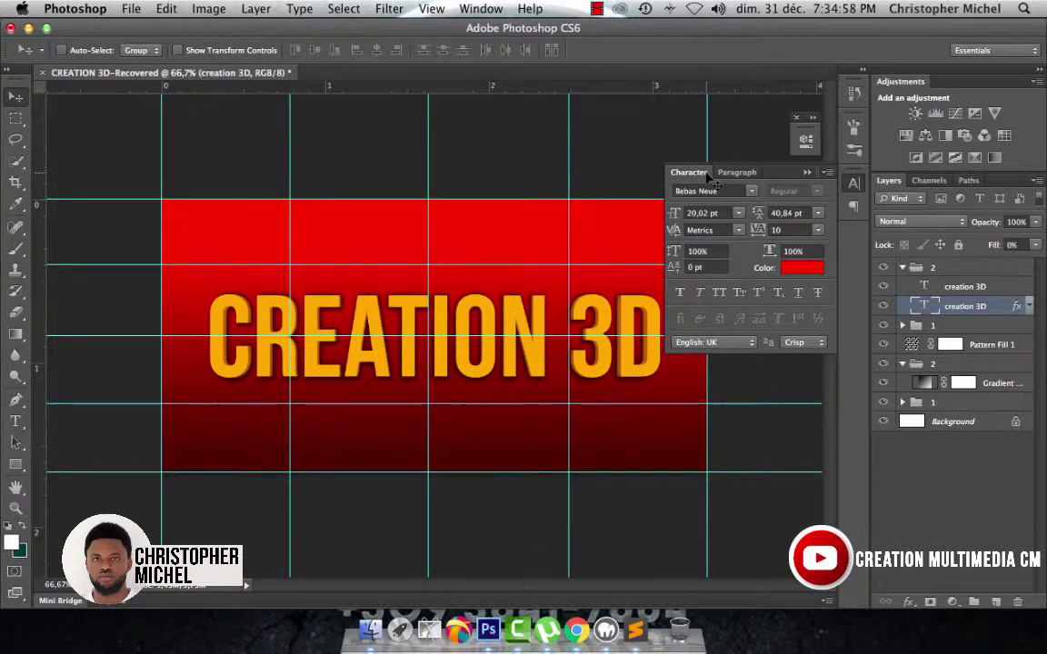
key(super+semicolon)
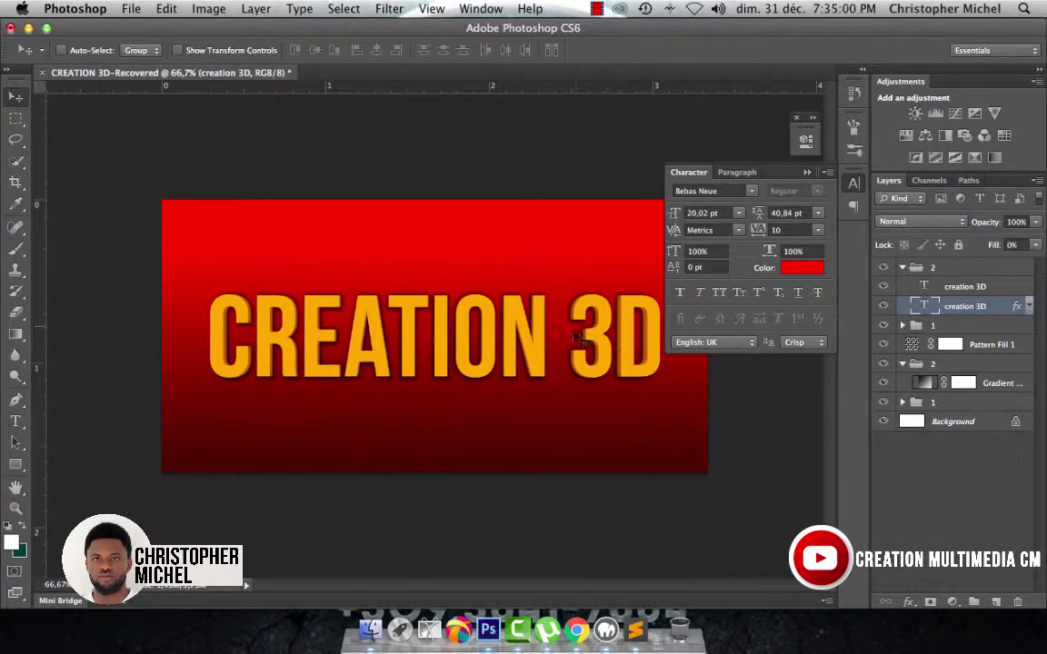
key(super+plus)
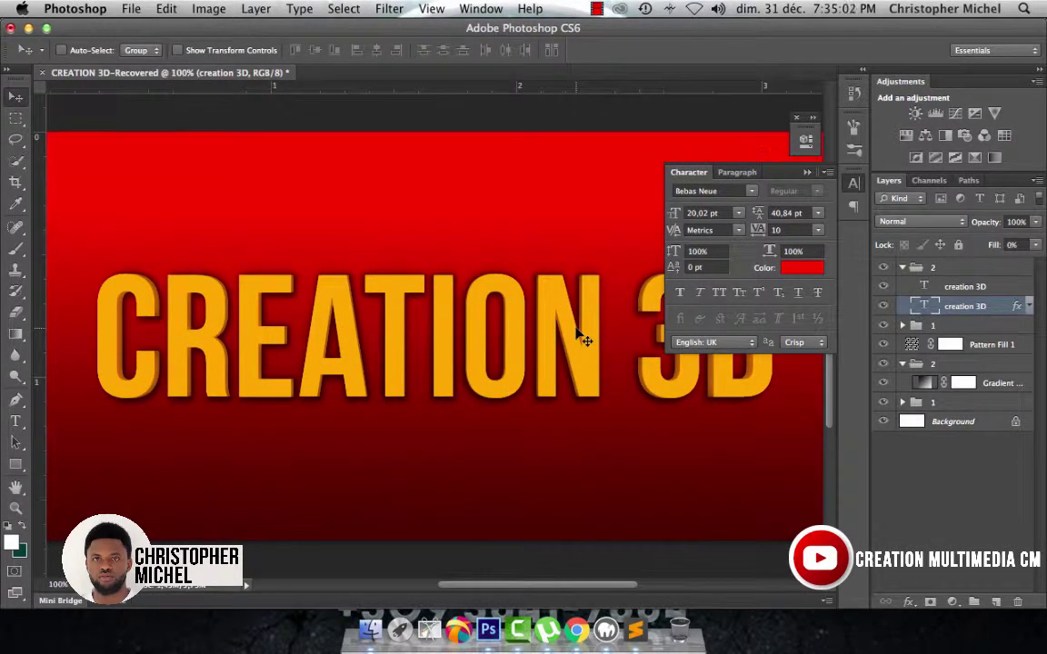
key(super+minus)
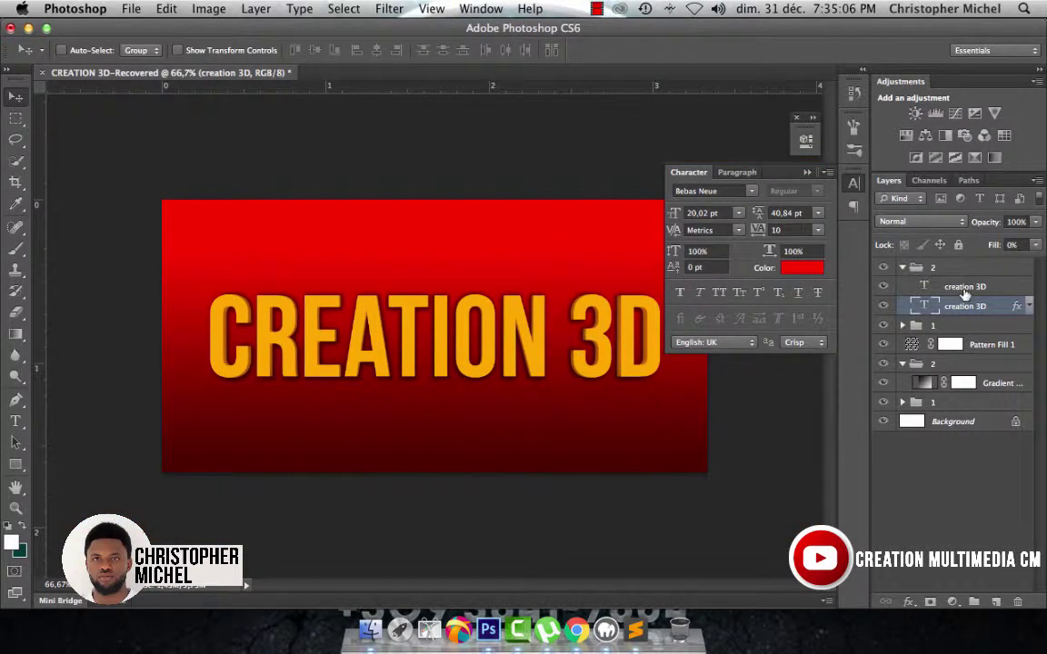
Duplicate the text group 2 and move the copy straight down, directly beneath the original CREATION 3D text
click(902, 268)
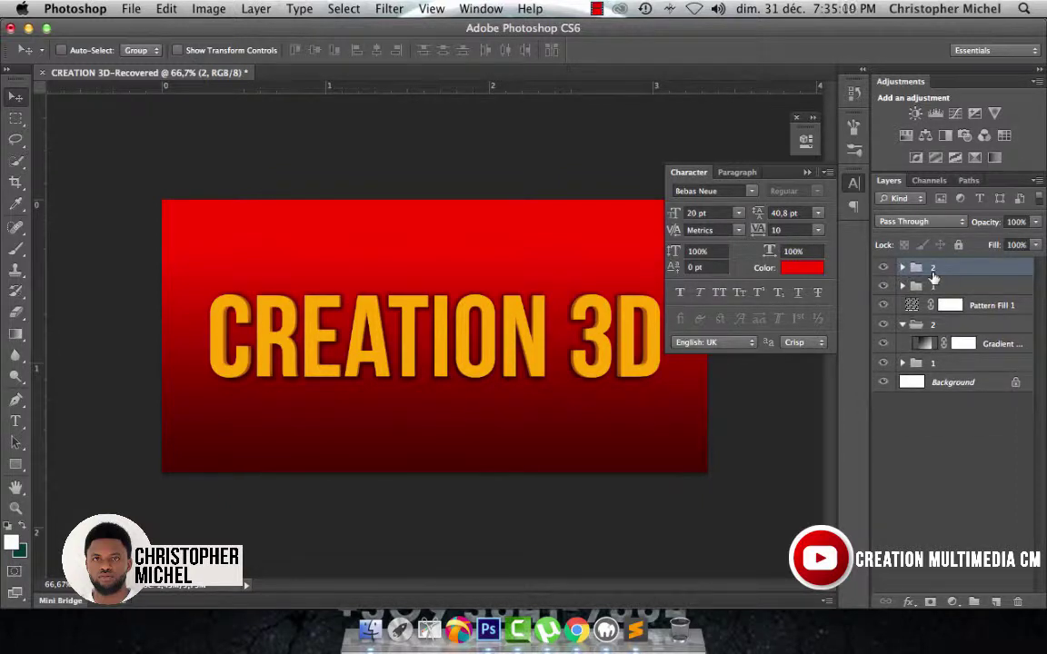
key(super+j)
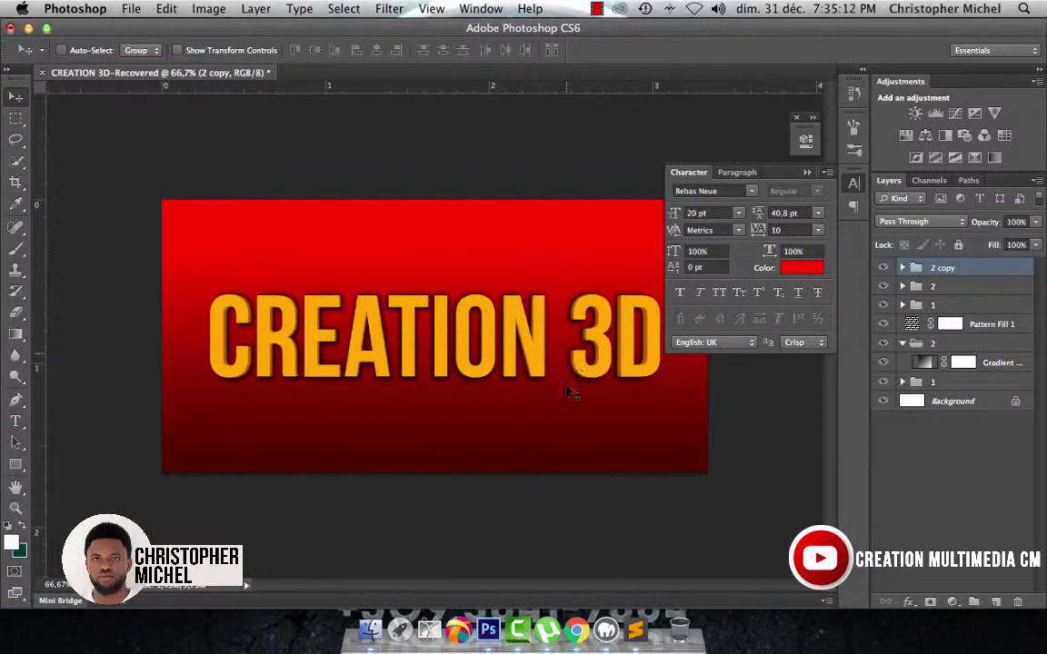
drag(566, 364, 566, 445)
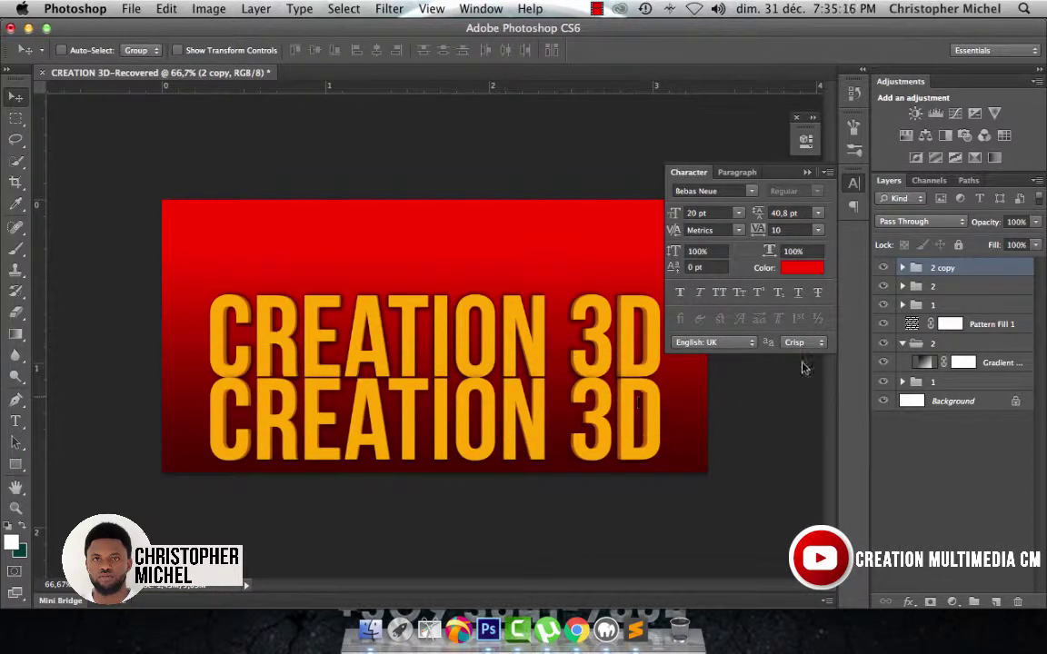
Replace the text of the upper creation 3D layer in the 2 copy group with "by creation multimedia" and commit it
click(904, 268)
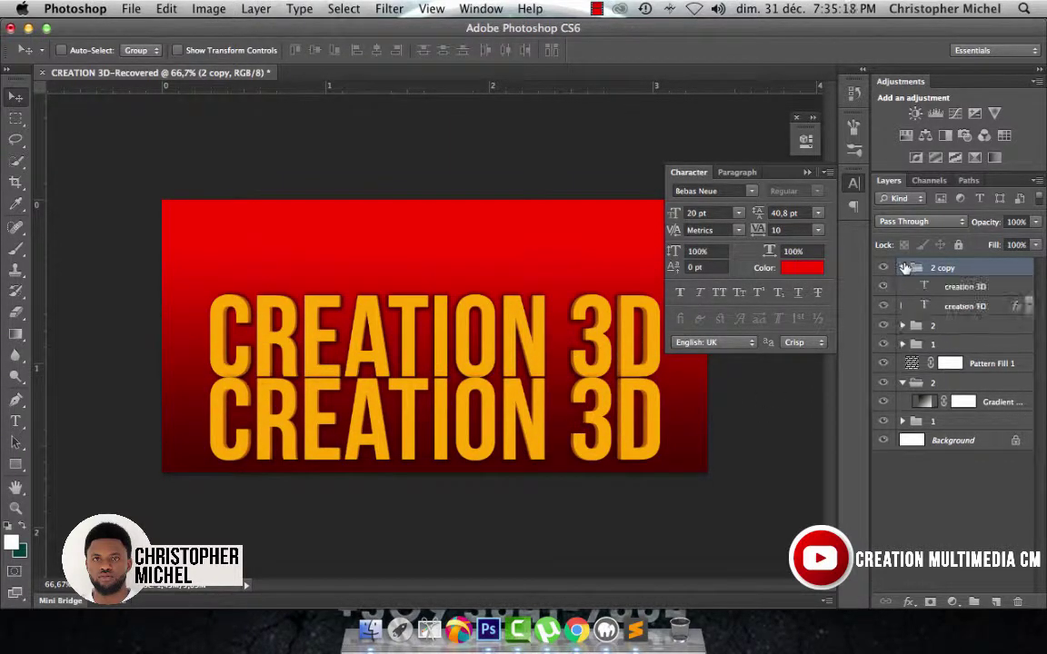
key(alt+bracketleft)
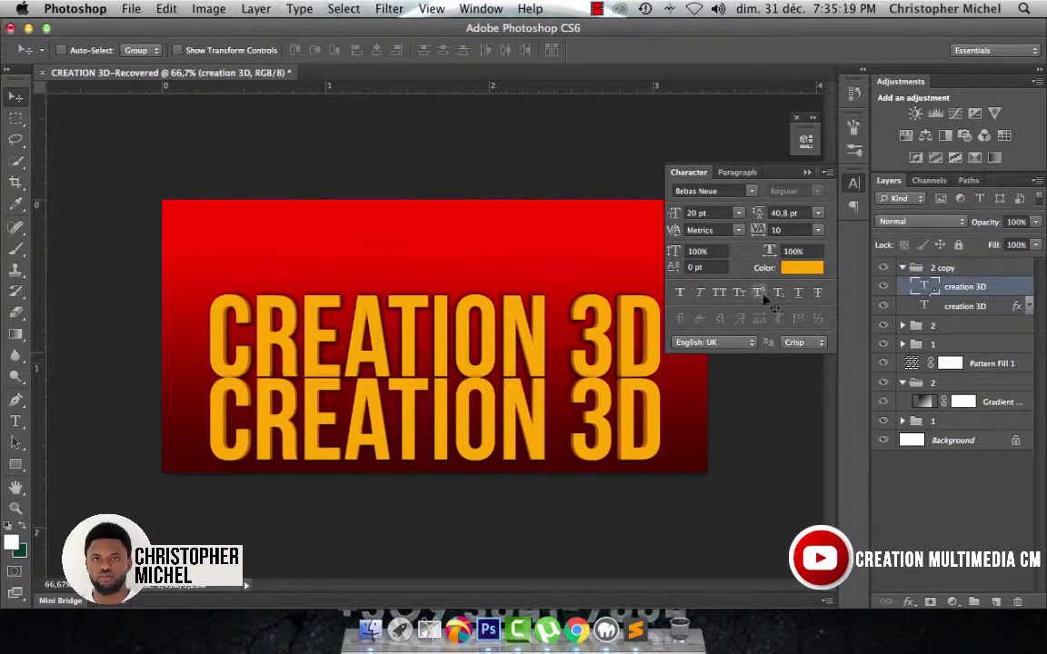
click(16, 421)
triple_click(510, 429)
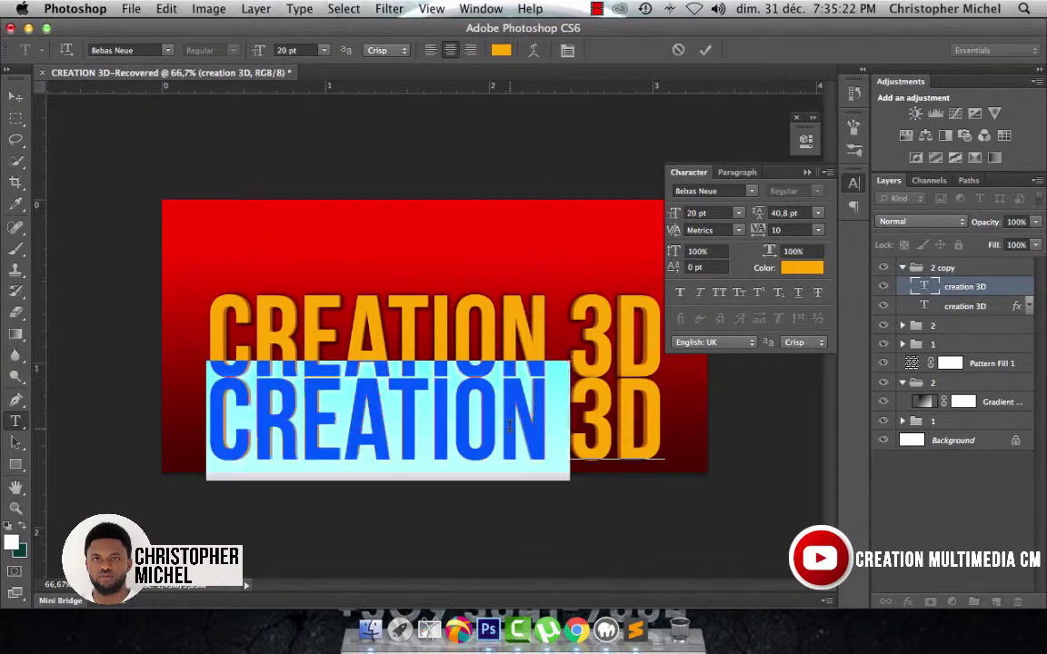
text(B)
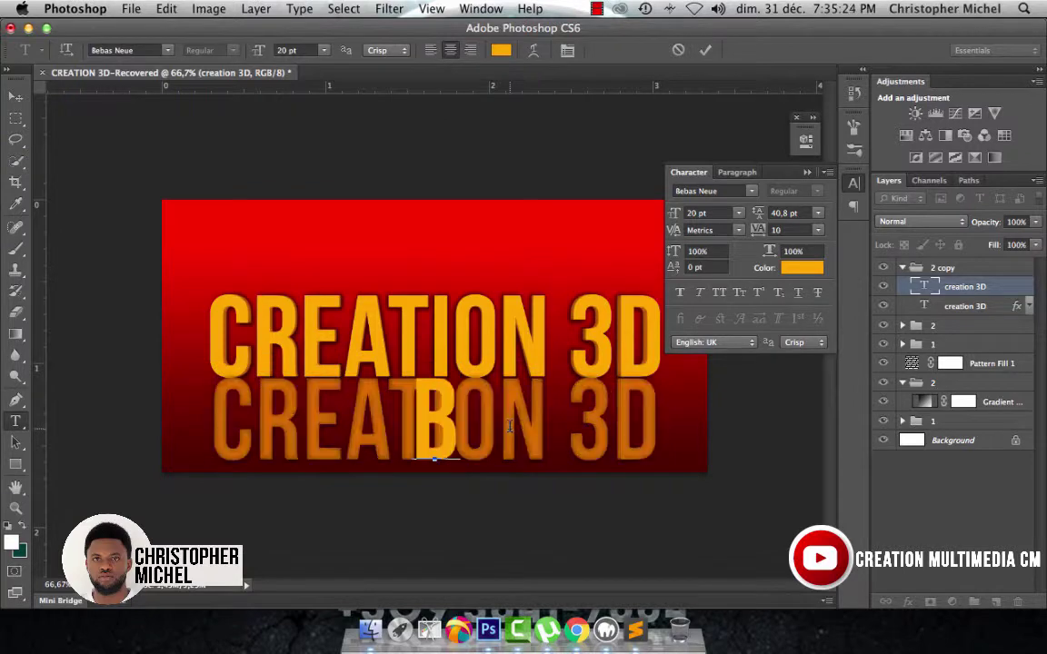
text(Y CREA)
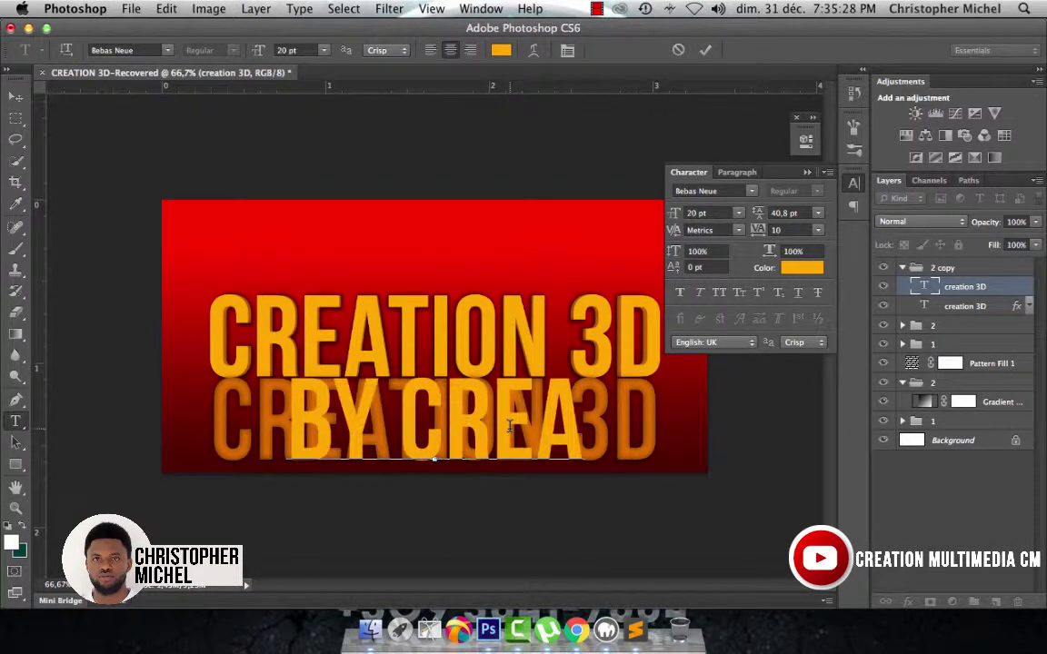
text(TION)
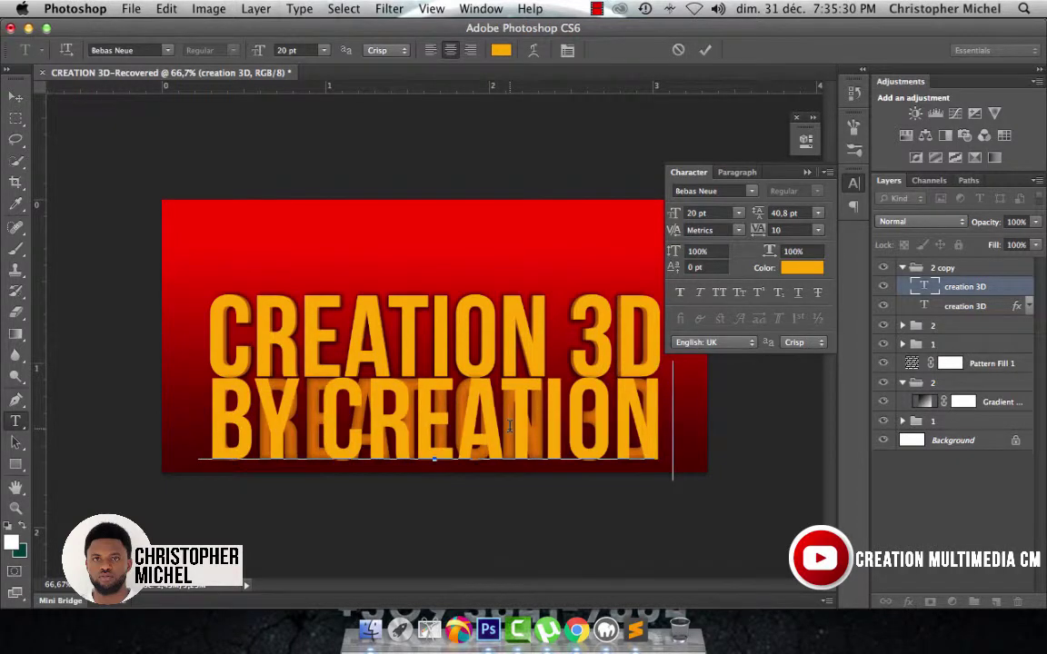
text( M)
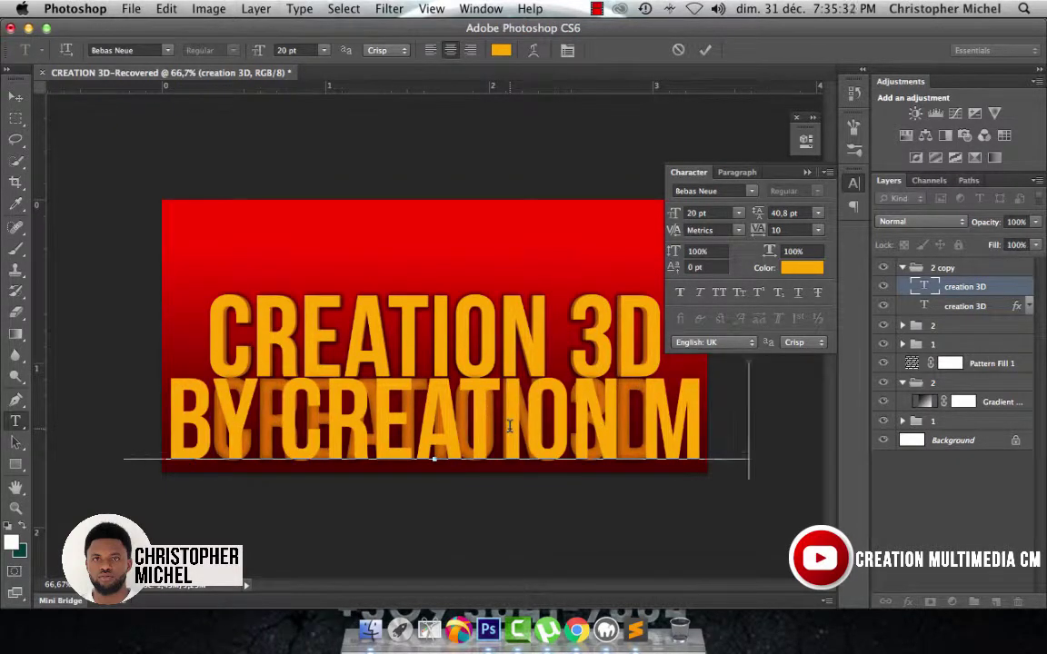
text(UL)
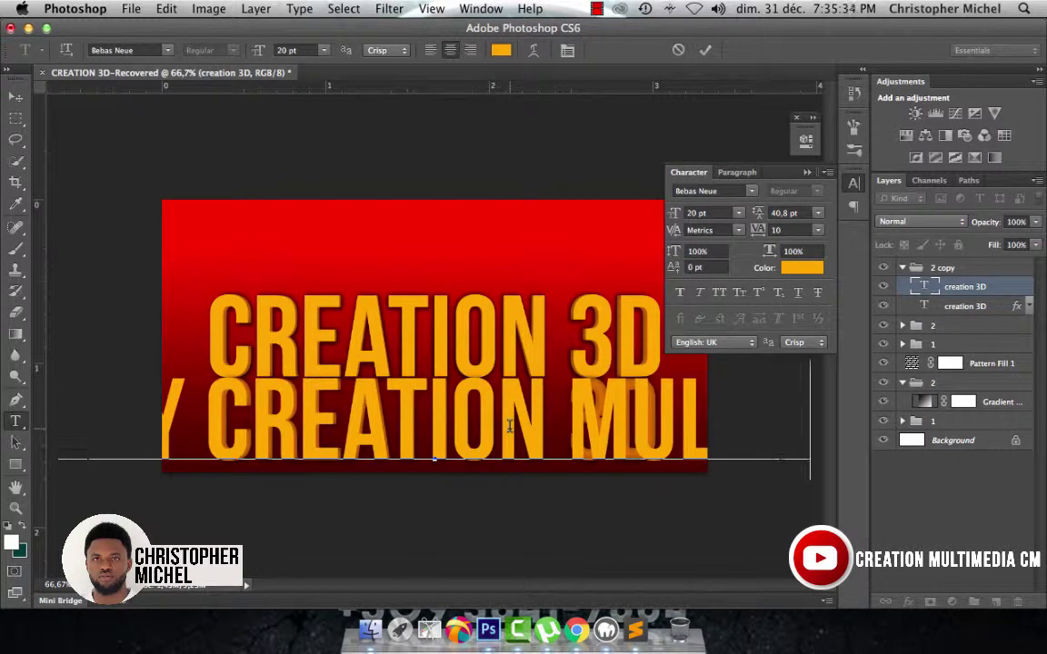
text(TIM)
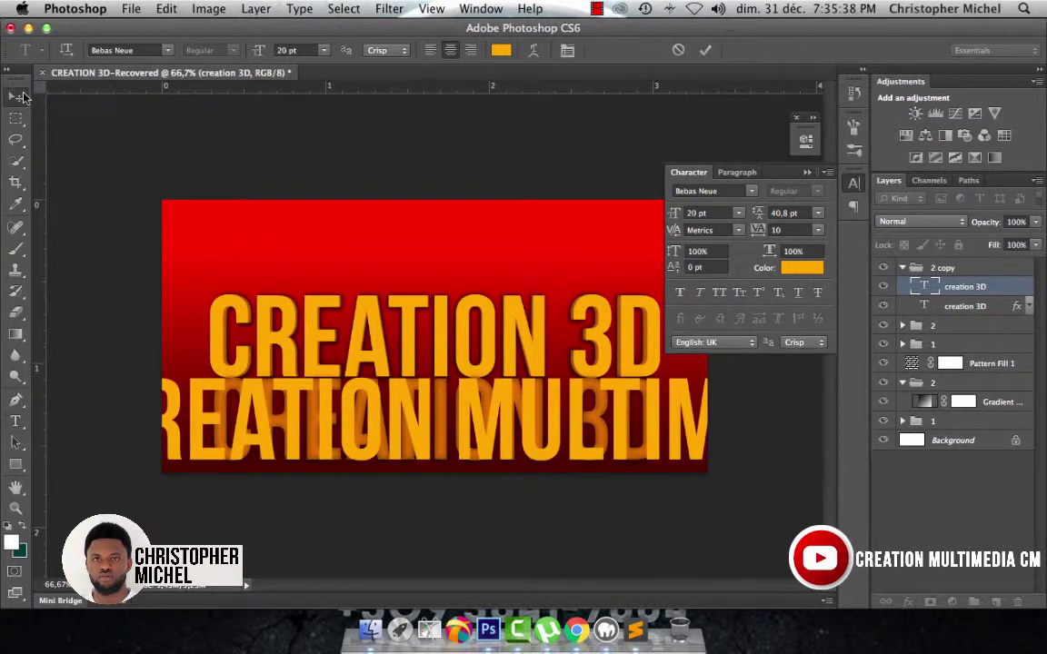
click(16, 94)
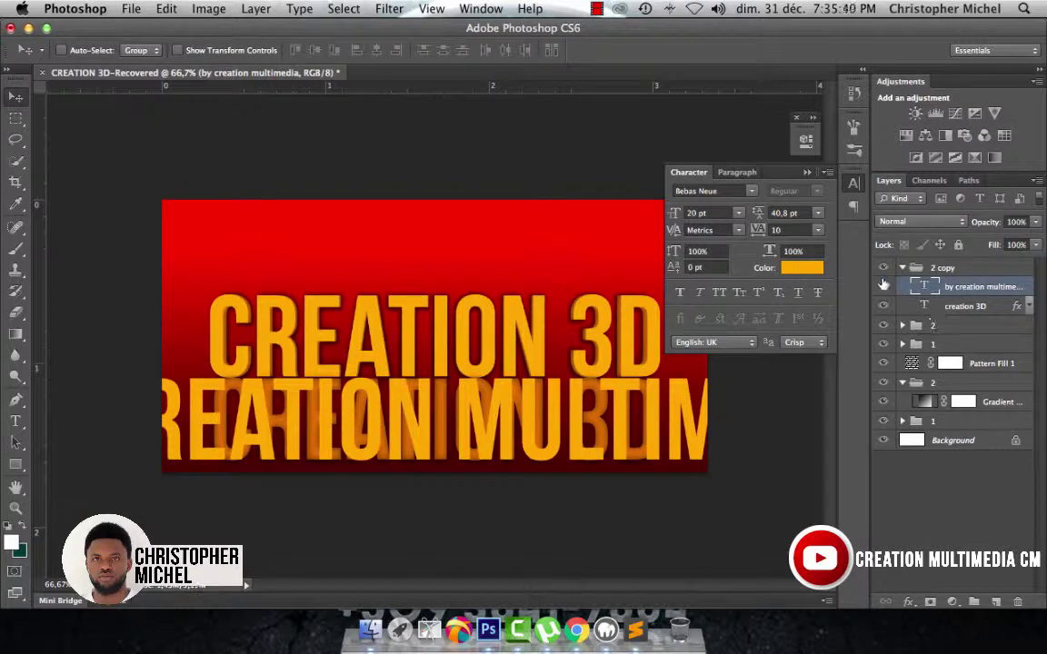
Replace the lower creation 3D layer's text with "by creation multimedia" while the upper text layer is hidden, then reshow it and collapse the 2 copy group
key(super+comma)
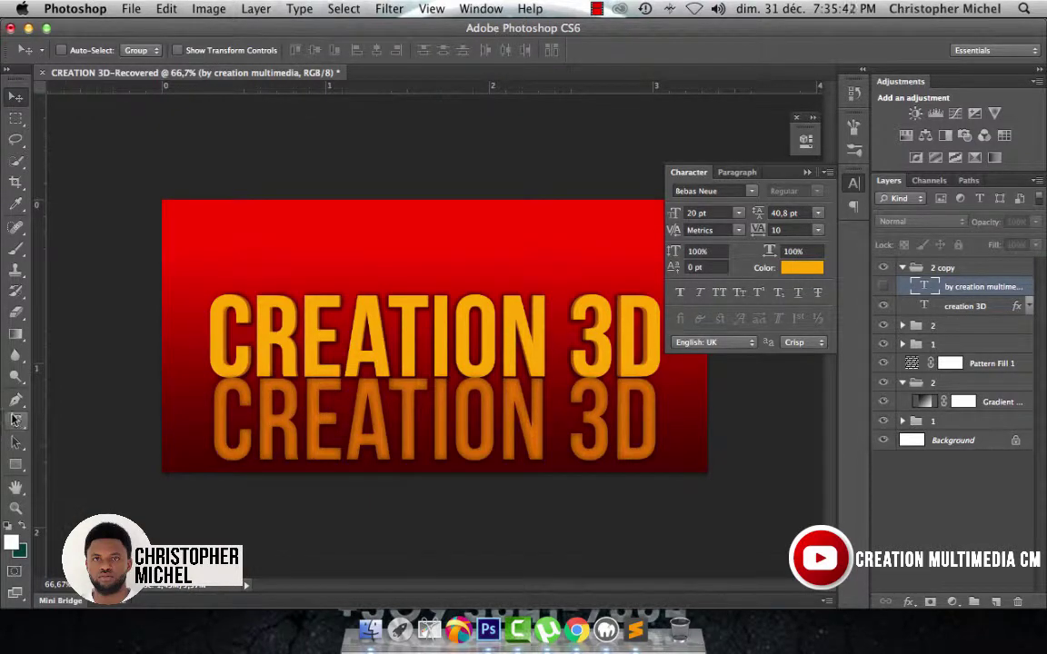
click(16, 420)
click(345, 433)
double_click(344, 432)
click(344, 433)
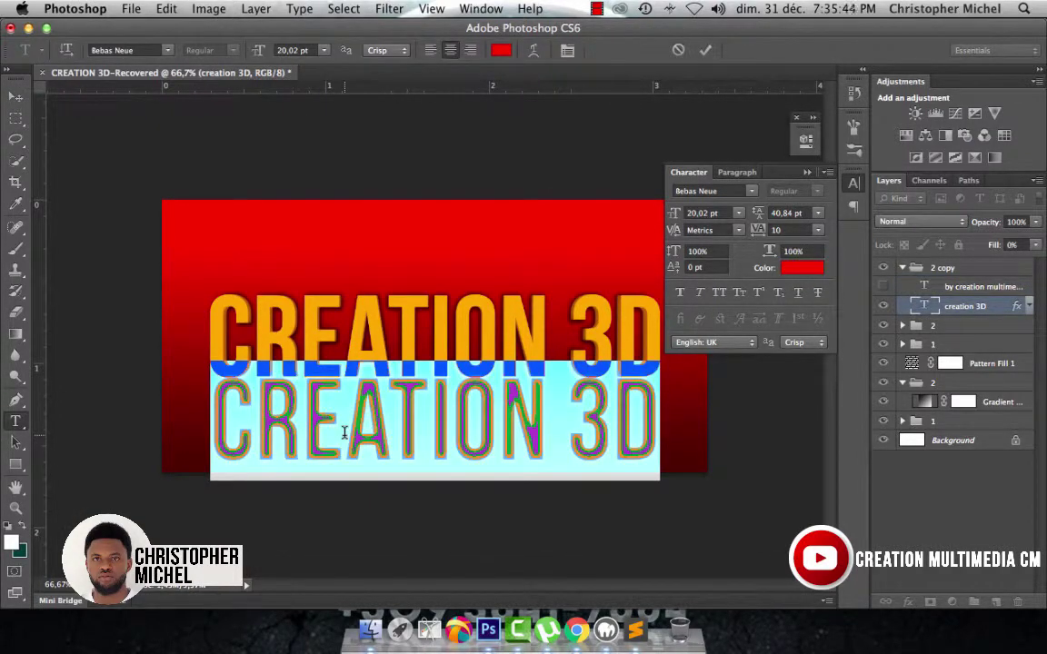
text(by cr)
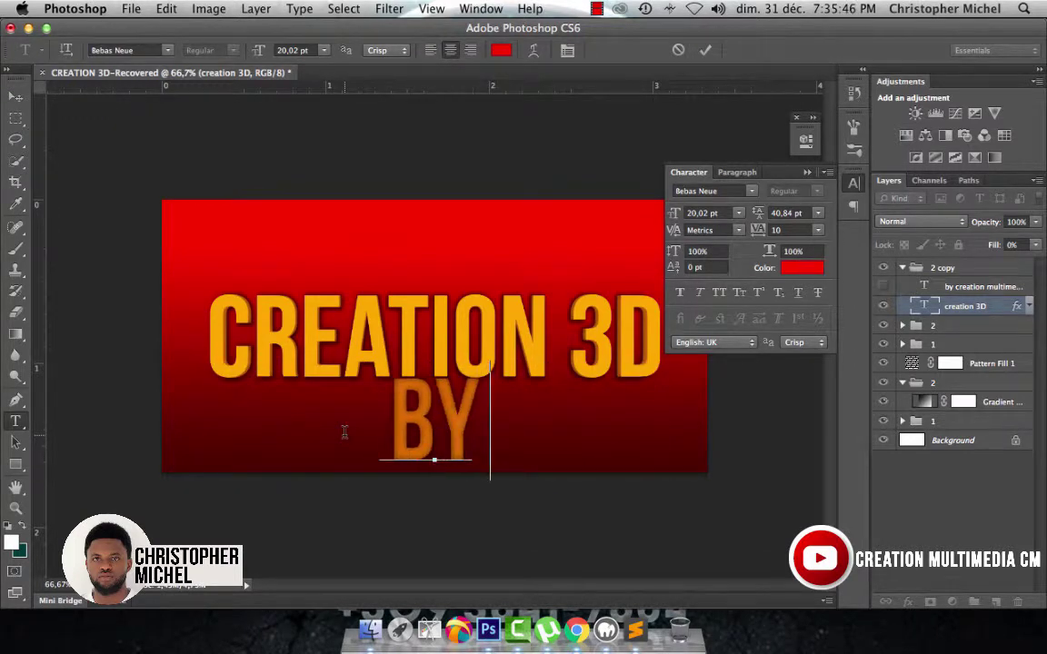
text(ea)
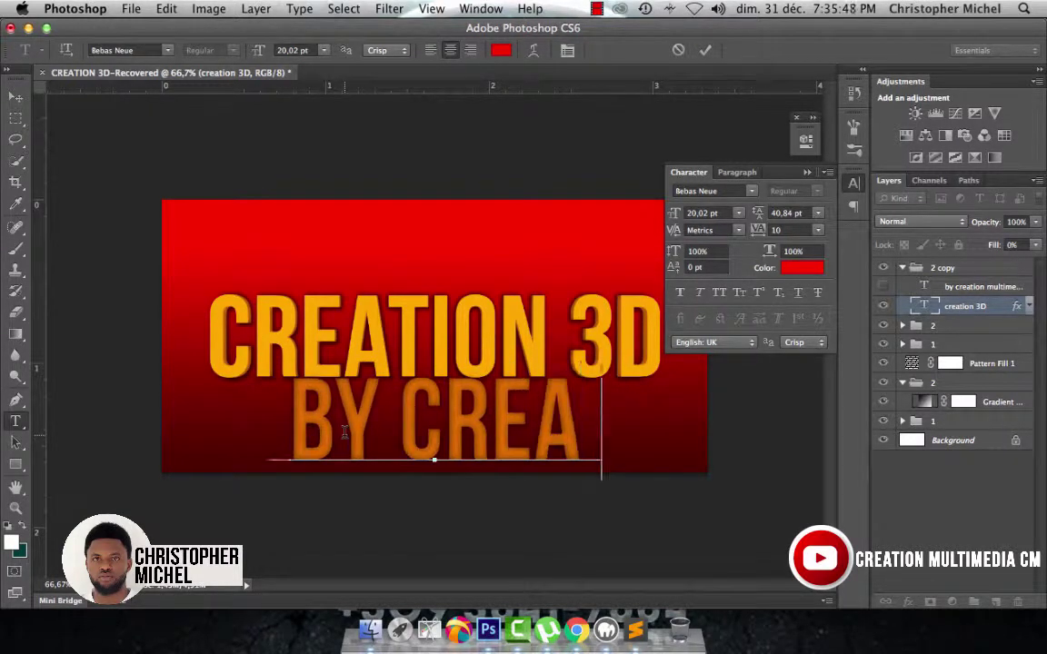
text(y)
key(BackSpace)
text(tion)
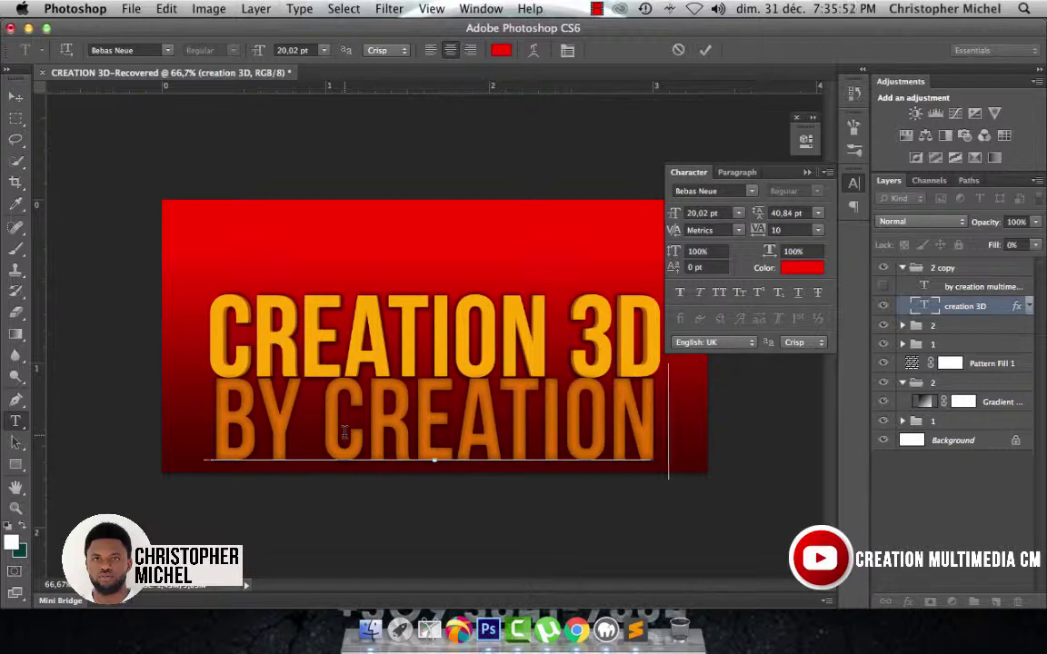
text( Mul)
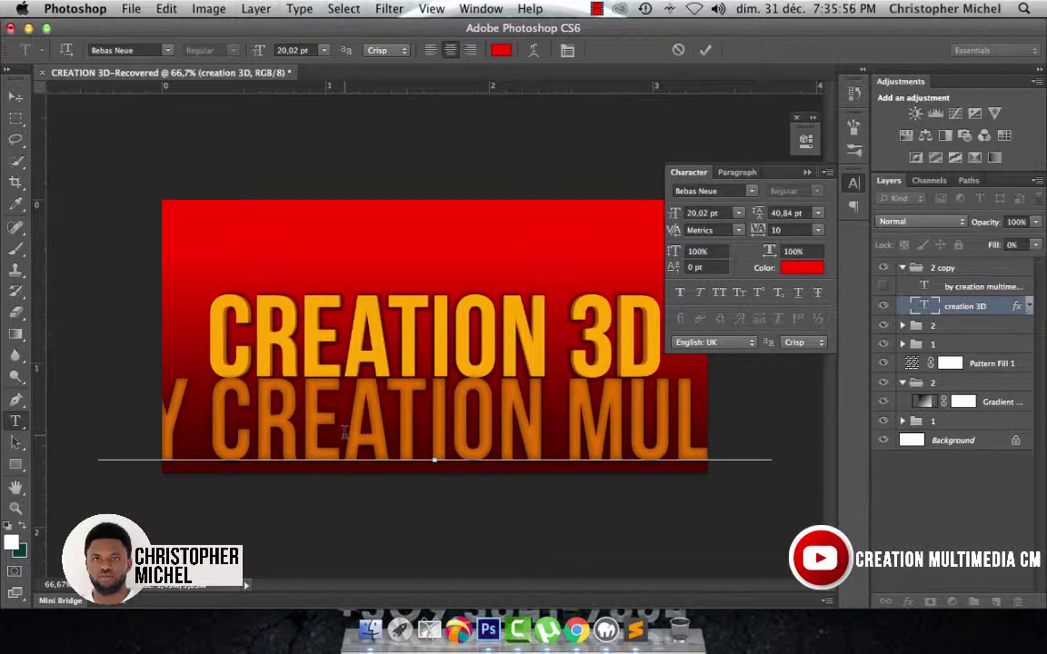
text(tim)
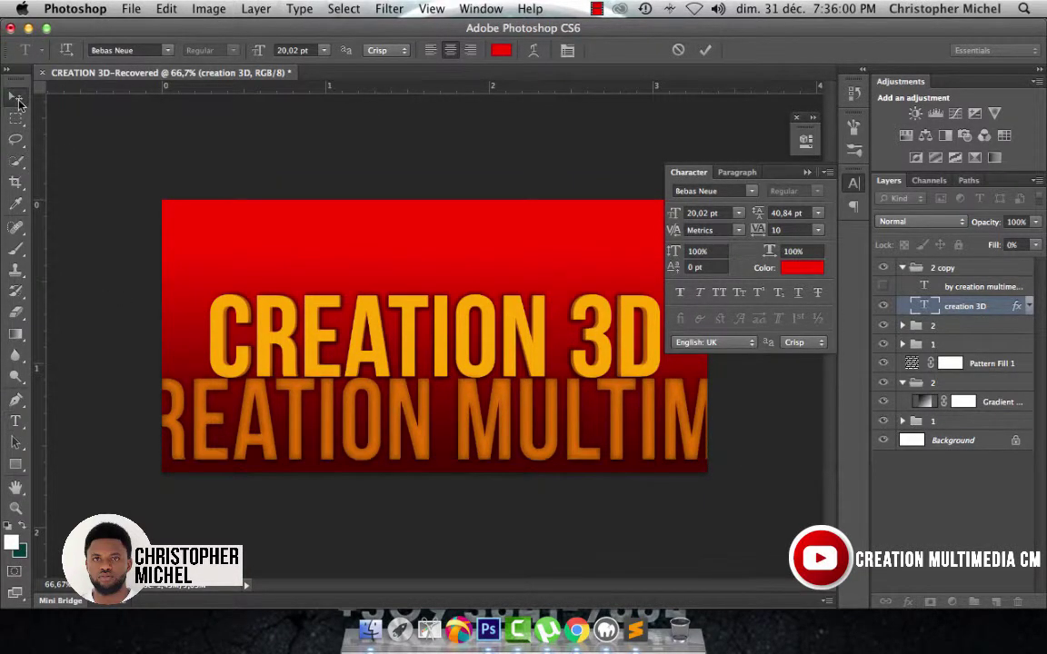
click(15, 97)
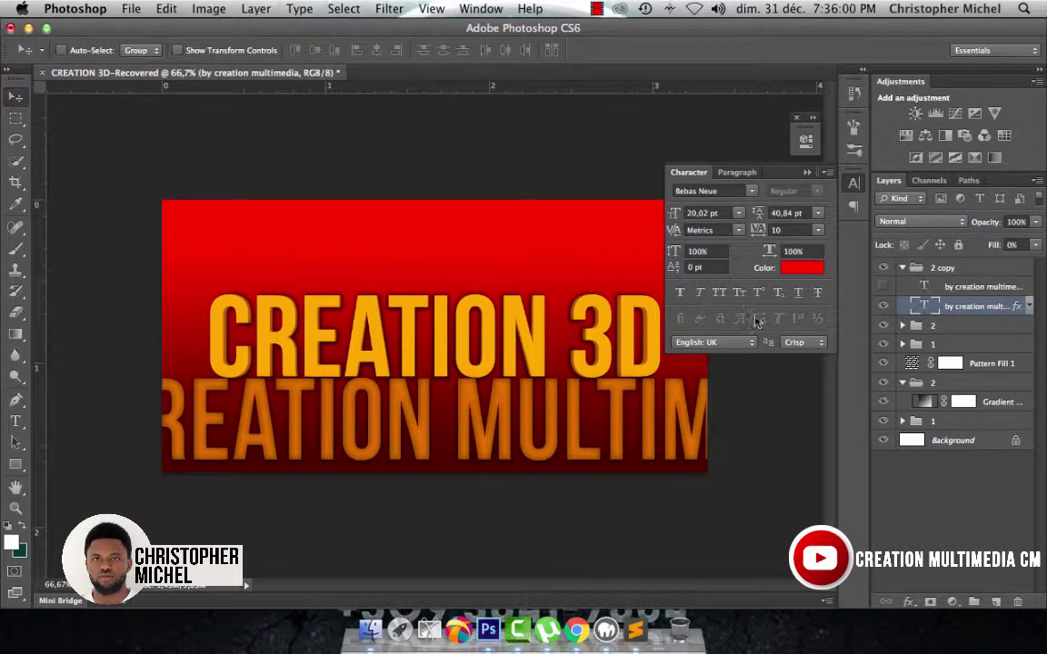
click(899, 268)
click(902, 268)
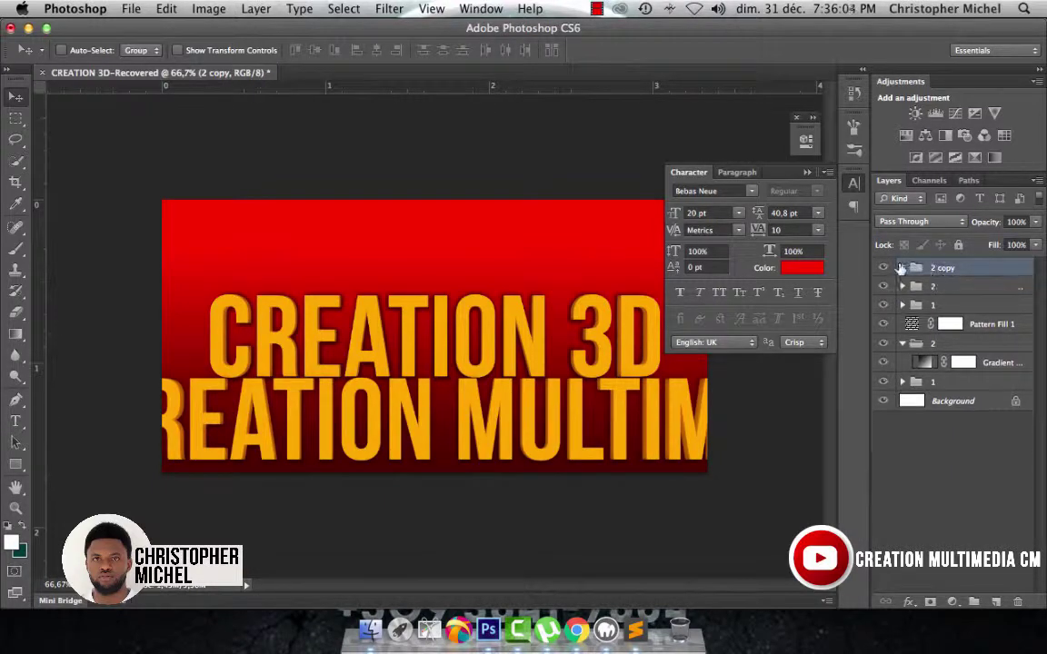
Scale the 2 copy group down to about 35% around its center, so the whole line fits inside the canvas
key(super+t)
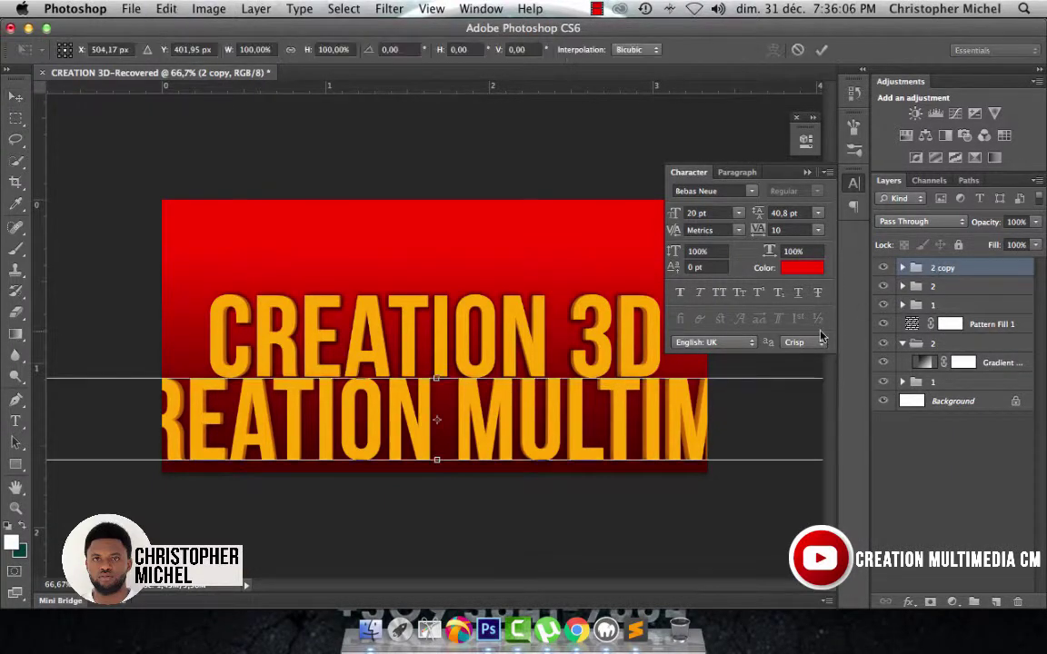
key(super+minus)
key(super+minus)
key(super+minus)
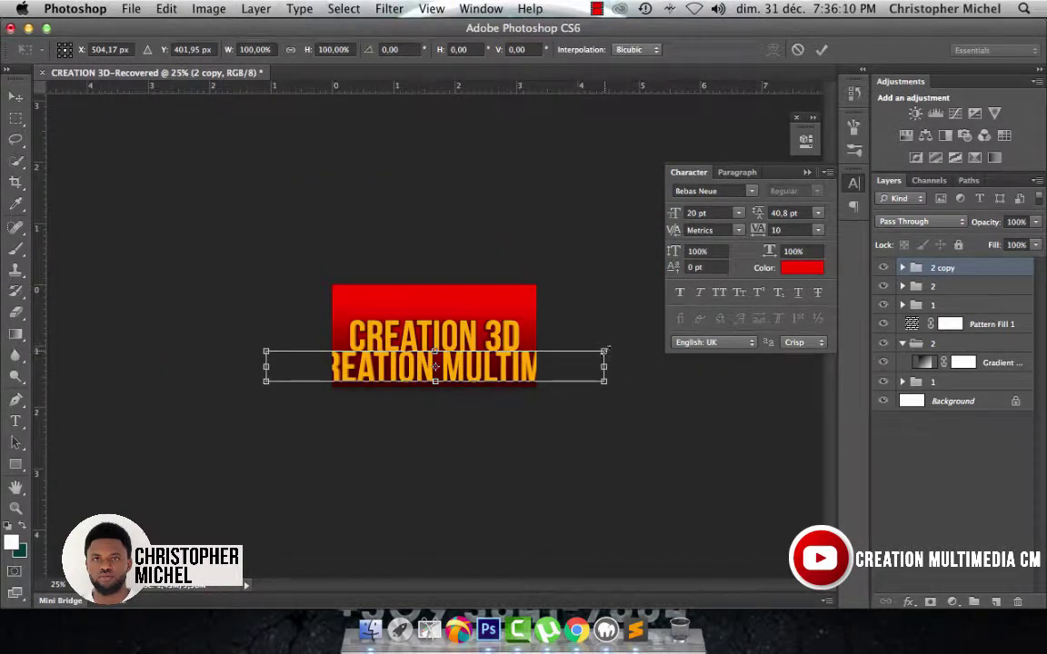
drag(605, 350, 496, 362)
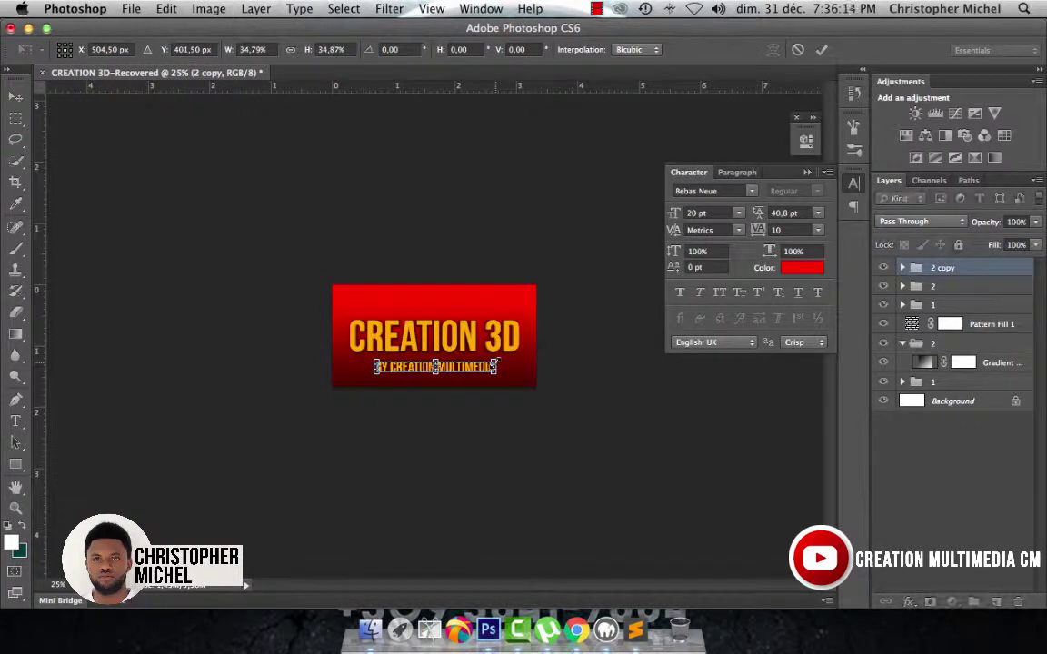
Move the reduced "by creation multimedia" line up to just beneath the CREATION 3D text and apply the transform
key(super+plus)
key(super+plus)
key(super+plus)
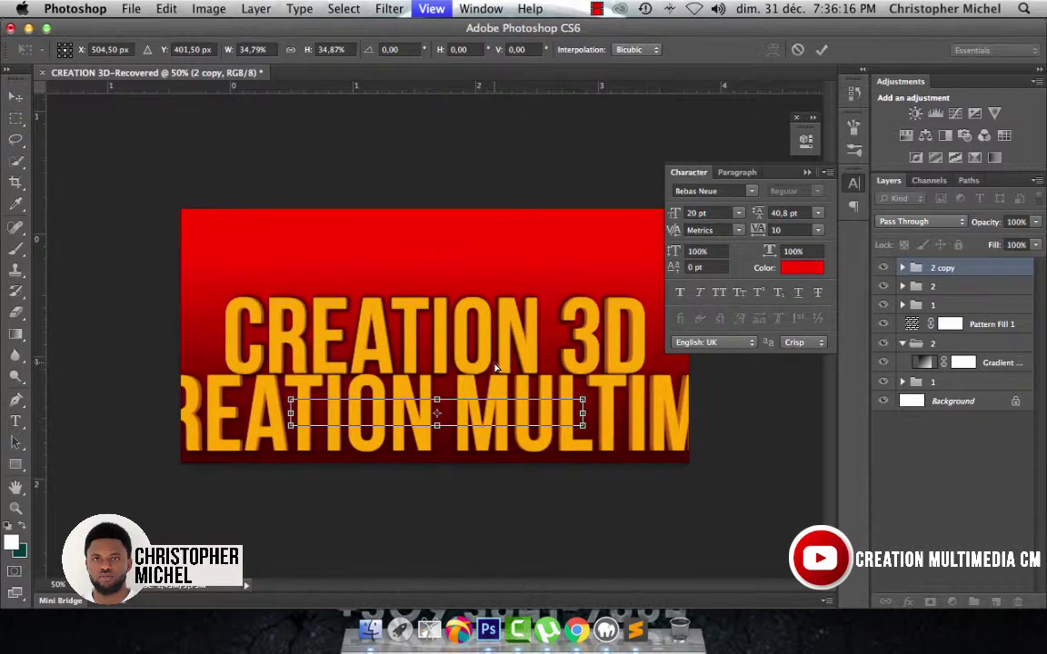
key(super+plus)
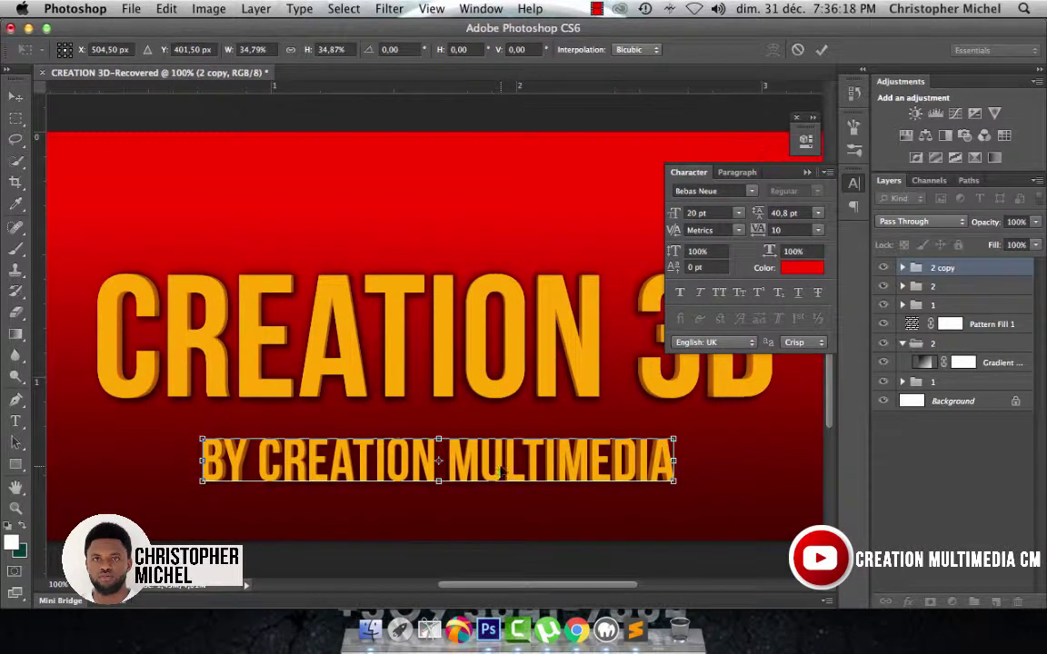
drag(501, 470, 500, 437)
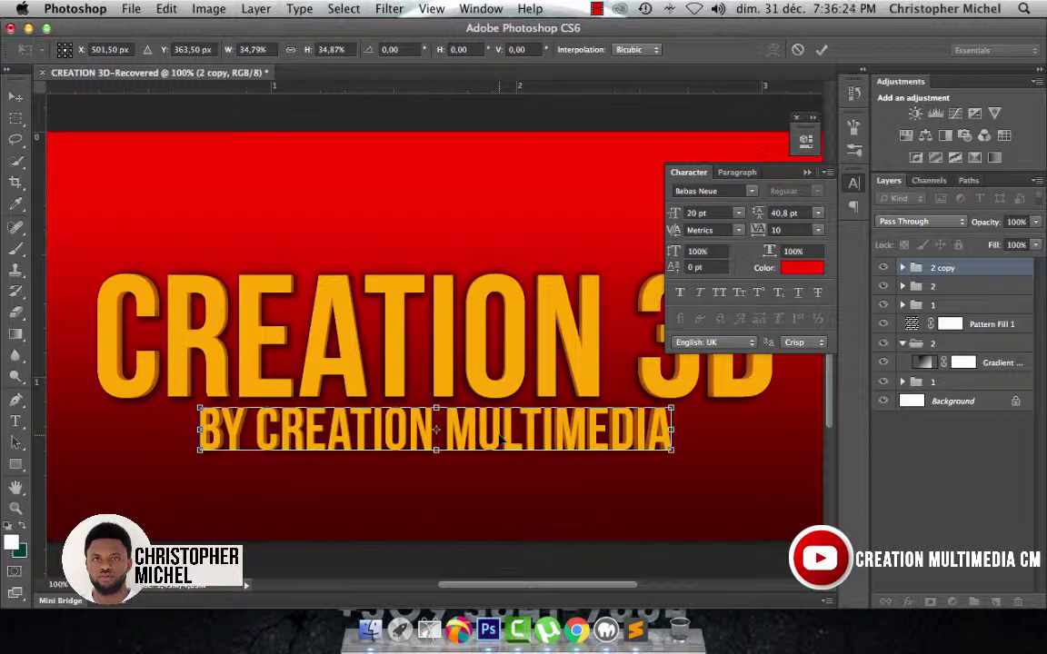
key(Return)
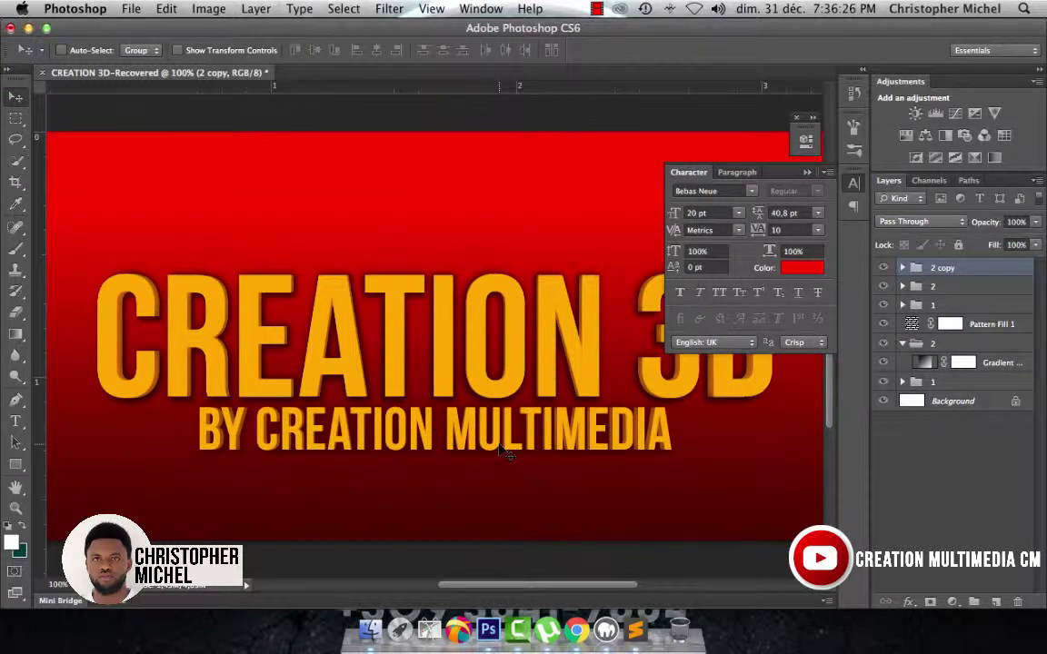
Stretch the lower by creation multimedia layer in the 2 copy group outward on both sides to about 101% width, matching the front text's edges
key(super+plus)
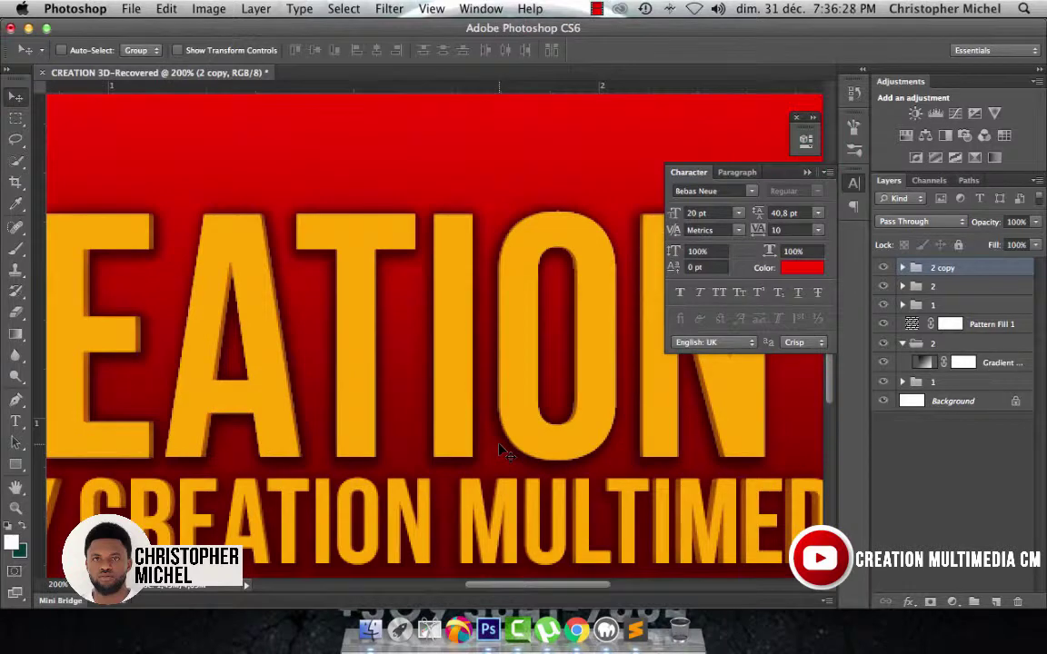
scroll(505, 450, left, 3)
scroll(504, 449, down, 2)
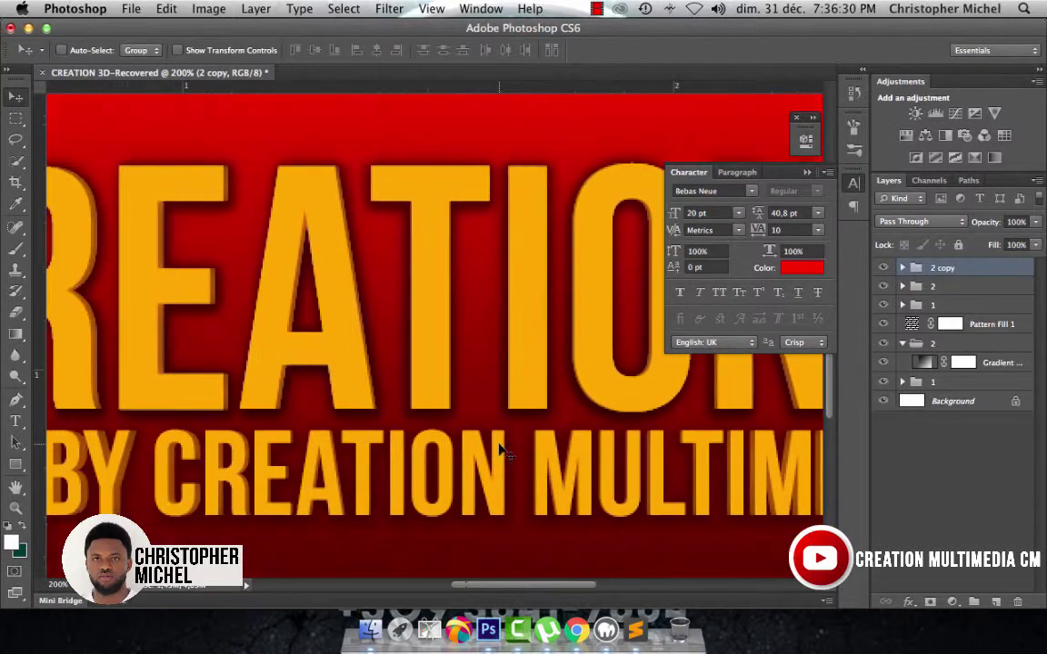
key(super+minus)
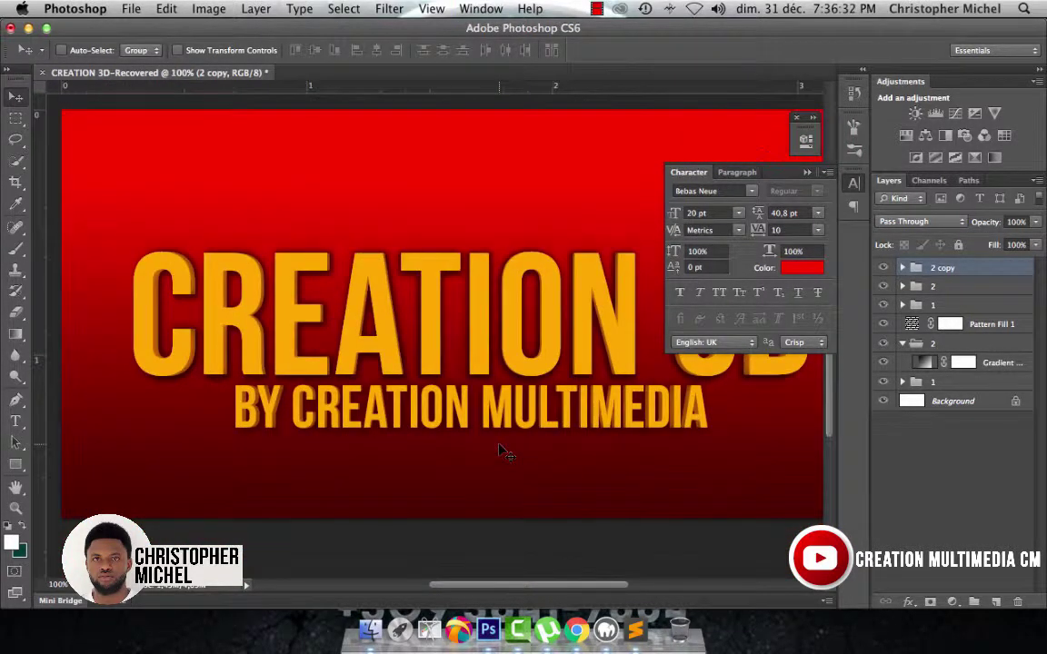
click(902, 268)
click(937, 302)
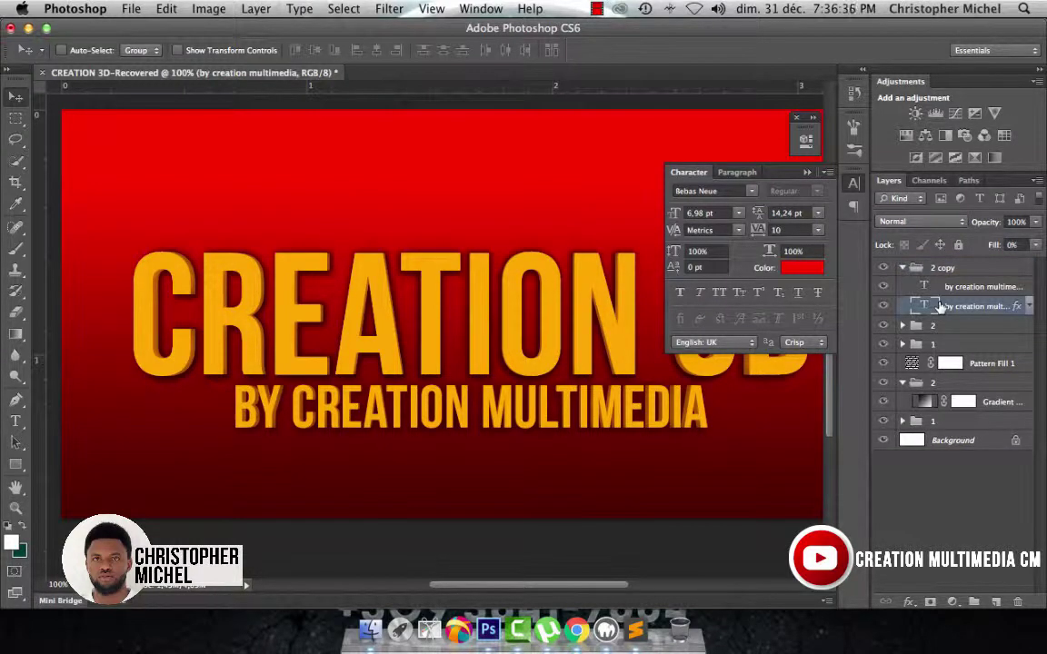
key(super+t)
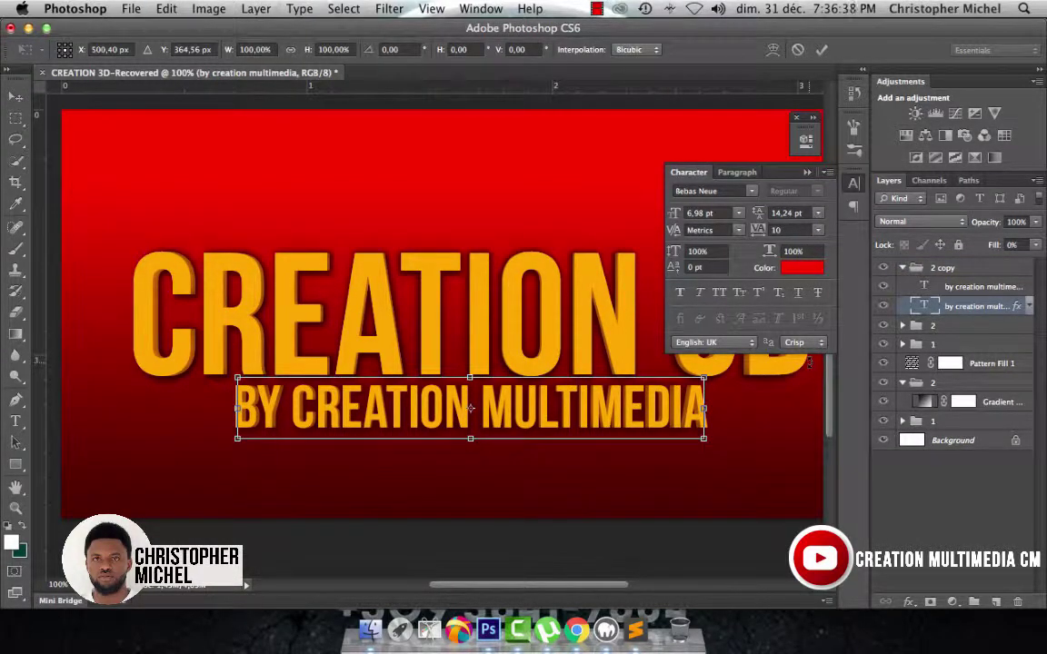
key(super+plus)
scroll(595, 572, down, 5)
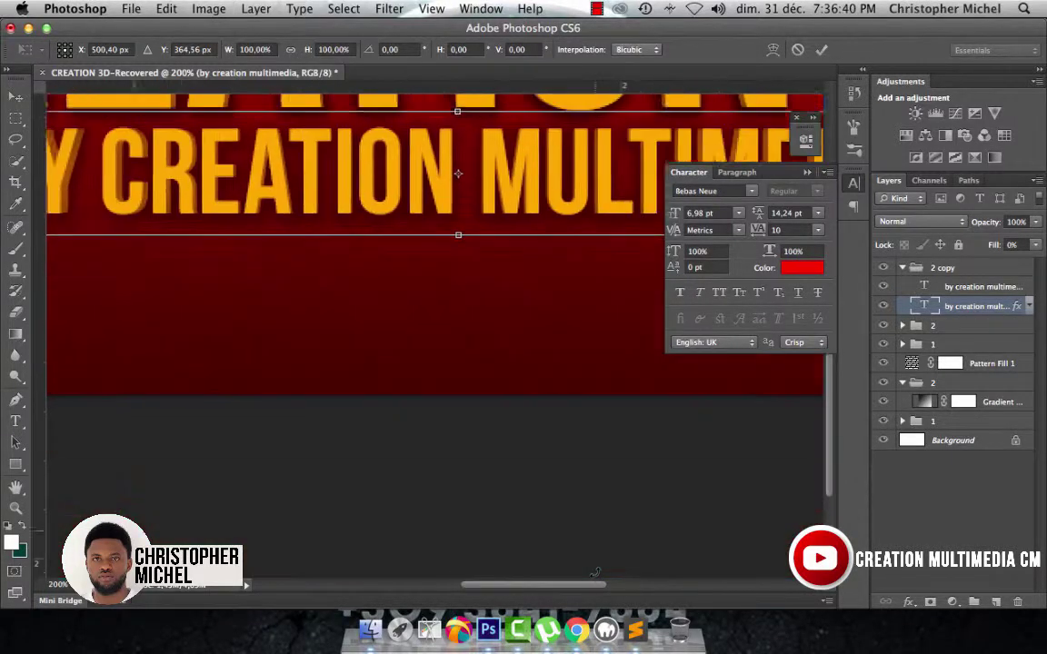
scroll(595, 572, right, 3)
scroll(595, 573, up, 4)
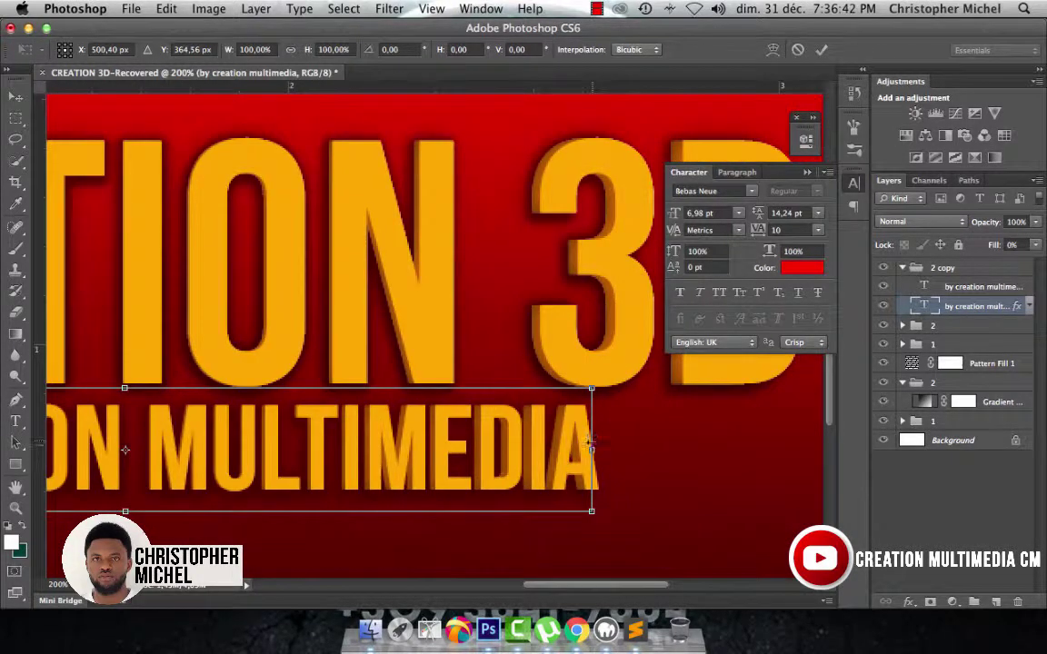
drag(591, 449, 598, 449)
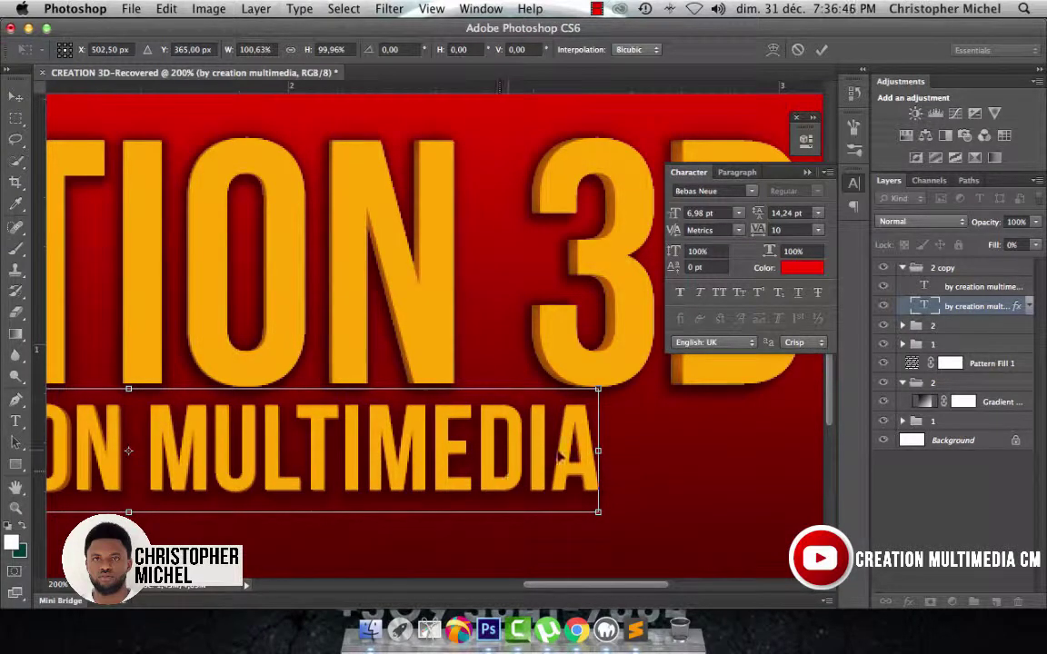
scroll(508, 463, left, 6)
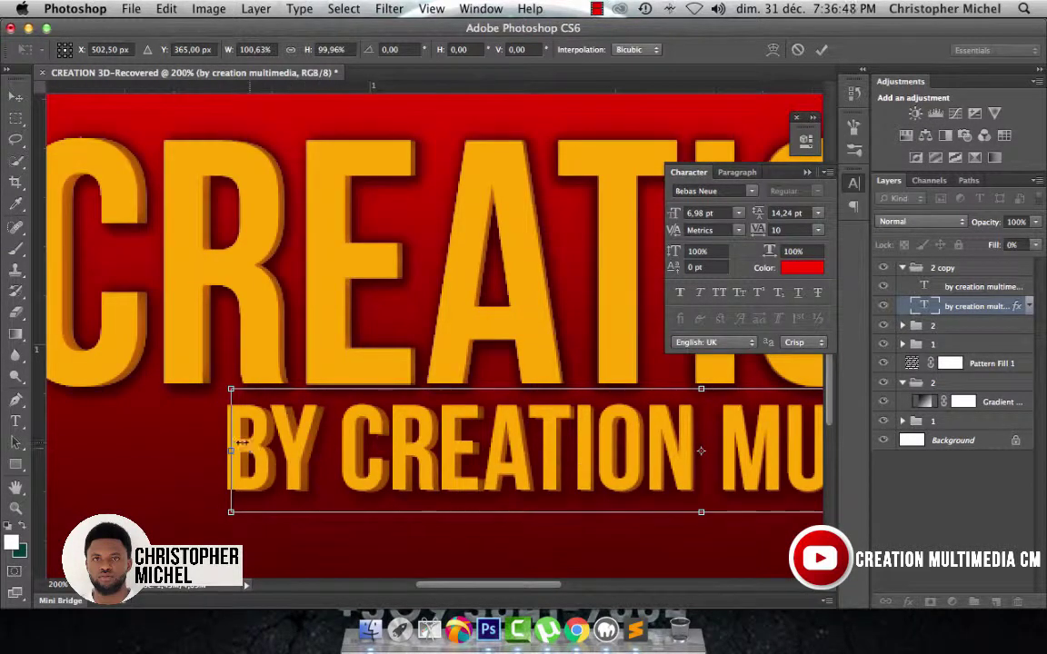
drag(231, 450, 227, 450)
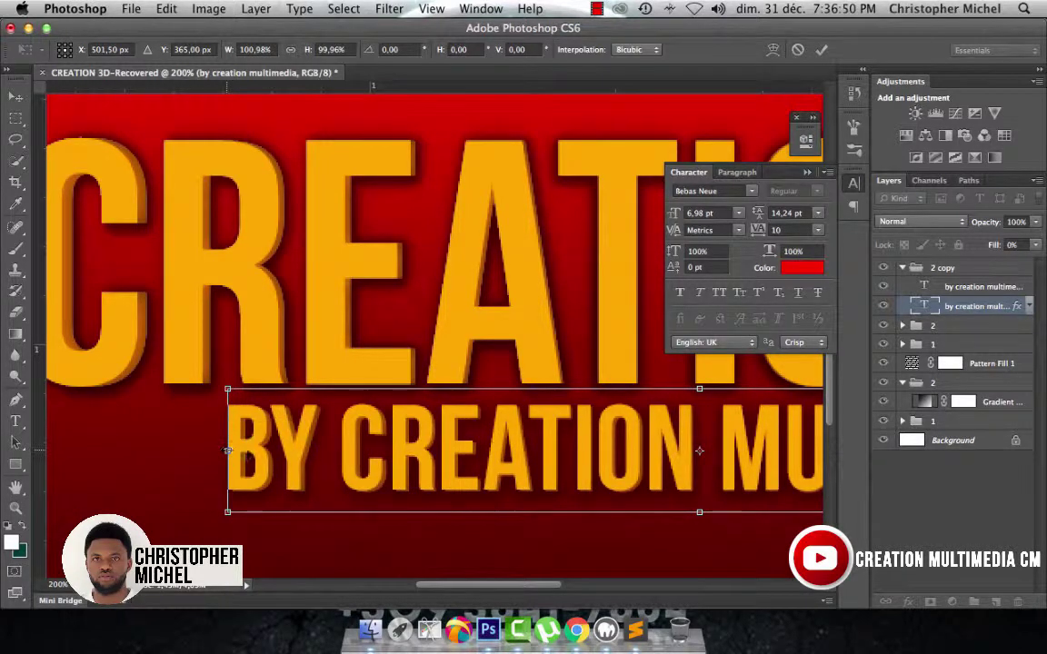
Nudge the lower by creation multimedia layer about 1 px to the left behind the front text and apply the transform
scroll(309, 454, right, 2)
scroll(309, 454, right, 15)
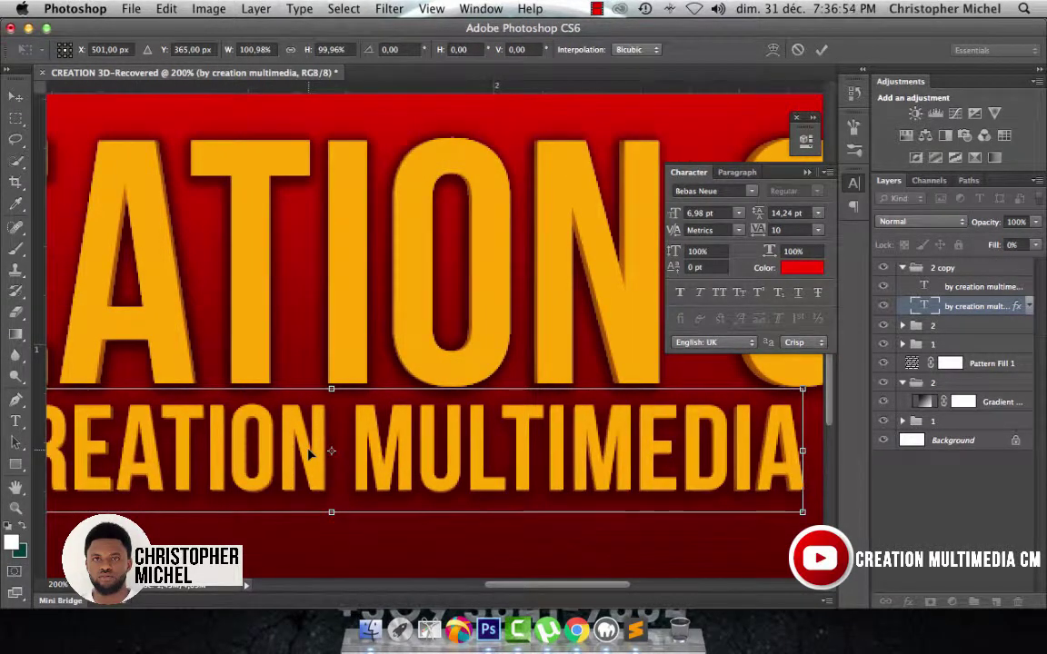
scroll(309, 453, left, 8)
scroll(309, 454, left, 5)
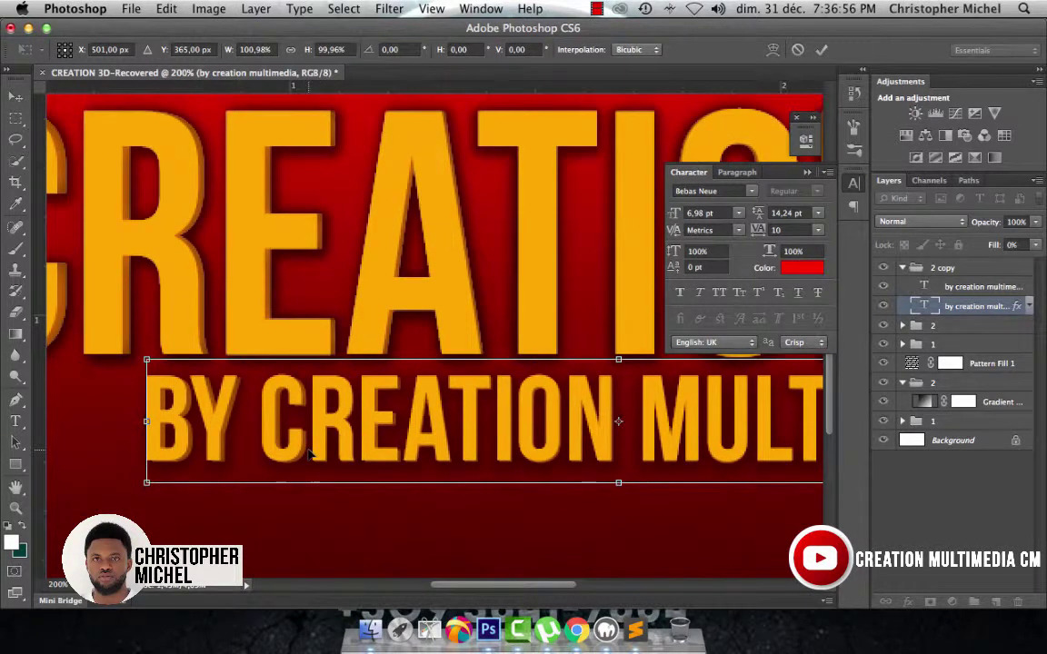
scroll(309, 454, right, 13)
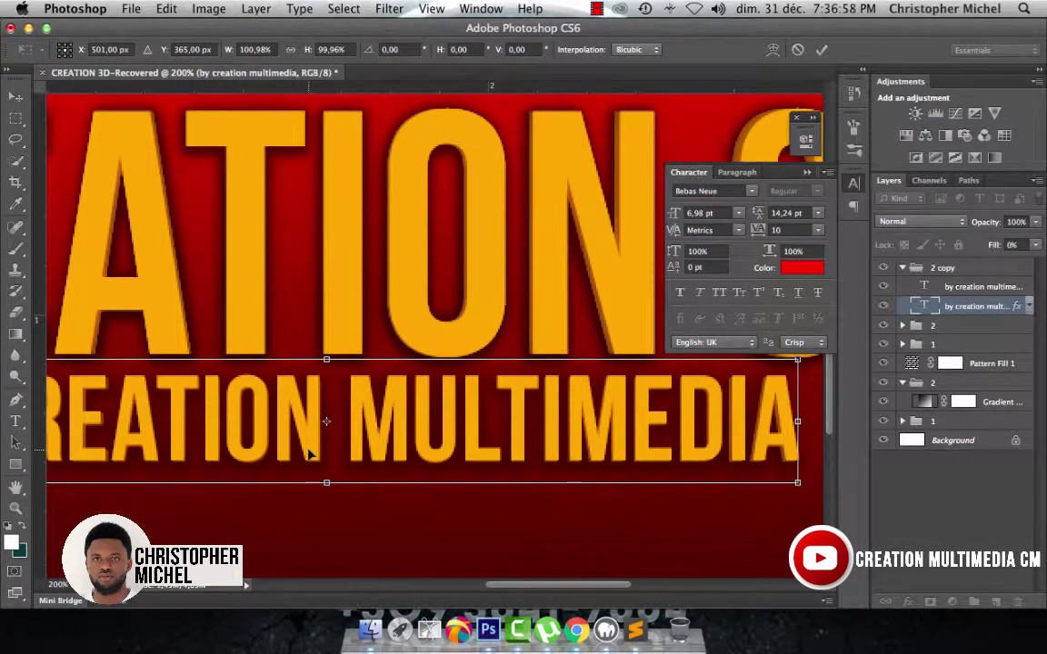
scroll(309, 455, left, 14)
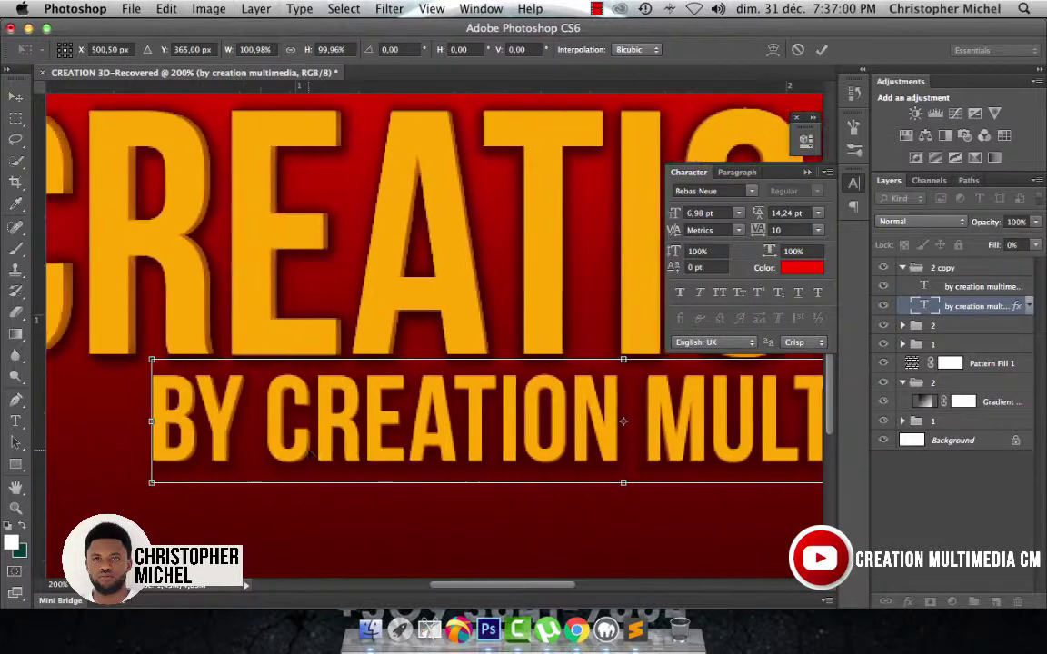
key(Return)
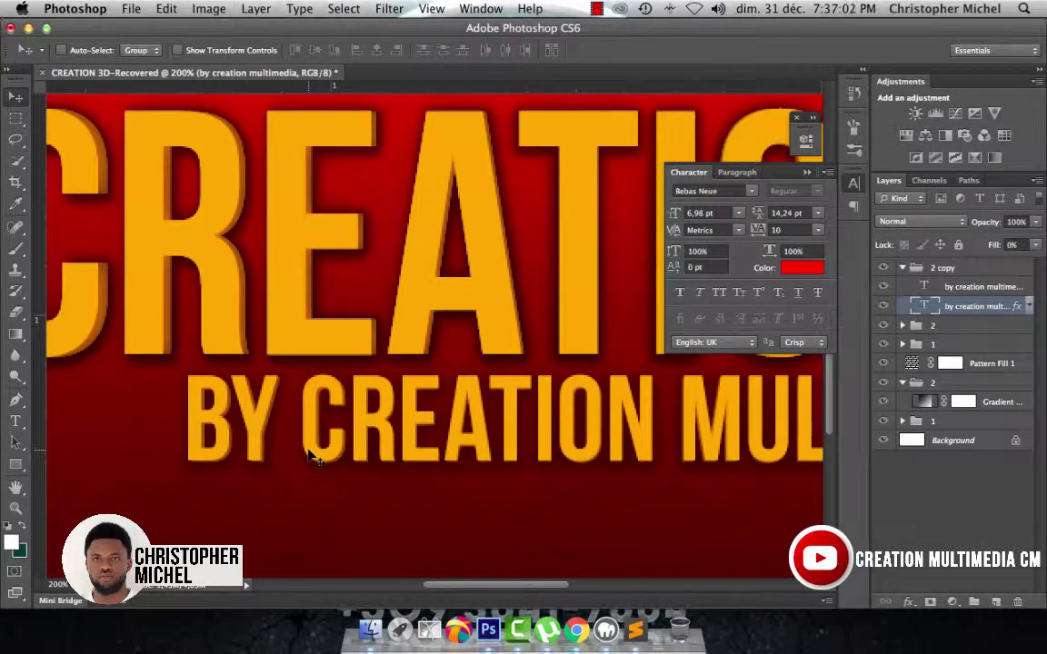
Select the 2 copy group and collapse it, with the whole artwork in view
key(super+minus)
key(super+minus)
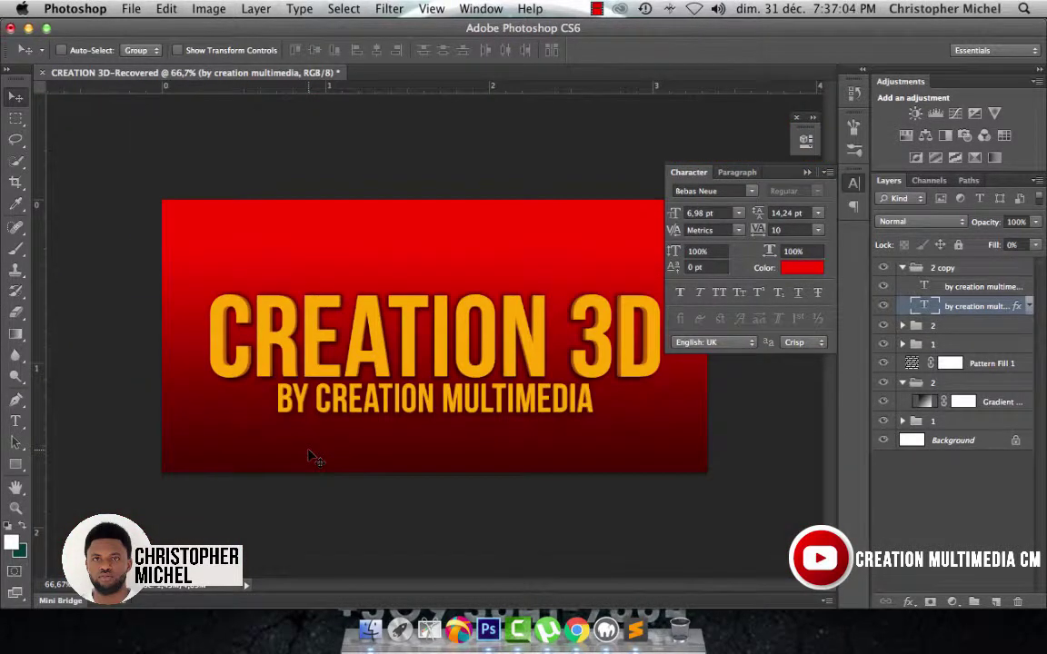
key(super+minus)
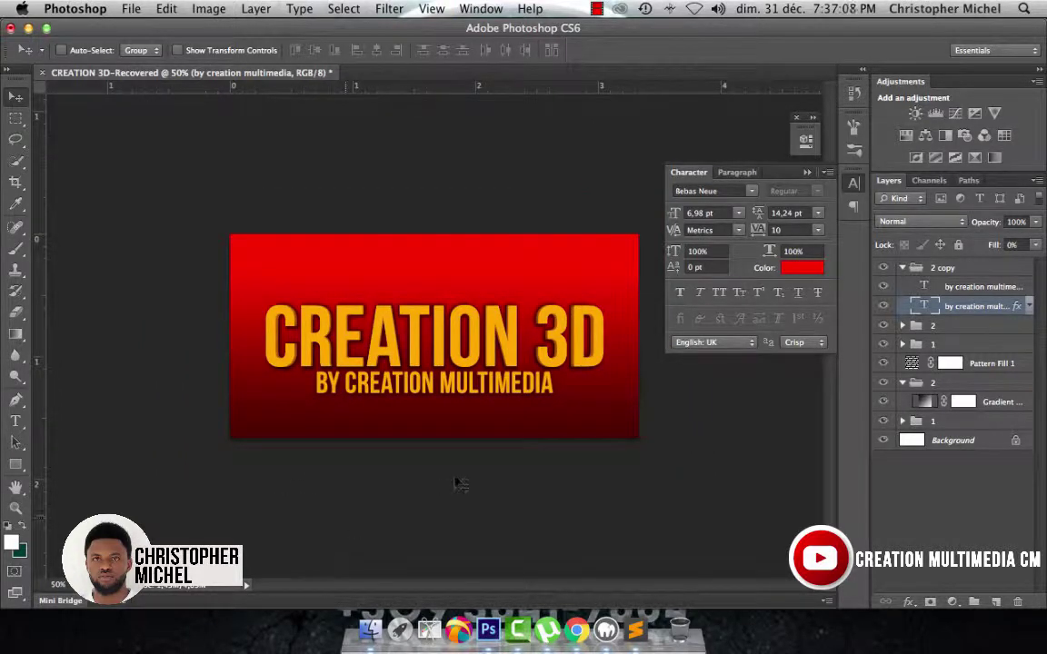
click(918, 268)
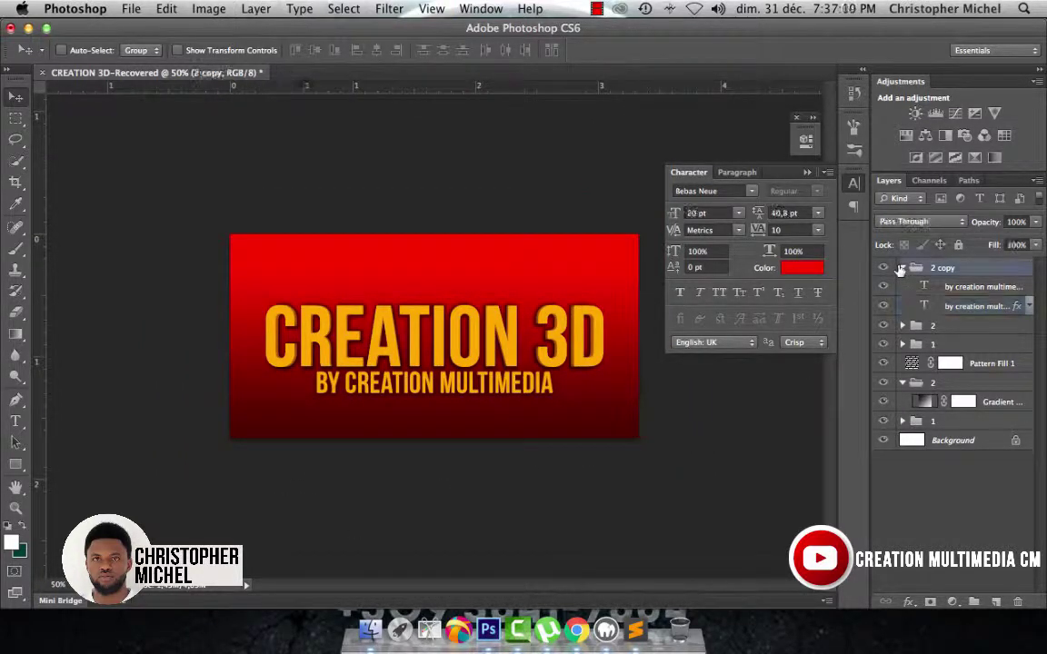
click(903, 268)
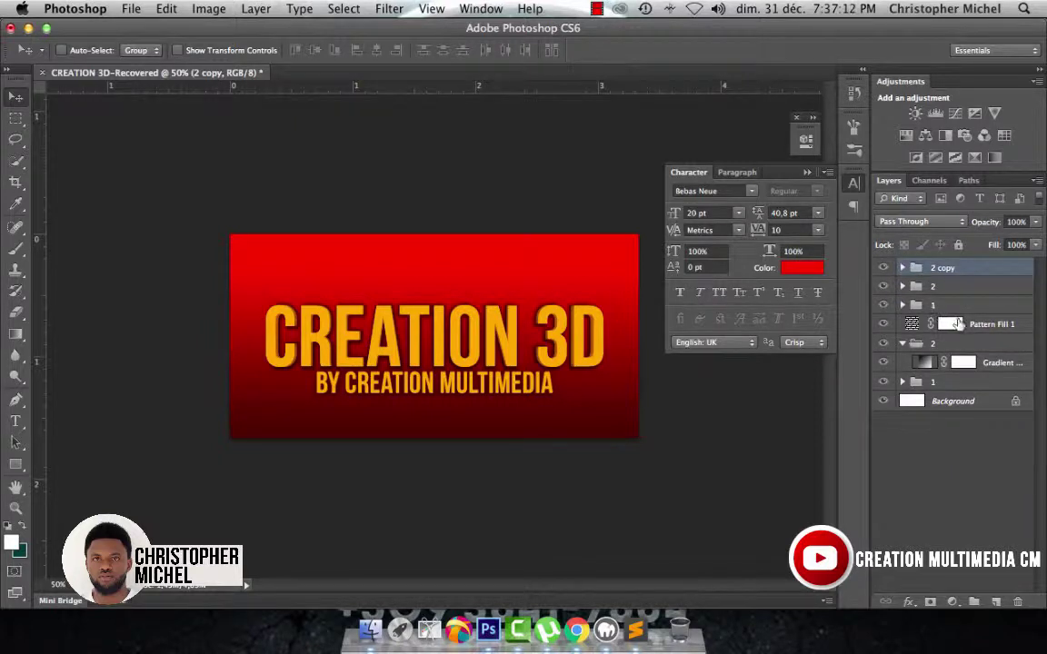
Select the 2 copy and upper 2 groups together and try shifting both orange text lines upward
shift+click(943, 287)
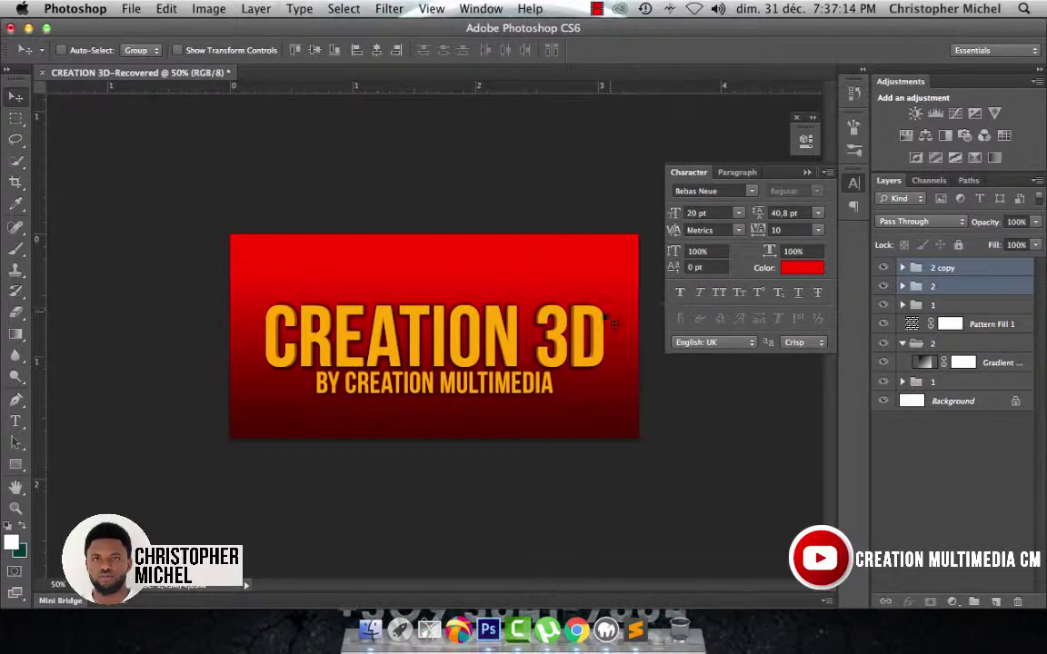
key(Up)
key(Up)
key(Up)
key(Up)
key(Up)
key(Up)
key(Up)
key(Up)
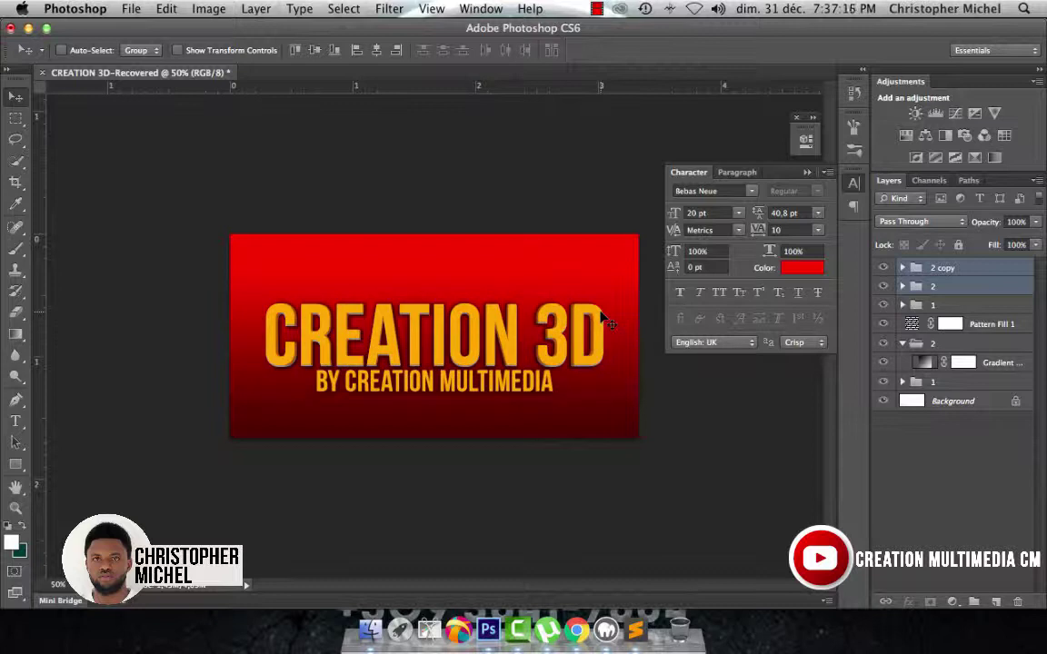
key(Up)
key(Up)
key(Up)
key(Up)
key(Up)
key(Up)
key(Up)
key(Up)
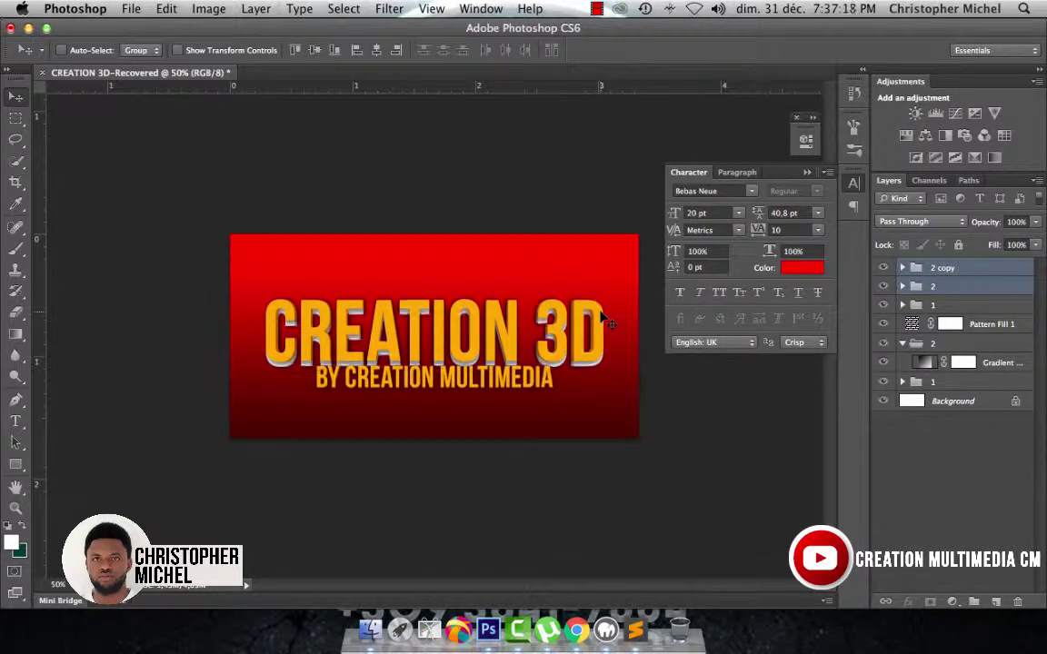
Shift both orange text lines back down to their original position on the red gradient
key(Down)
key(Down)
key(Down)
key(Down)
key(Down)
key(Down)
key(Down)
key(Down)
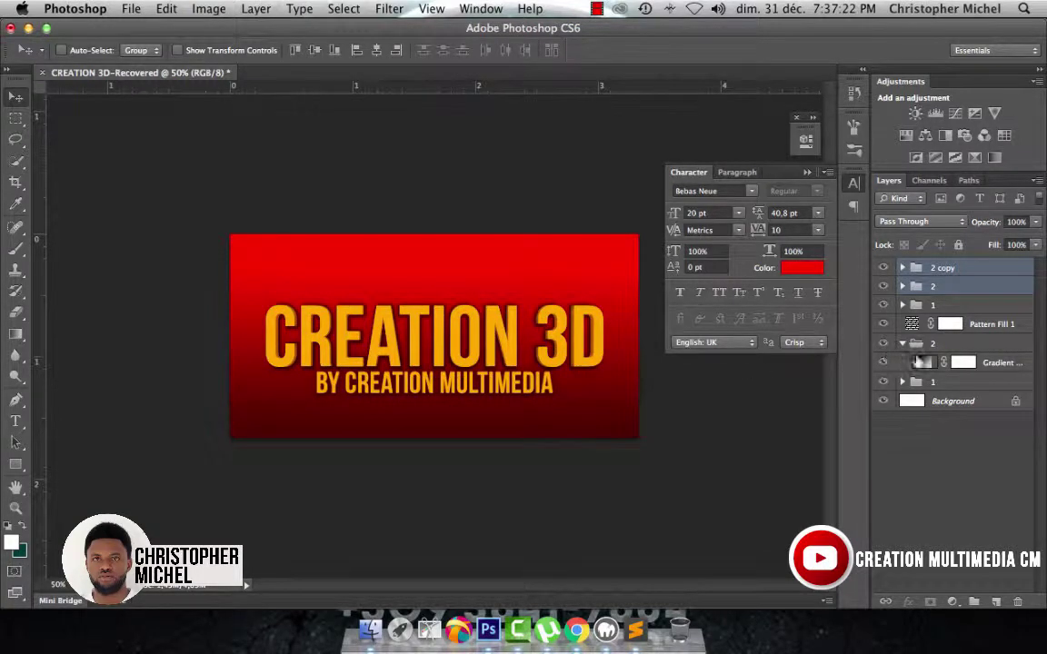
Collapse the lower 2 group and hide both groups named 1
click(903, 346)
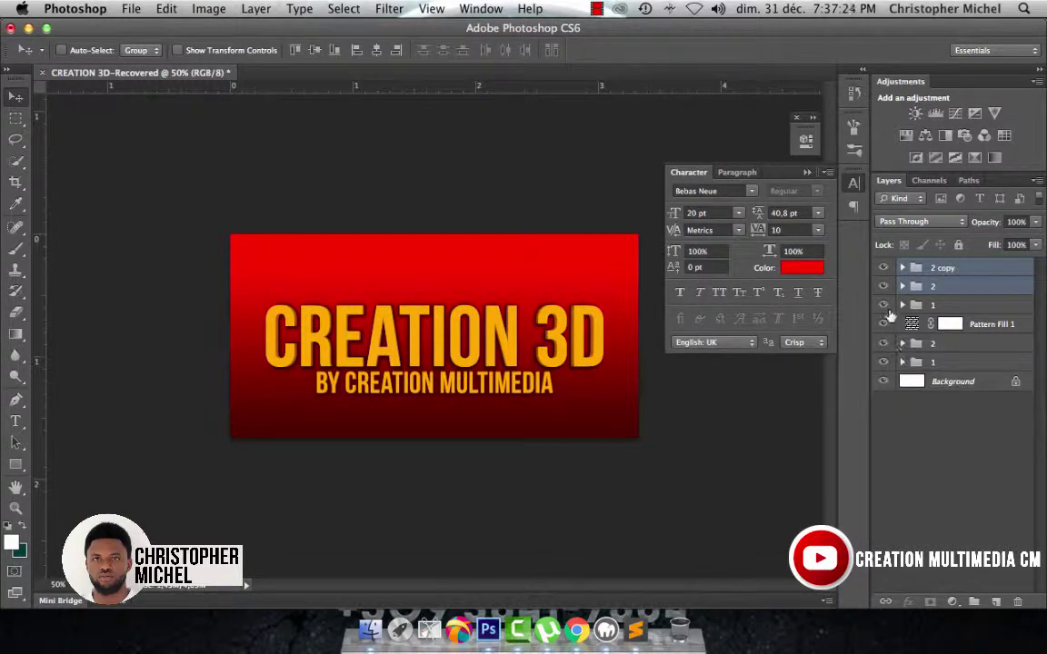
click(883, 364)
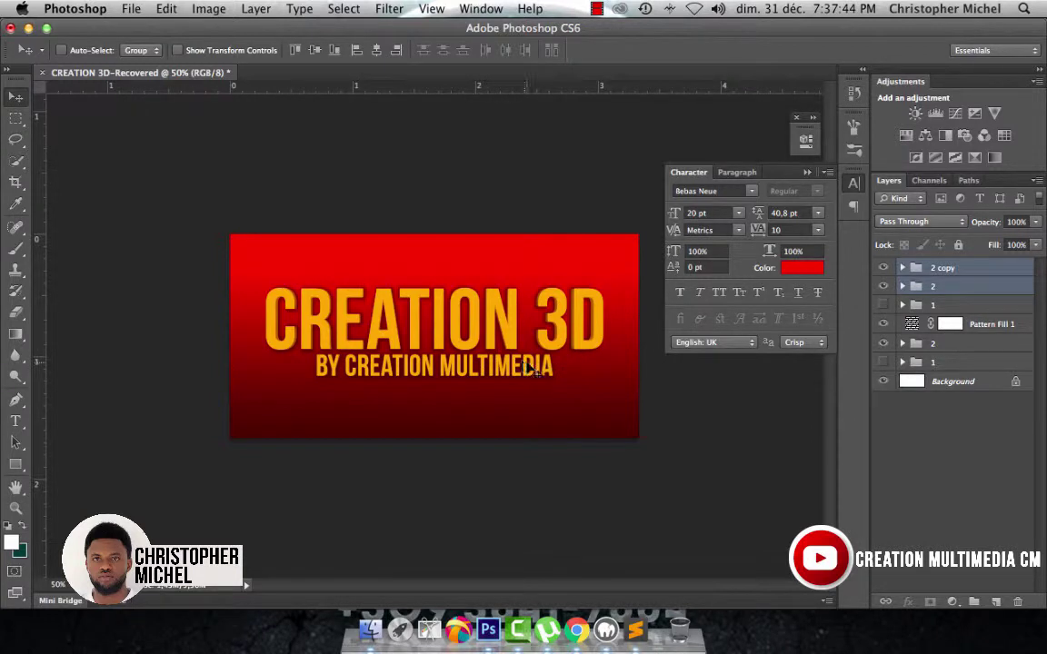
click(600, 8)
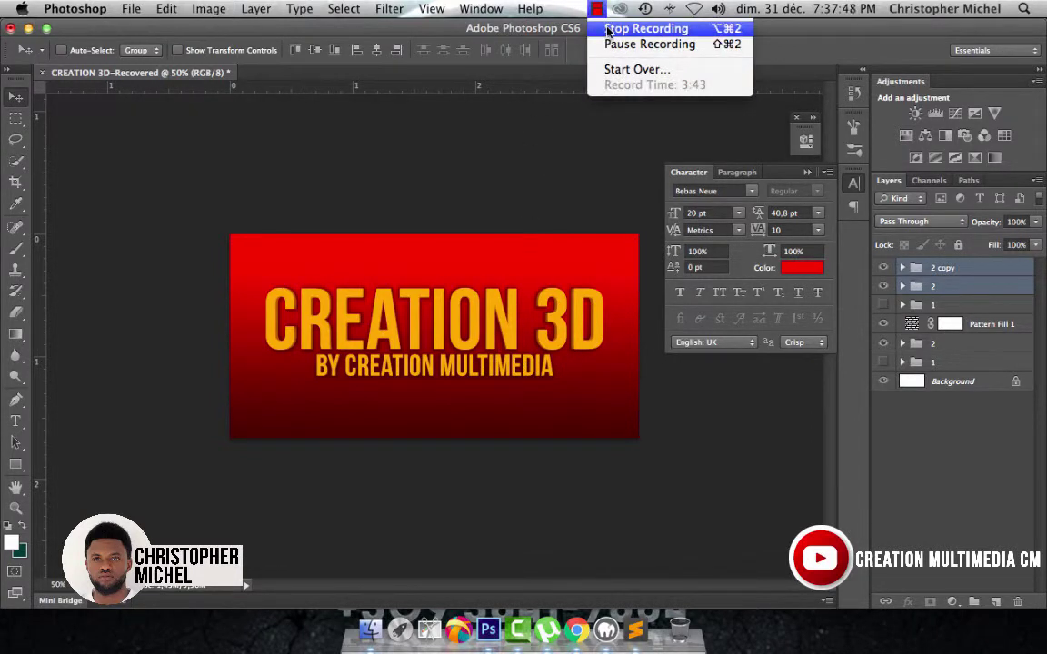